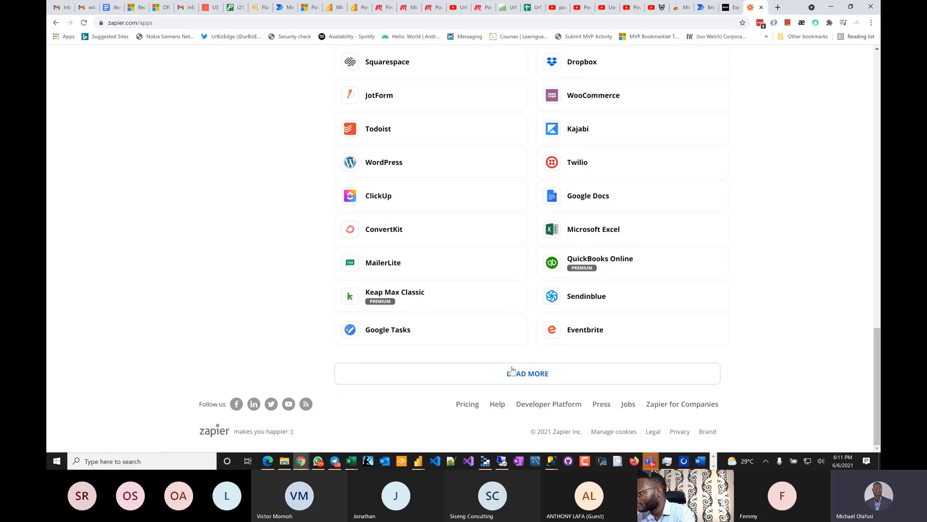
- Browse more Zapier apps, then go back through the Chrome Web Store tab to Power Automate's Create page
scroll(556, 227, "down", 1)
scroll(555, 225, "down", 5)
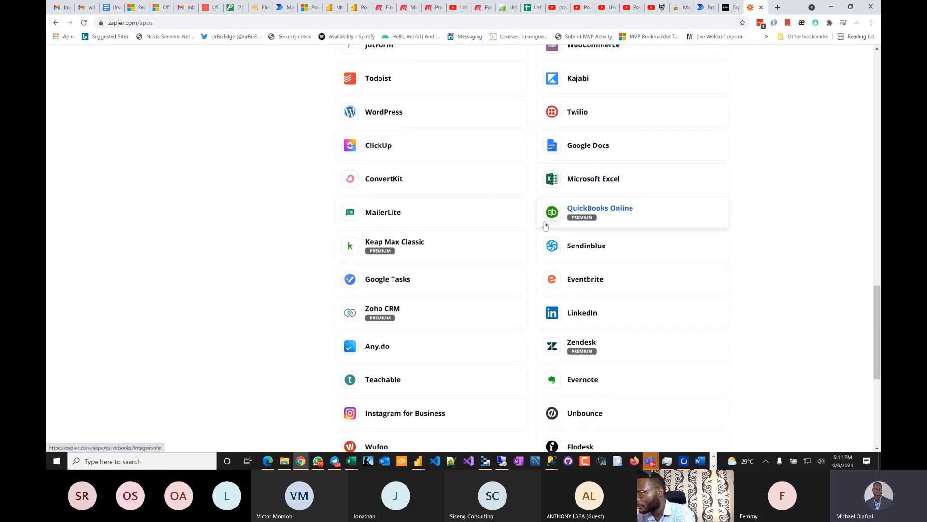
scroll(544, 226, "down", 2)
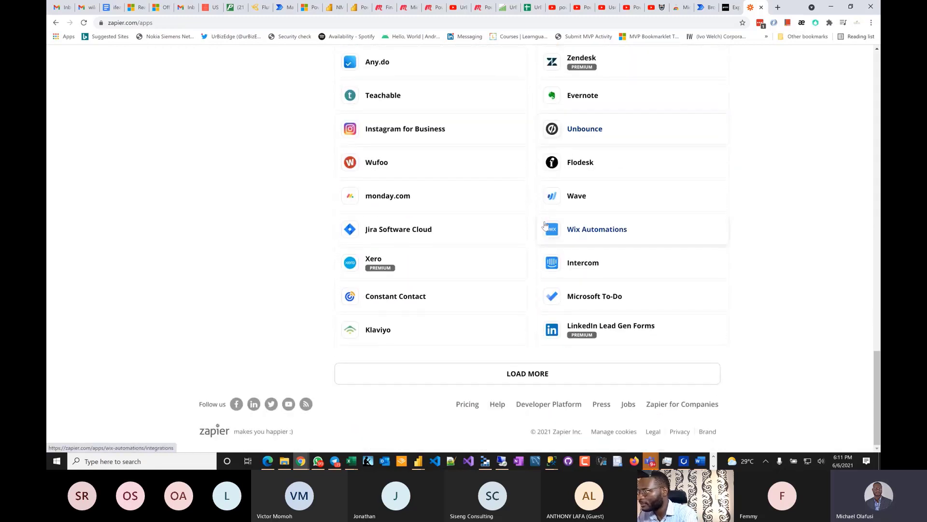
left_click(690, 8)
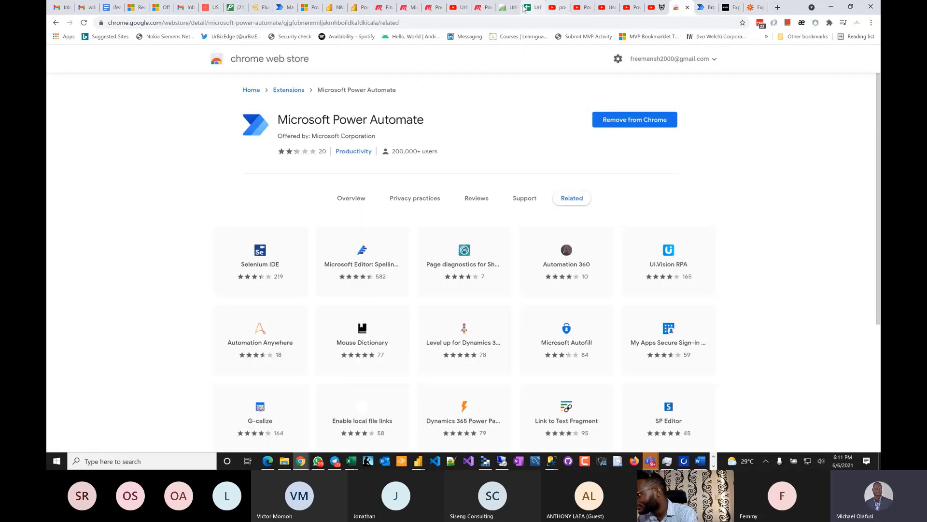
left_click(296, 7)
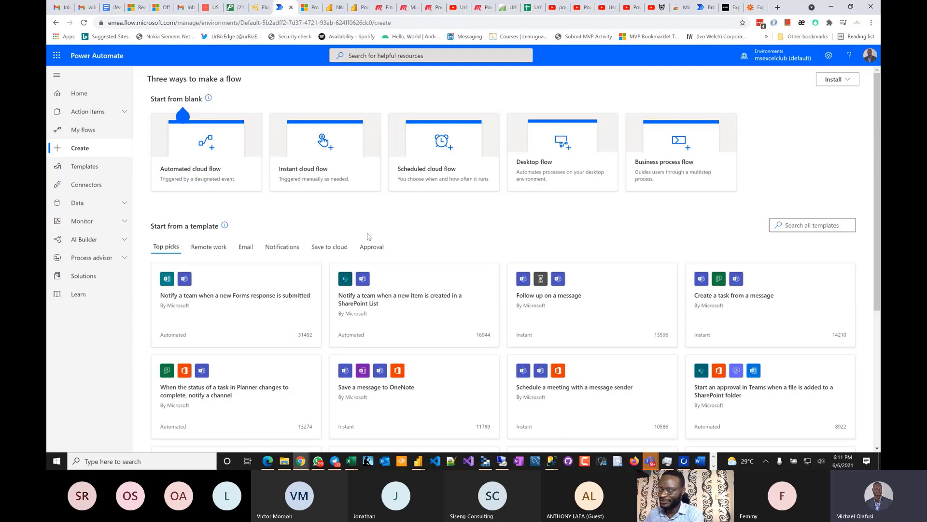
left_click(751, 7)
scroll(571, 207, "up", 2)
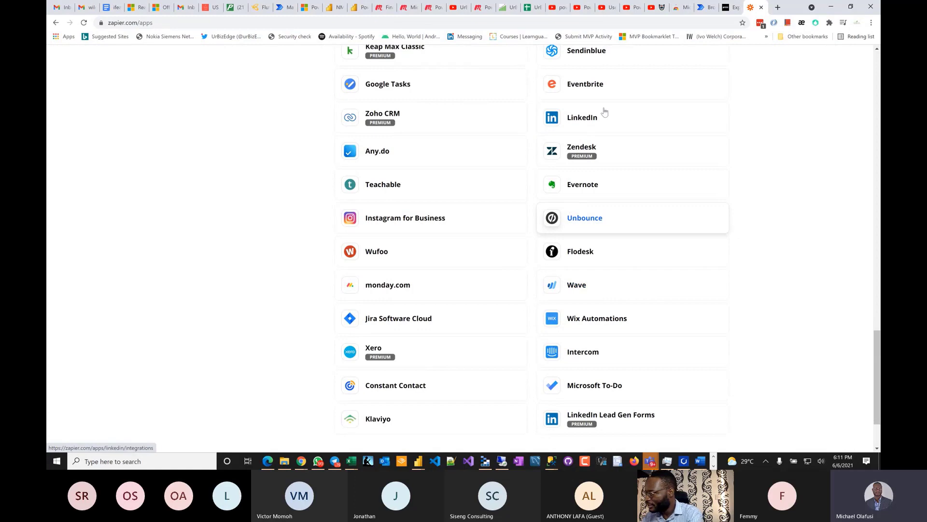
left_click(731, 8)
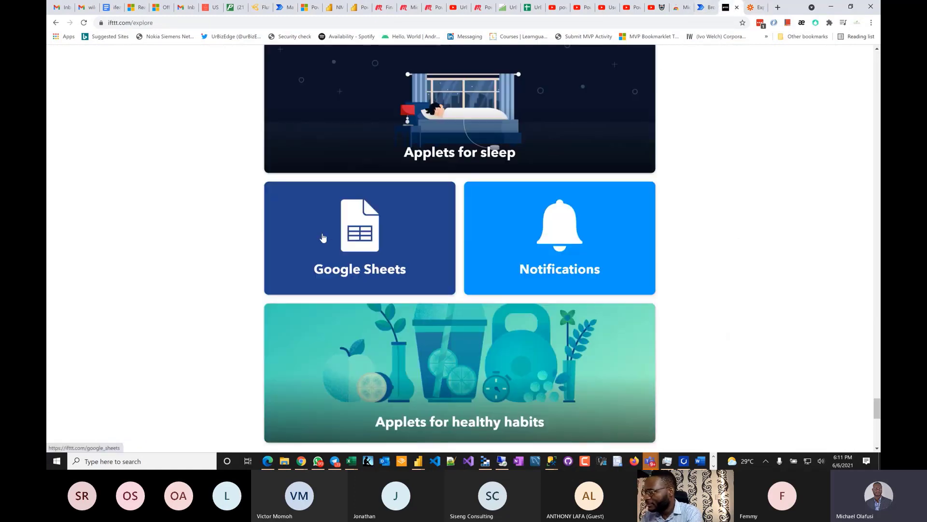
scroll(322, 236, "up", 6)
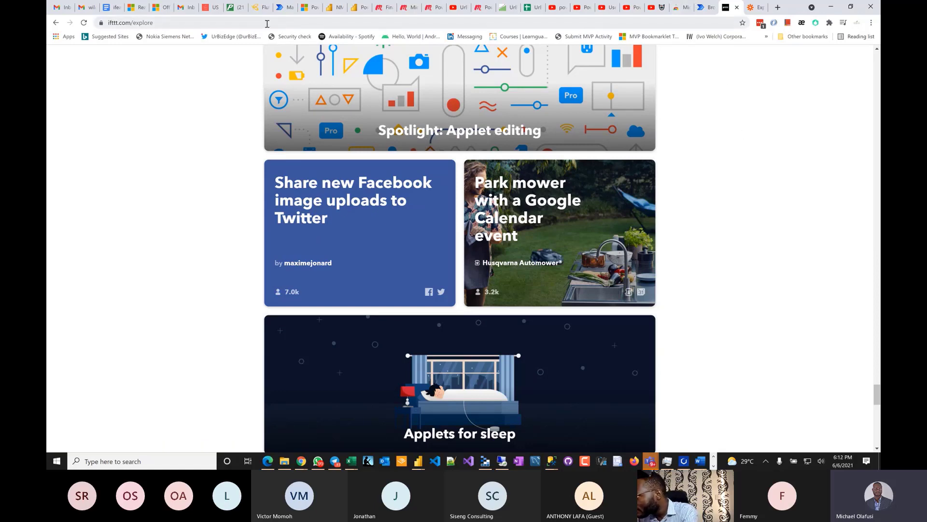
left_click(282, 8)
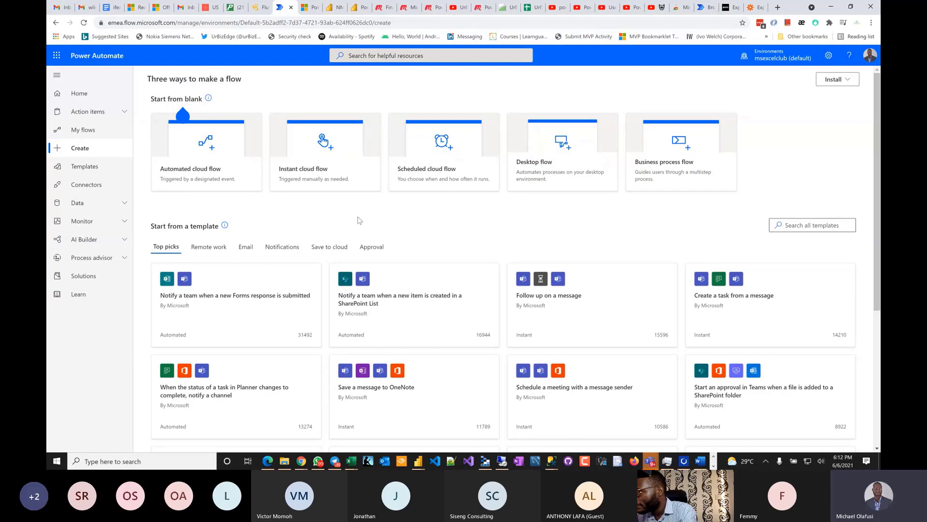
- Open Power Automate's Create page and show the Install list with Power Automate Desktop and the On-premises data gateway
scroll(358, 220, "down", 2)
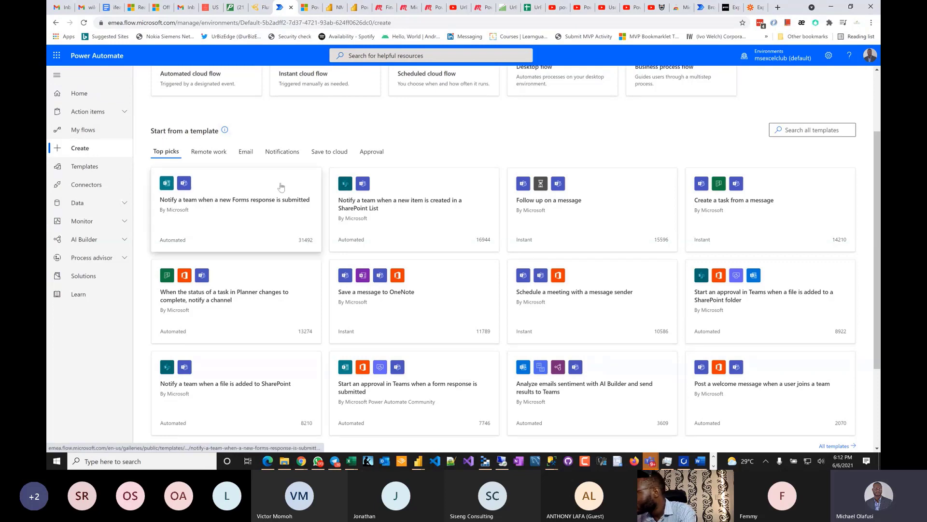
scroll(280, 187, "up", 2)
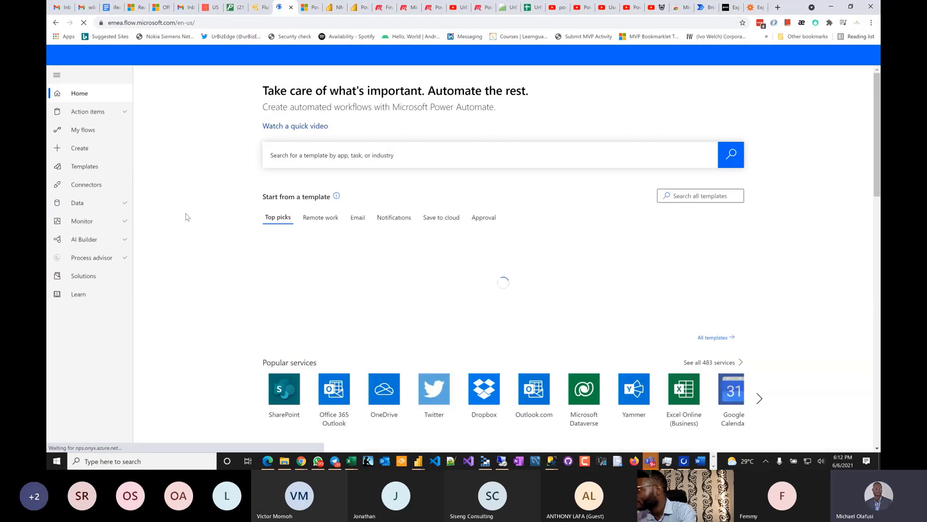
left_click(237, 23)
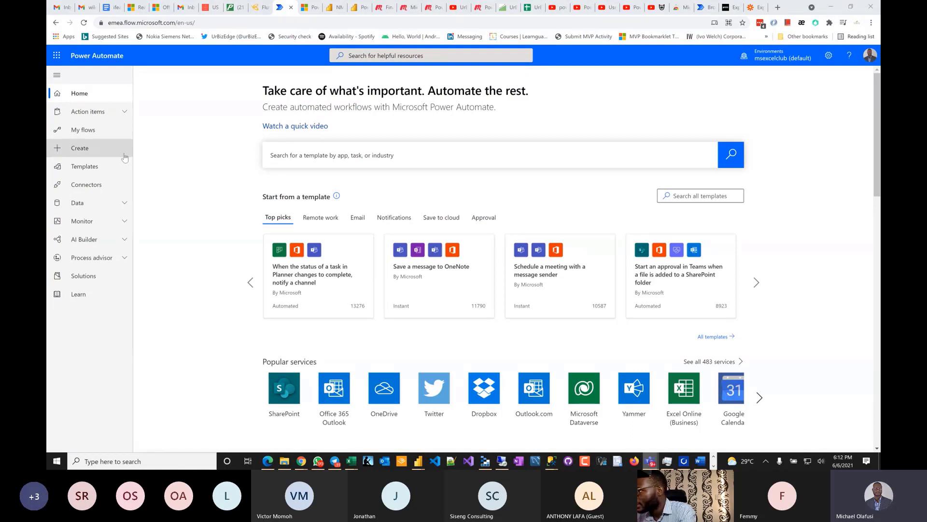
left_click(87, 153)
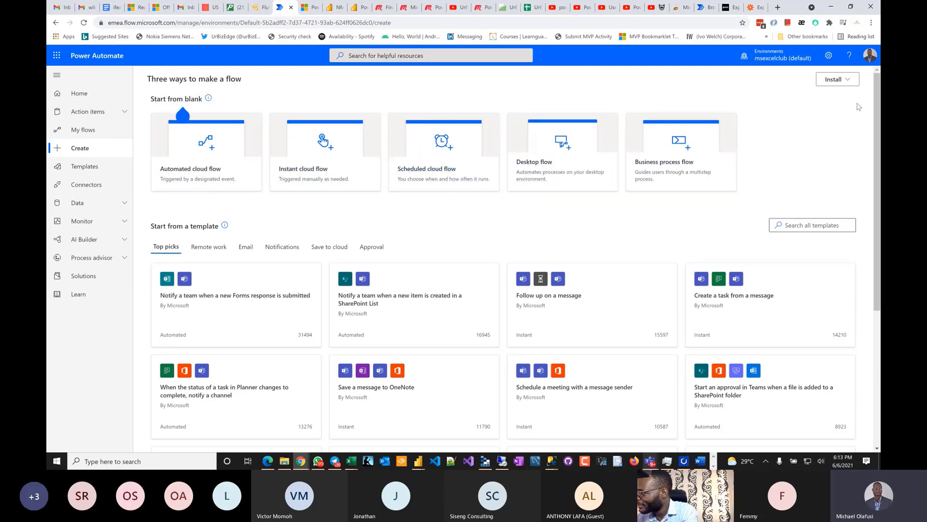
left_click(852, 81)
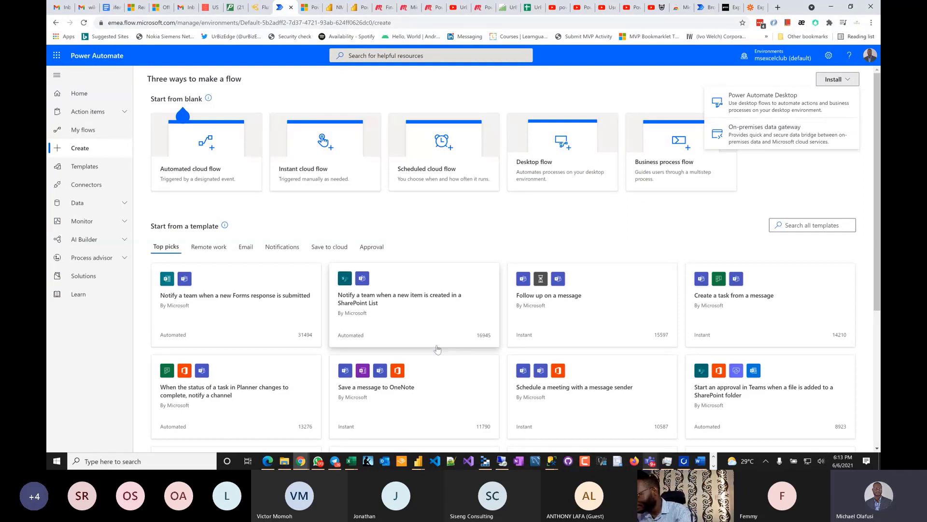
left_click(169, 463)
type("phone")
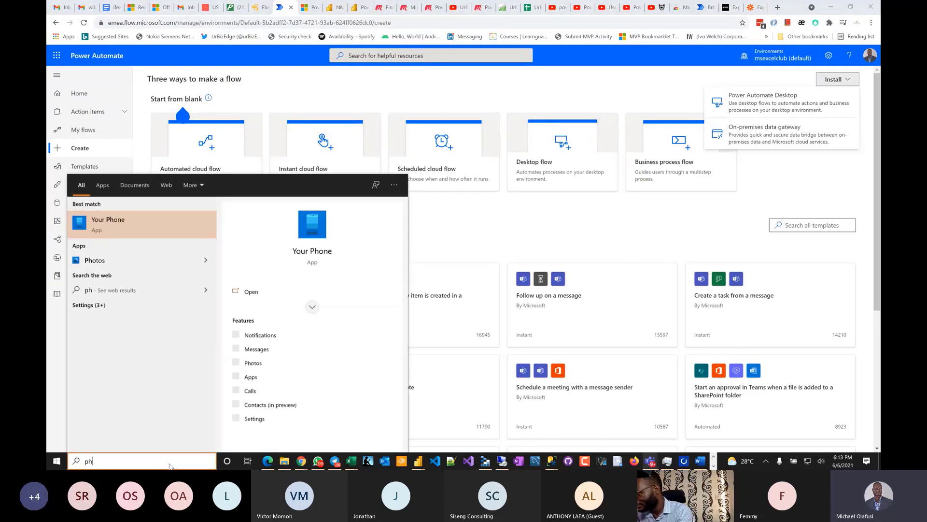
left_click(95, 225)
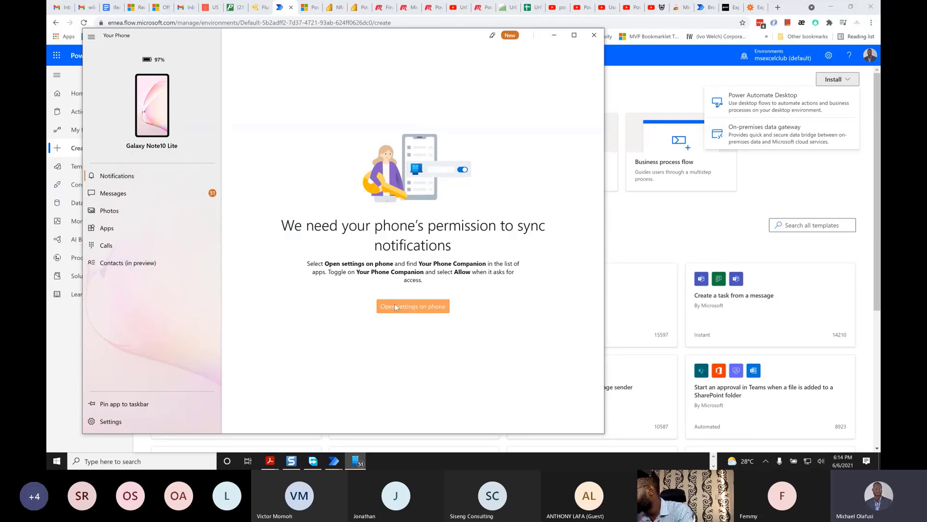
left_click(413, 307)
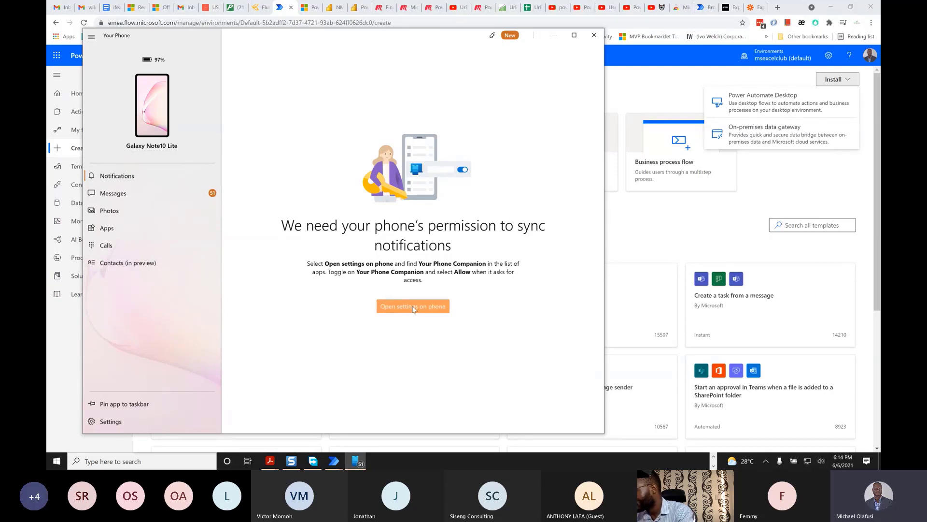
left_click(626, 233)
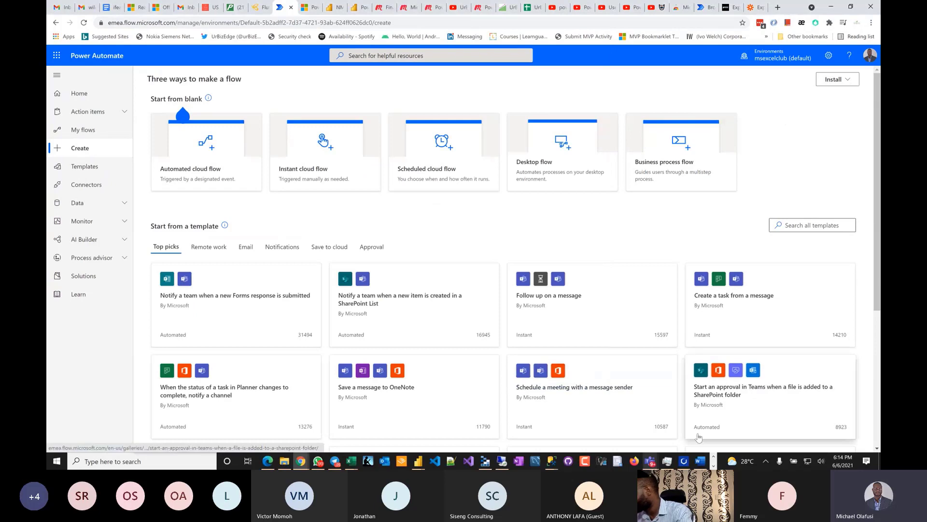
left_click(713, 465)
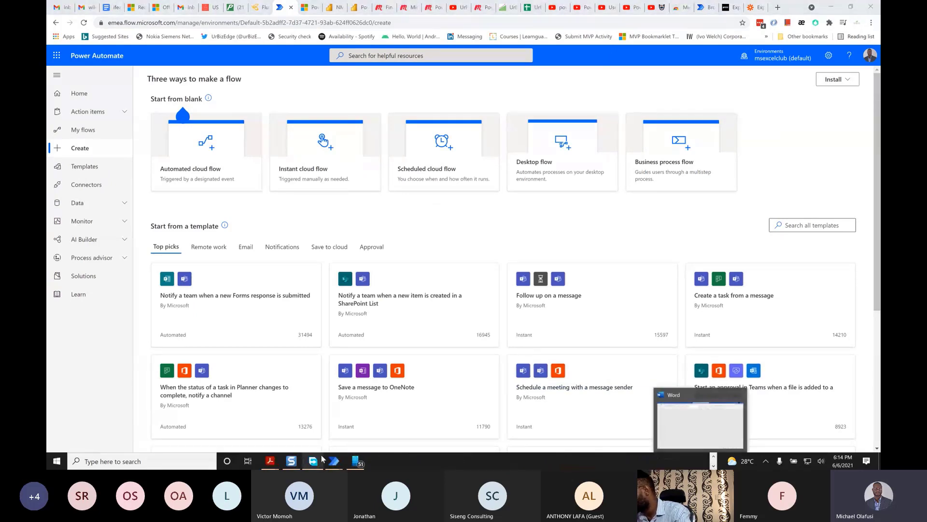
mouse_move(333, 461)
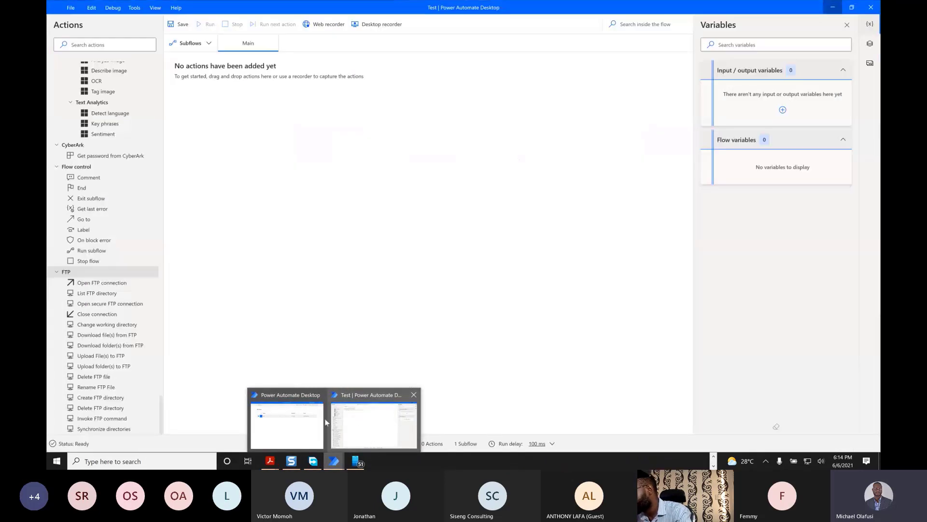
left_click(348, 414)
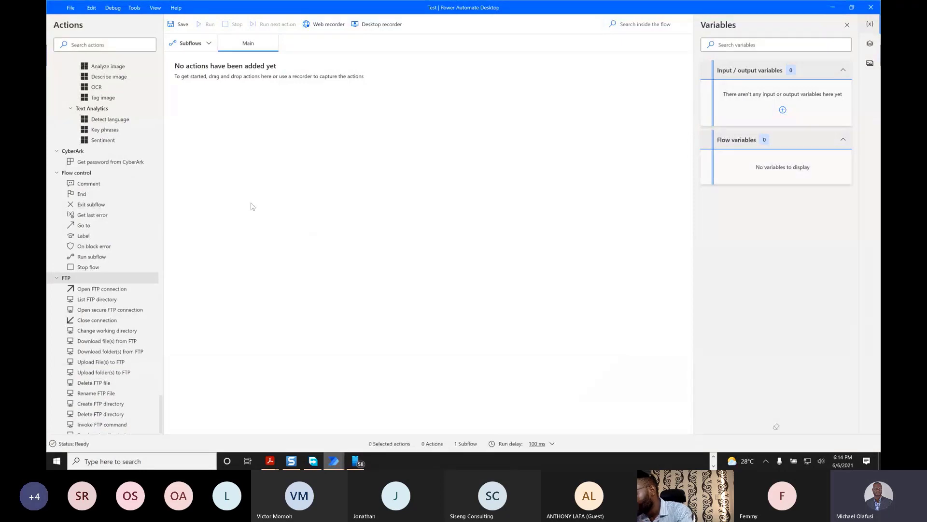
scroll(133, 277, "down", 20)
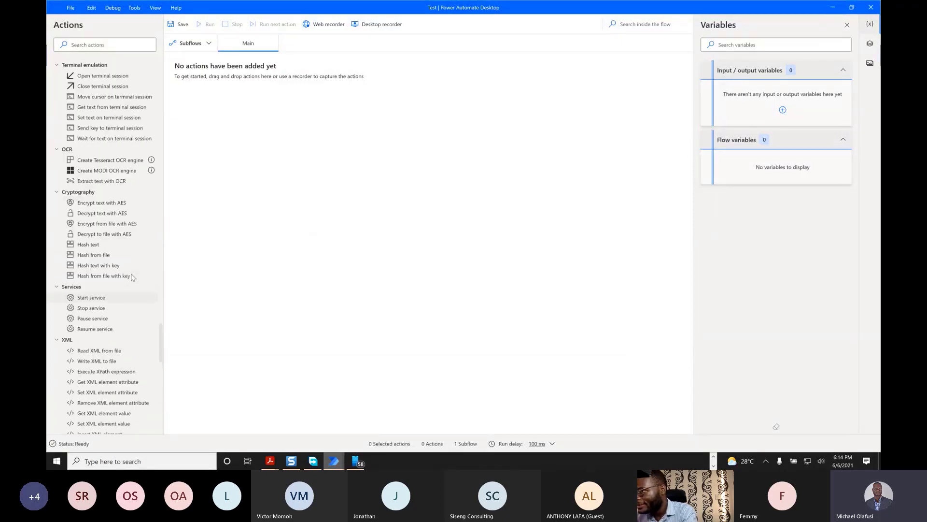
scroll(133, 277, "up", 10)
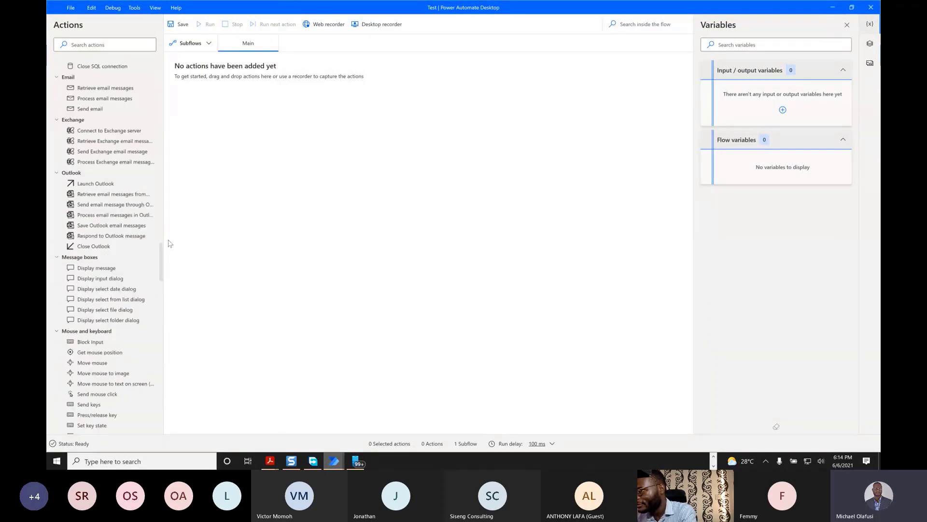
scroll(107, 151, "up", 10)
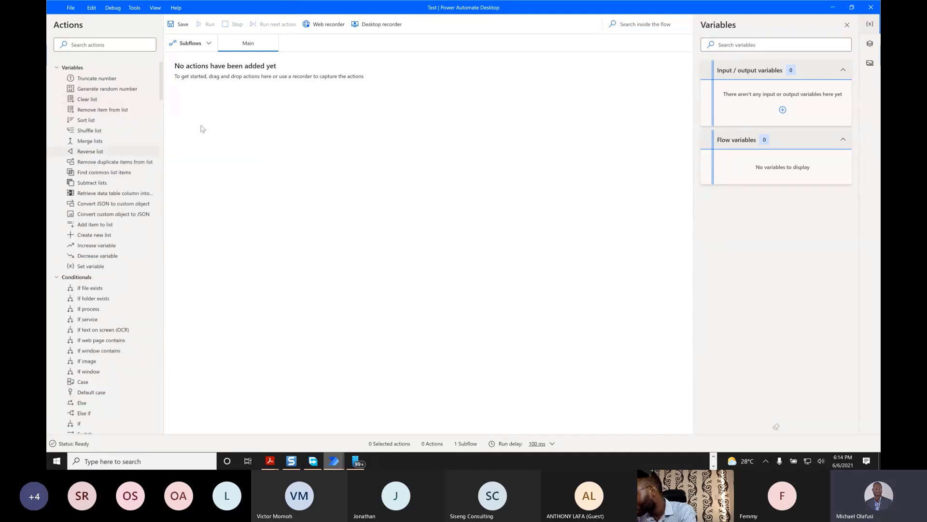
key("alt+Tab")
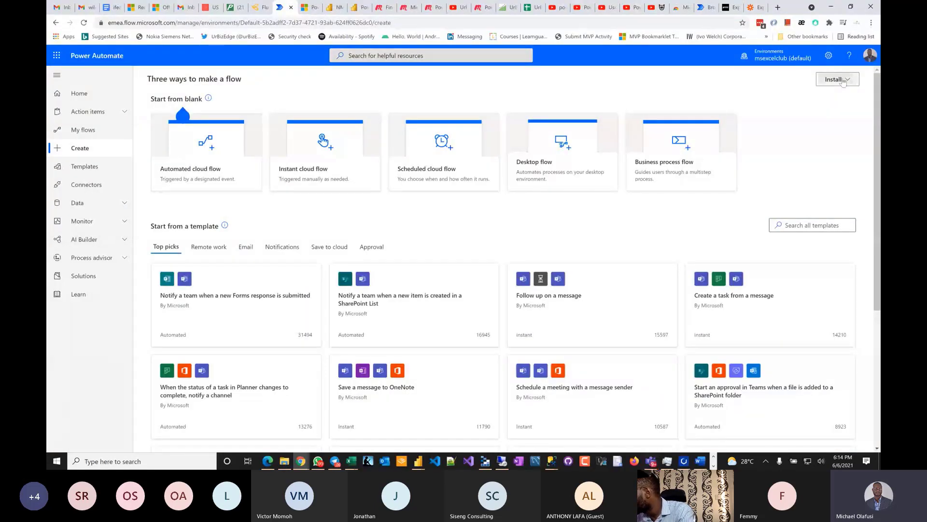
left_click(830, 79)
mouse_move(651, 461)
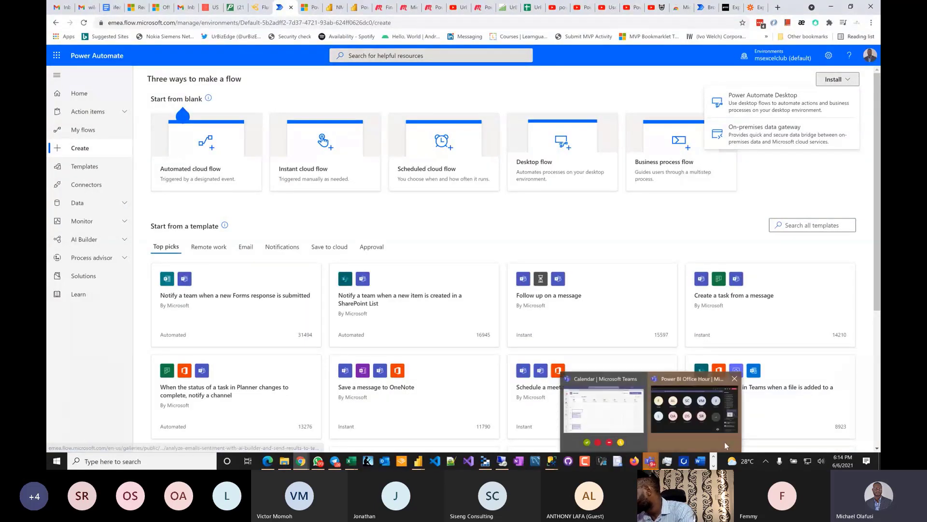
left_click(713, 466)
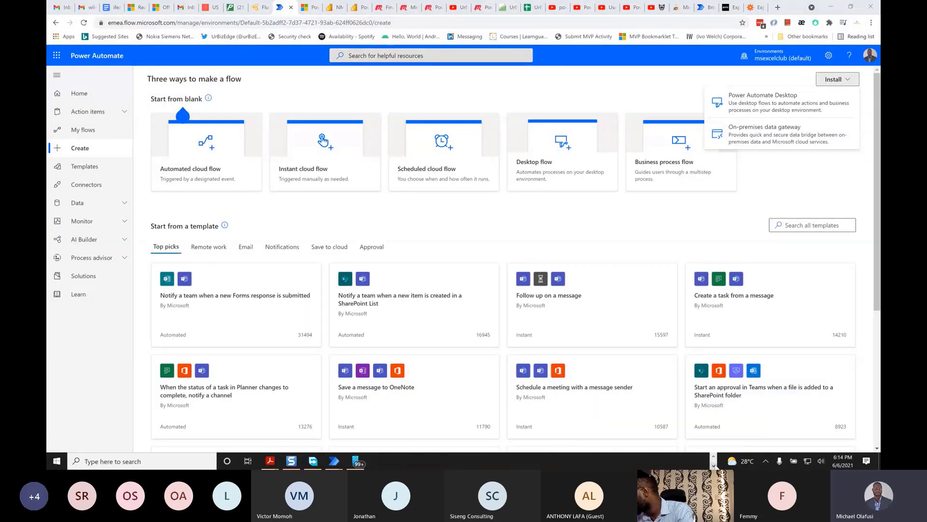
left_click(314, 462)
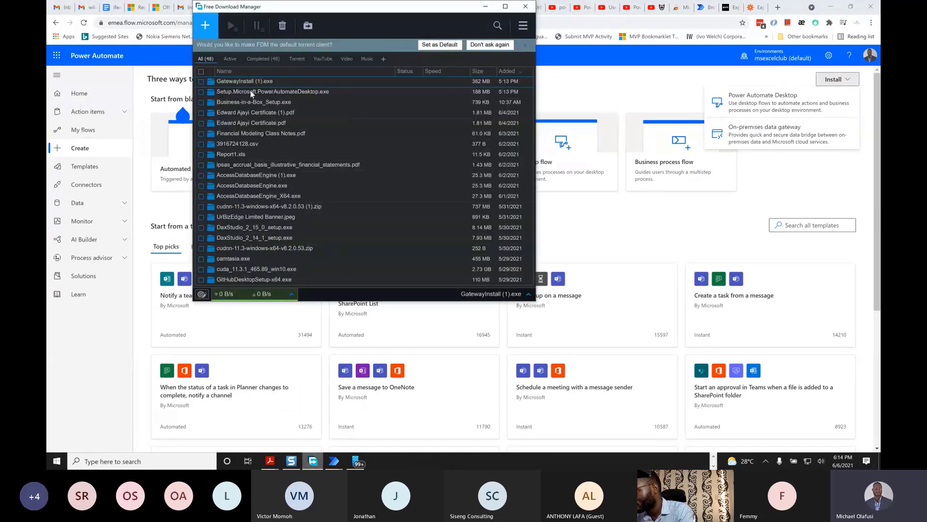
left_click(828, 199)
left_click(845, 78)
left_click(754, 89)
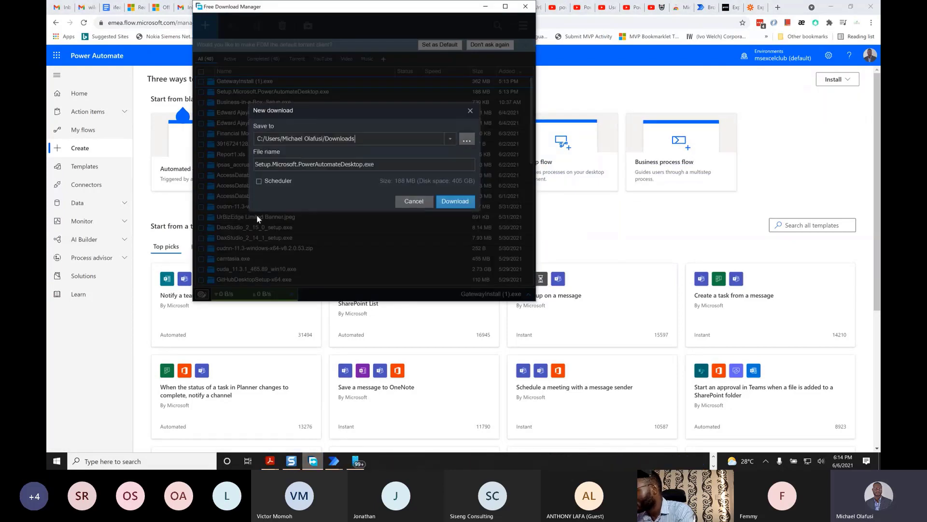
left_click(413, 203)
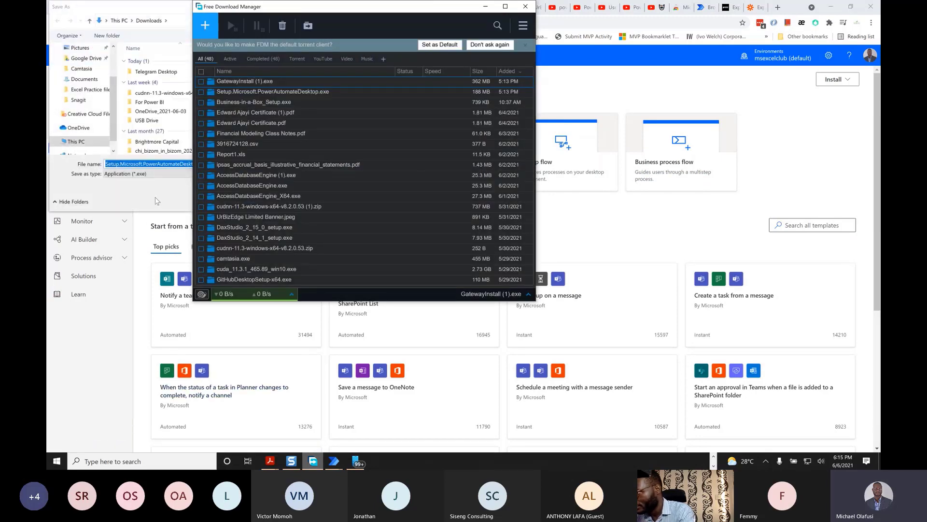
left_click(158, 201)
left_click(399, 200)
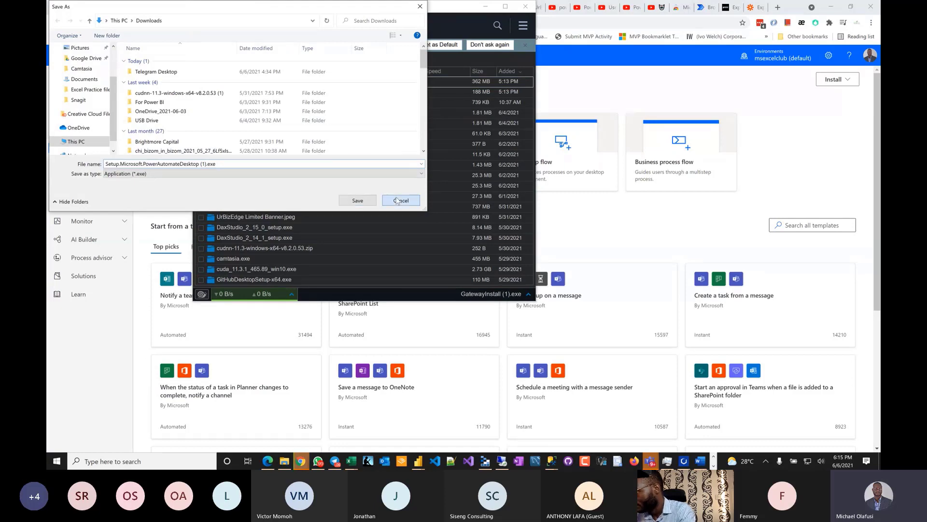
left_click(494, 8)
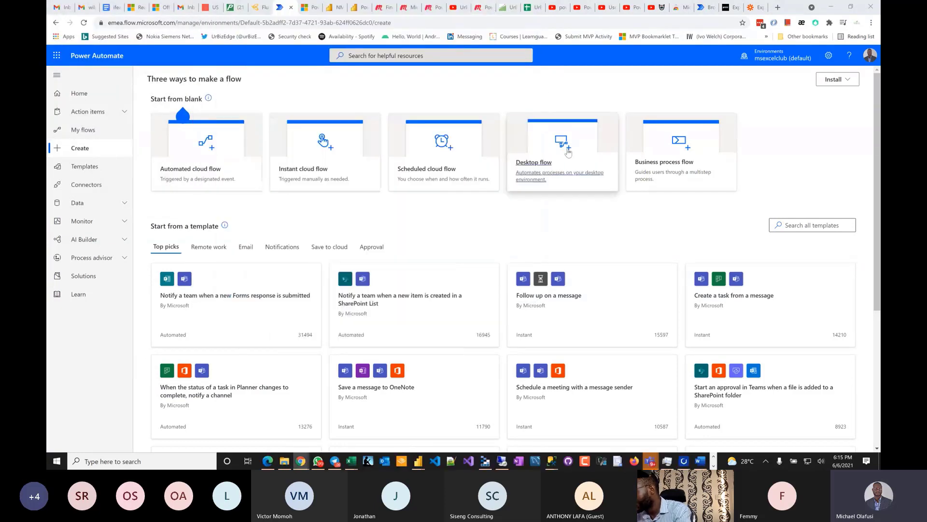
- Close the old Test flow designer, discarding its unsaved changes
key("alt+Tab")
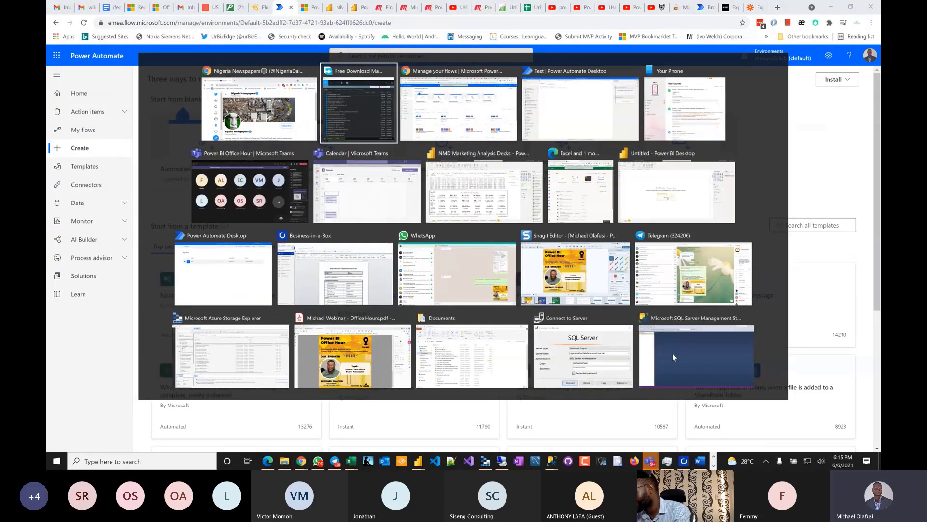
key("Escape")
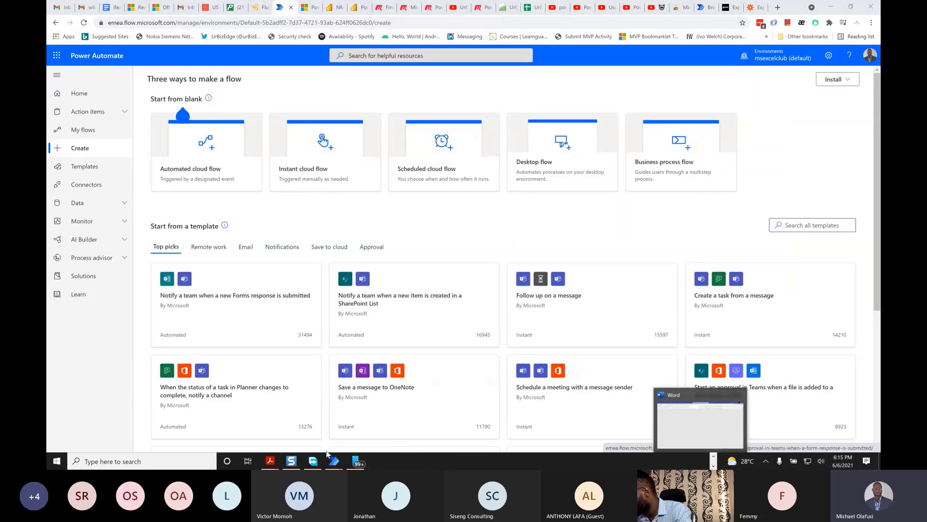
left_click(713, 466)
mouse_move(335, 464)
left_click(423, 405)
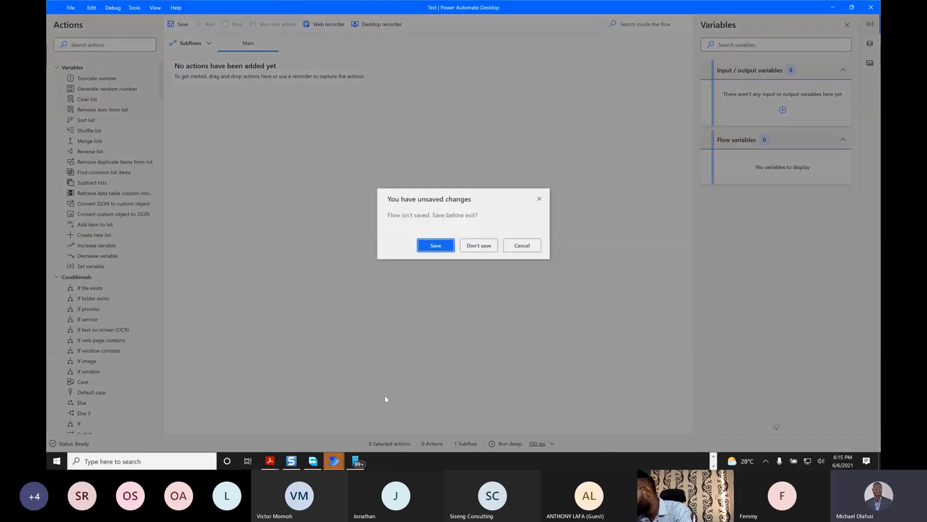
left_click(479, 246)
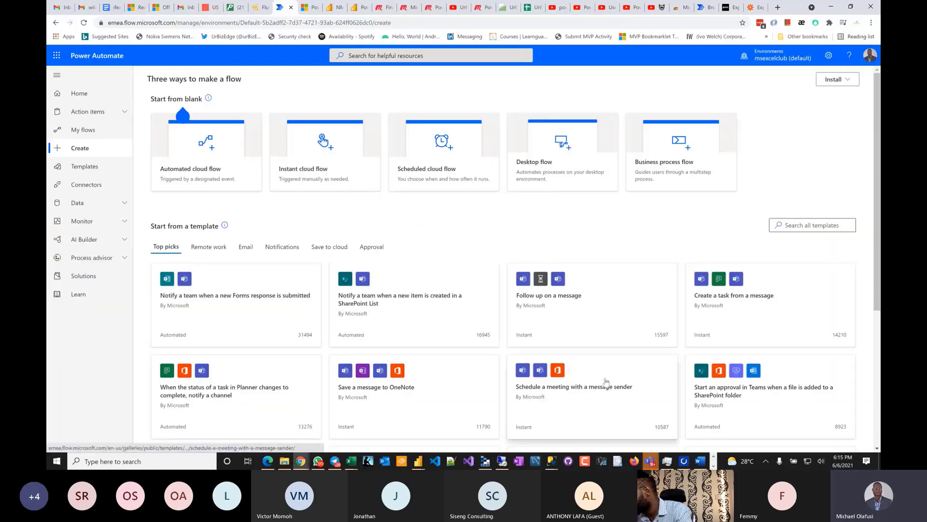
- Close the Power Automate Desktop console, relaunch it from the Start menu and maximize it
left_click(713, 466)
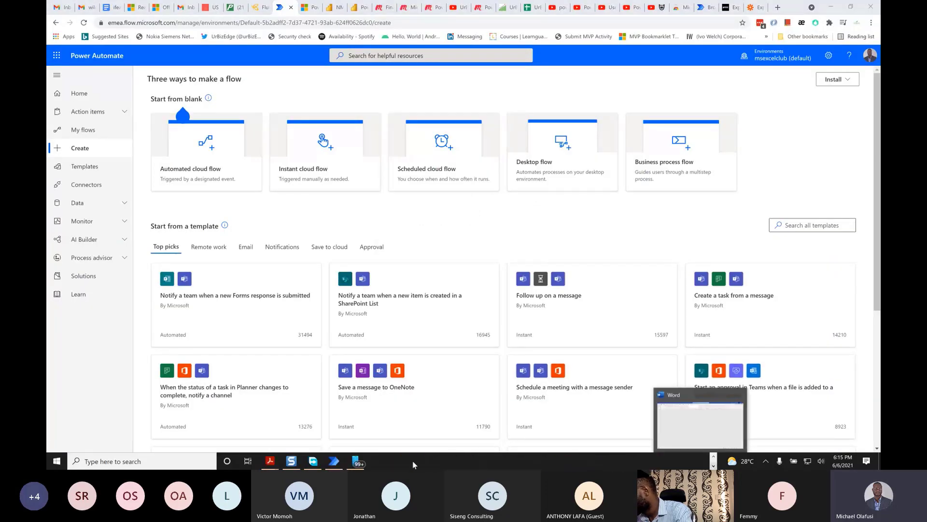
left_click(331, 463)
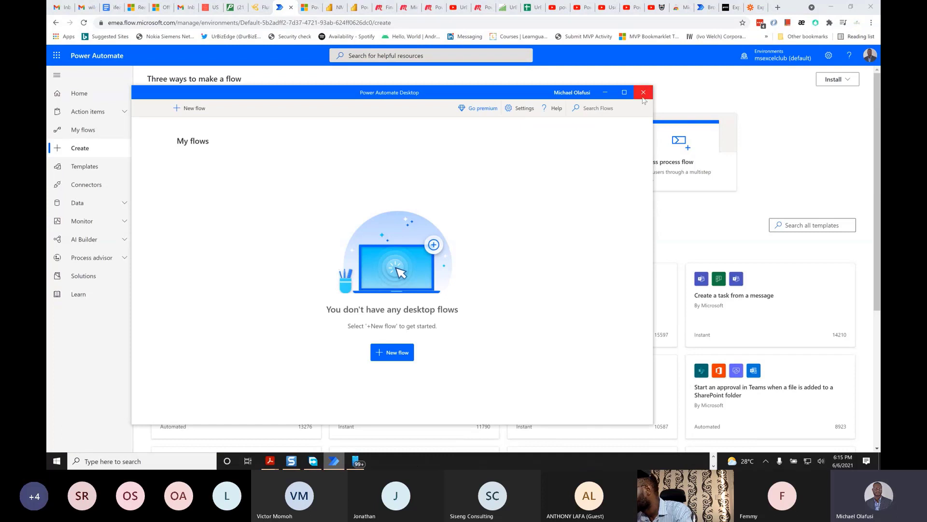
left_click(644, 95)
left_click(56, 461)
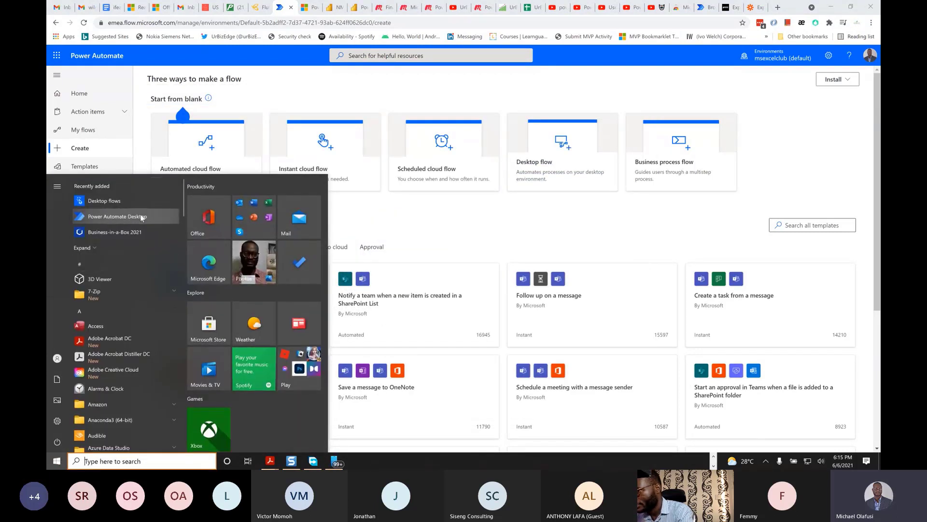
left_click(411, 251)
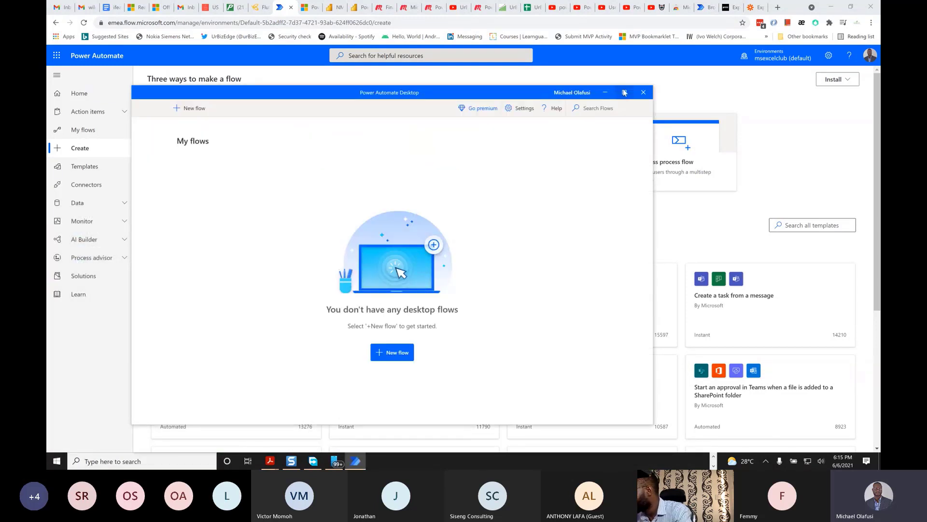
left_click(624, 93)
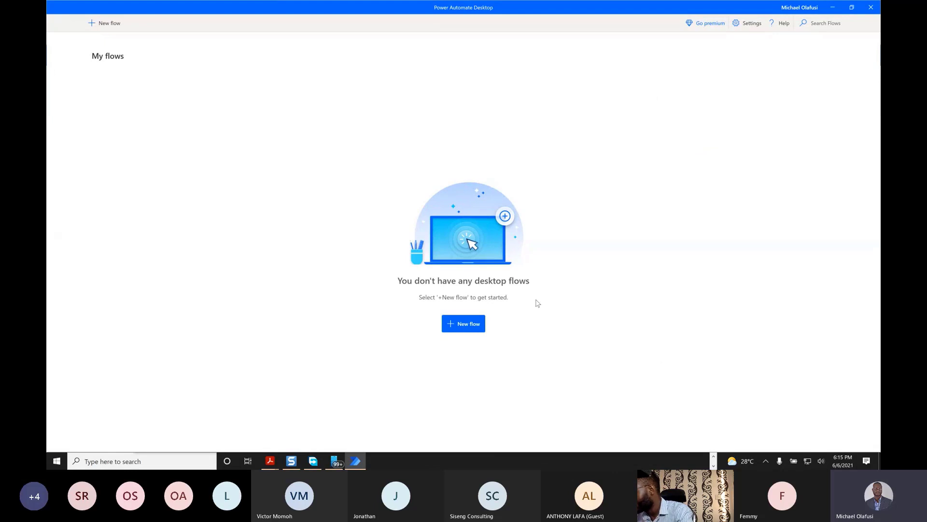
- Create a new desktop flow named 'Test'
left_click(464, 324)
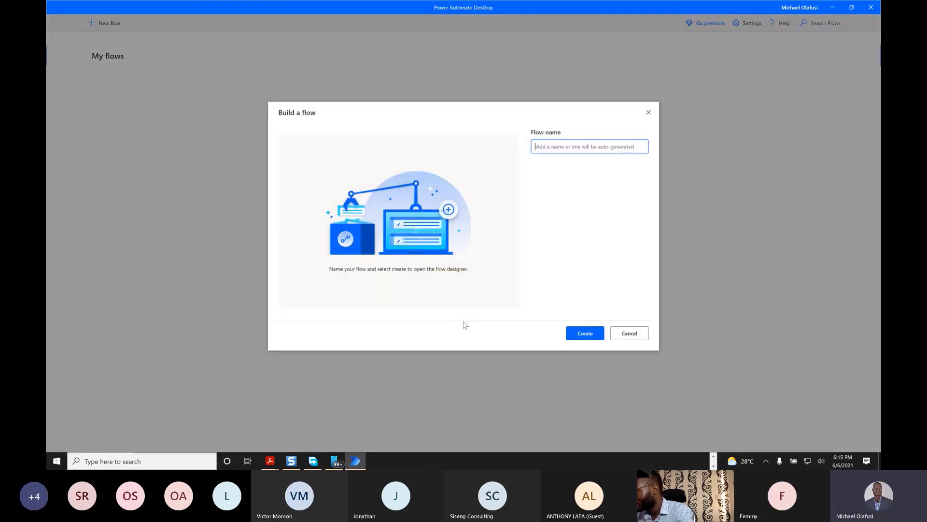
type("Test")
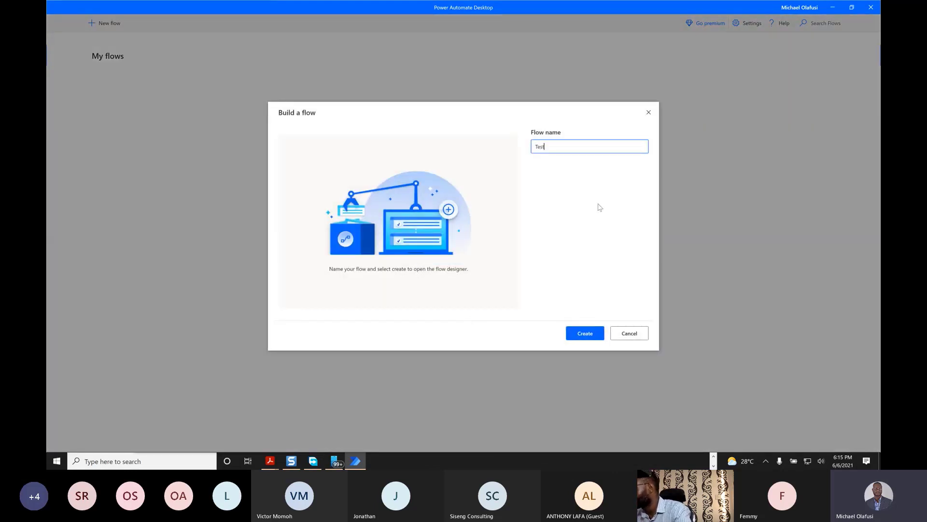
left_click(587, 337)
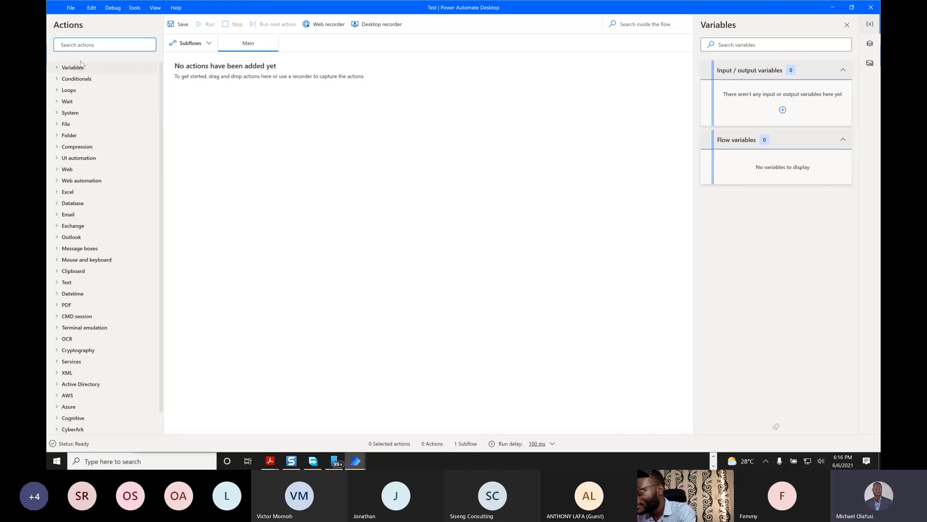
- Expand the Variables, Conditionals and Loops groups in the Actions pane to list their actions
left_click(57, 68)
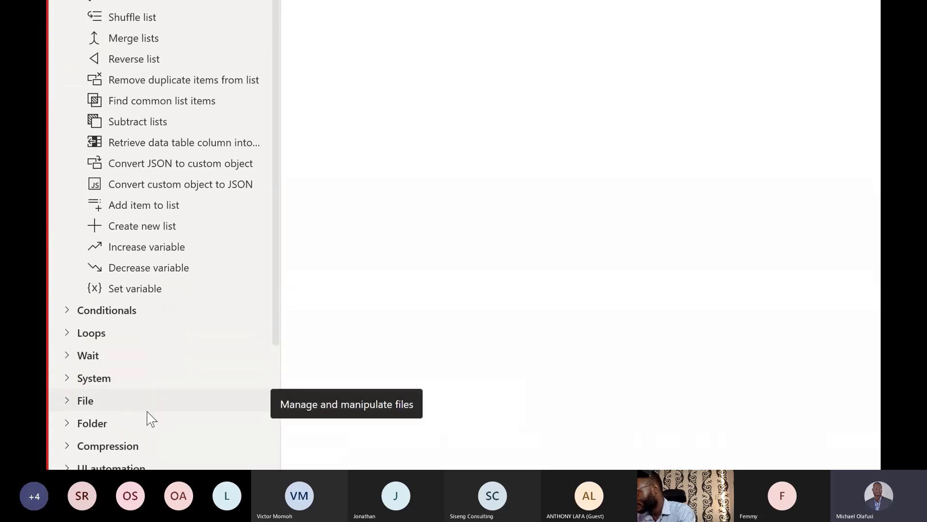
left_click(70, 310)
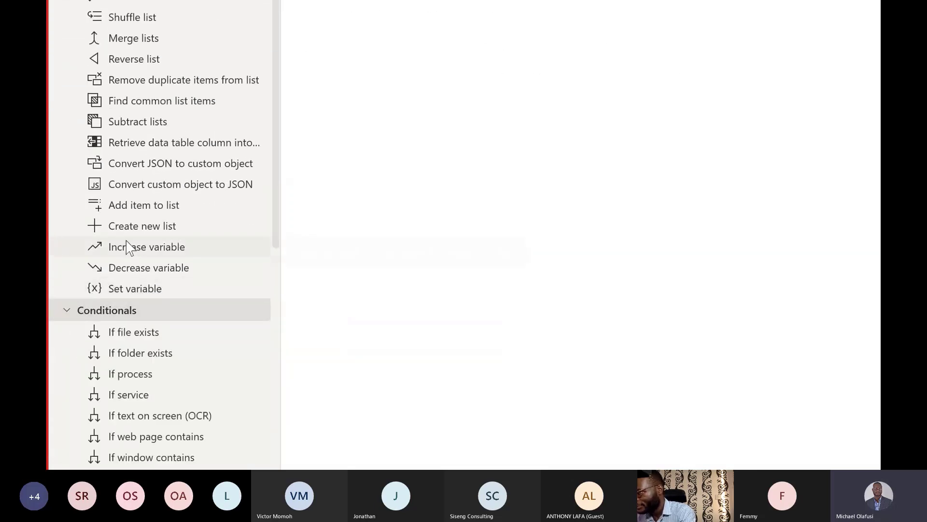
scroll(128, 247, "down", 3)
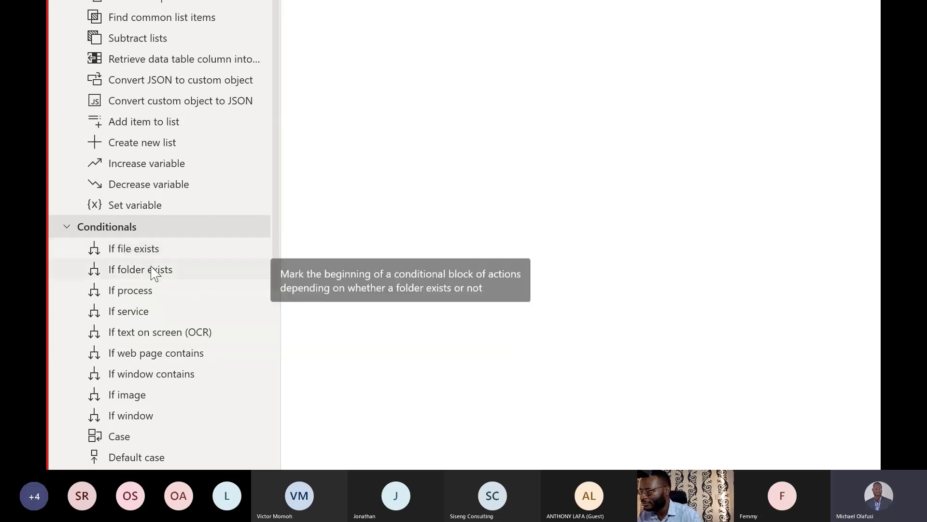
scroll(131, 416, "down", 2)
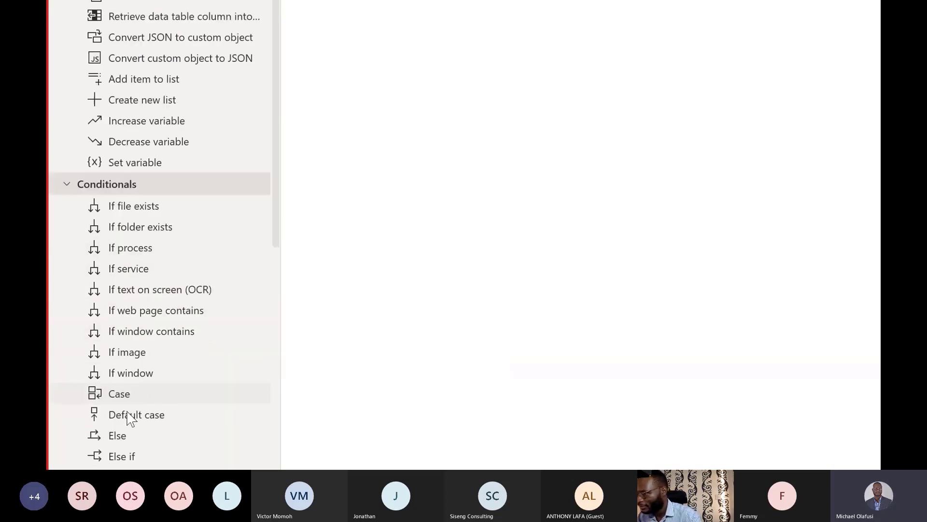
left_click(69, 337)
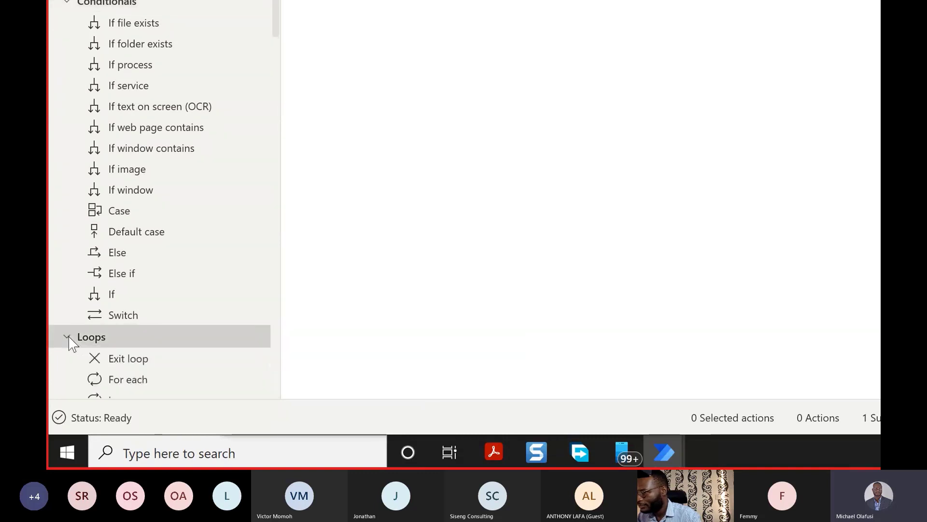
scroll(144, 221, "down", 6)
scroll(144, 221, "up", 3)
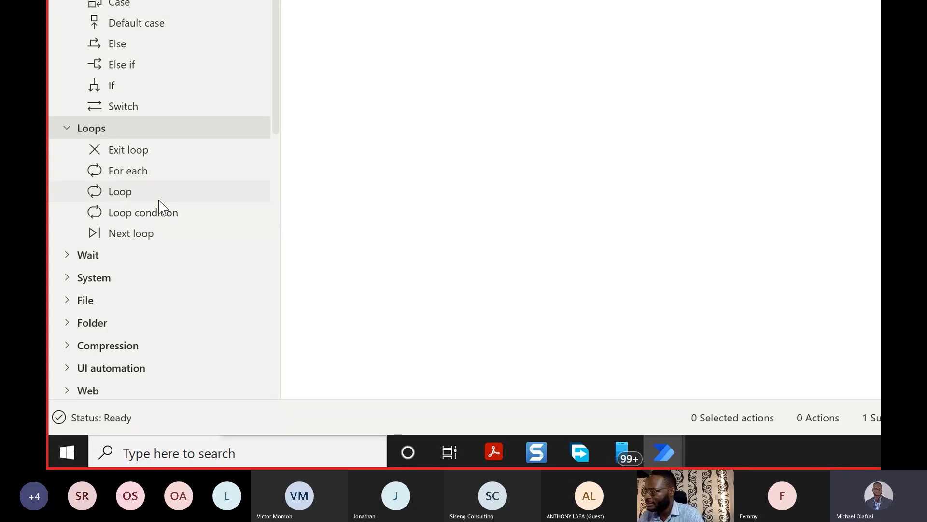
- Expand the Wait and System groups, revealing actions like Wait for file and Run application
left_click(67, 255)
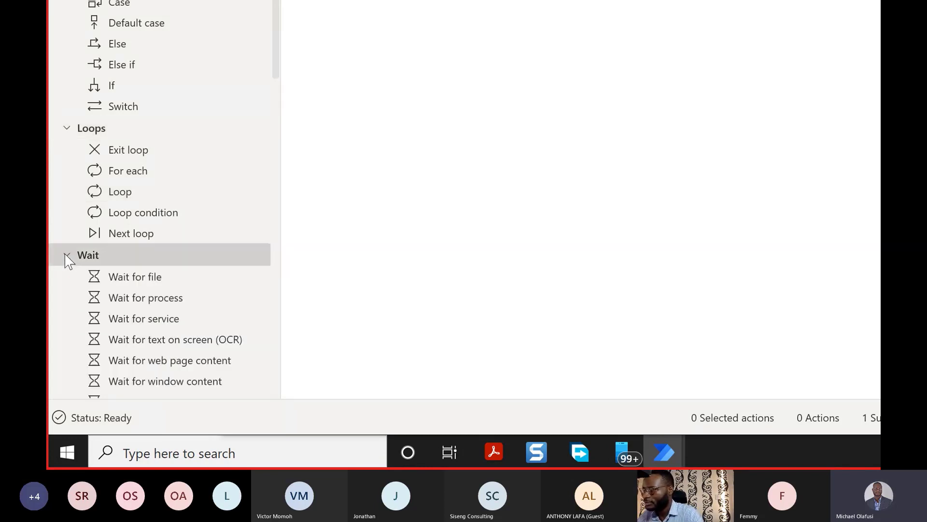
scroll(155, 253, "down", 8)
scroll(154, 251, "up", 7)
scroll(153, 251, "down", 3)
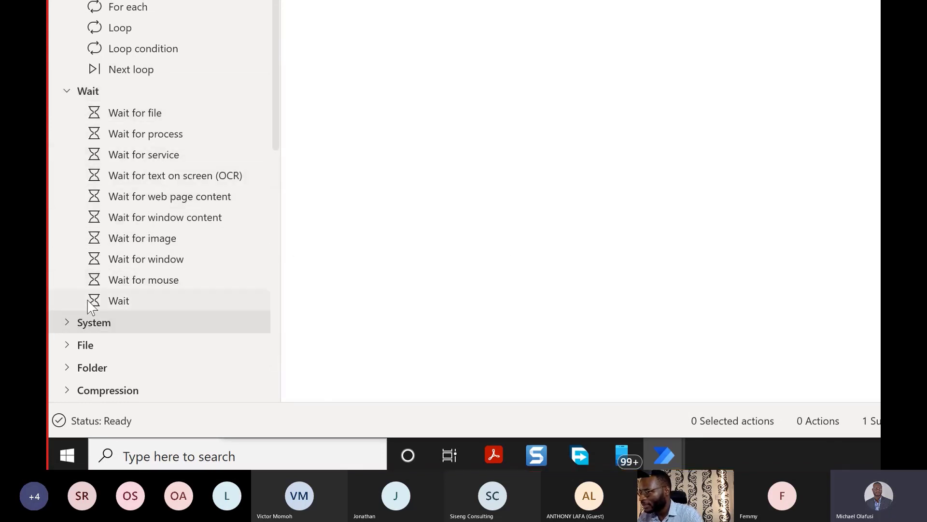
left_click(65, 323)
scroll(118, 294, "down", 6)
scroll(119, 295, "up", 3)
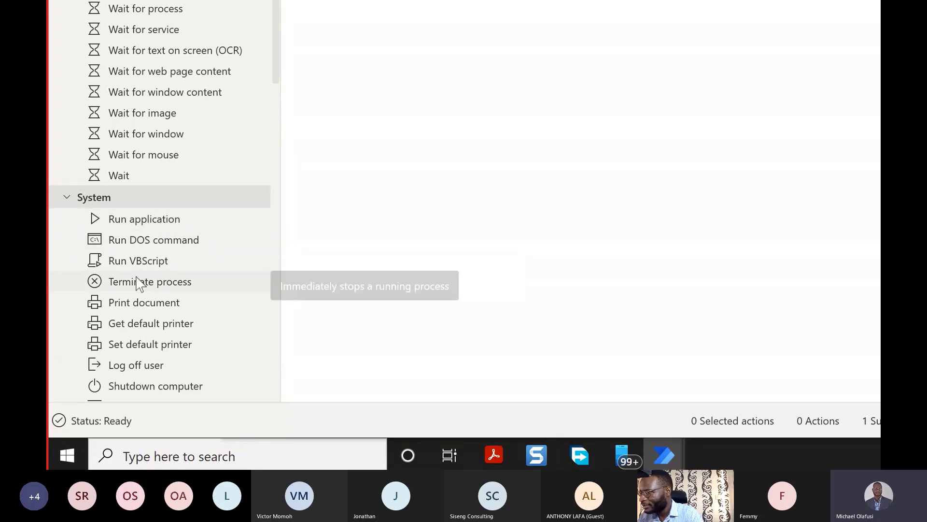
scroll(138, 280, "down", 3)
scroll(139, 284, "up", 3)
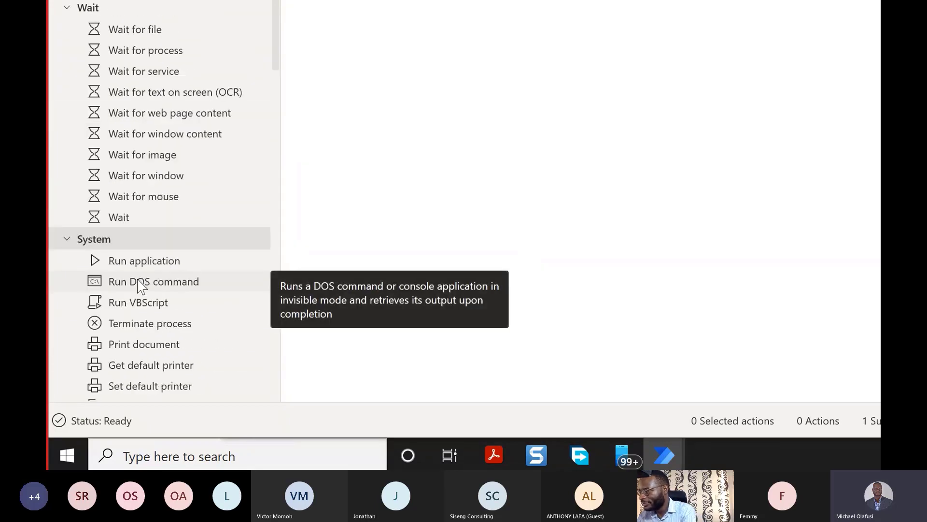
left_click_drag(274, 62, 278, 118)
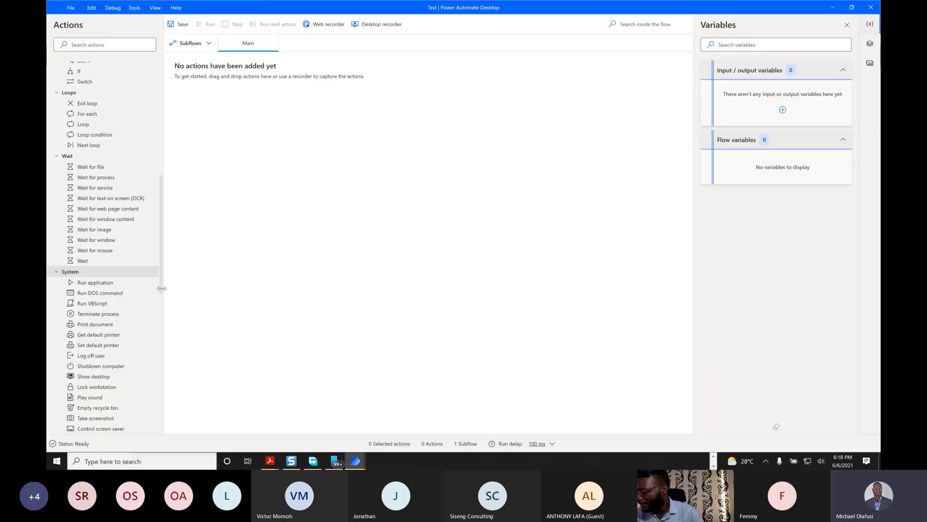
key("alt+Tab")
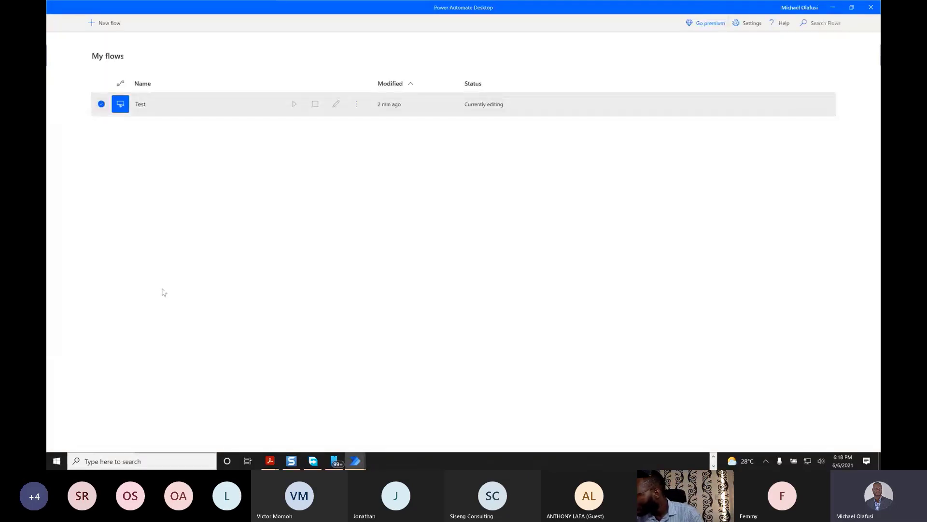
key("alt+Tab")
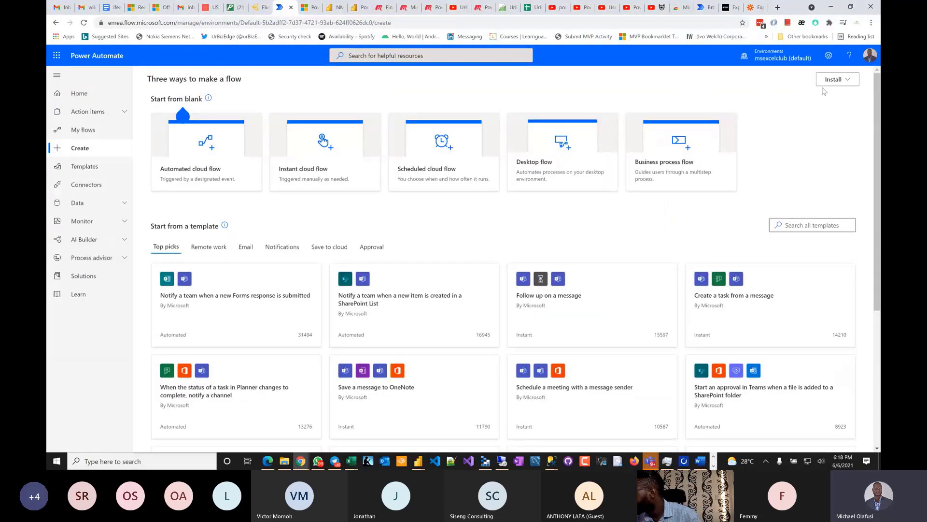
left_click(844, 82)
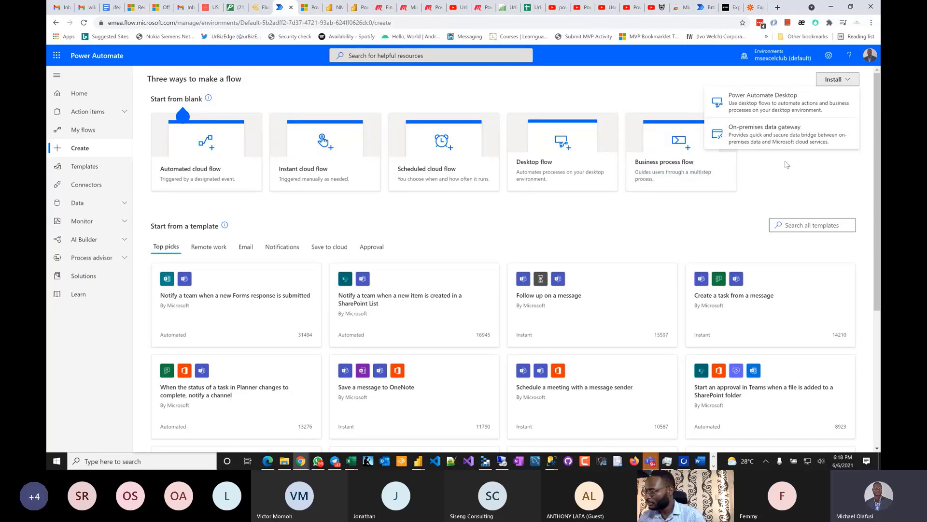
key("alt+Tab")
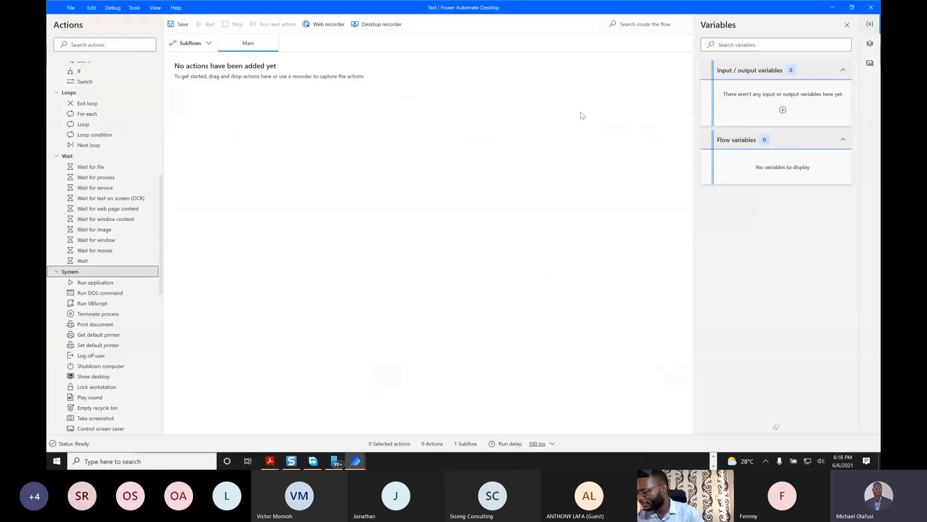
- Magnify the screen and drag a Run application action onto the Test flow
key("super+plus")
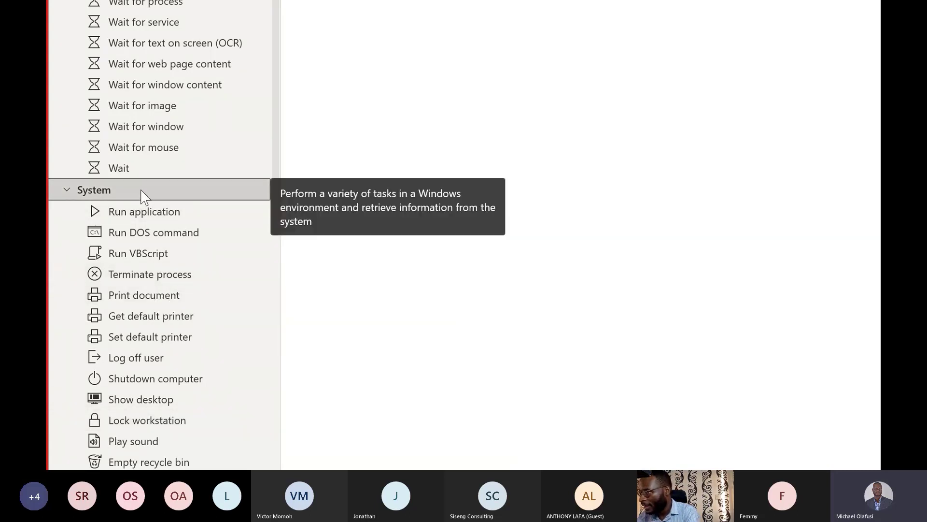
left_click(140, 214)
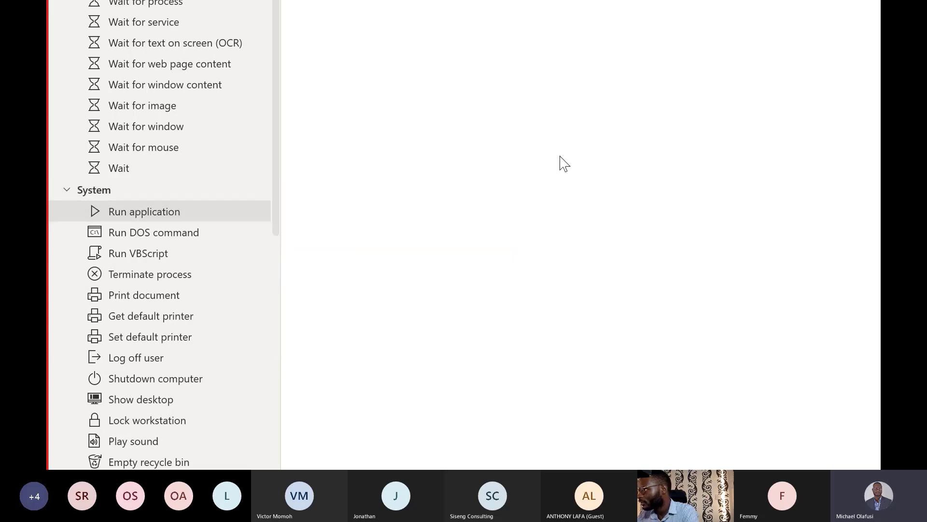
left_click_drag(169, 217, 473, 157)
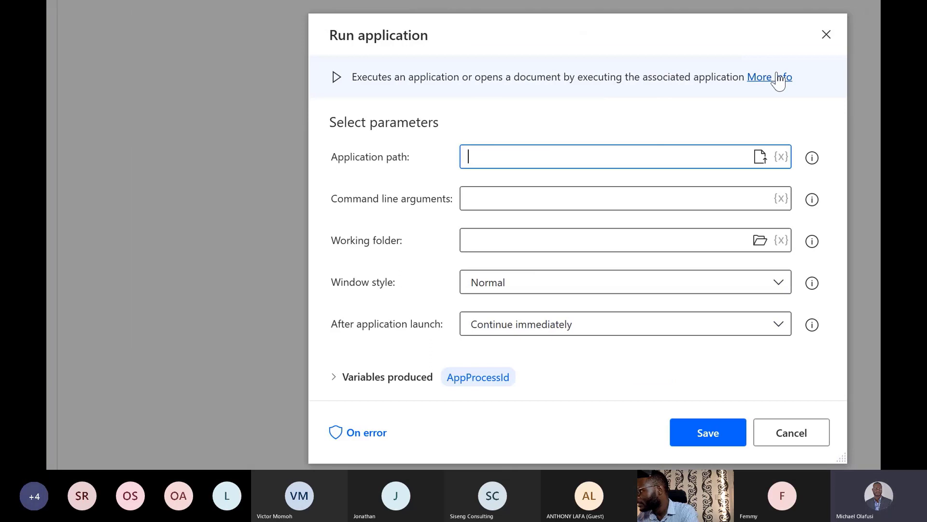
- Browse to C:\Program Files for the application file, then cancel and close the Run application dialog
left_click(704, 156)
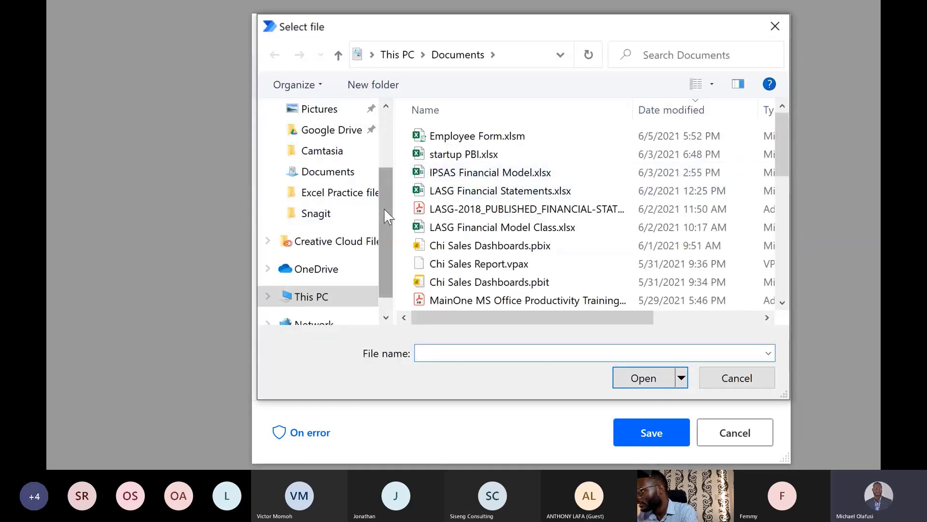
left_click(290, 299)
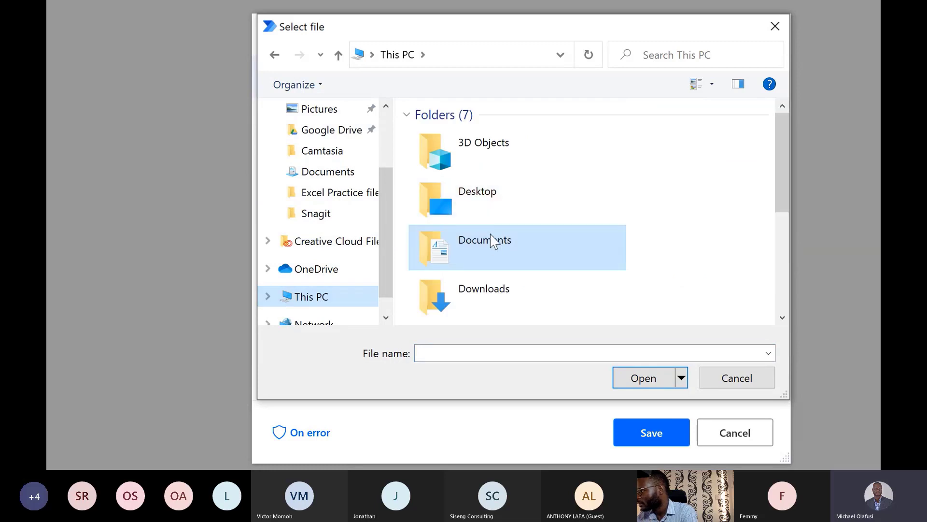
scroll(493, 240, "down", 4)
double_click(513, 288)
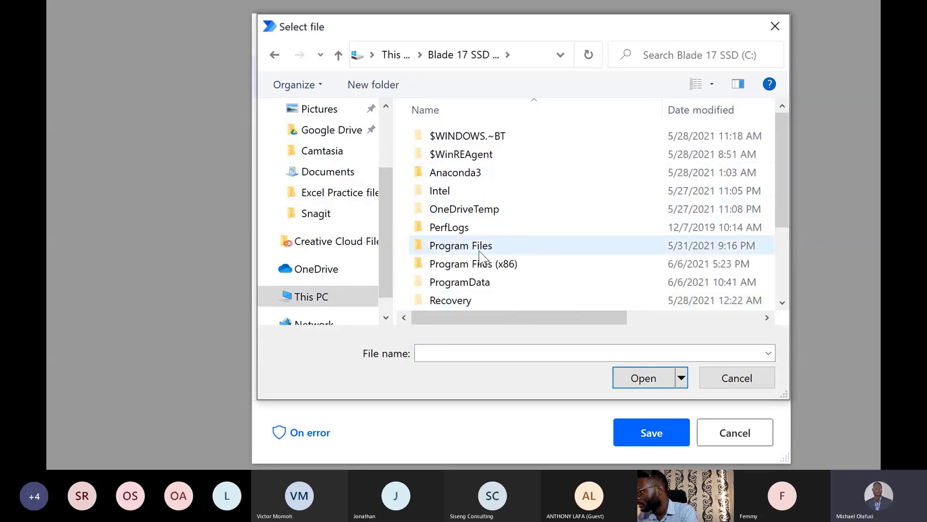
double_click(491, 247)
scroll(531, 188, "down", 1)
scroll(535, 194, "down", 4)
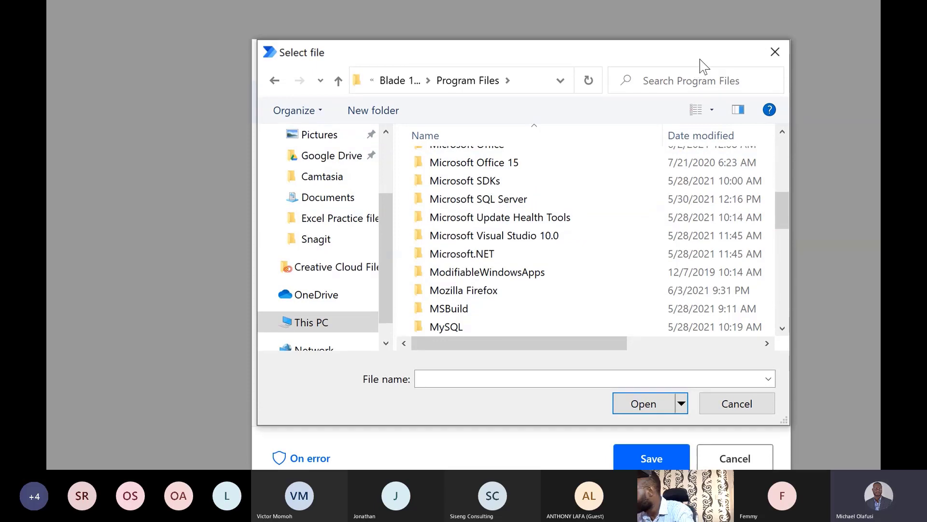
left_click(771, 58)
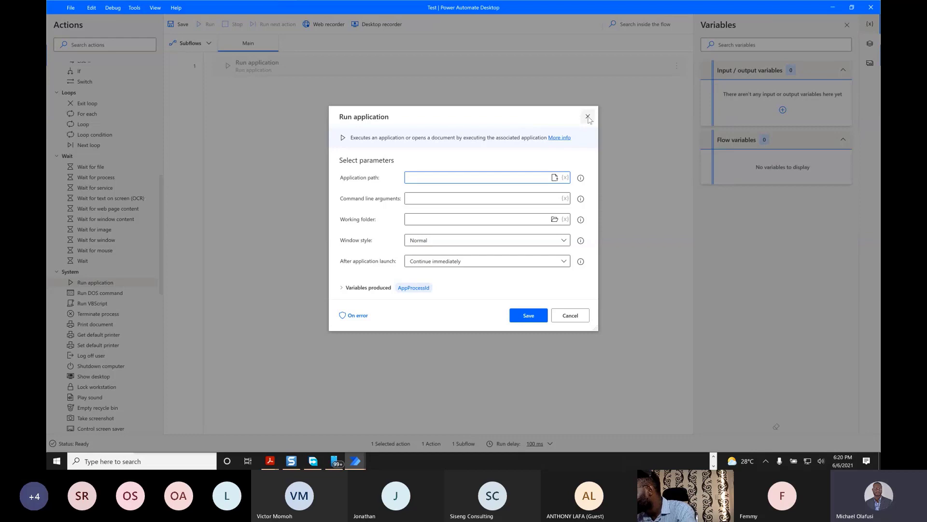
left_click(588, 117)
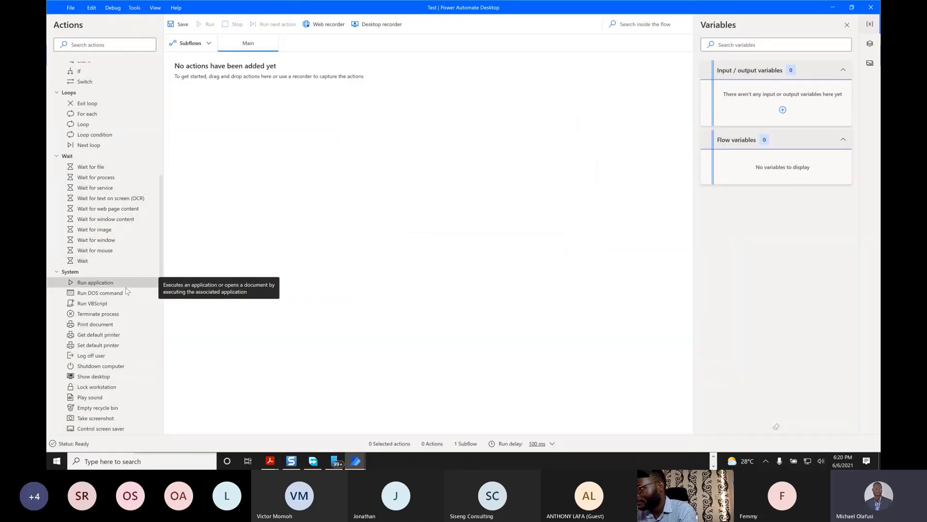
- Scroll through the System actions and select Run DOS command
scroll(128, 342, "down", 5)
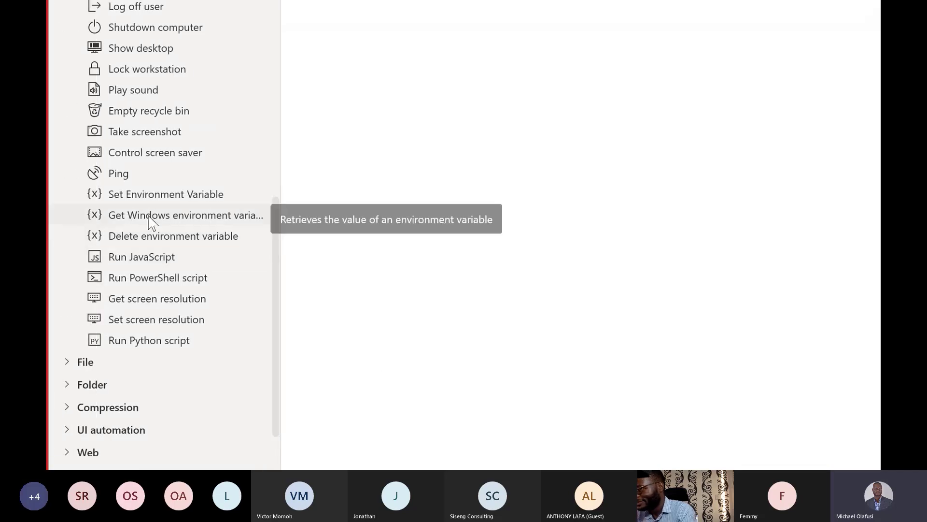
scroll(149, 222, "up", 2)
scroll(150, 222, "up", 10)
scroll(150, 222, "down", 2)
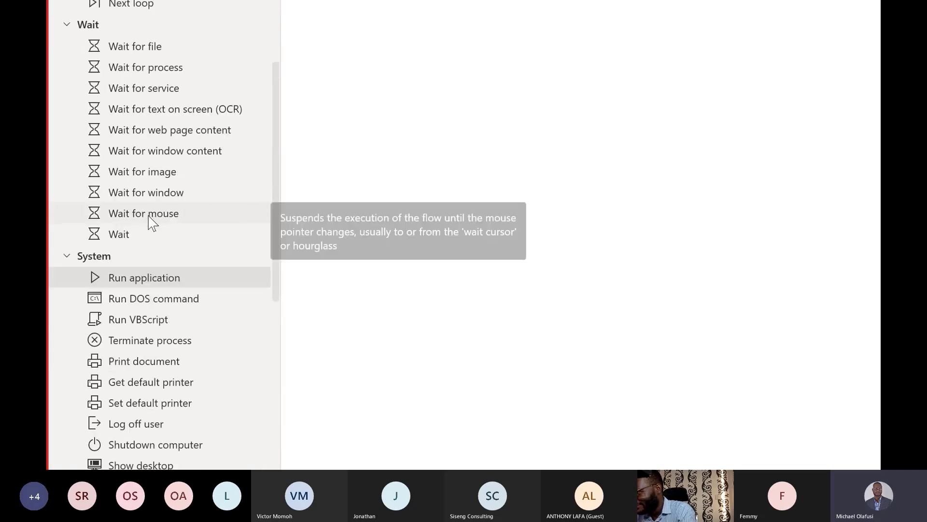
scroll(149, 222, "down", 1)
scroll(152, 222, "down", 2)
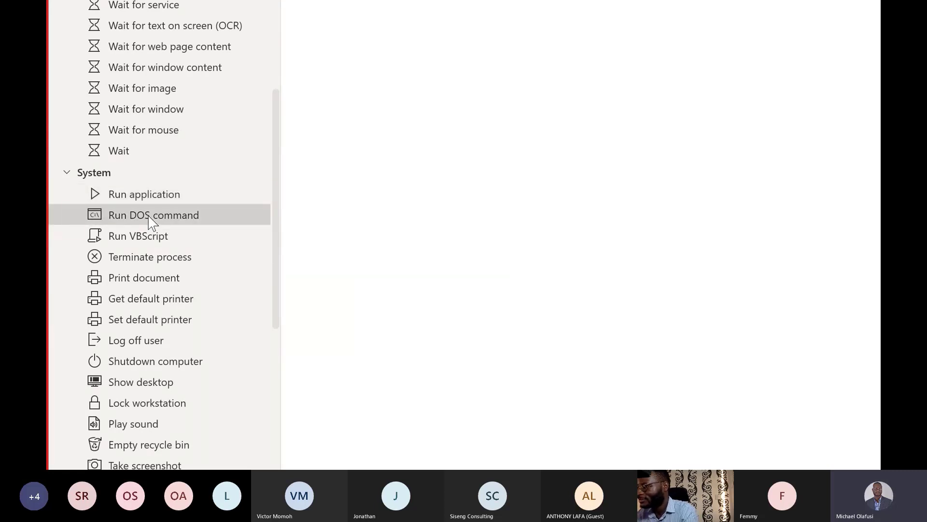
left_click(150, 221)
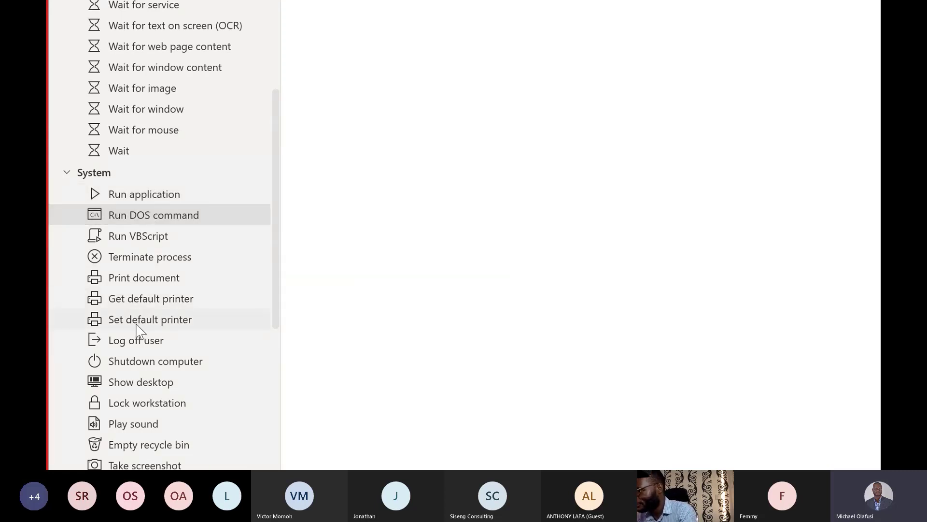
- Review the remaining System actions, then expand the File category
scroll(148, 408, "down", 3)
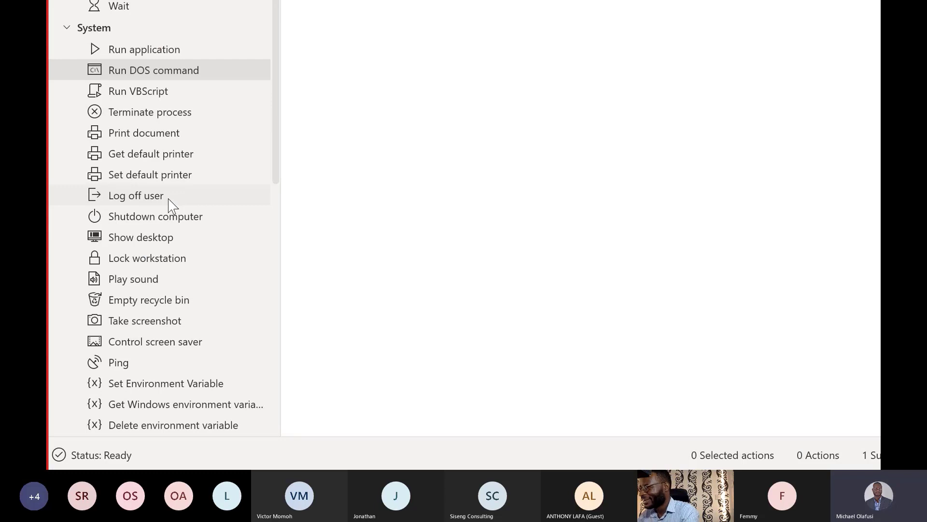
scroll(172, 205, "down", 7)
scroll(172, 206, "up", 5)
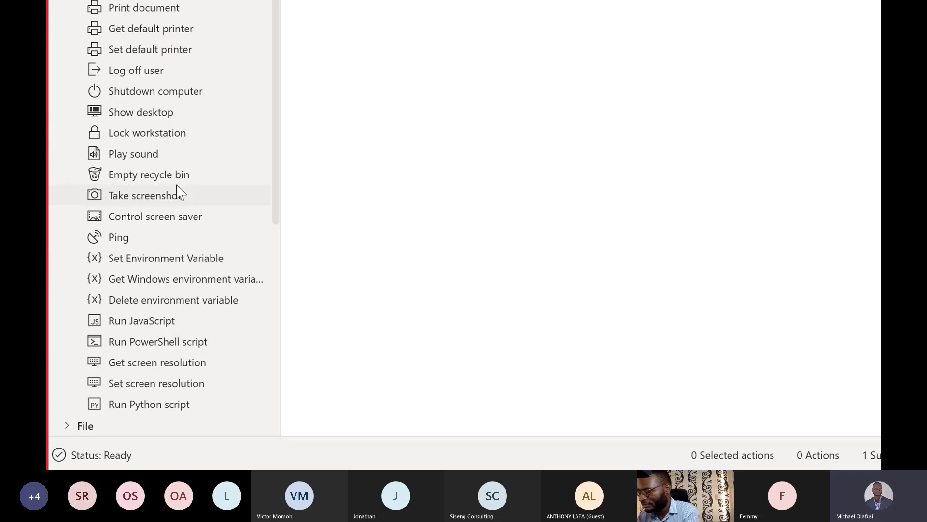
mouse_move(177, 187)
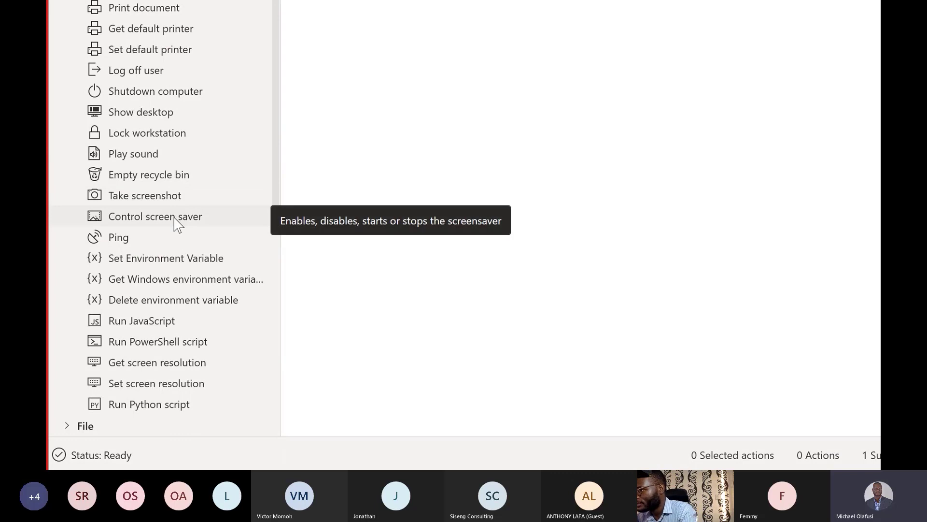
scroll(175, 165, "up", 5)
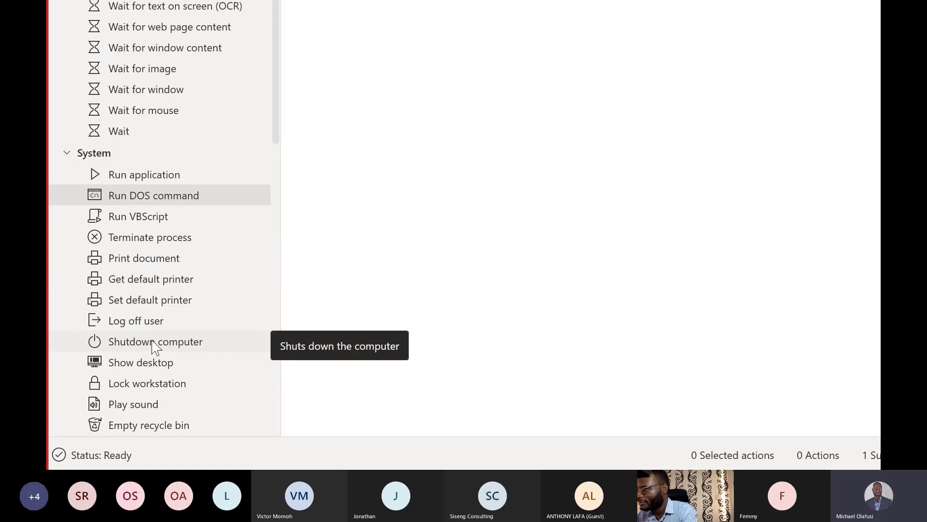
scroll(145, 346, "down", 4)
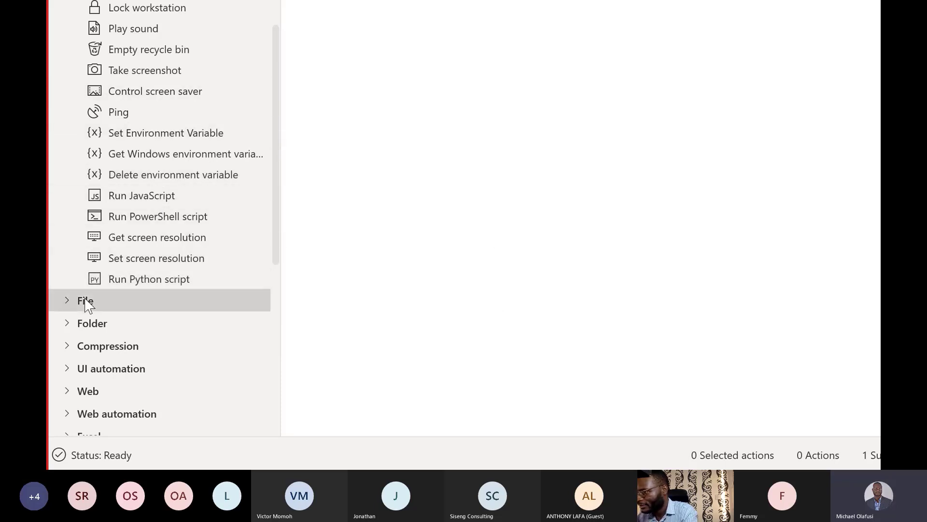
left_click(69, 304)
- Expand the Folder, Compression and UI automation groups, showing actions like ZIP files and Use desktop
scroll(130, 225, "down", 4)
scroll(137, 232, "up", 2)
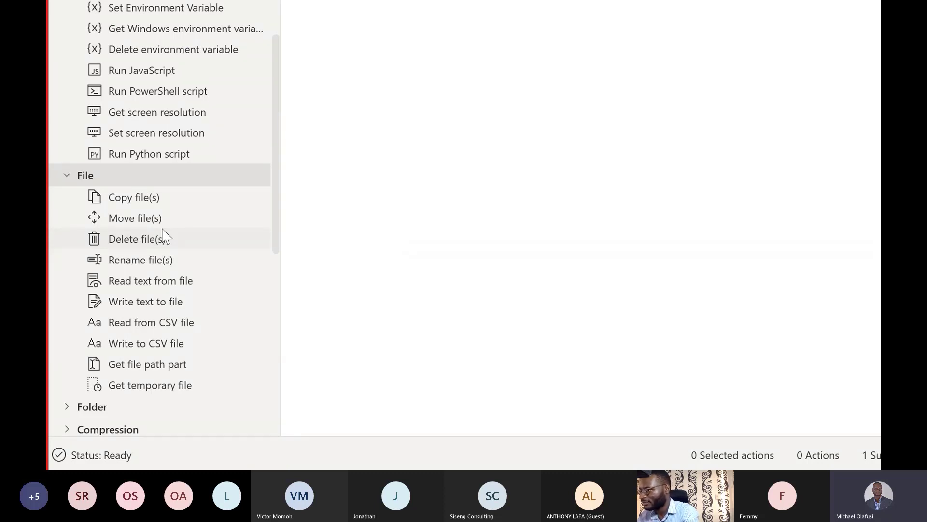
scroll(217, 253, "down", 6)
scroll(217, 253, "up", 6)
scroll(218, 254, "down", 1)
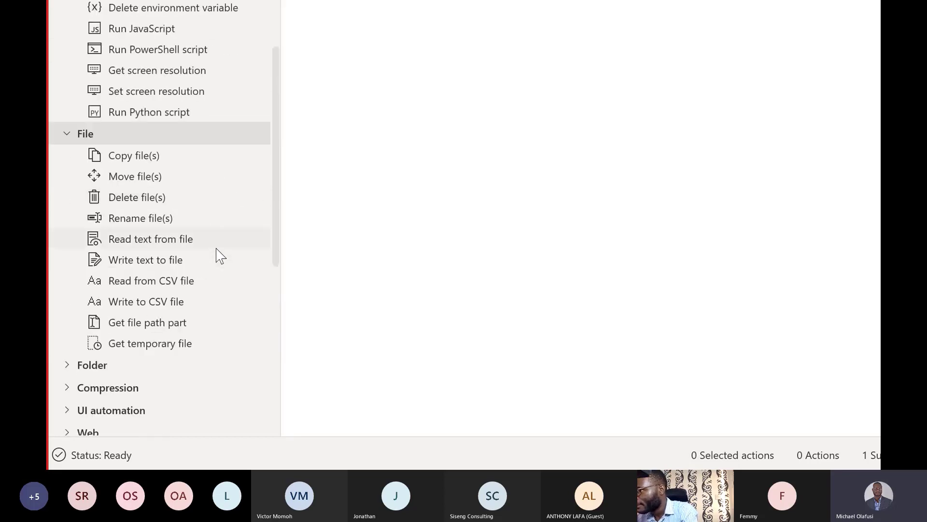
scroll(216, 253, "down", 6)
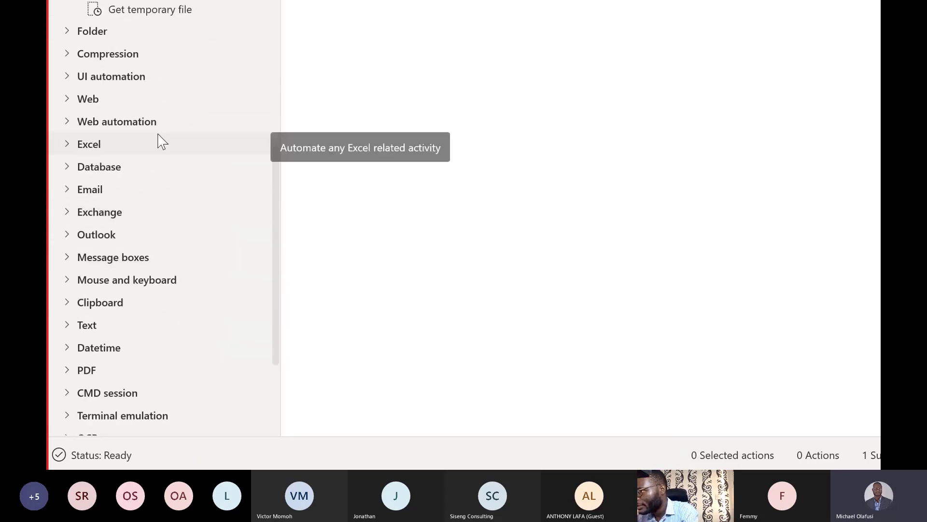
scroll(145, 138, "up", 5)
left_click(118, 240)
scroll(137, 245, "down", 3)
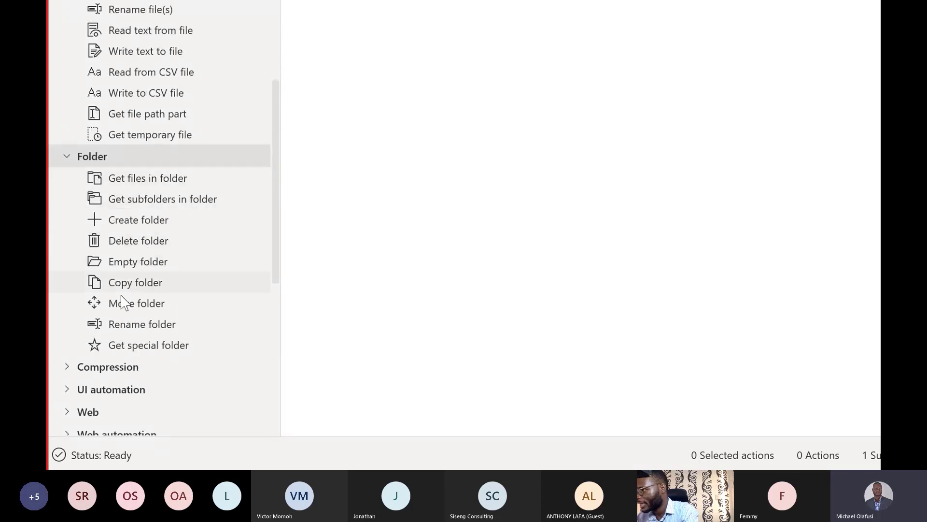
scroll(145, 234, "down", 7)
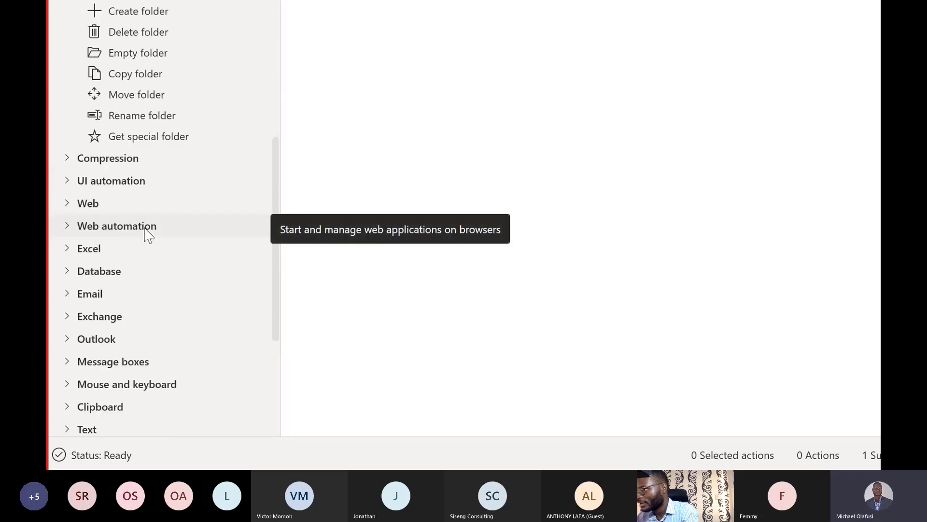
left_click(68, 158)
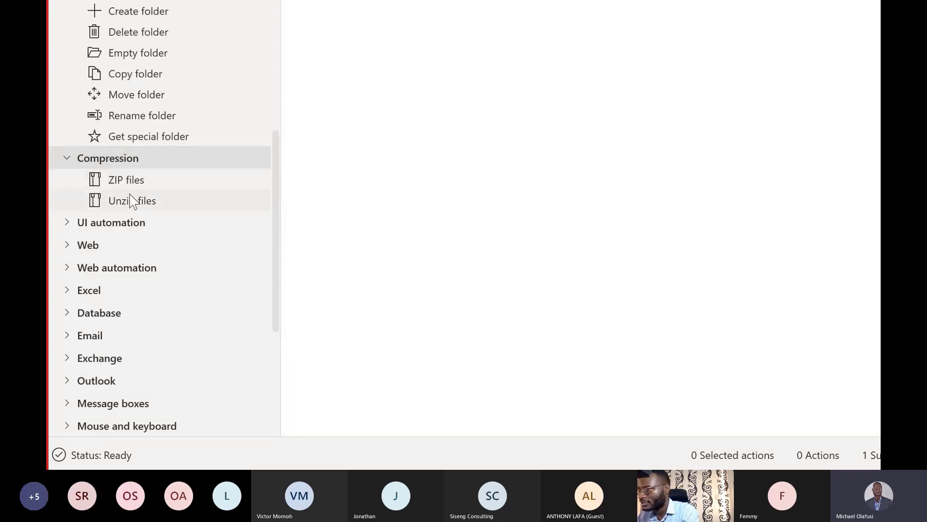
left_click(68, 223)
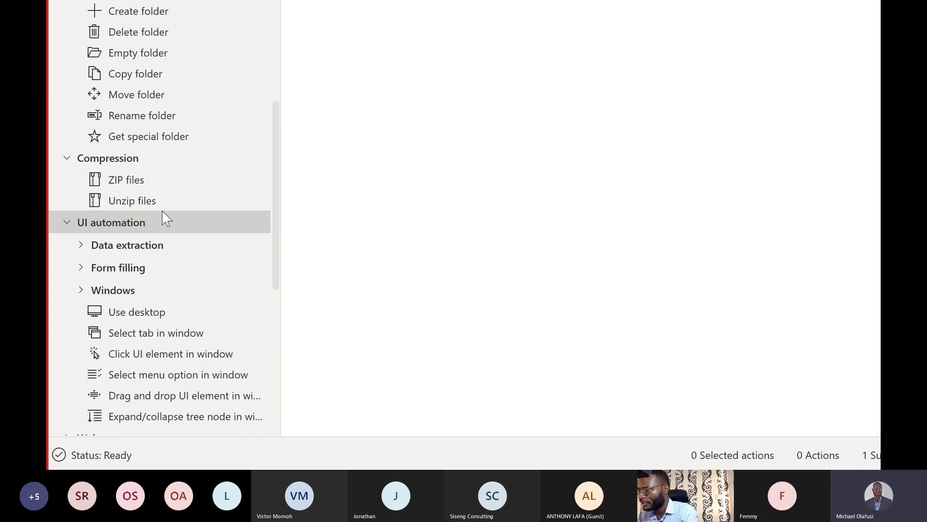
- Expand the Data extraction and Form filling subgroups under UI automation
left_click(119, 247)
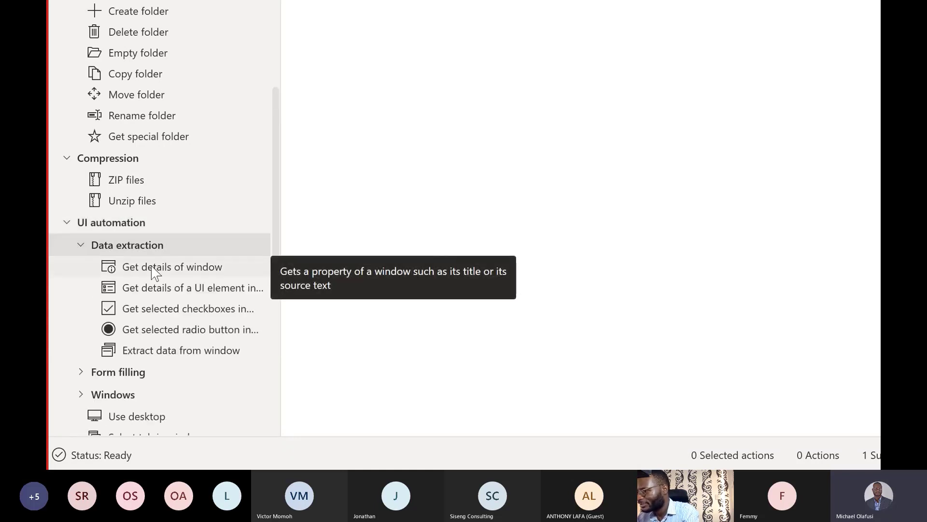
scroll(155, 271, "down", 4)
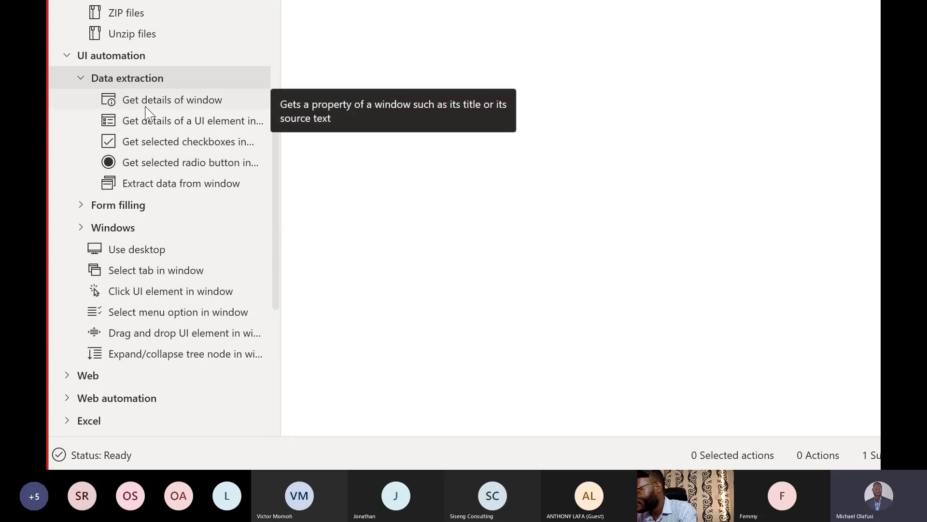
left_click(82, 205)
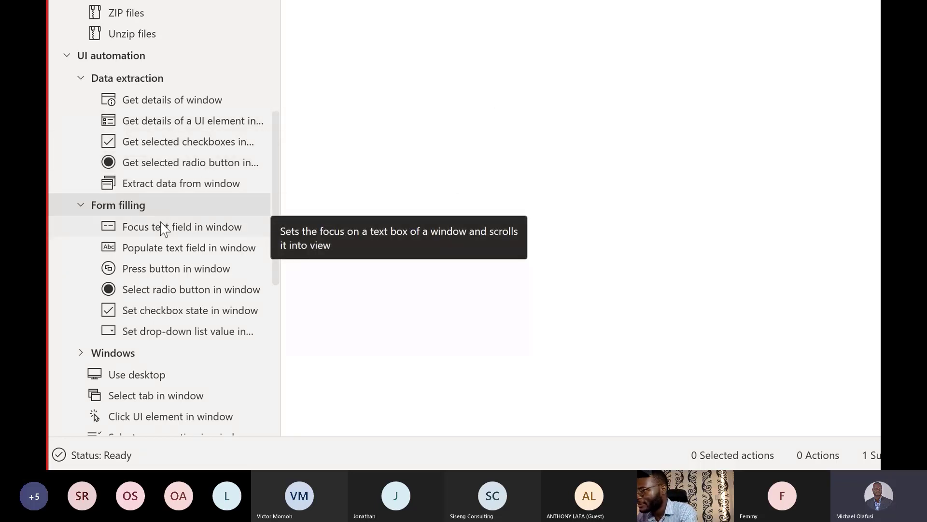
scroll(162, 228, "down", 5)
scroll(162, 228, "up", 4)
scroll(163, 228, "down", 1)
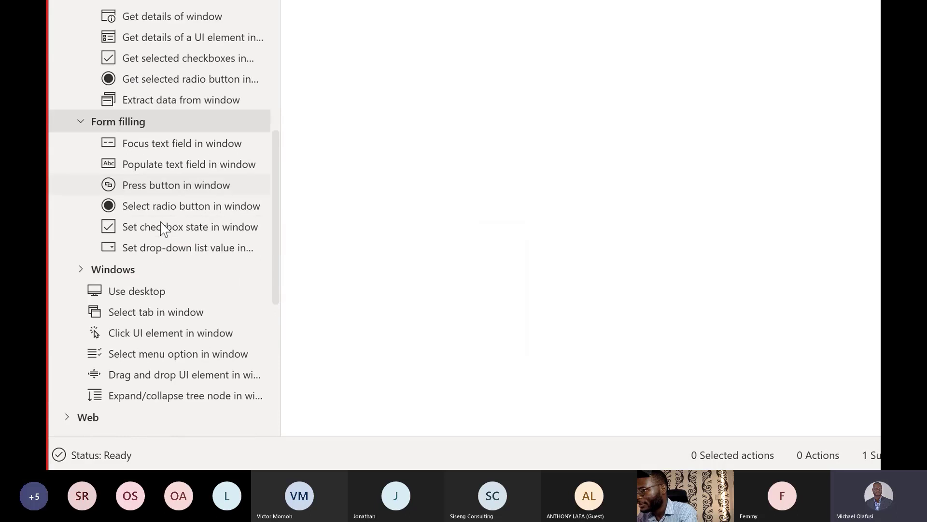
scroll(163, 228, "down", 3)
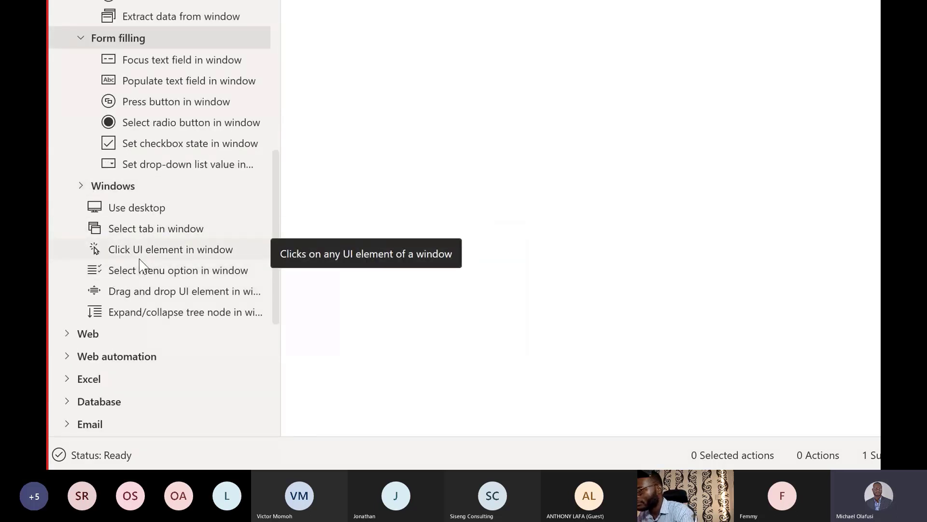
- Glance at Task View, then return to the Power Automate Desktop designer
key("super+Tab")
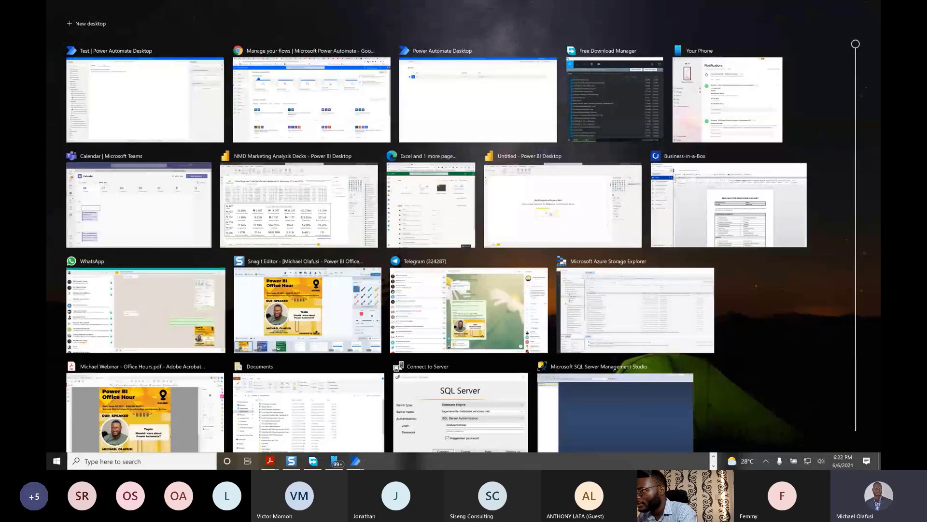
key("Escape")
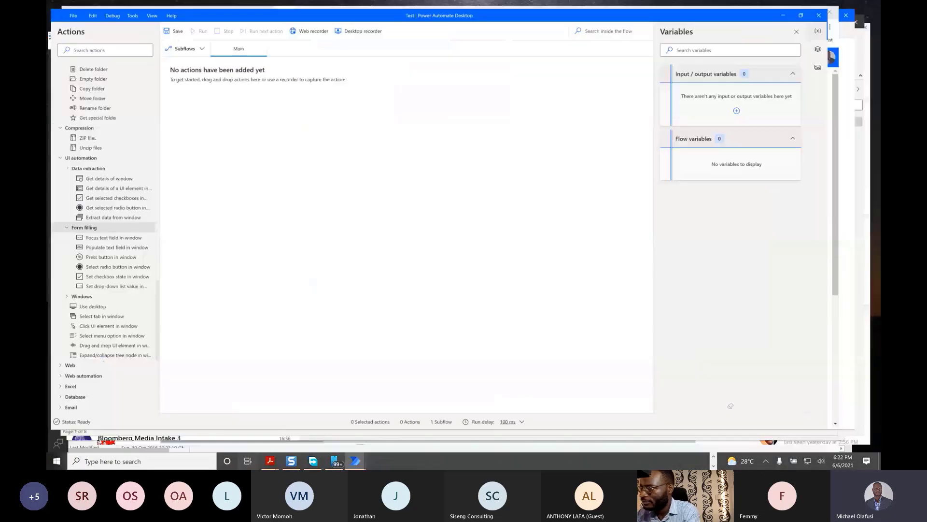
scroll(124, 302, "down", 7)
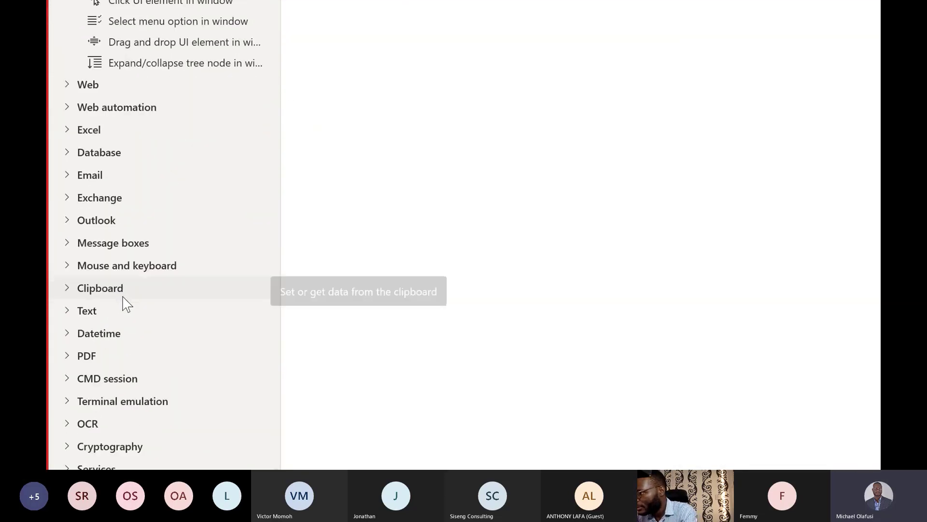
- Expand the Web, Web automation and Web data extraction groups to reveal Download from web and Launch new Chrome
left_click(69, 71)
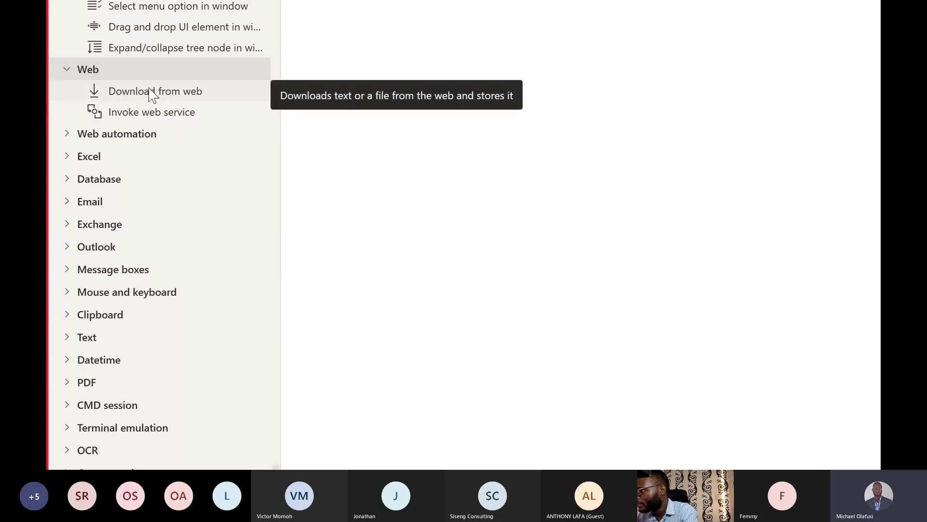
left_click(68, 135)
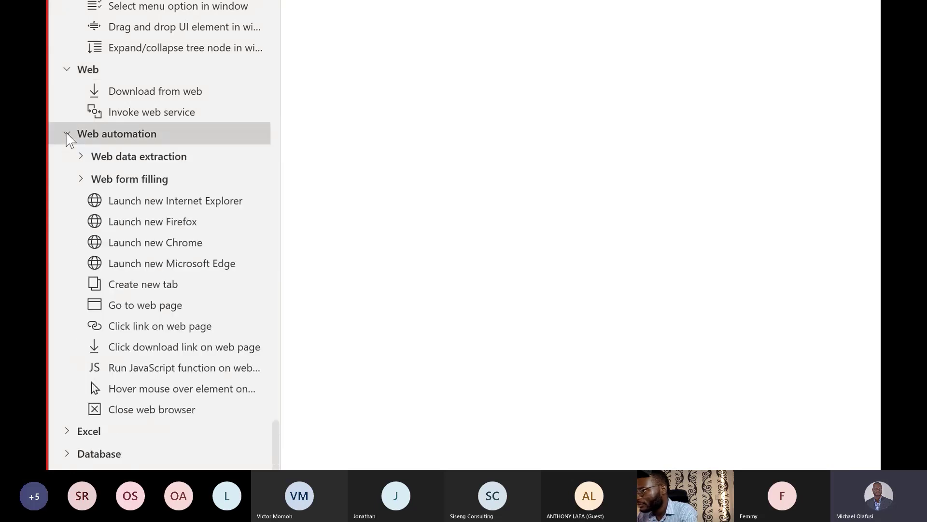
left_click(82, 158)
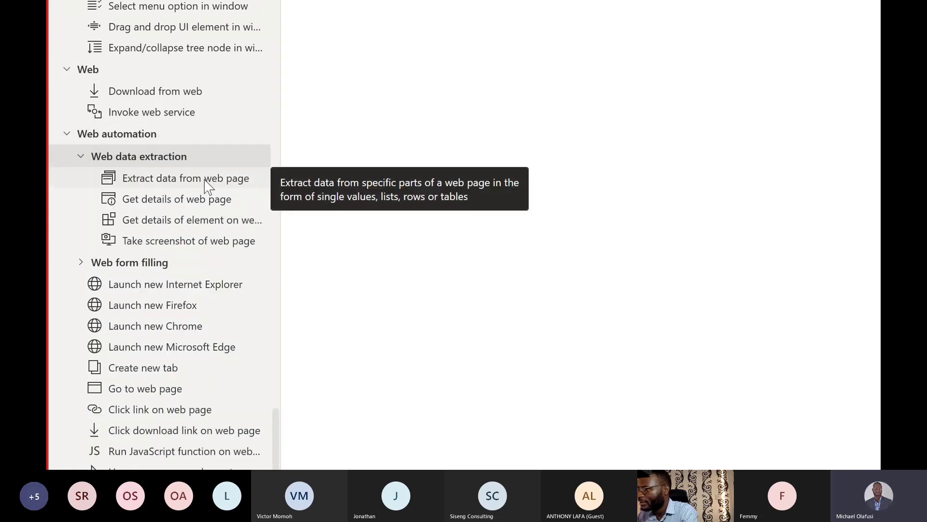
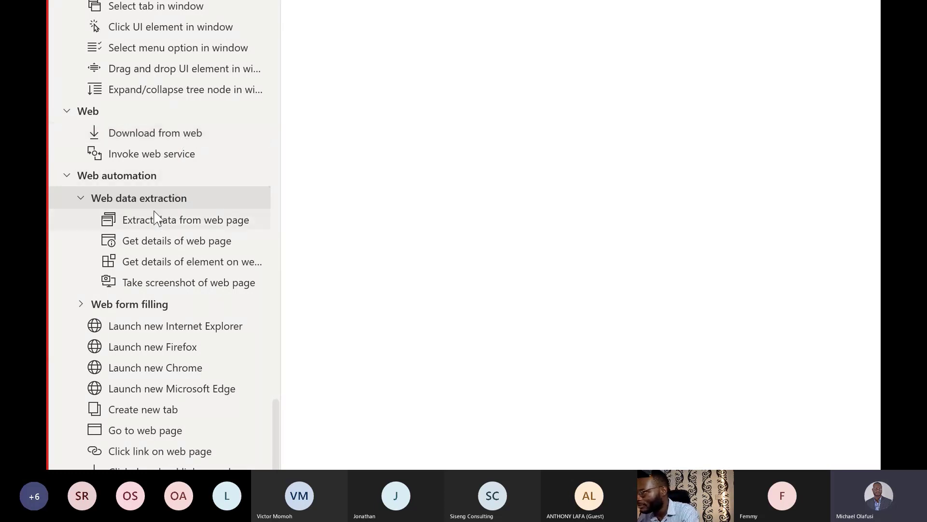
- Expand the Excel action group to list its launch, read, write and worksheet actions
scroll(155, 219, "down", 3)
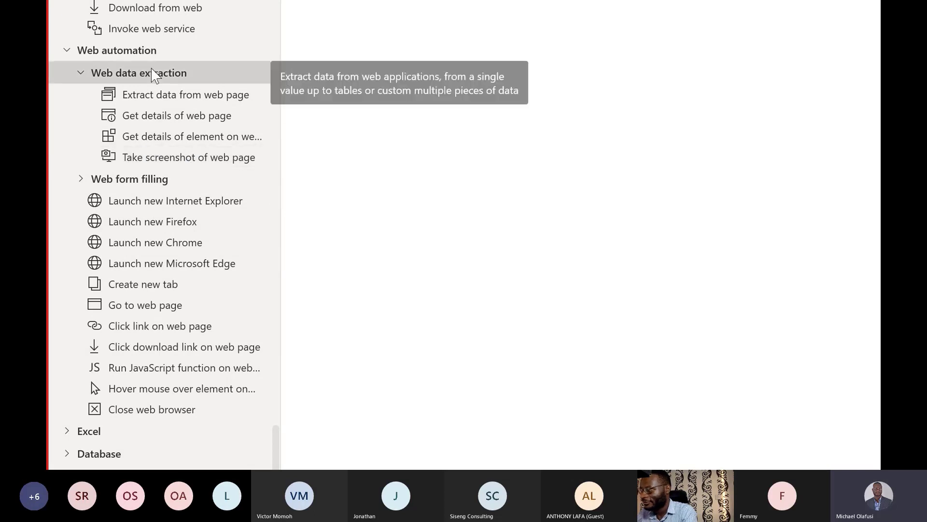
scroll(179, 90, "up", 1)
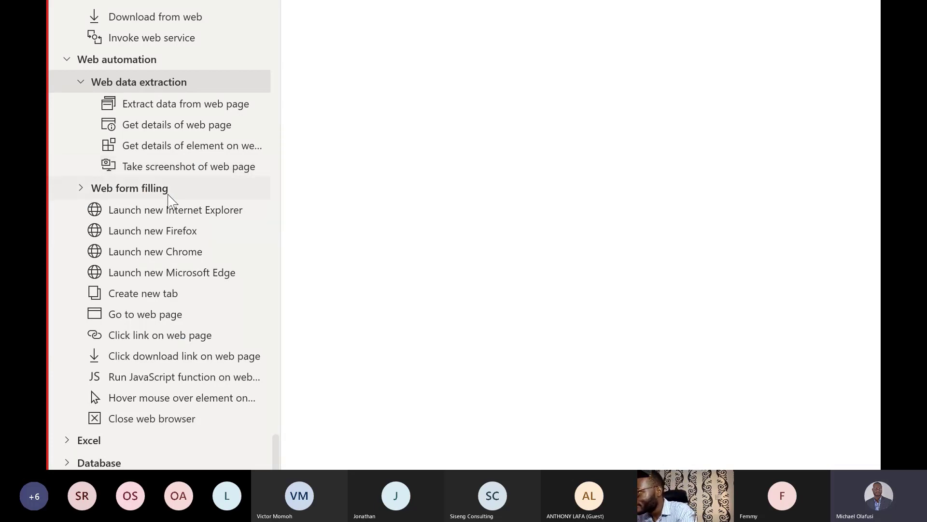
scroll(197, 207, "down", 2)
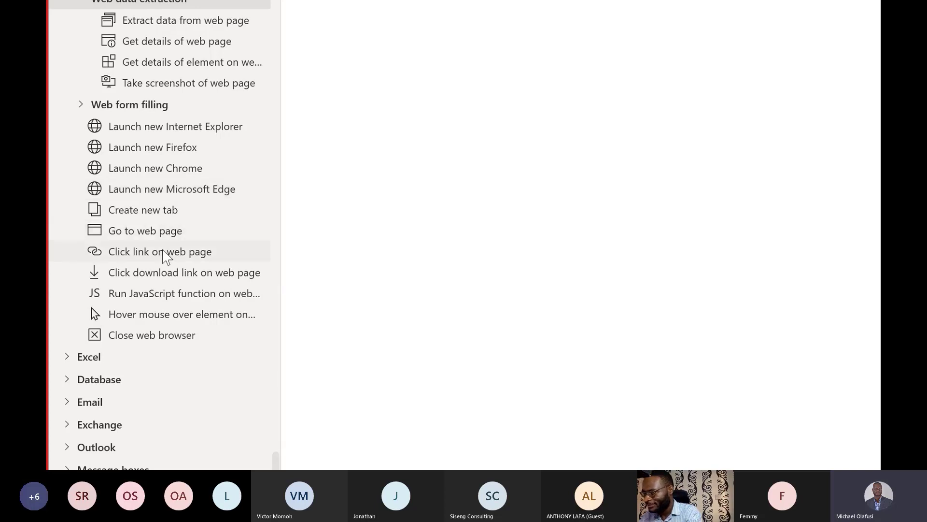
scroll(167, 256, "down", 4)
scroll(167, 256, "up", 5)
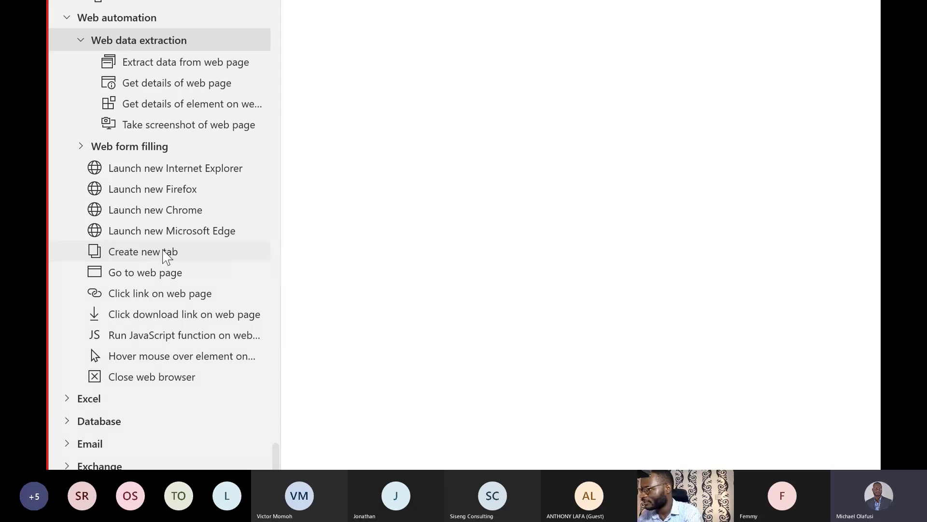
scroll(167, 256, "down", 5)
scroll(166, 256, "up", 4)
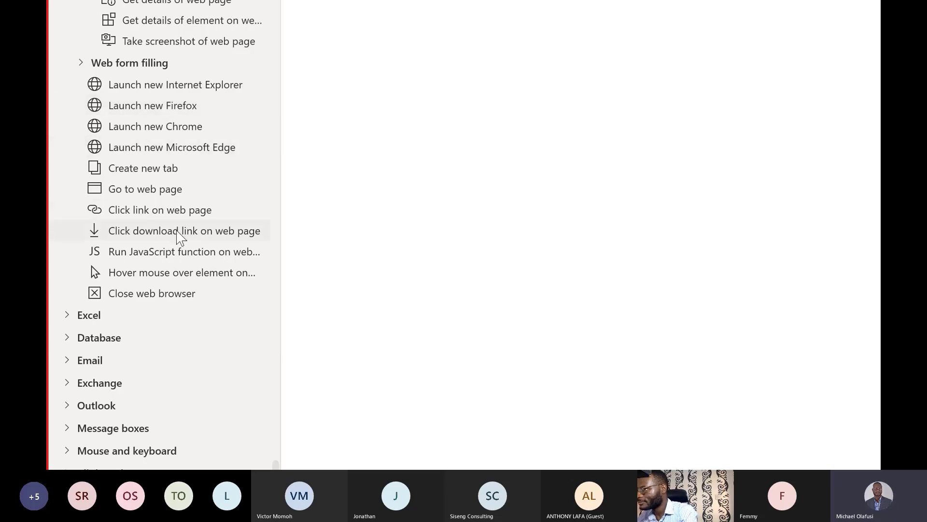
left_click(77, 319)
scroll(124, 287, "down", 8)
scroll(124, 287, "up", 7)
scroll(129, 291, "down", 3)
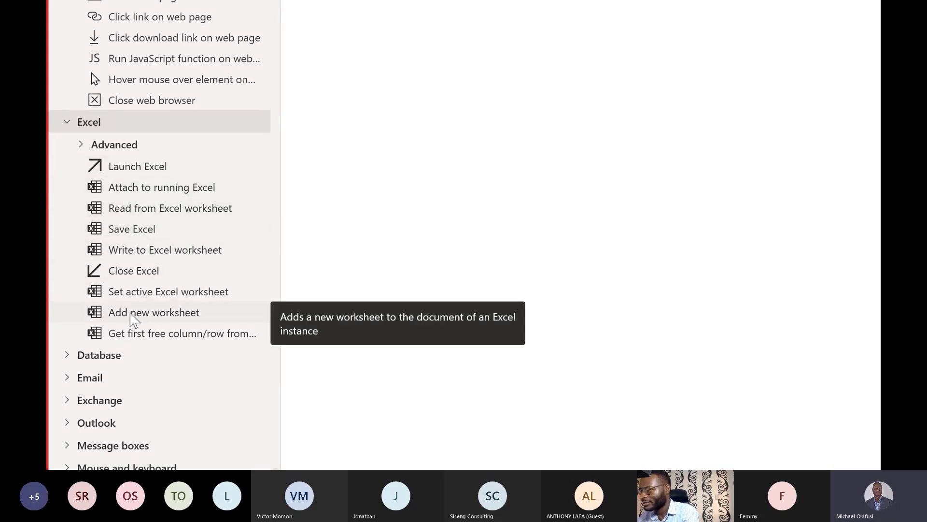
- Expand the Database, Email and Exchange action groups
left_click(72, 354)
scroll(93, 327, "down", 5)
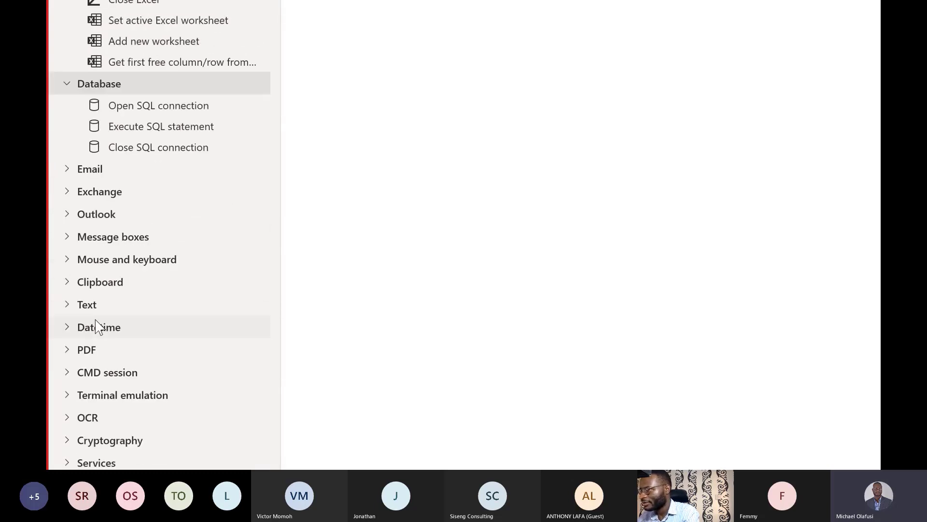
scroll(98, 326, "up", 1)
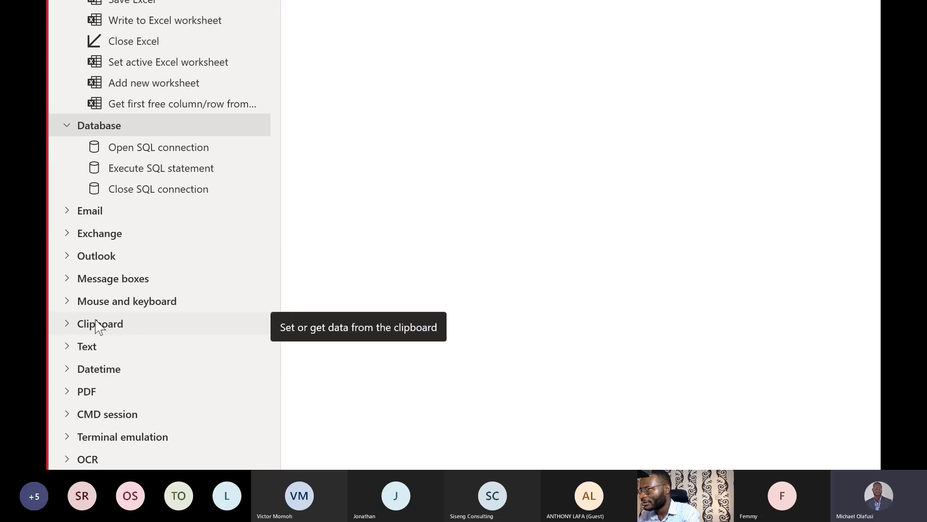
left_click(72, 211)
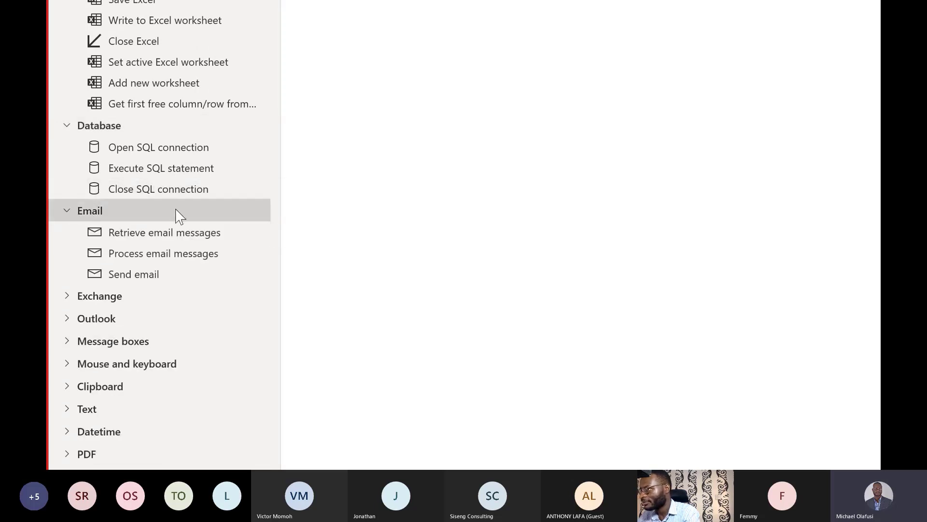
left_click(70, 295)
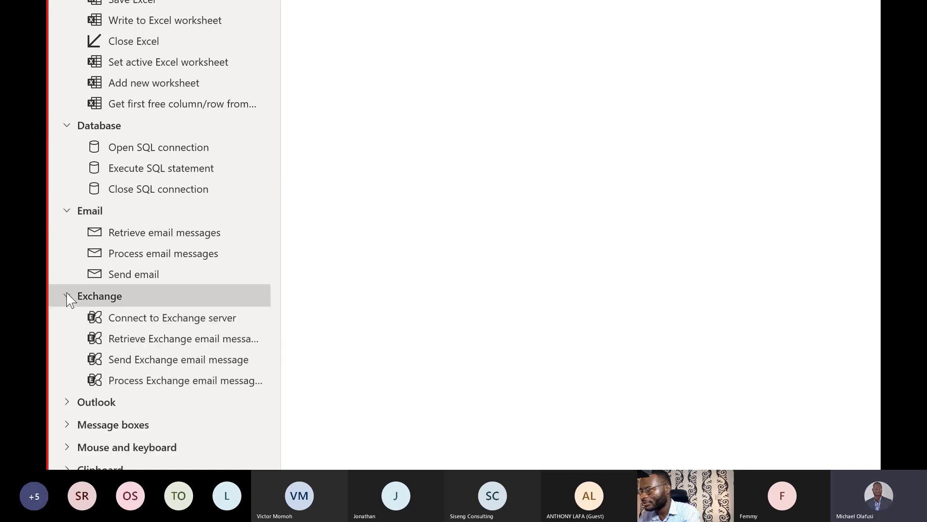
scroll(145, 256, "down", 3)
scroll(167, 266, "down", 1)
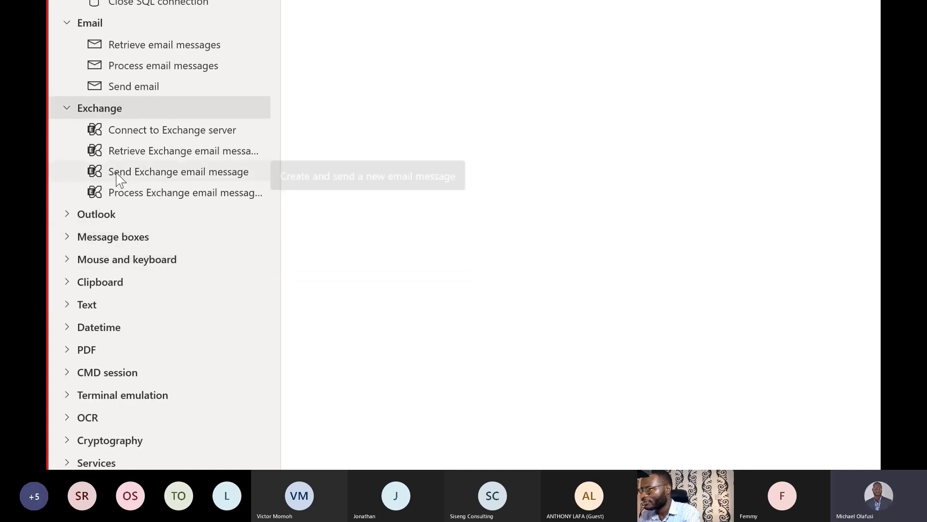
- Expand the Outlook, Message boxes and Mouse and keyboard action groups
left_click(69, 217)
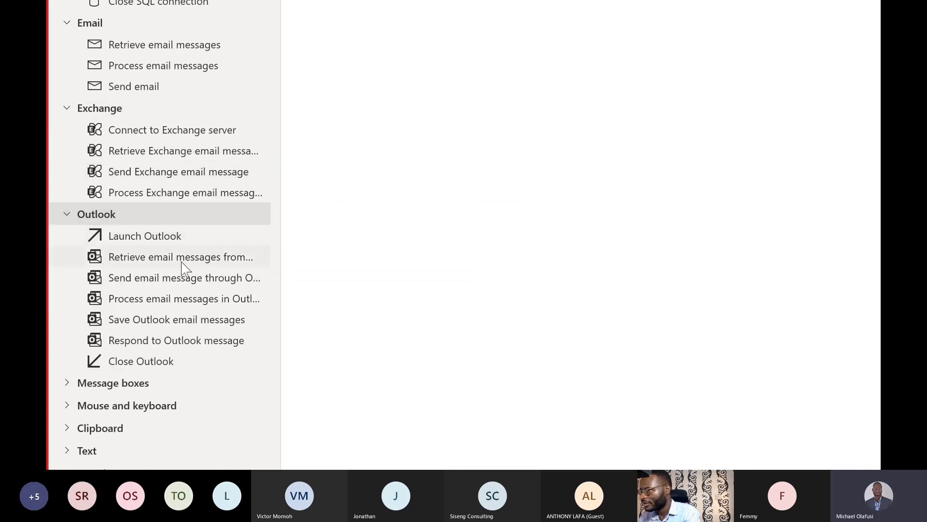
scroll(182, 265, "down", 3)
left_click(67, 236)
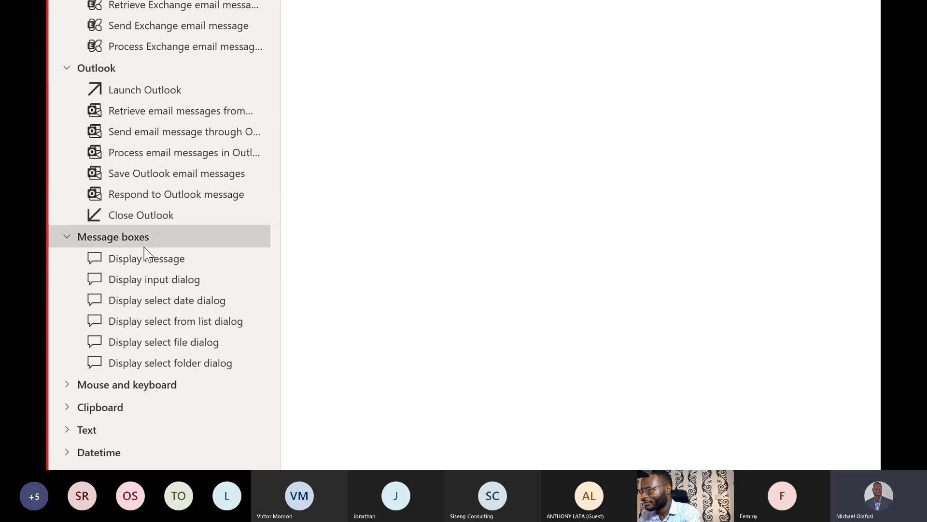
scroll(165, 249, "down", 3)
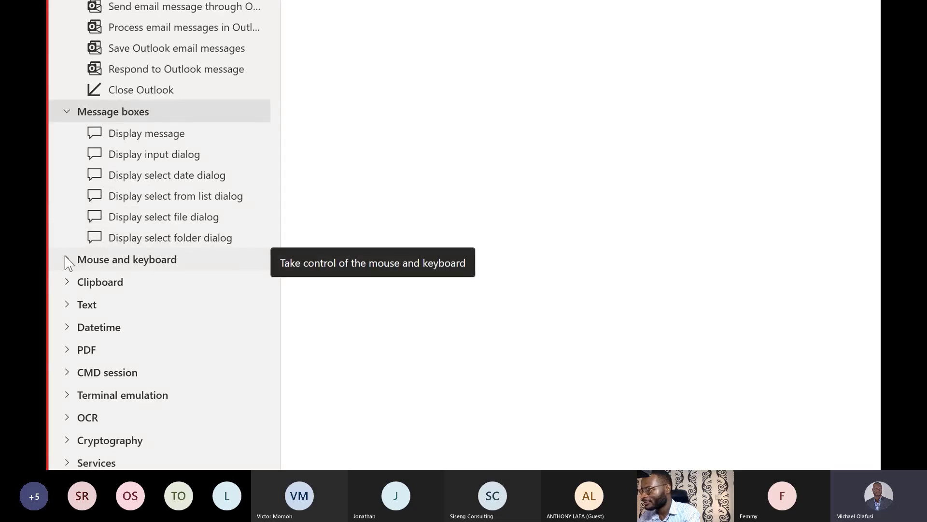
left_click(66, 259)
scroll(138, 263, "down", 5)
scroll(139, 263, "up", 5)
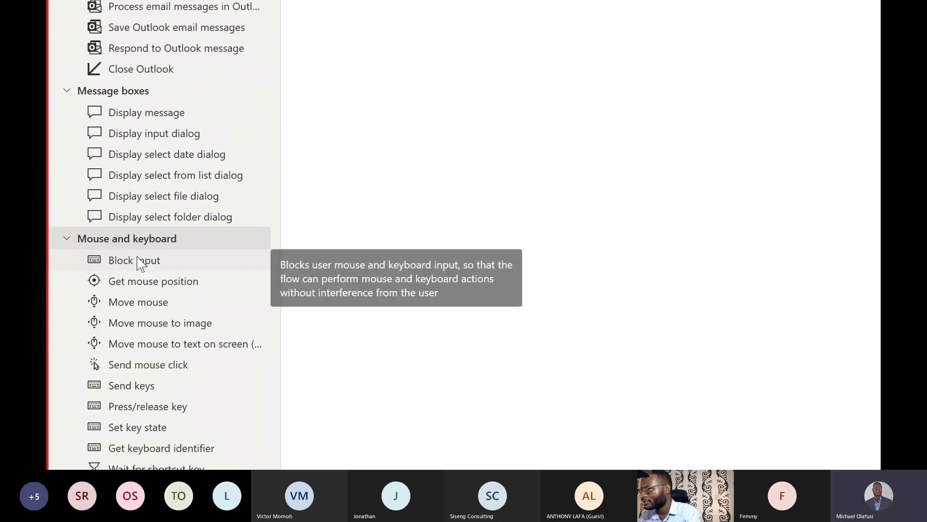
scroll(139, 263, "down", 1)
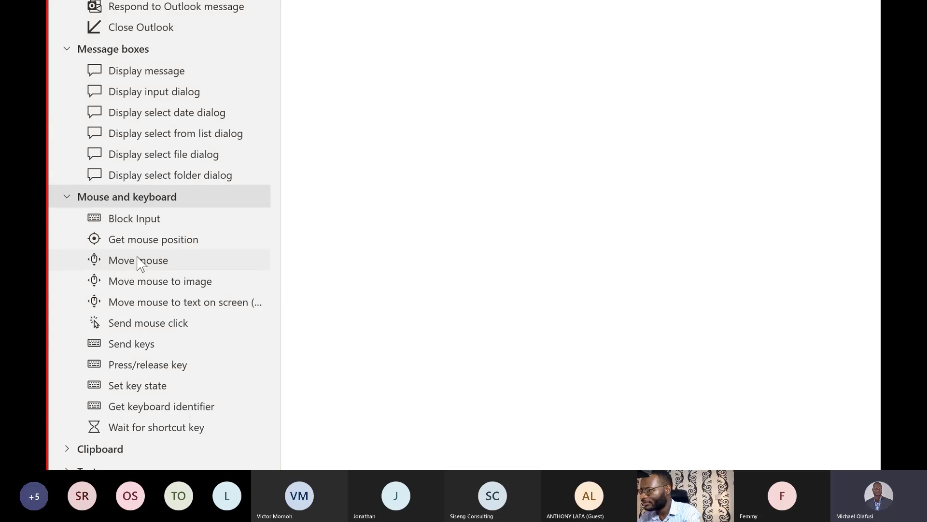
scroll(139, 263, "down", 4)
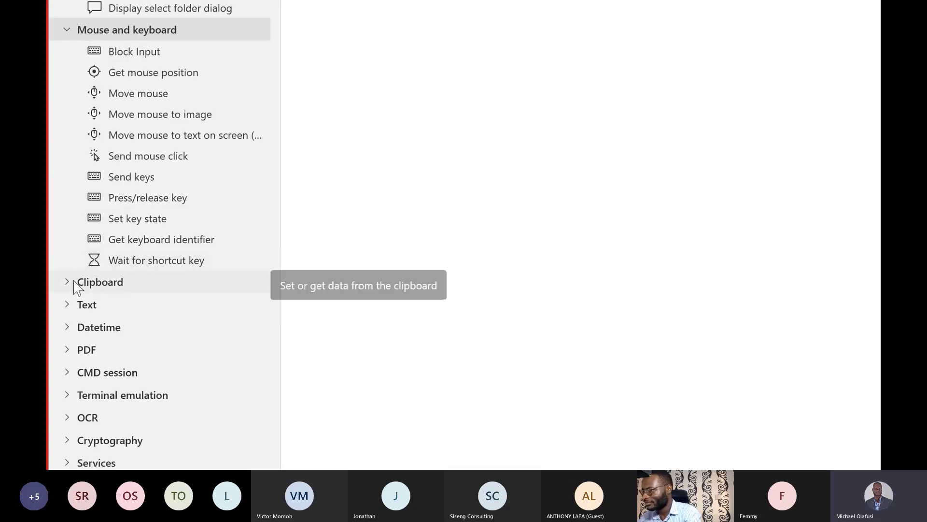
- Expand the Clipboard, Text, Datetime and PDF groups to list their actions
left_click(82, 281)
scroll(150, 305, "down", 2)
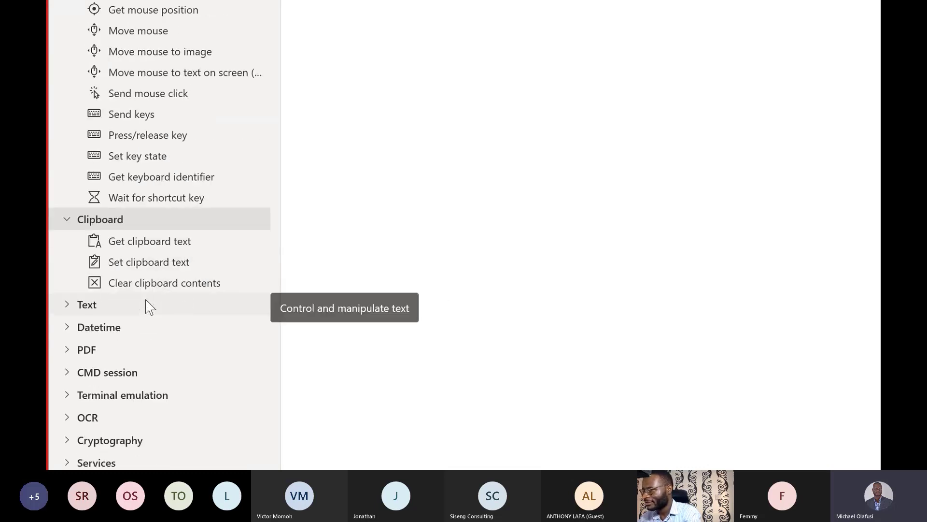
left_click(68, 309)
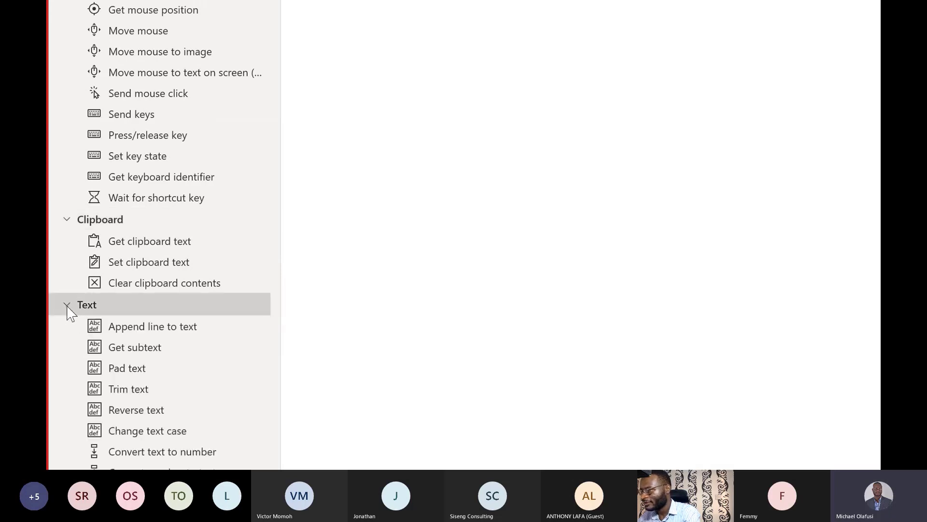
scroll(115, 318, "down", 4)
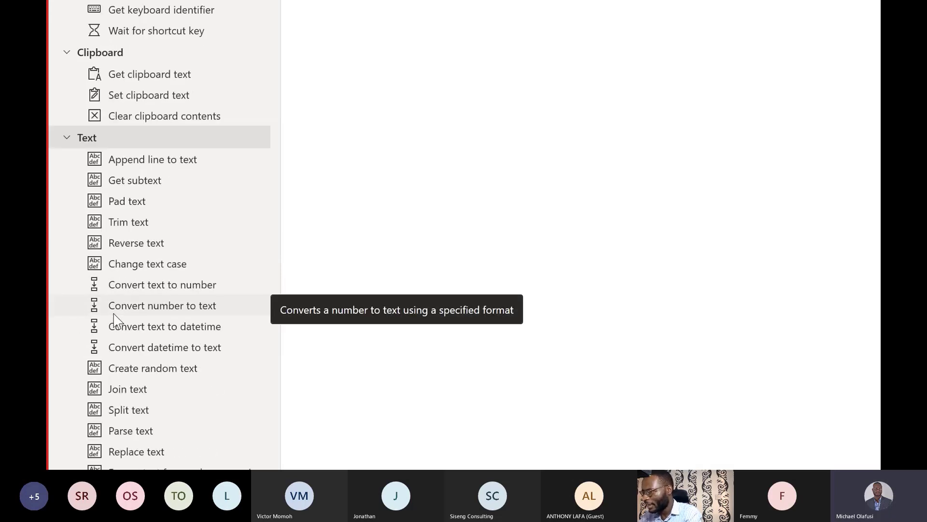
scroll(115, 319, "down", 4)
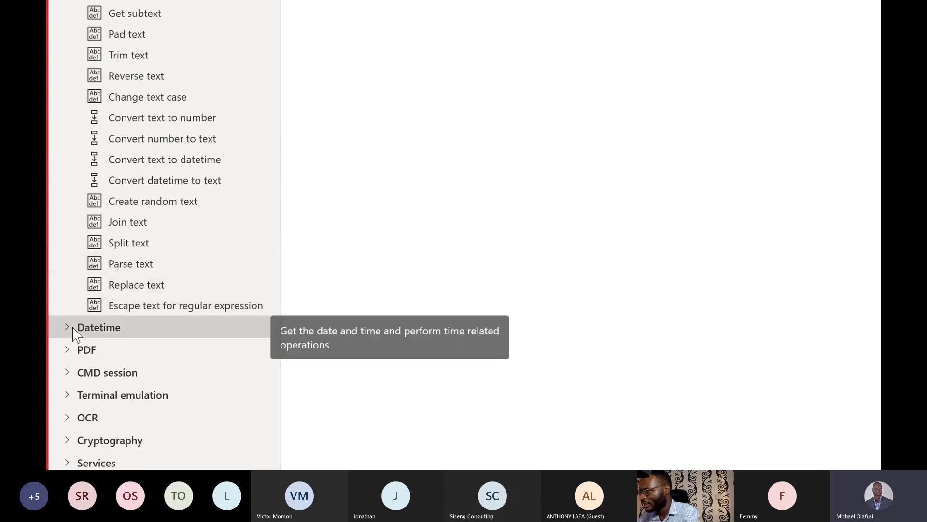
left_click(78, 329)
scroll(170, 269, "down", 2)
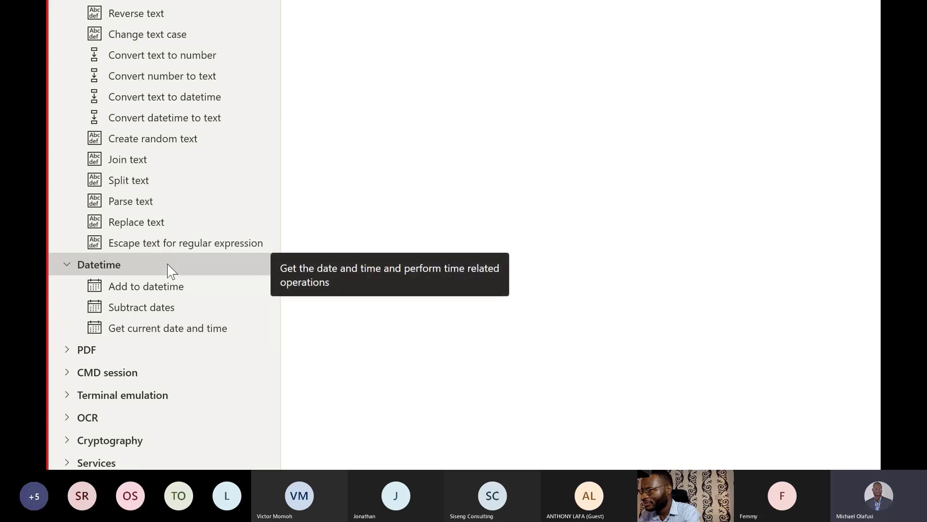
left_click(69, 348)
scroll(144, 302, "down", 2)
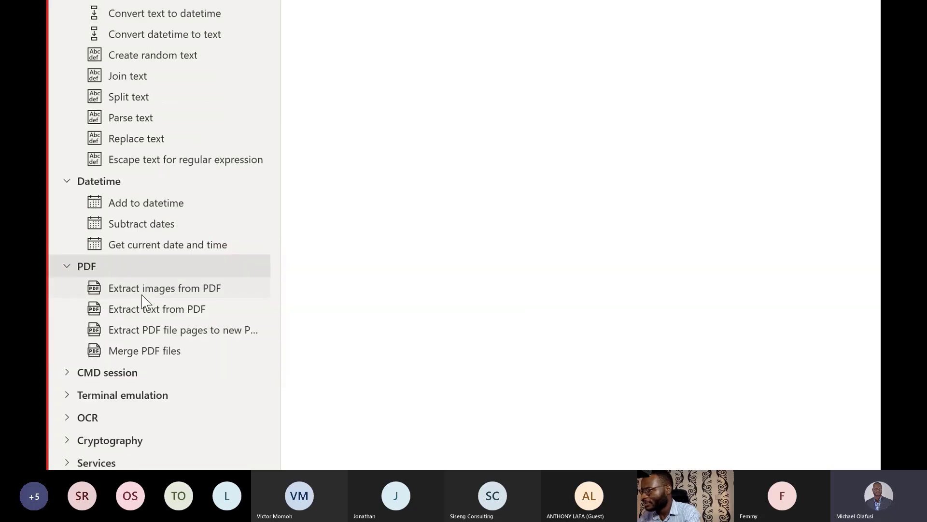
- Expand the CMD session, Terminal emulation and OCR action groups
left_click(69, 373)
scroll(148, 325, "down", 2)
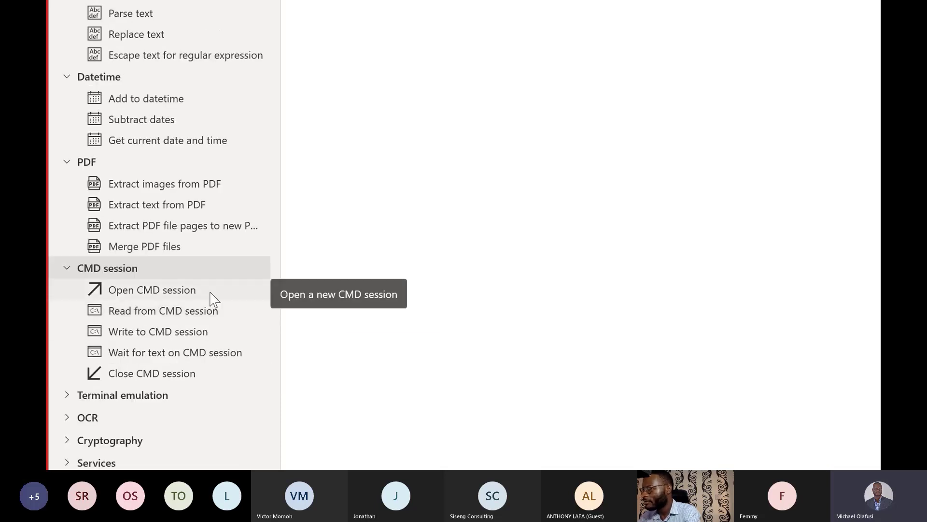
left_click(66, 401)
scroll(131, 362, "down", 3)
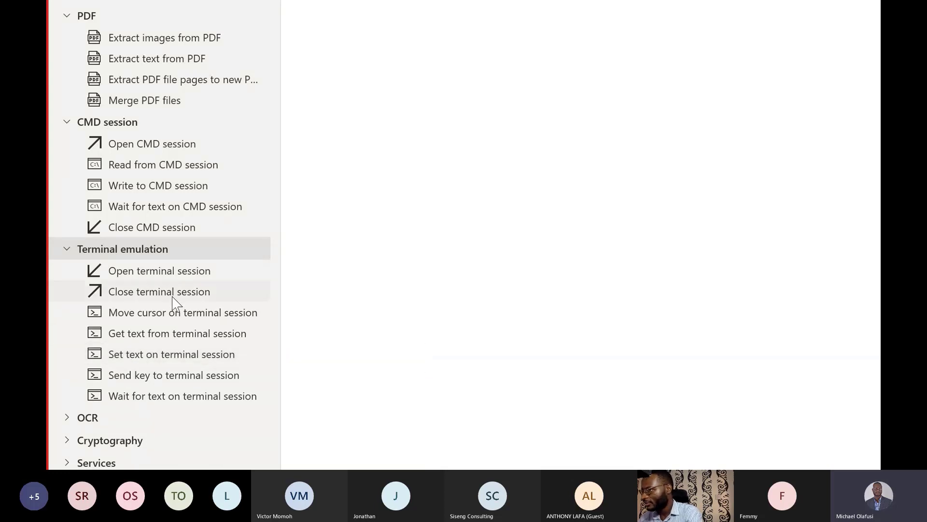
left_click(73, 416)
scroll(160, 341, "down", 2)
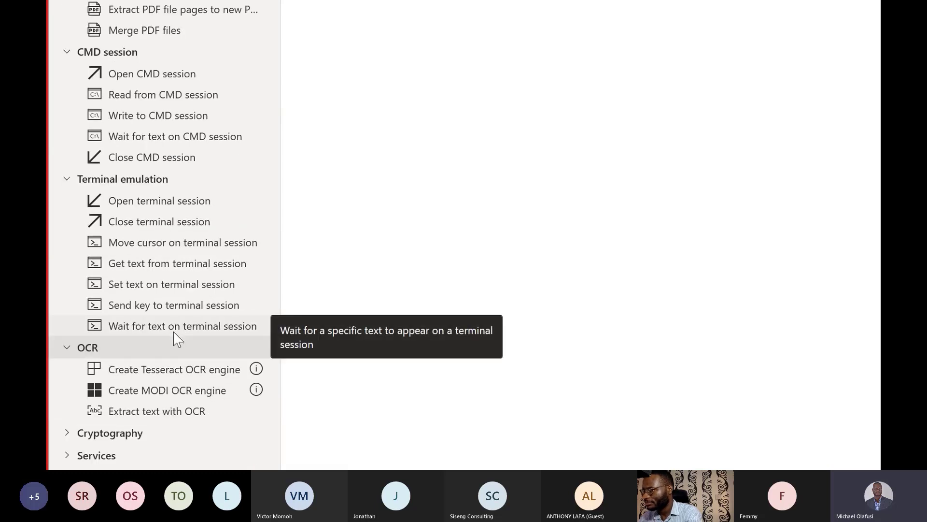
scroll(152, 410, "down", 1)
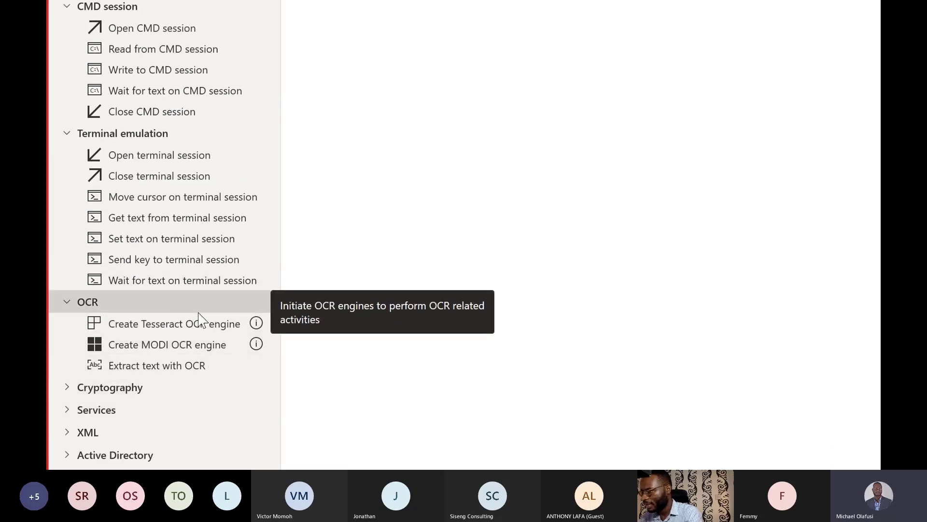
- Expand the Cryptography and Services action groups
left_click(68, 389)
scroll(116, 368, "down", 4)
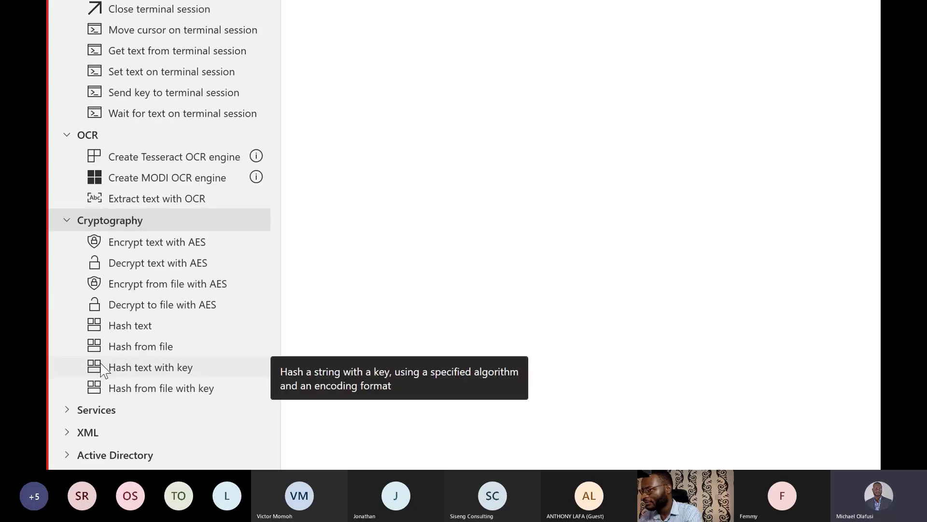
left_click(67, 410)
scroll(124, 352, "down", 2)
scroll(133, 394, "down", 1)
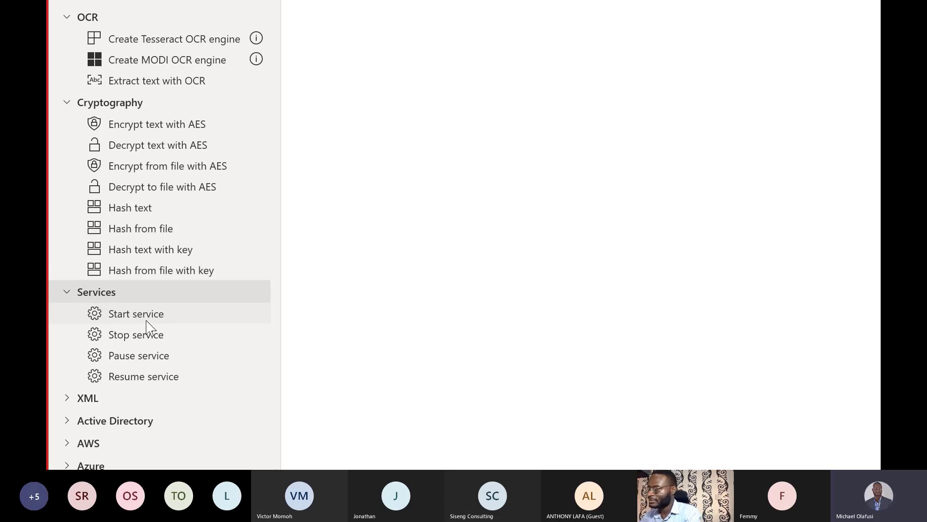
- Expand the XML, Active Directory and AWS action groups
left_click(73, 397)
scroll(174, 362, "down", 4)
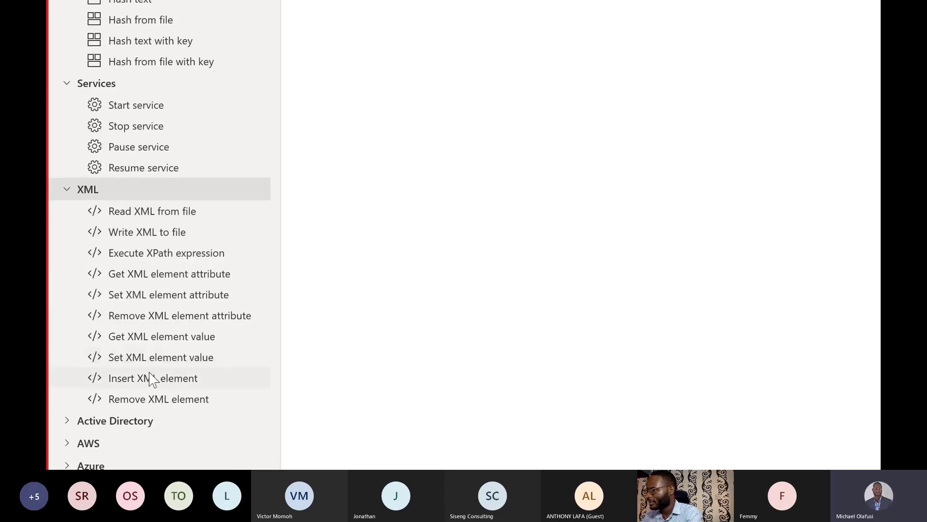
left_click(68, 416)
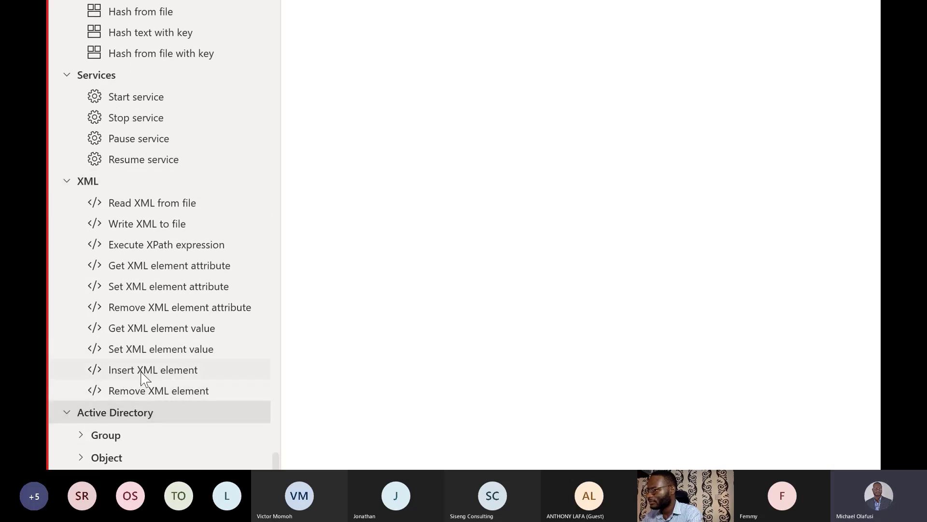
scroll(135, 381, "down", 2)
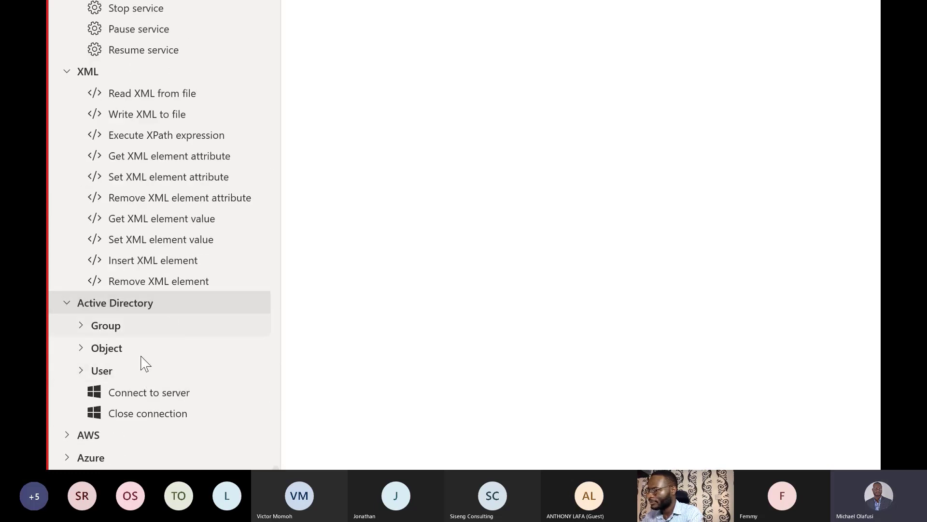
scroll(73, 416, "down", 1)
left_click(67, 404)
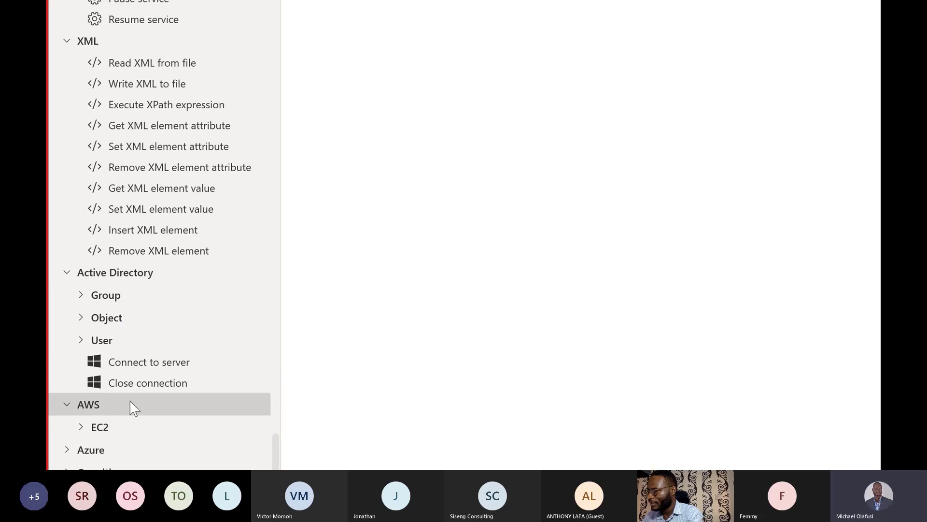
scroll(141, 415, "down", 2)
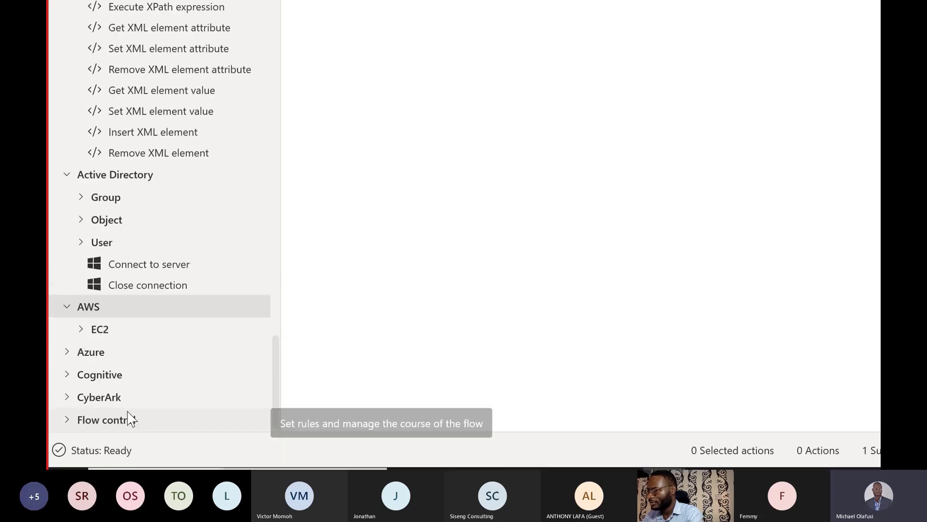
- Expand AWS EC2 and its instance, snapshot and volume subgroups
left_click(83, 332)
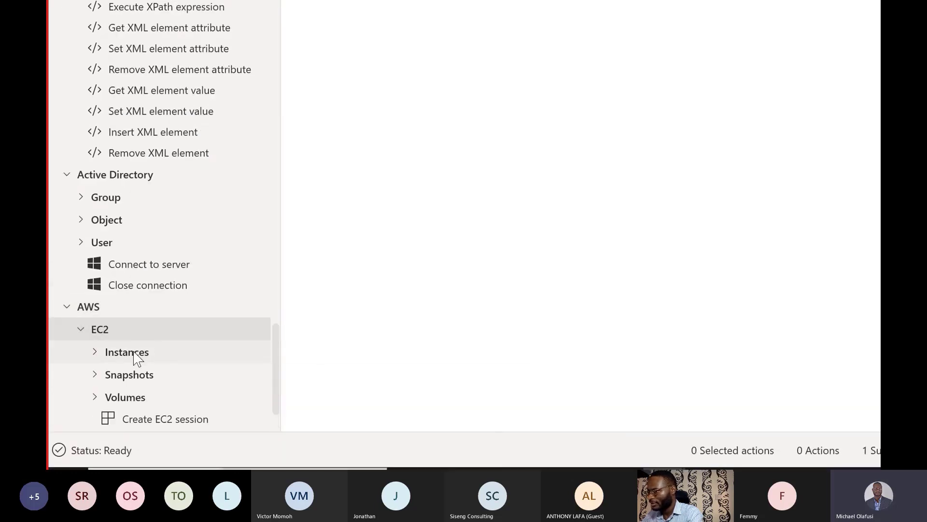
left_click(98, 353)
scroll(145, 352, "down", 5)
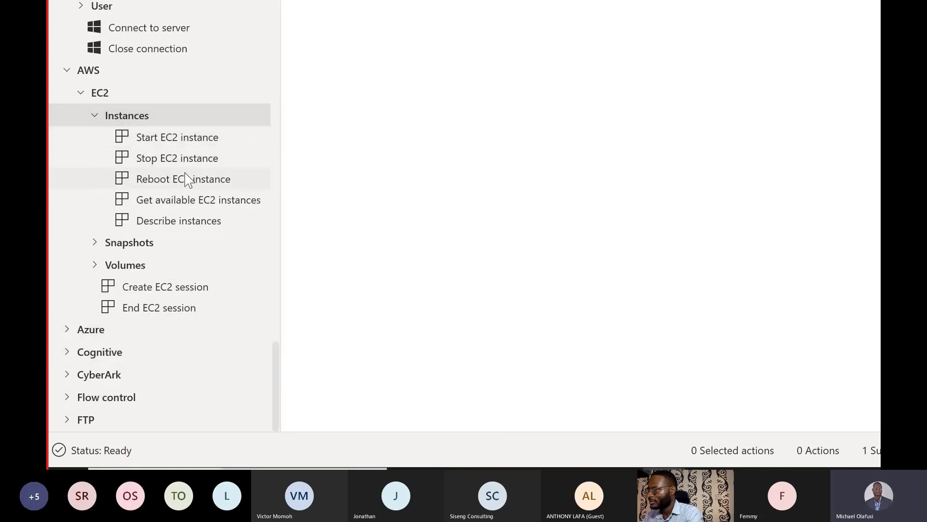
left_click(95, 243)
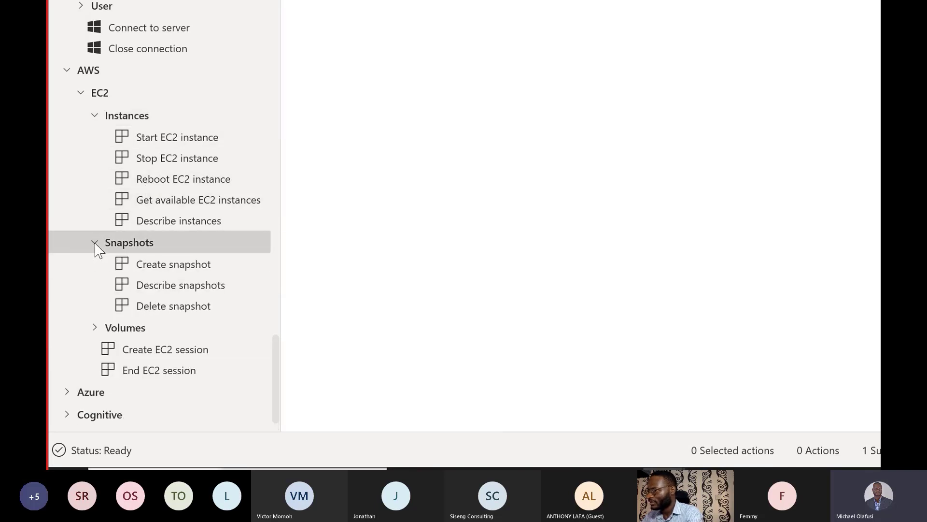
left_click(95, 327)
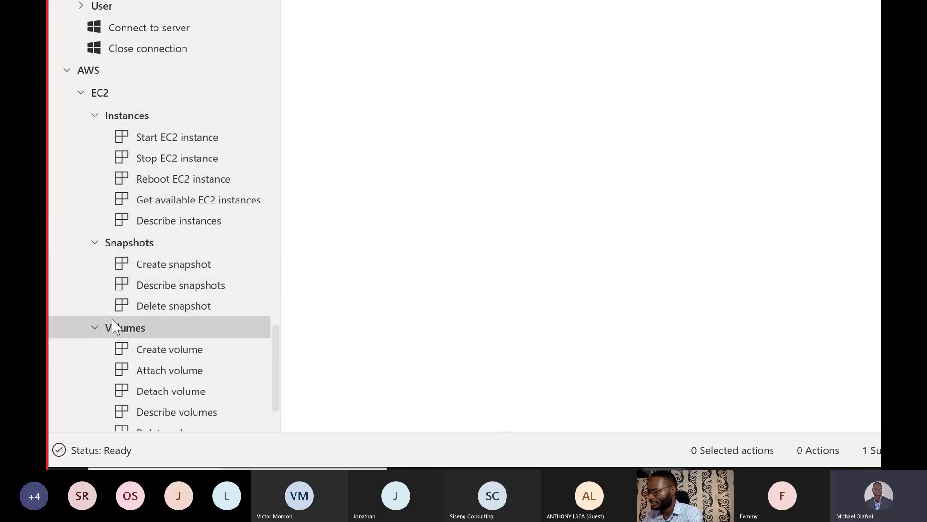
scroll(114, 325, "down", 3)
- Expand Azure and its resource group, virtual machine, disk and snapshot subgroups
left_click(68, 330)
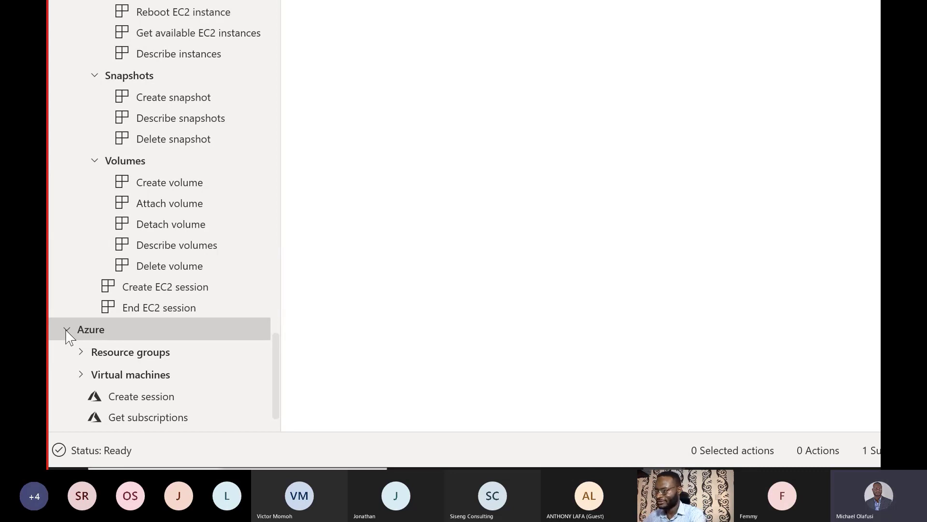
left_click(81, 352)
scroll(145, 307, "down", 3)
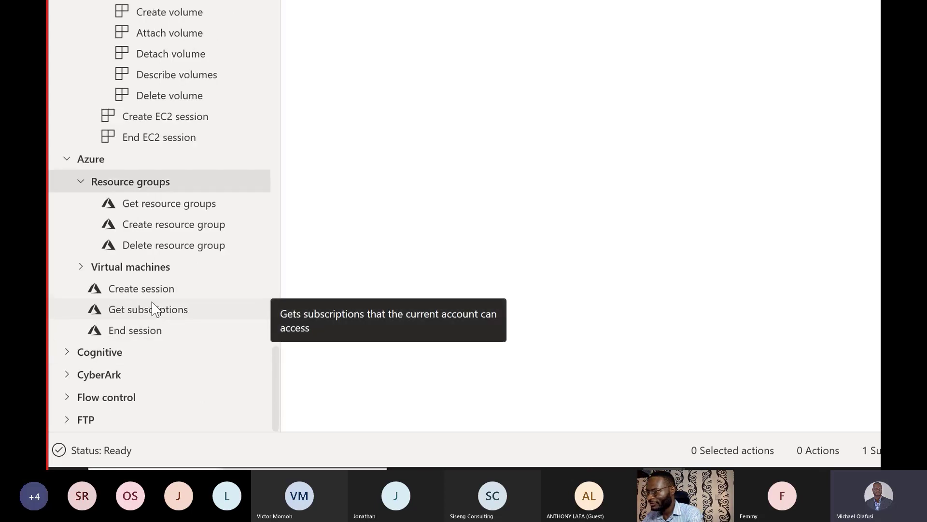
left_click(81, 267)
scroll(131, 293, "down", 3)
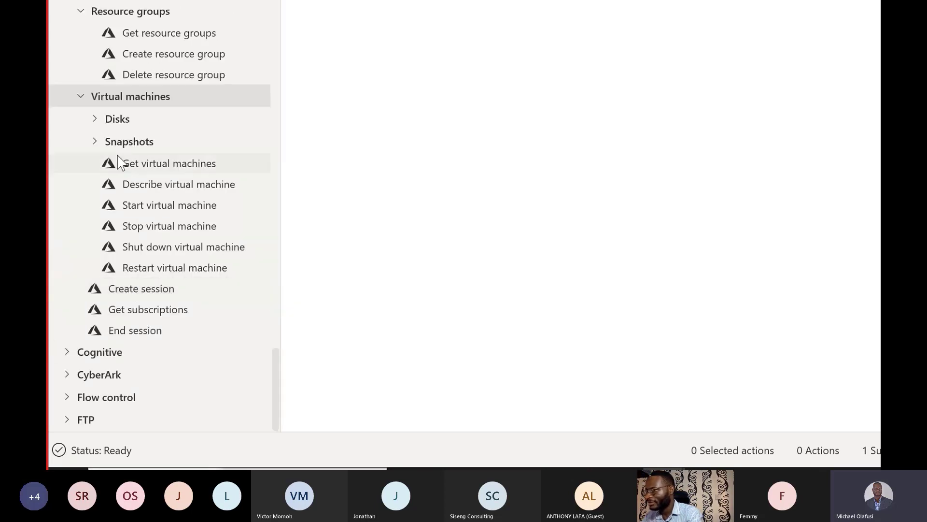
left_click(95, 121)
left_click(96, 247)
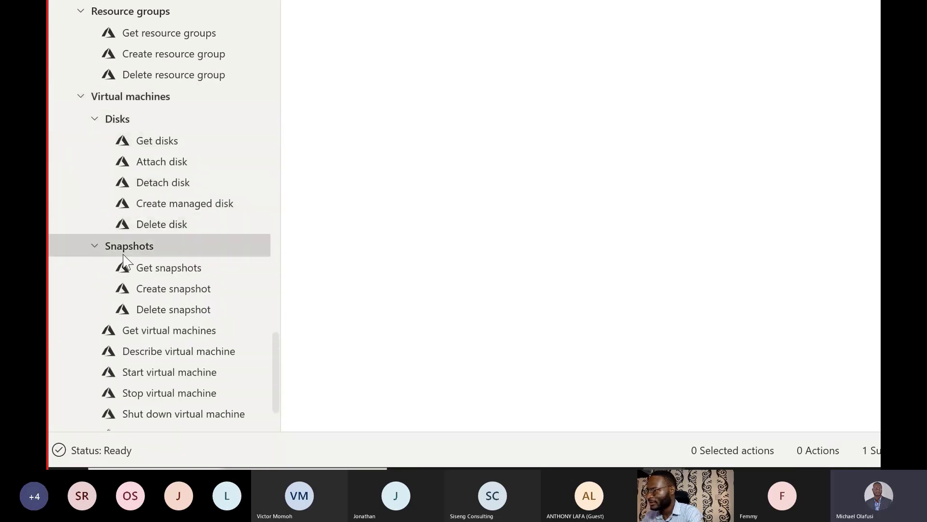
scroll(124, 261, "down", 3)
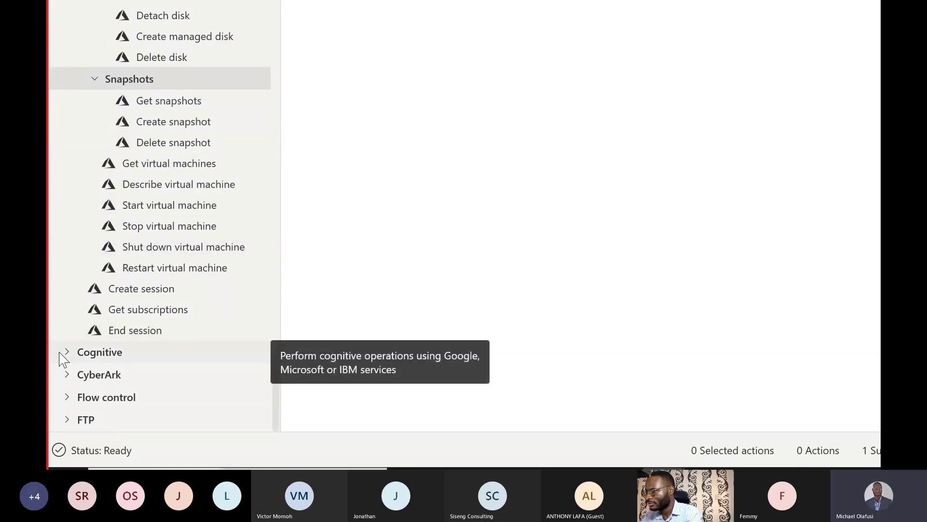
- Expand Cognitive > Google > Natural language to list those actions
left_click(66, 353)
scroll(131, 341, "down", 1)
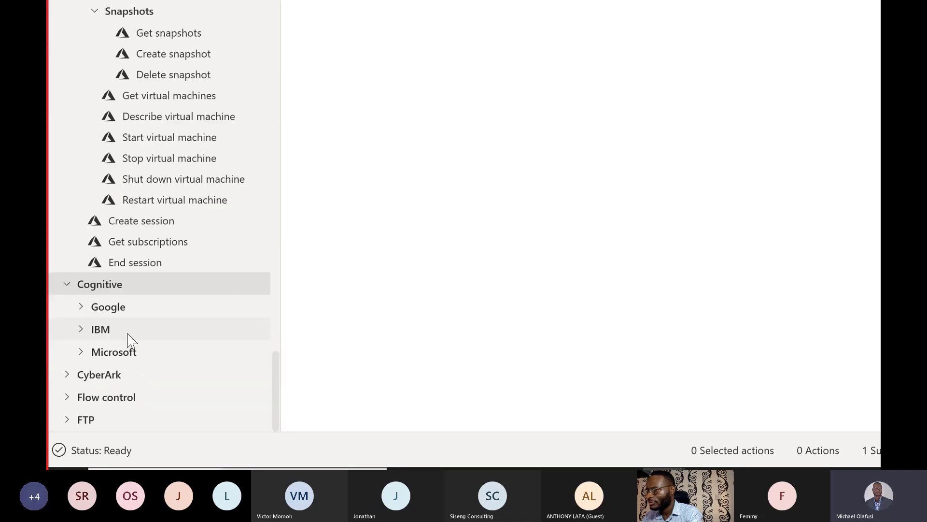
left_click(101, 300)
scroll(104, 297, "down", 1)
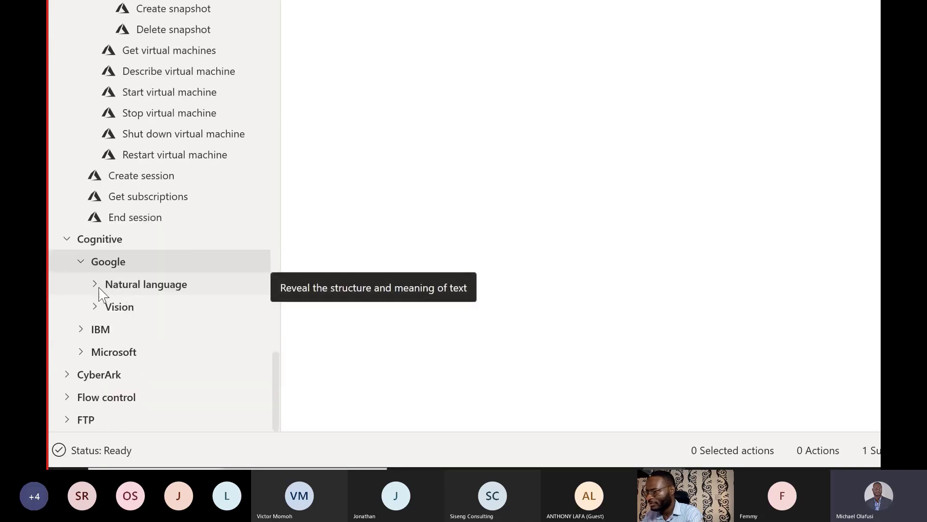
left_click(97, 285)
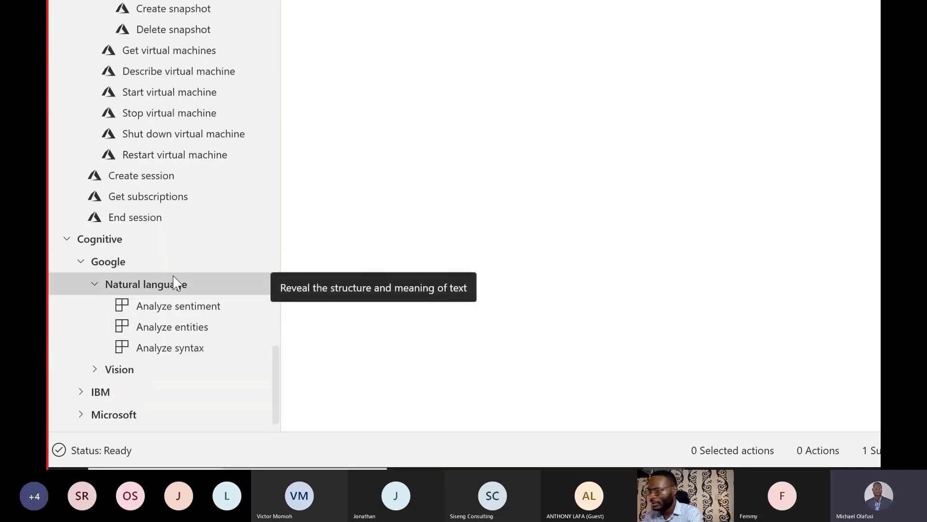
scroll(176, 282, "up", 12)
scroll(176, 282, "down", 9)
scroll(176, 282, "down", 5)
scroll(176, 283, "down", 1)
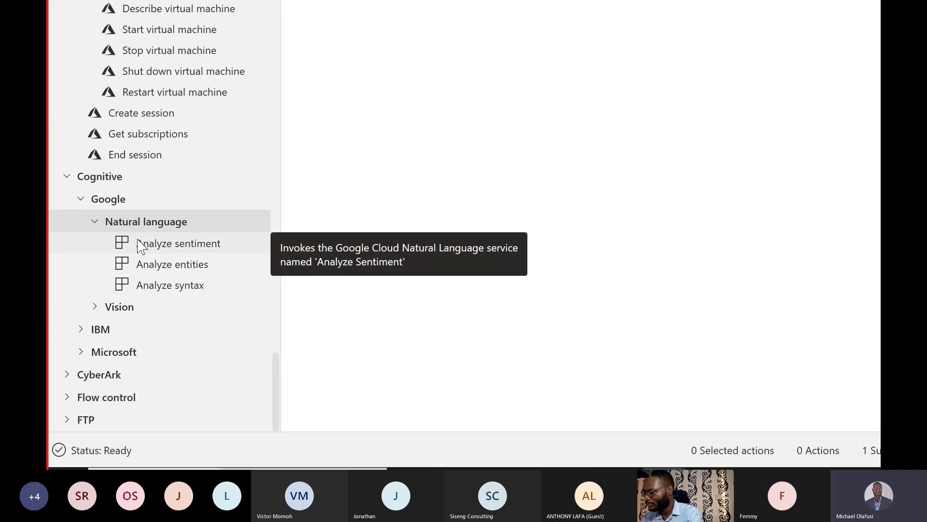
- Expand the CyberArk, Flow control and FTP action groups
left_click(67, 376)
scroll(120, 367, "down", 1)
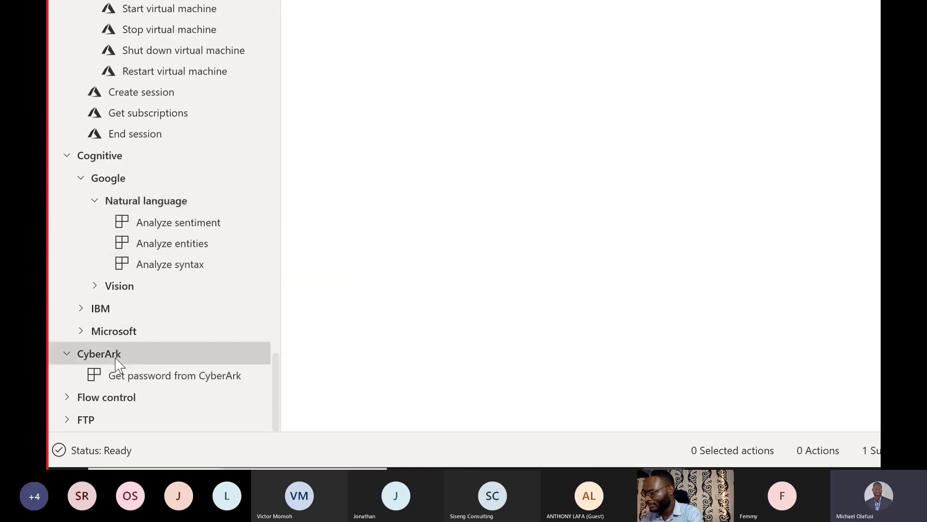
left_click(67, 397)
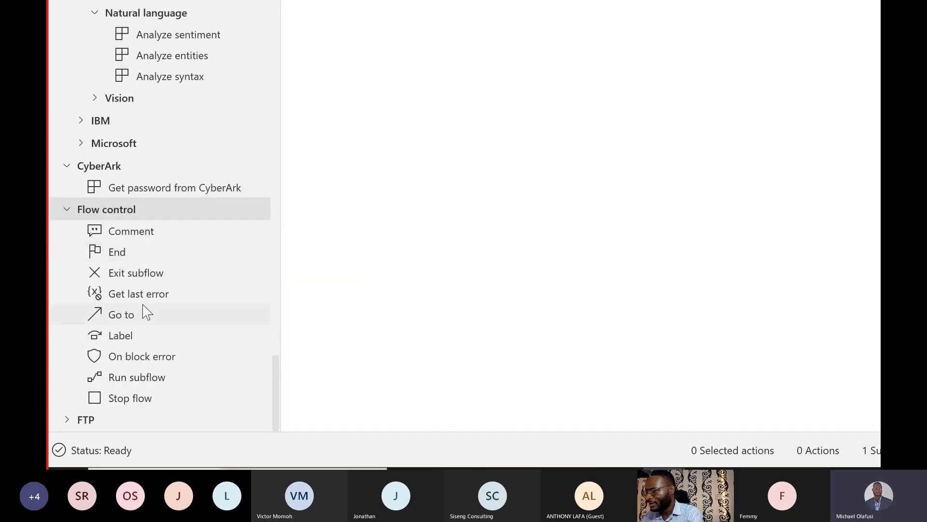
scroll(70, 387, "down", 1)
left_click(72, 411)
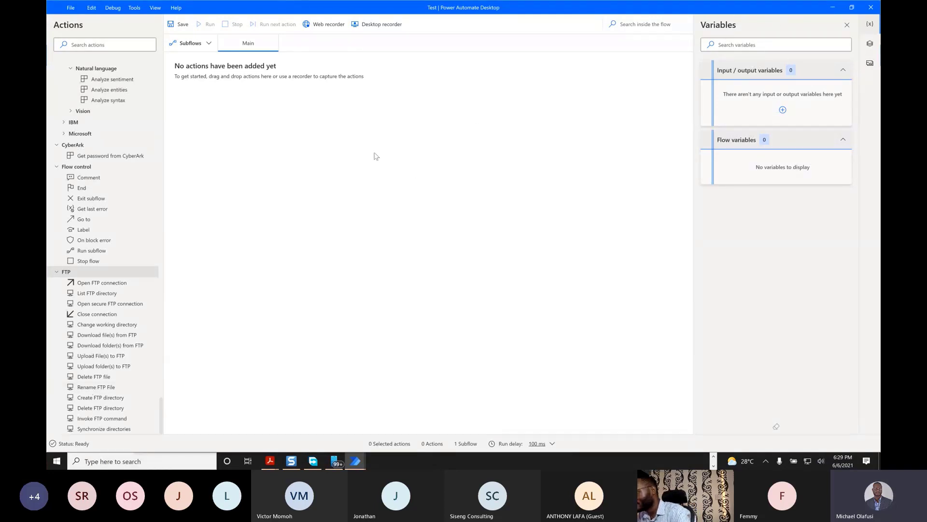
scroll(132, 198, "up", 5)
scroll(133, 198, "up", 10)
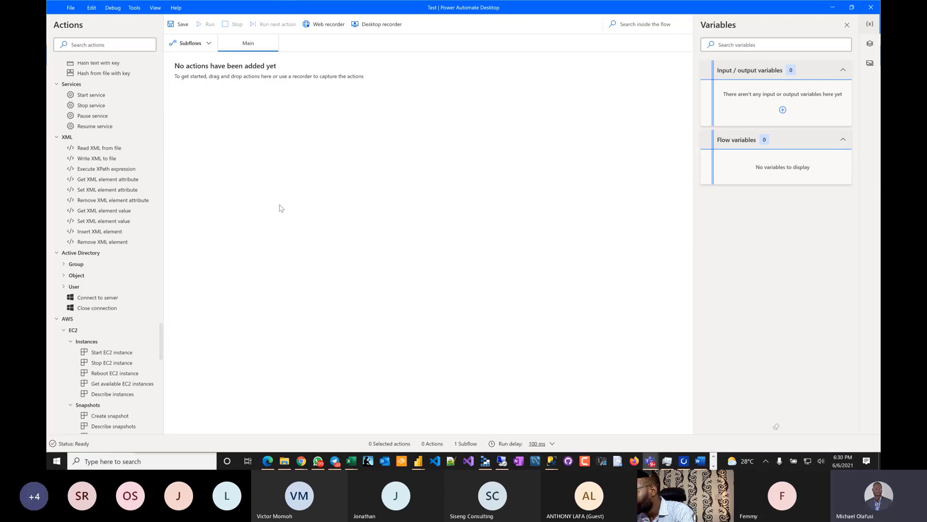
- Minimize the desktop flow editor, dismiss the web notice, and switch to the untitled Power BI report
left_click(831, 12)
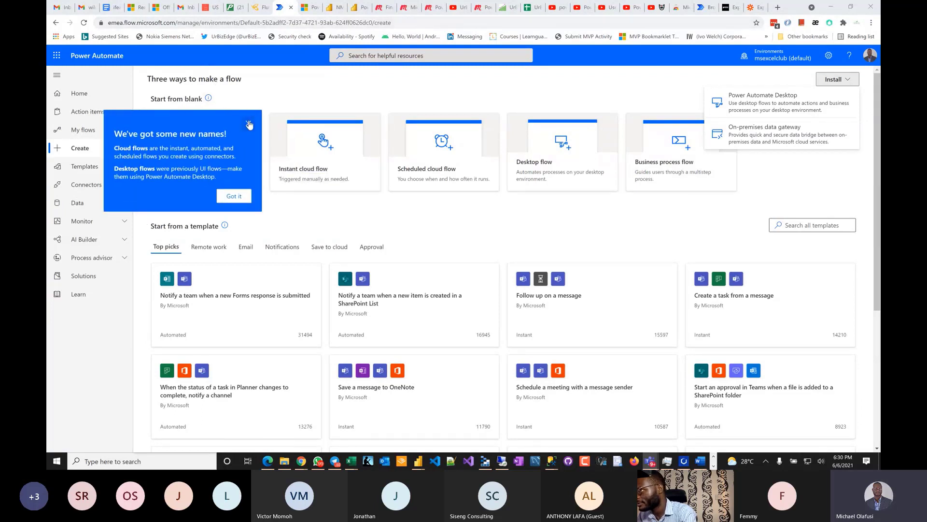
left_click(249, 125)
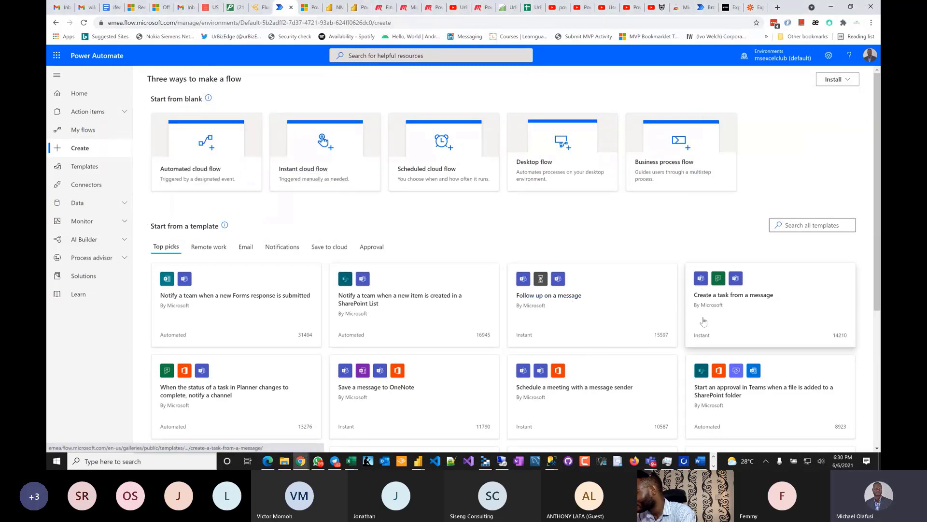
left_click(574, 374)
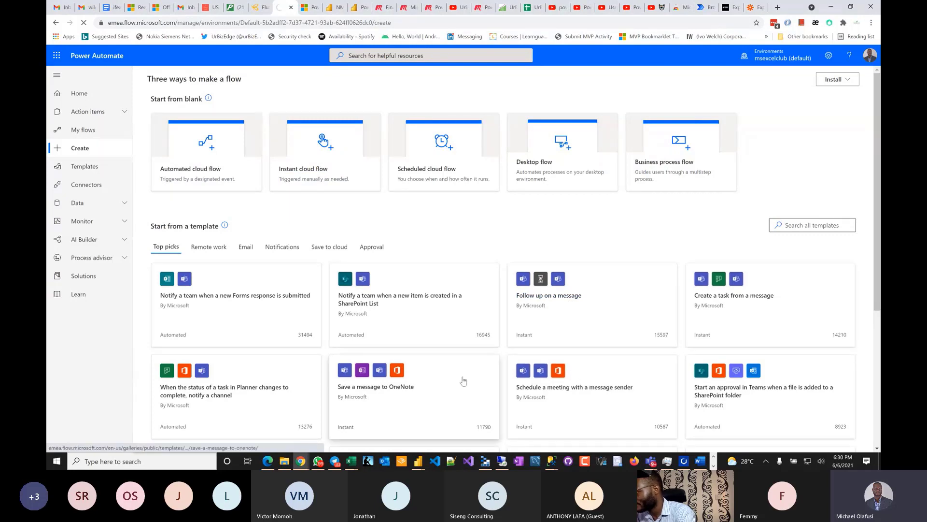
mouse_move(418, 462)
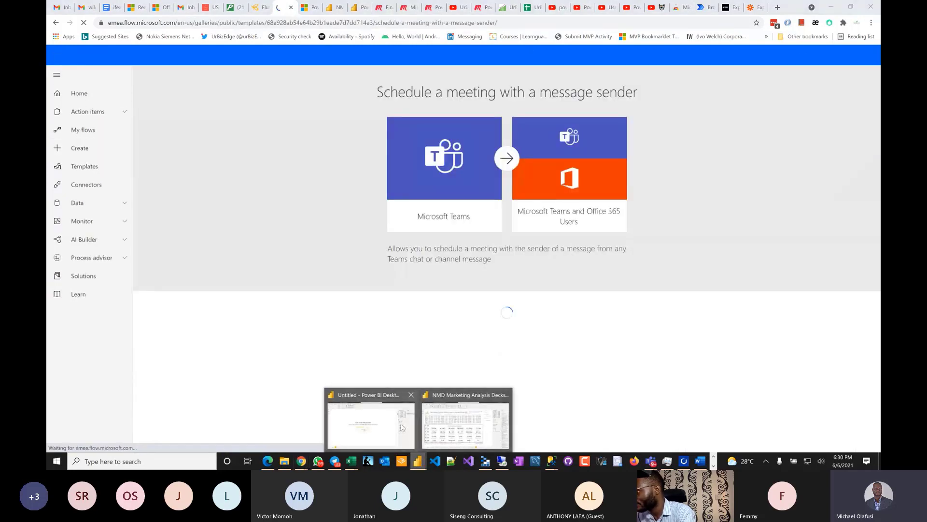
left_click(379, 422)
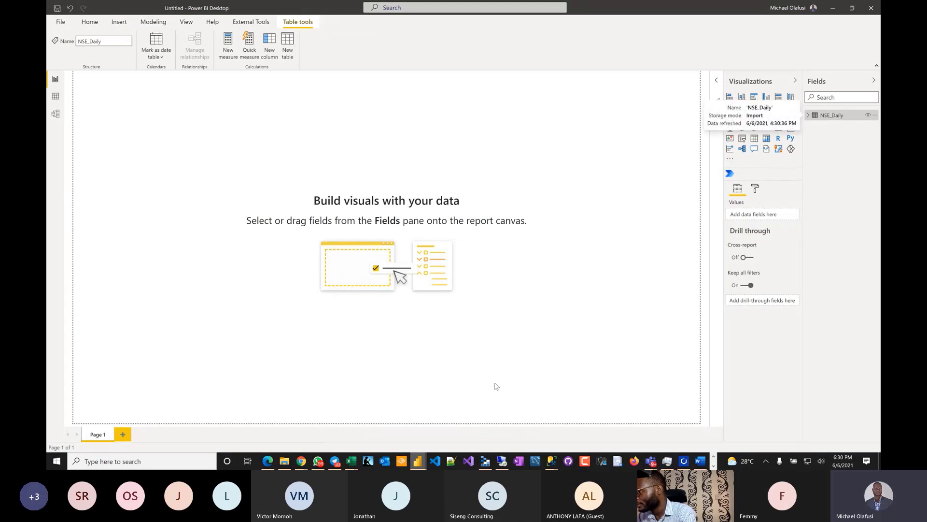
- Switch to the NMD Marketing Analysis Decks report window
mouse_move(418, 461)
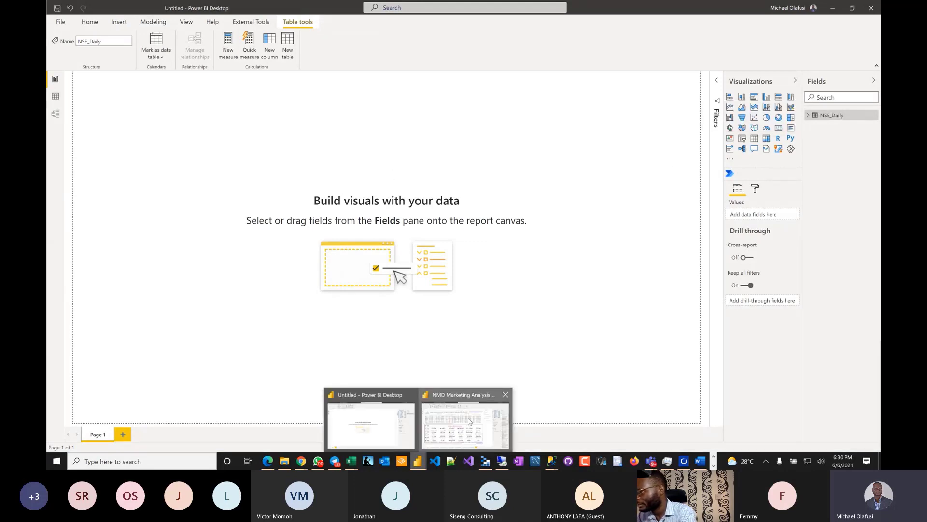
left_click(468, 421)
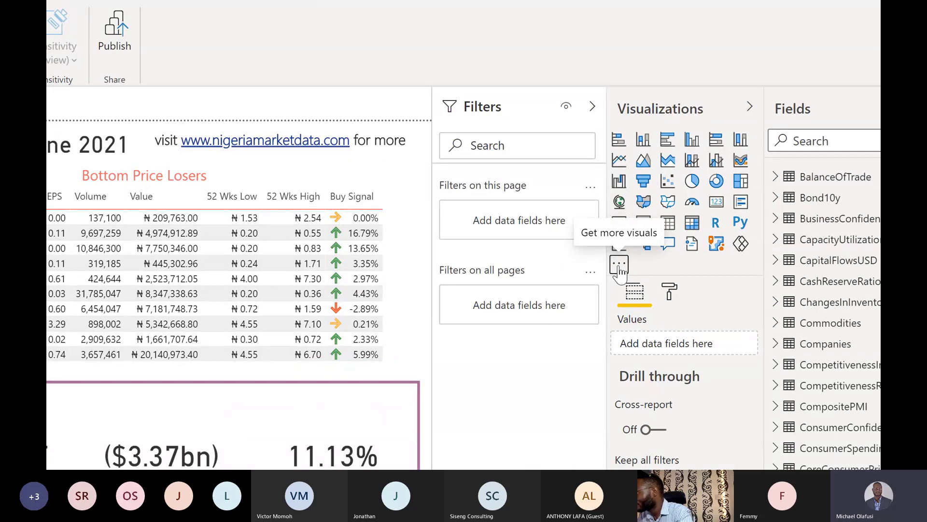
- Search the visuals marketplace for 'power automat' and add the Power Automate visual
left_click(618, 269)
left_click(703, 275)
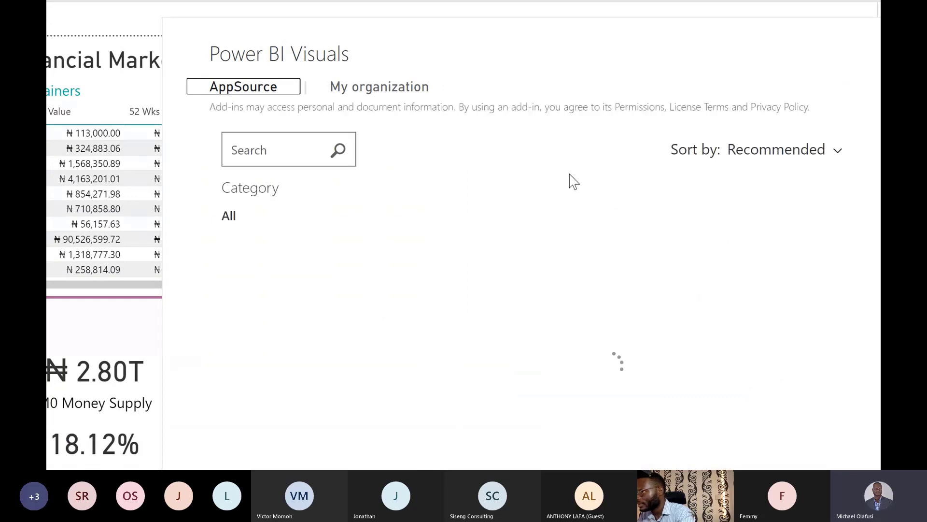
left_click(278, 153)
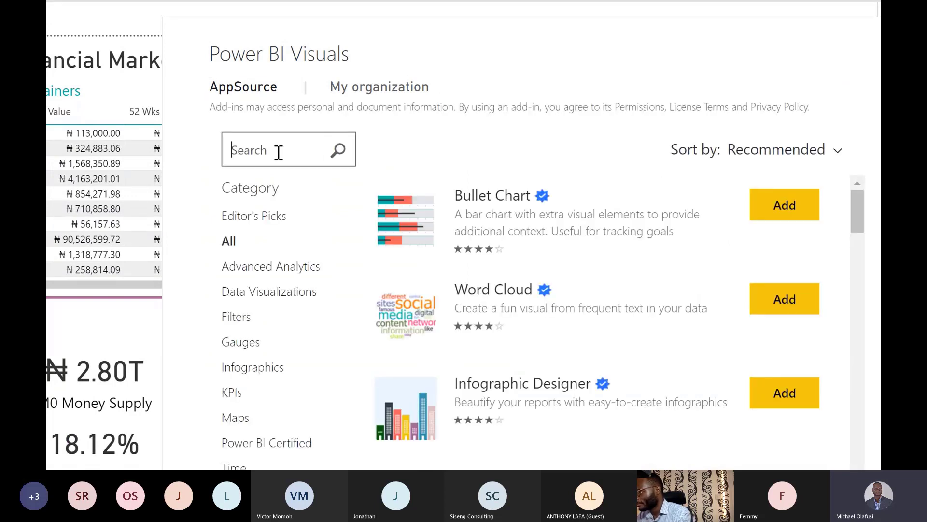
type("power")
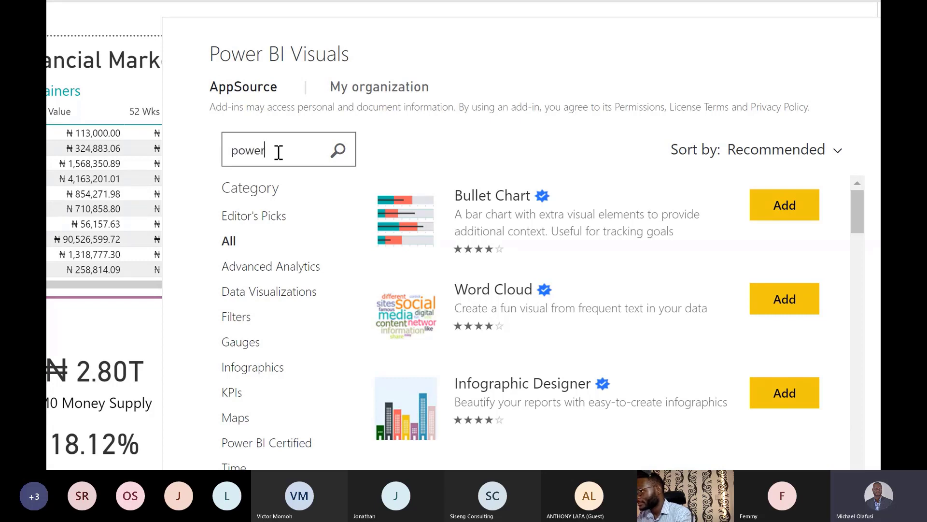
type(" automate")
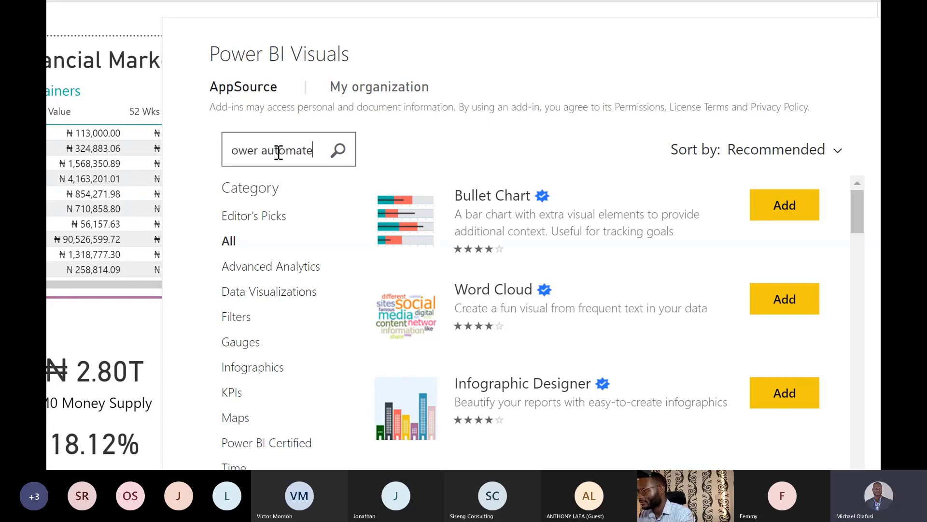
key("Return")
left_click(777, 214)
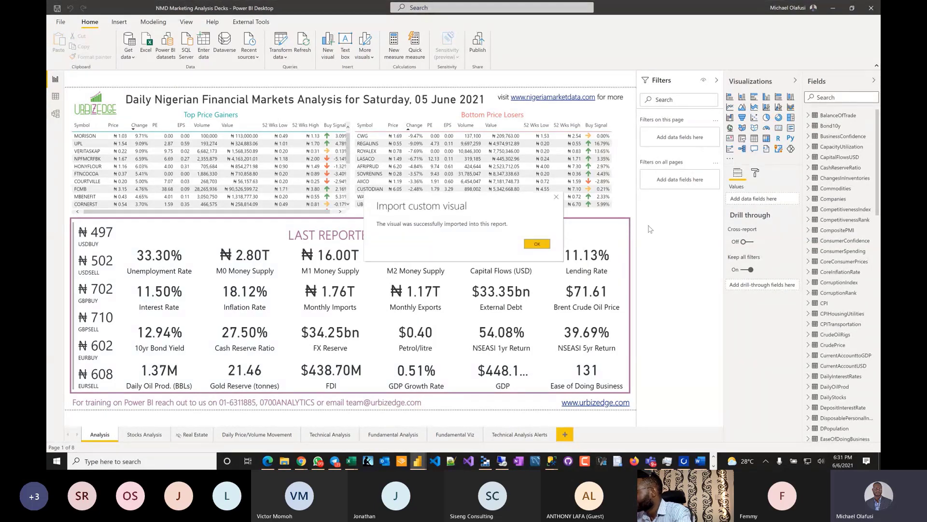
- Confirm the visual import and inspect the Brent Crude Oil Price card and background shape
left_click(537, 244)
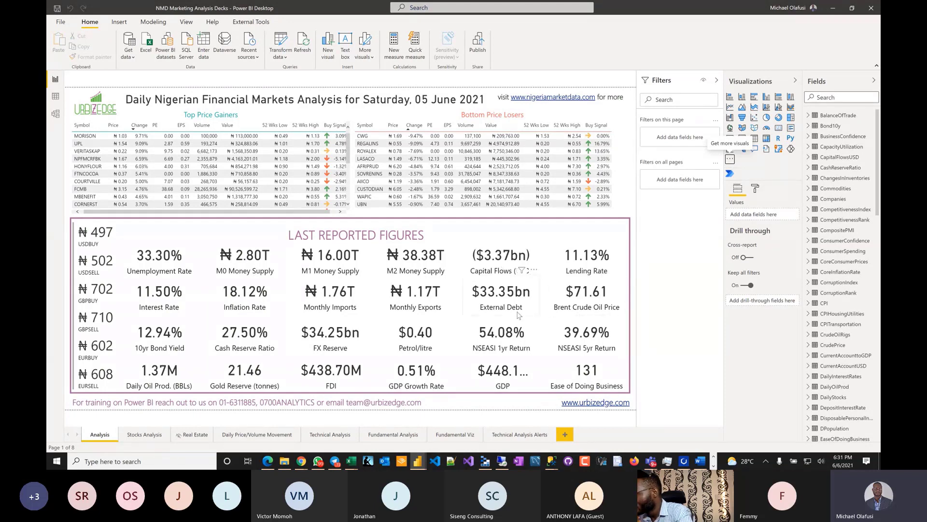
left_click(583, 303)
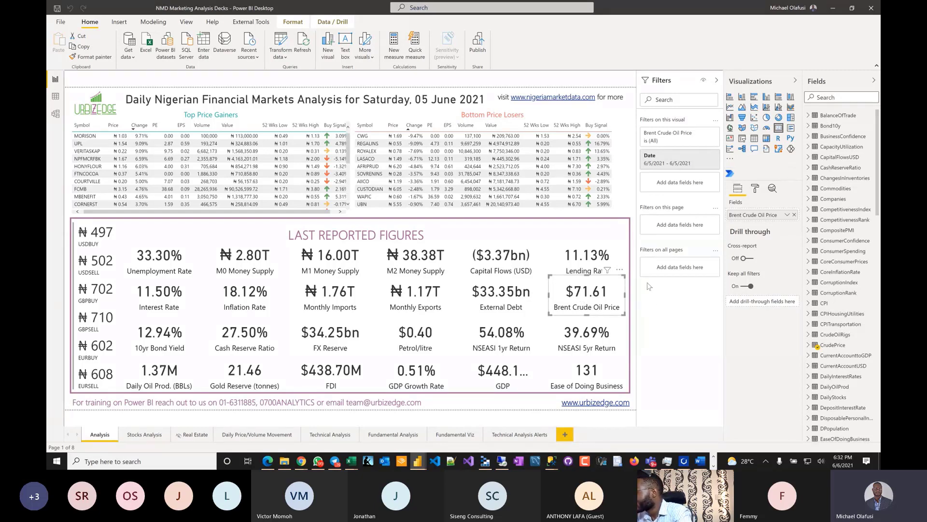
left_click(616, 231)
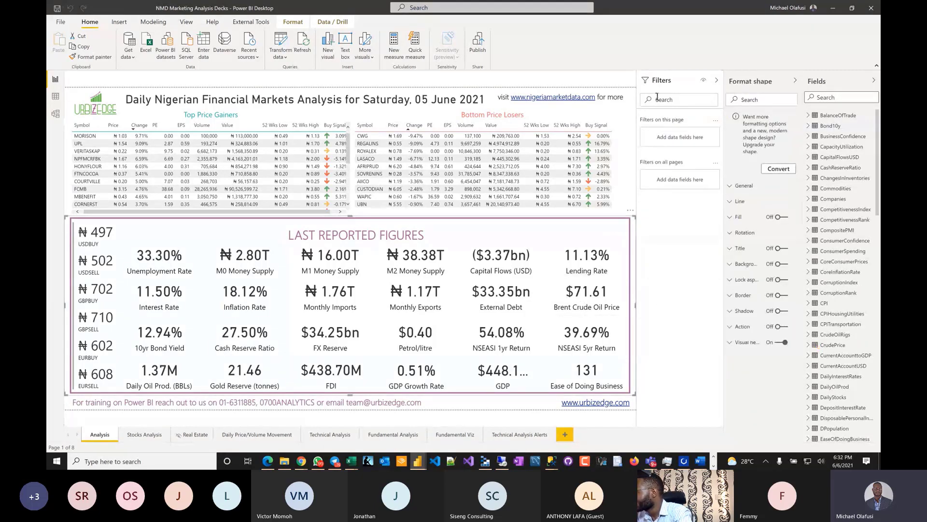
left_click(639, 199)
- Insert a Power Automate visual, delete it, and add a blank Page 1
left_click(729, 174)
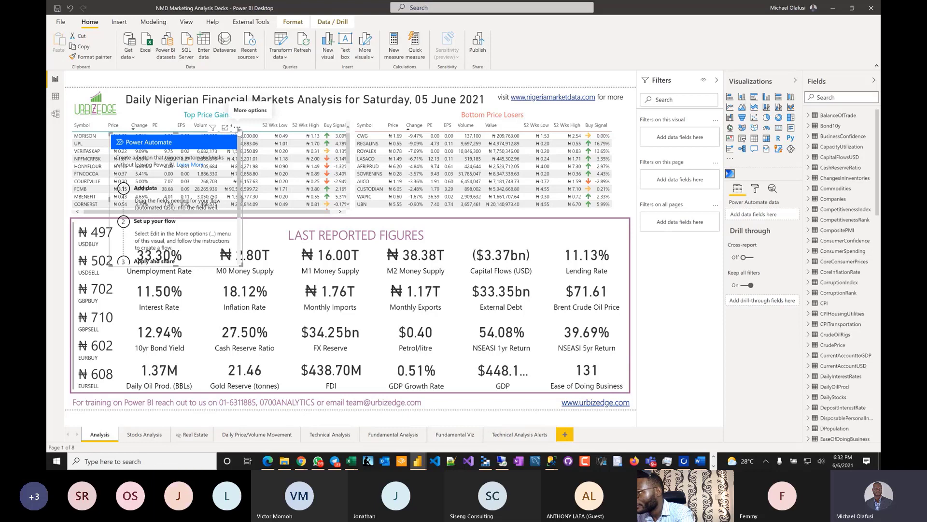
left_click(238, 129)
left_click(266, 164)
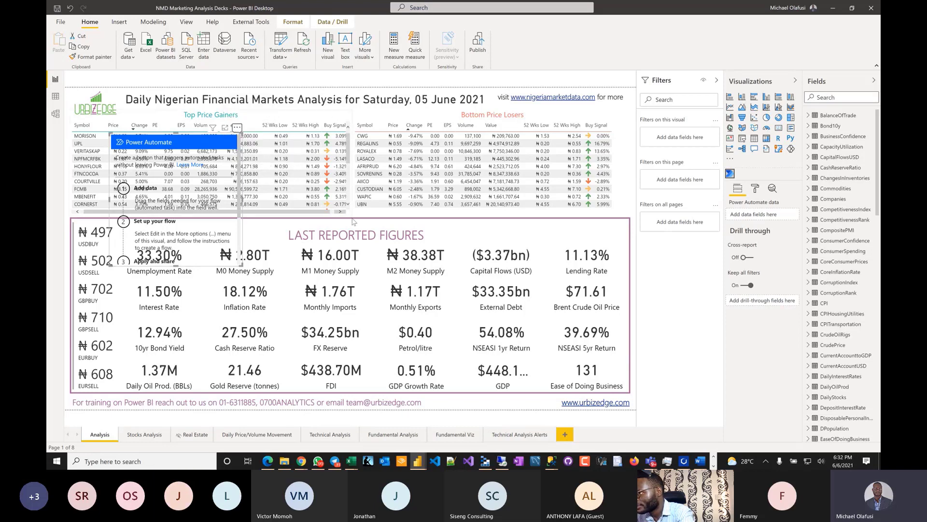
key("Delete")
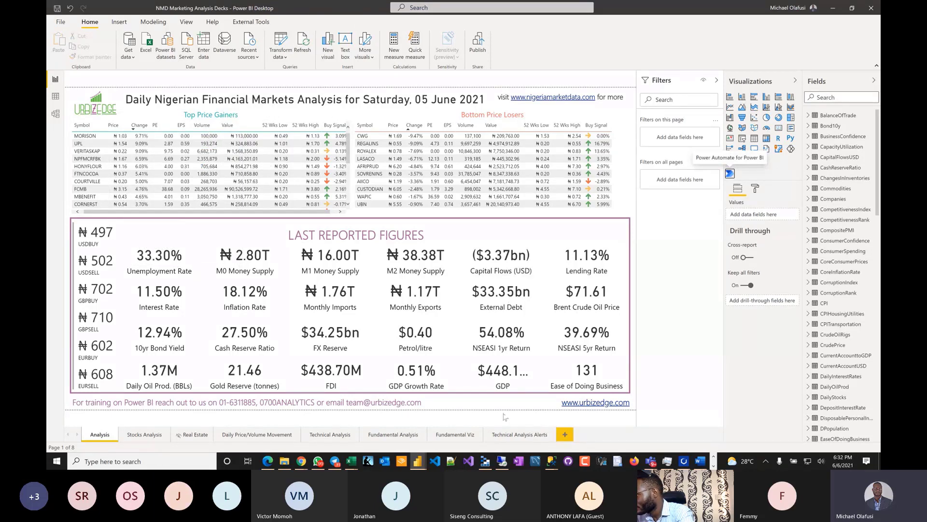
left_click(564, 433)
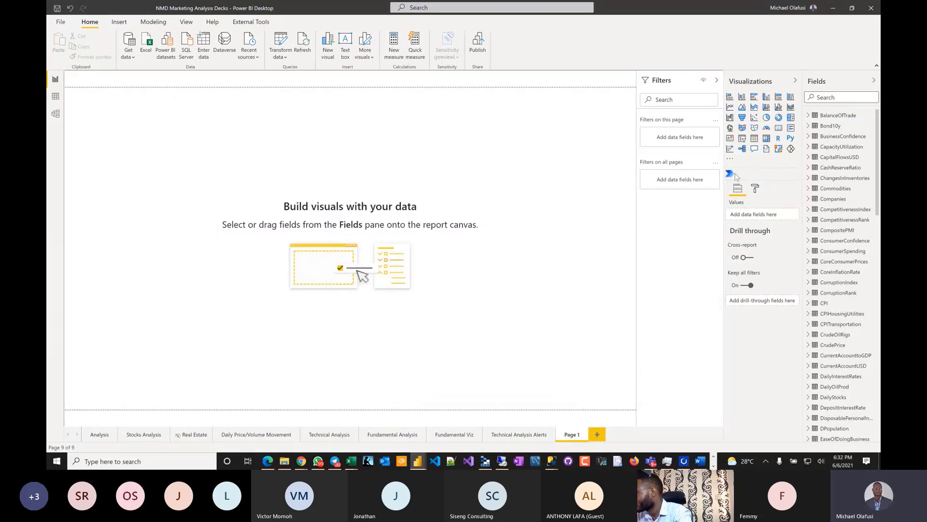
- Insert a Power Automate visual on Page 1, enlarge it across the page, and check its options menu
left_click(730, 174)
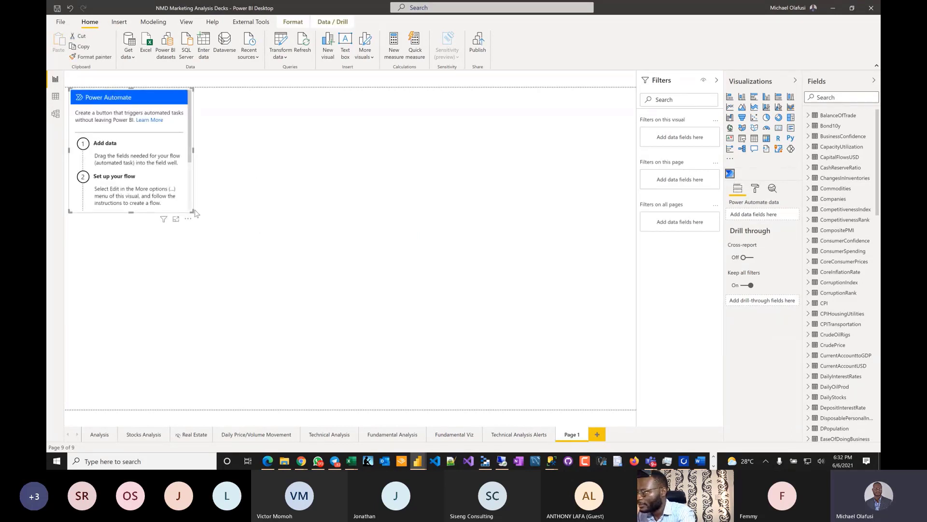
left_click_drag(192, 212, 336, 305)
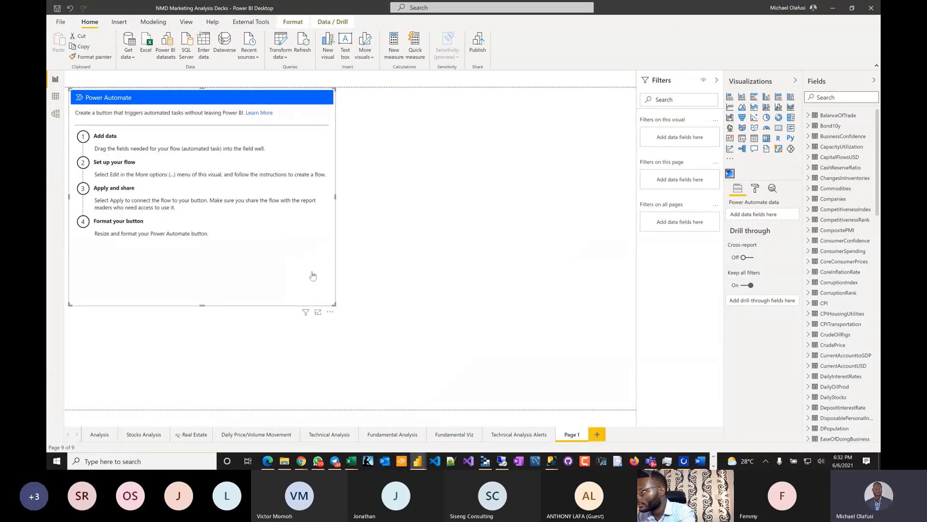
left_click(330, 312)
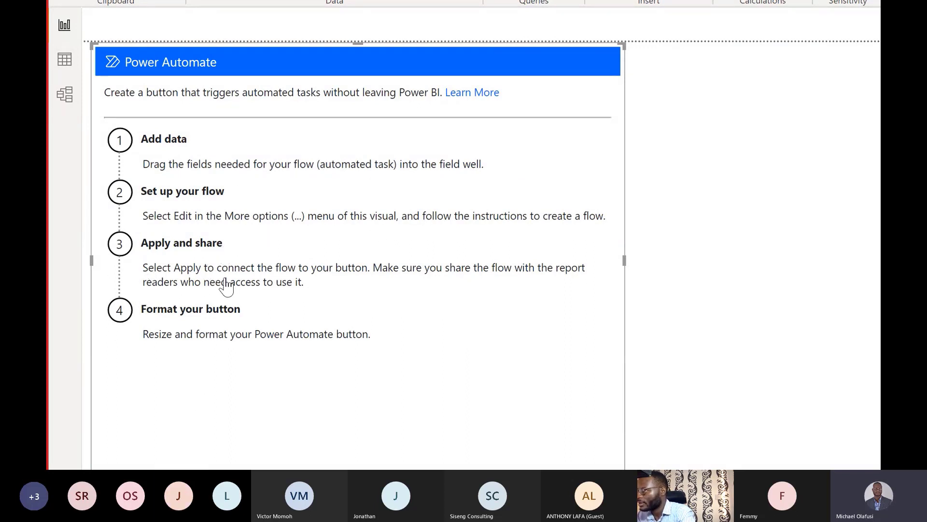
scroll(483, 357, "down", 2)
left_click(614, 405)
scroll(606, 416, "down", 1)
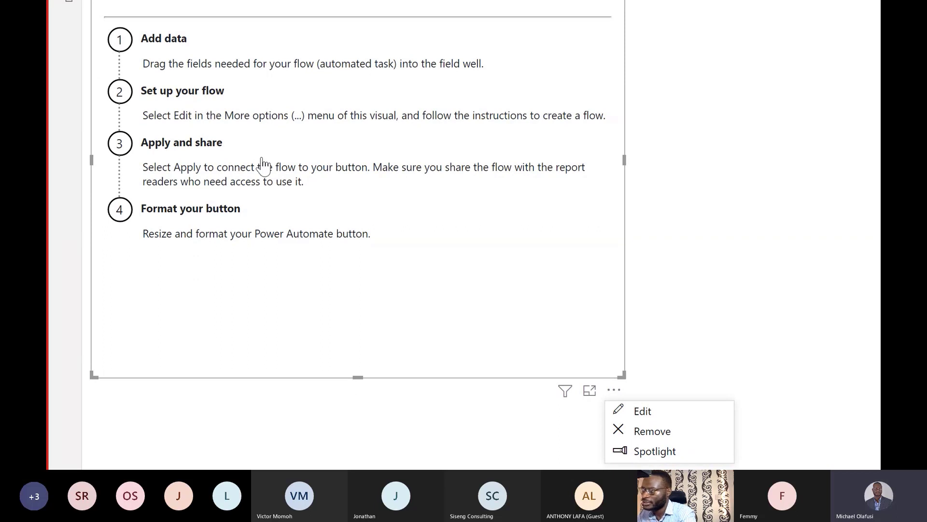
scroll(263, 161, "up", 3)
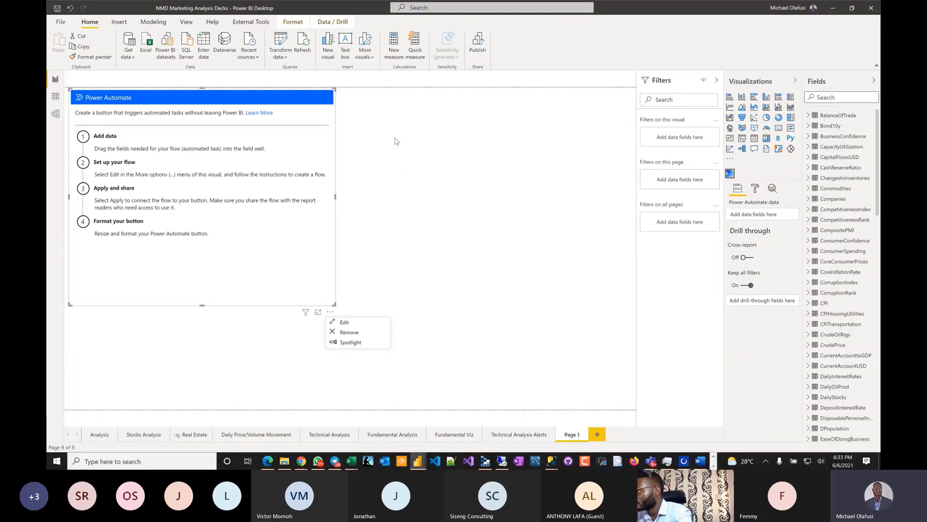
left_click(377, 147)
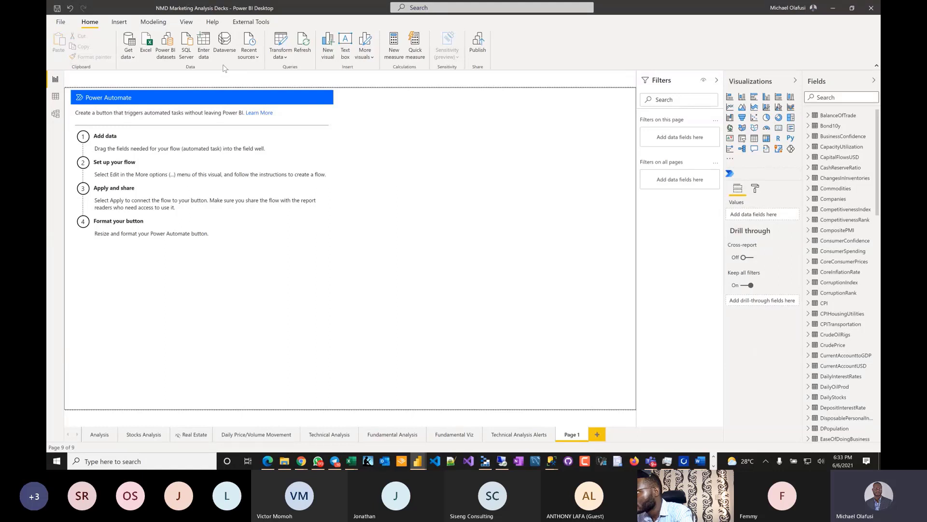
- Start a manually entered table with First Name and Last Name column headers
left_click(204, 44)
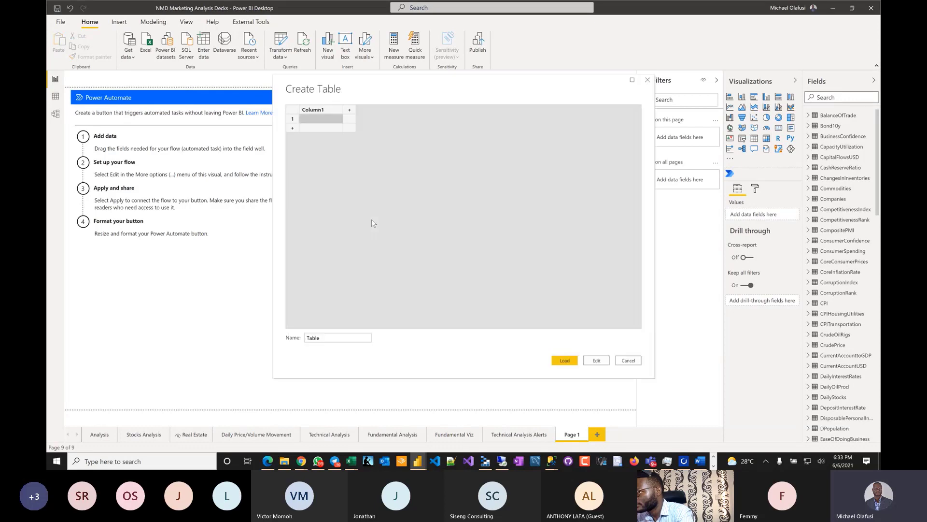
left_click(319, 109)
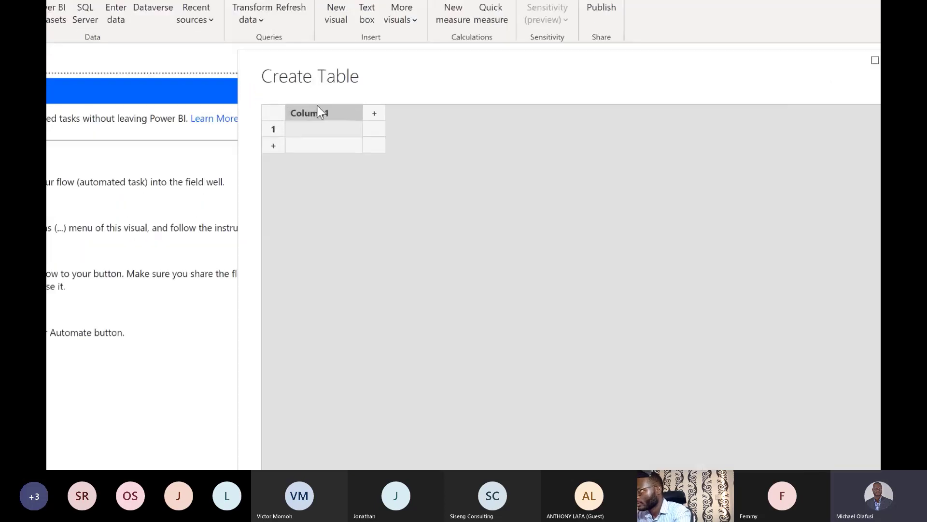
double_click(318, 109)
type("F")
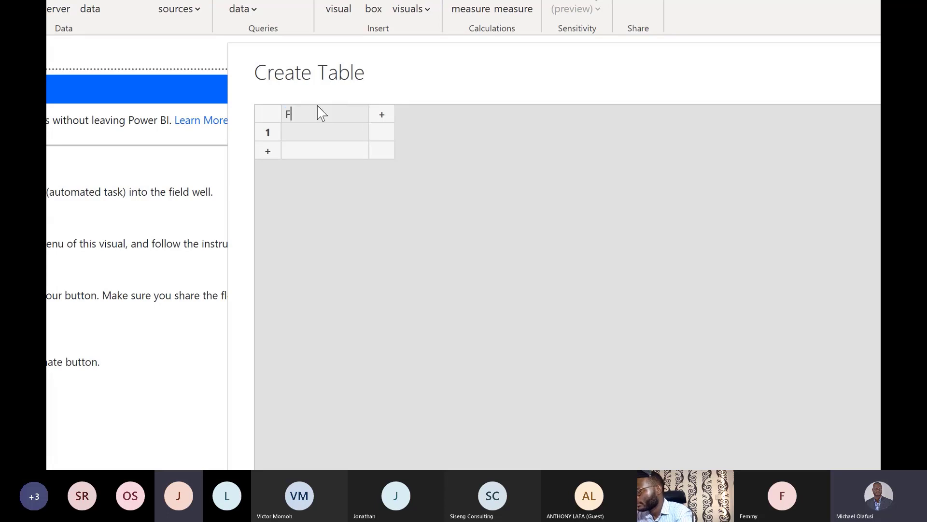
type("irst")
type("ame")
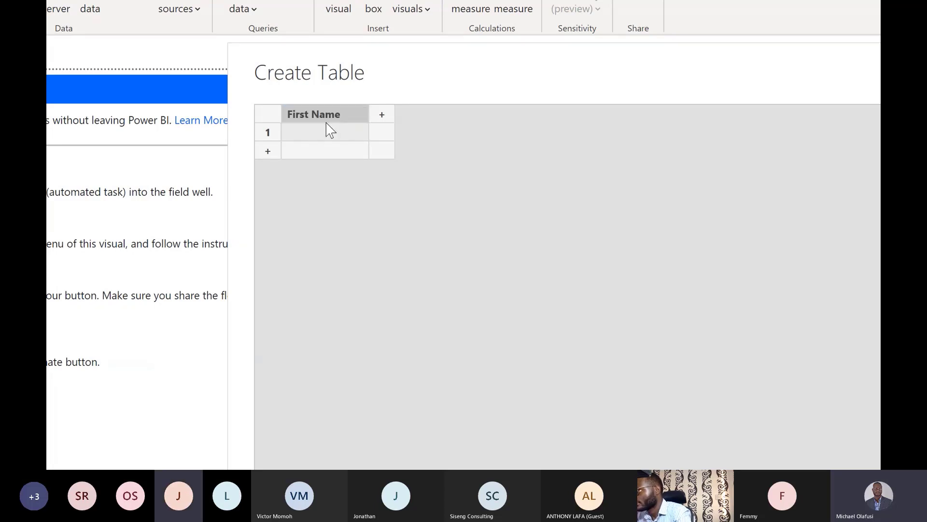
left_click(392, 115)
double_click(405, 116)
type("Last Name")
left_click(475, 118)
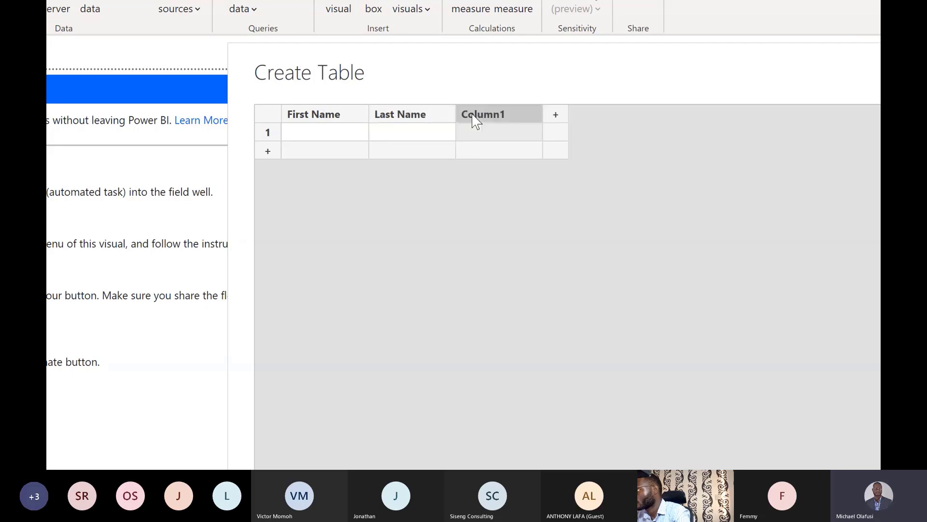
- Add Power BI Level (1-5) and Promotion Date columns and widen both columns
double_click(501, 124)
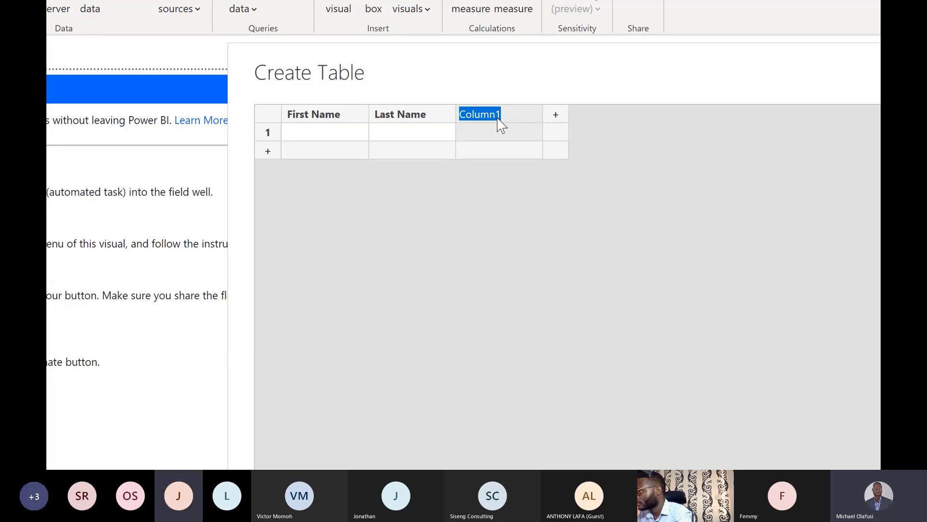
type("P")
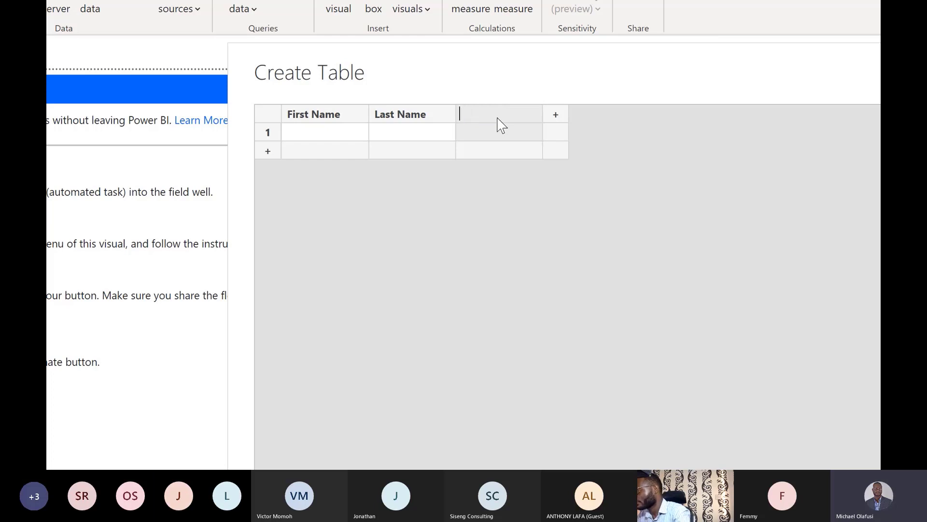
key("BackSpace")
type("Power BI Level ")
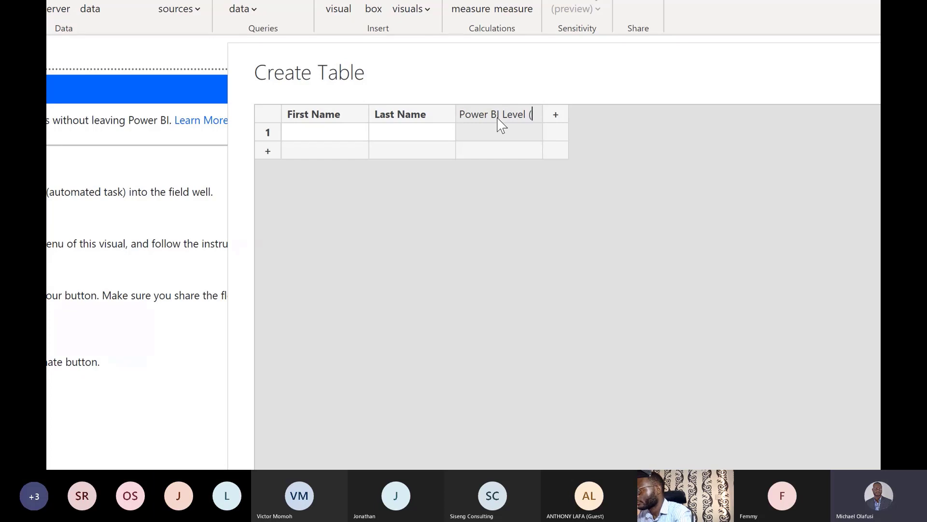
type("(1-5")
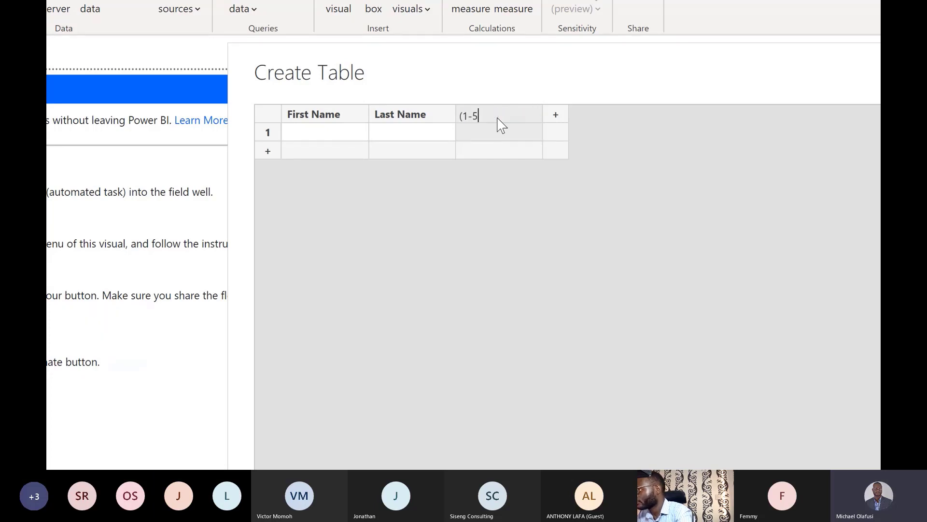
type(")")
key("Tab")
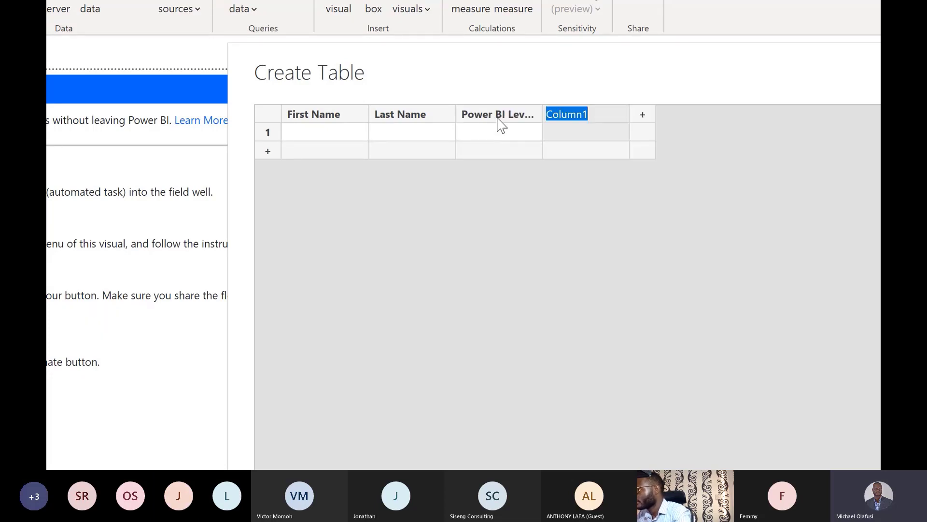
type("Prou")
key("BackSpace")
type("motiona")
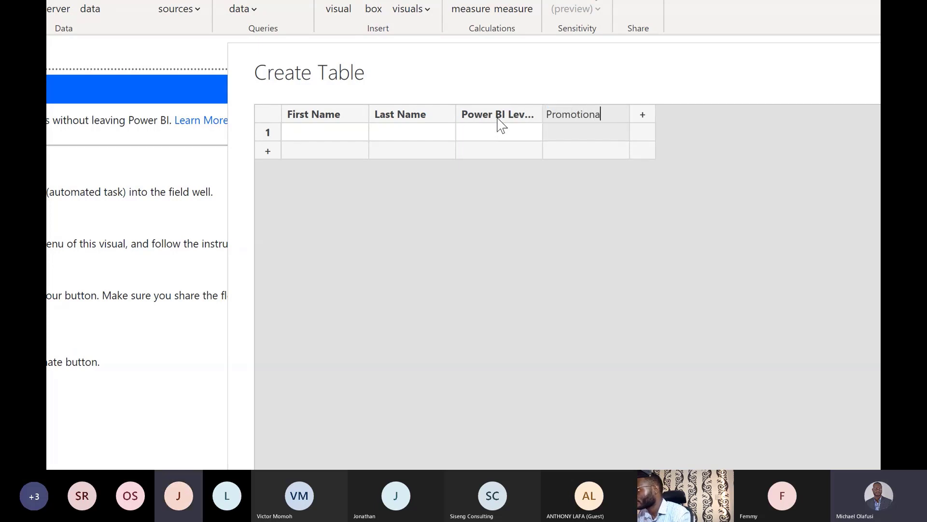
key("BackSpace")
type("Date")
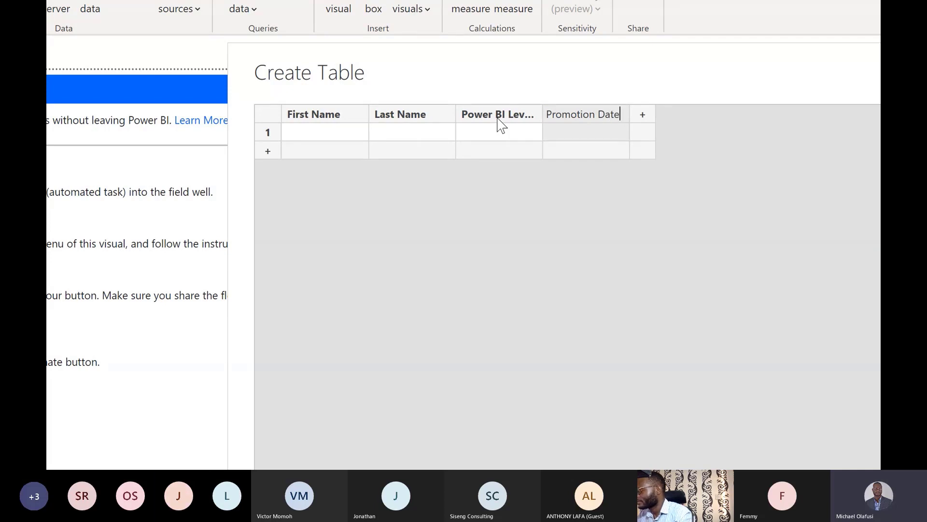
key("Return")
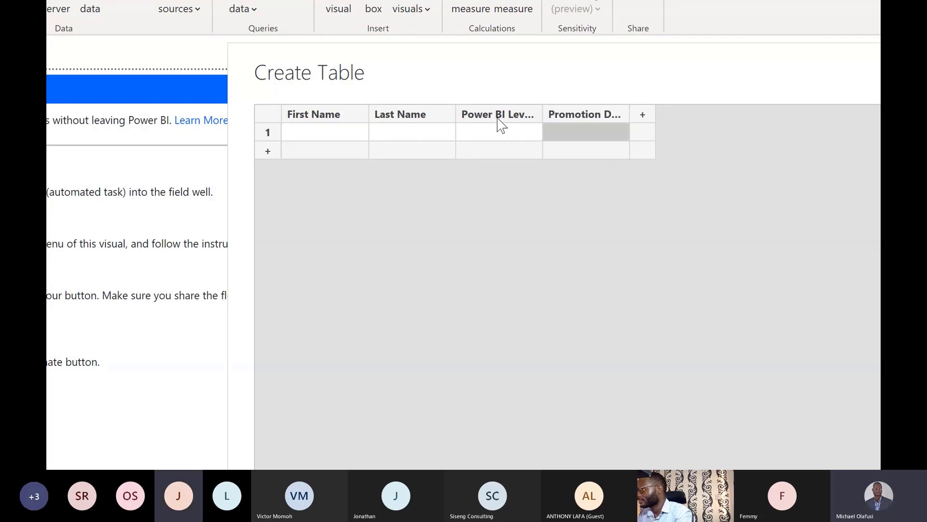
left_click_drag(544, 112, 583, 112)
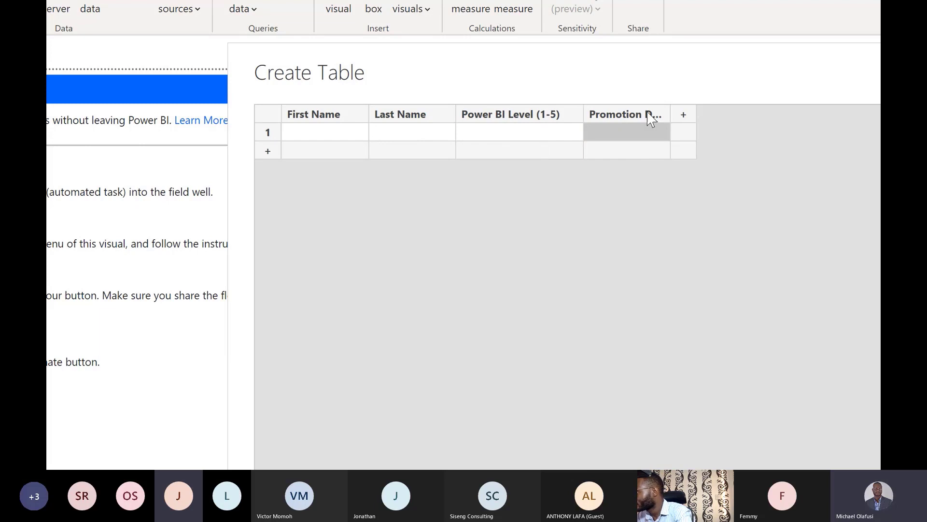
left_click_drag(672, 107, 693, 108)
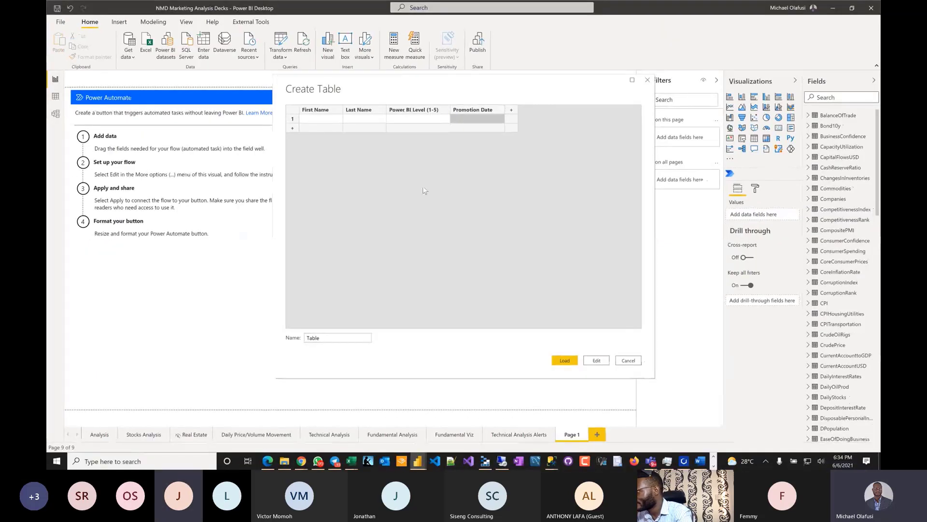
- Name the table 'Test Table' and enter the first person's name, level 4 and promotion date
double_click(320, 337)
type("Test Table")
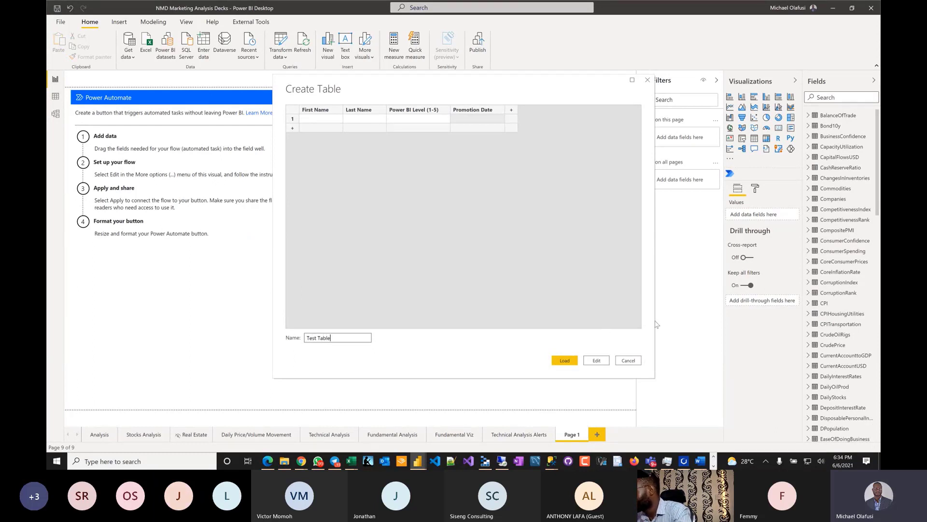
left_click(321, 118)
key("Tab")
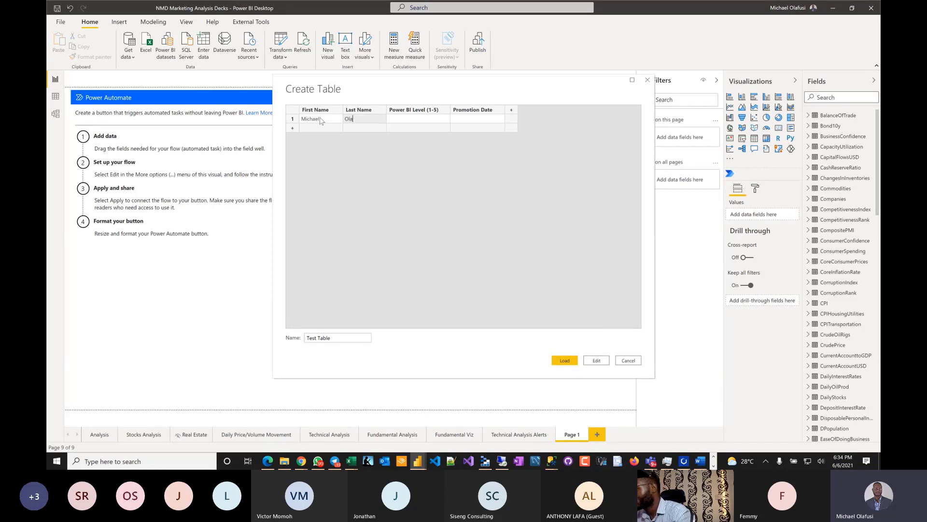
key("Tab")
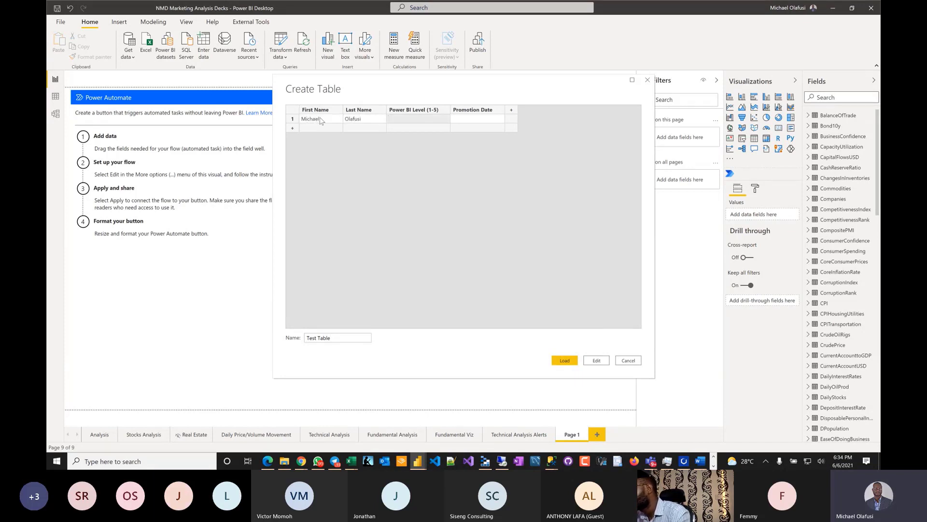
type("4")
key("Tab")
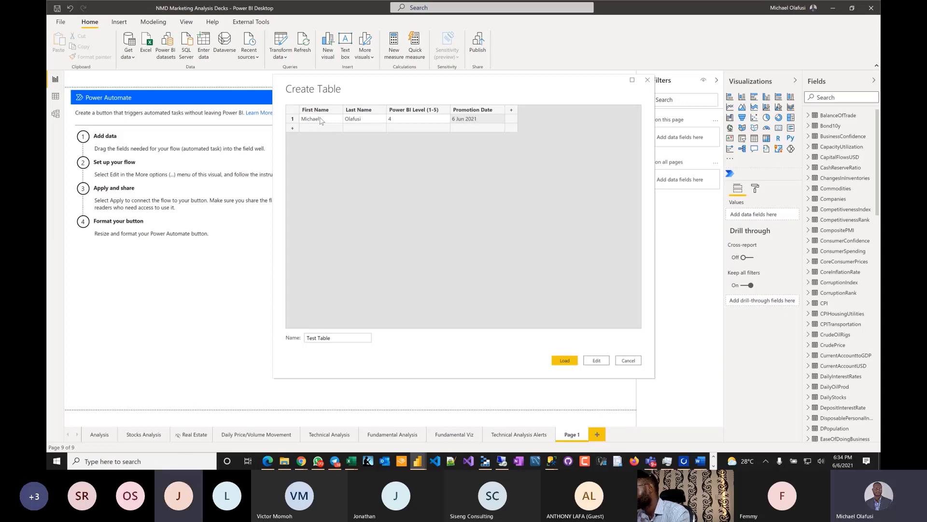
key("Tab")
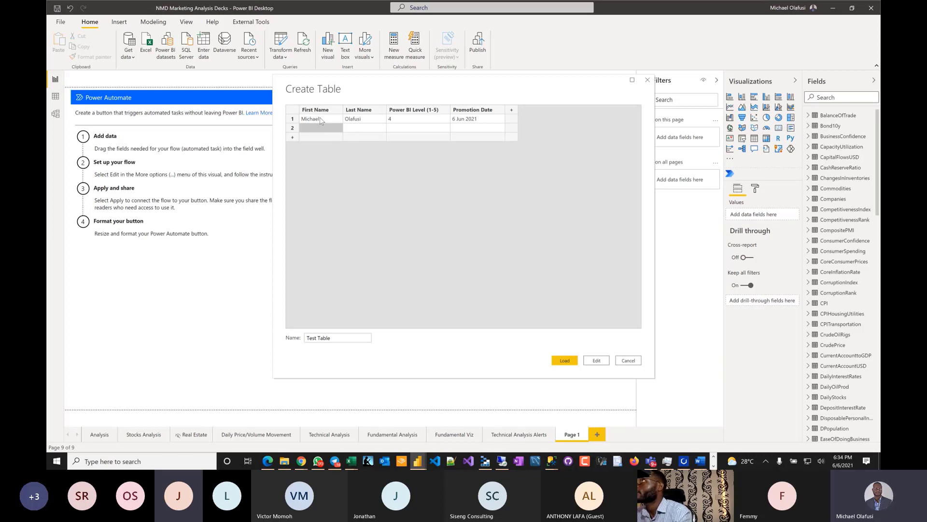
- Enter the second person's first and last name, level 5 and promotion date 1 Jan 2019
key("Tab")
key("Tab")
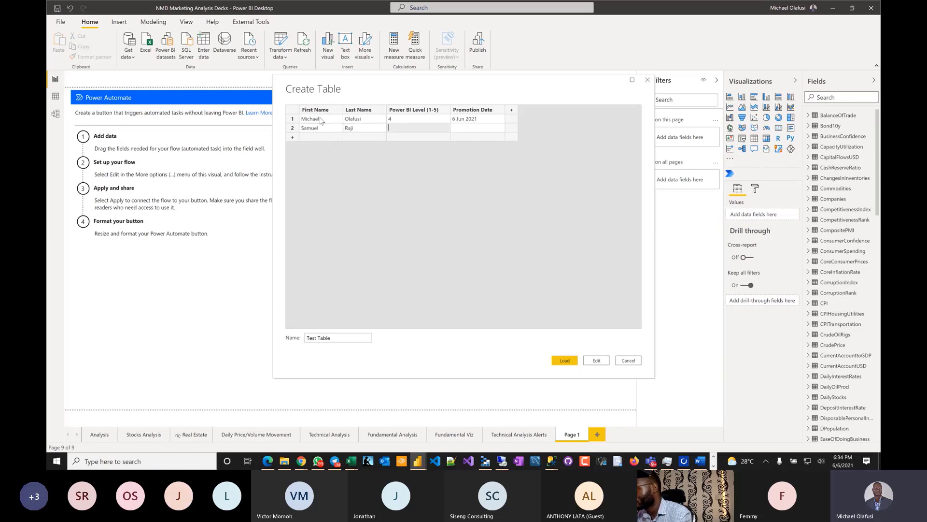
type("5")
key("Tab")
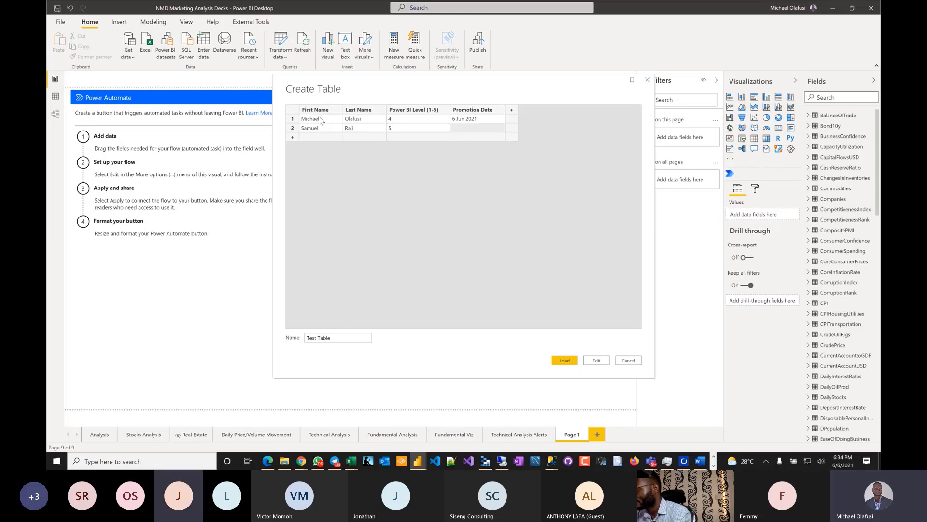
type("1 ")
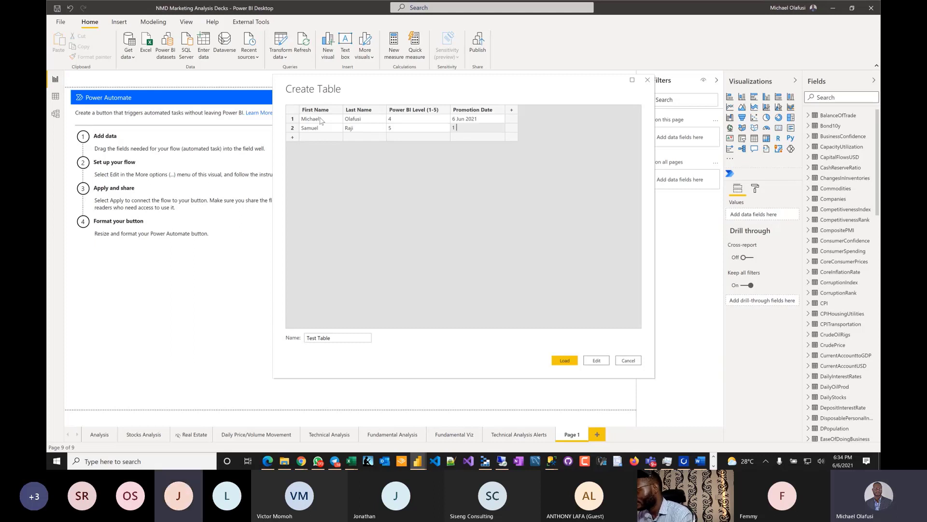
type("Jan 2019")
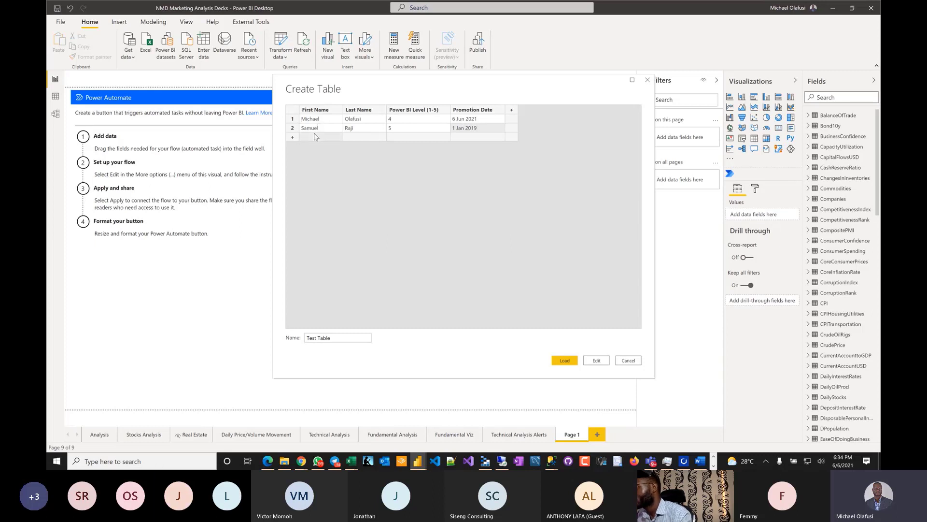
left_click(315, 136)
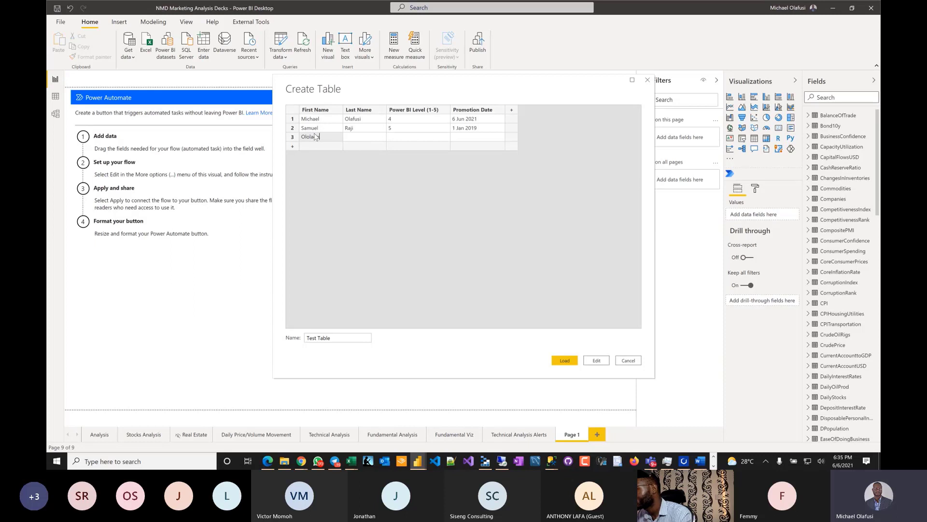
- Enter the third person's first and last name with level 5, then load Test Table
key("Tab")
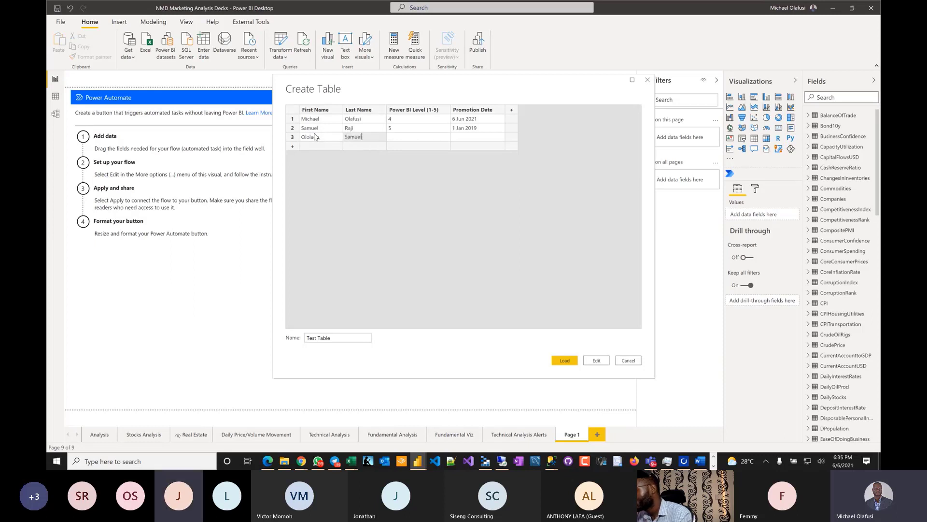
key("Tab")
type("5")
key("Tab")
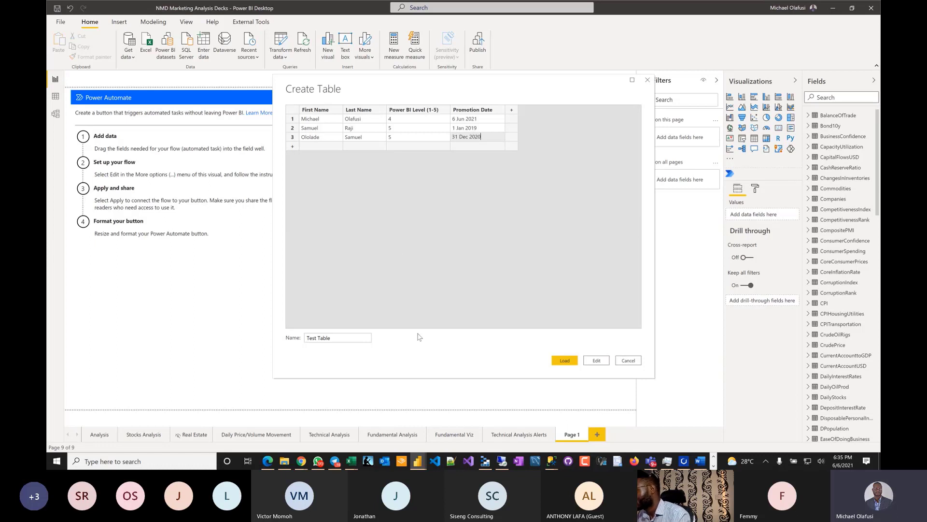
left_click(565, 361)
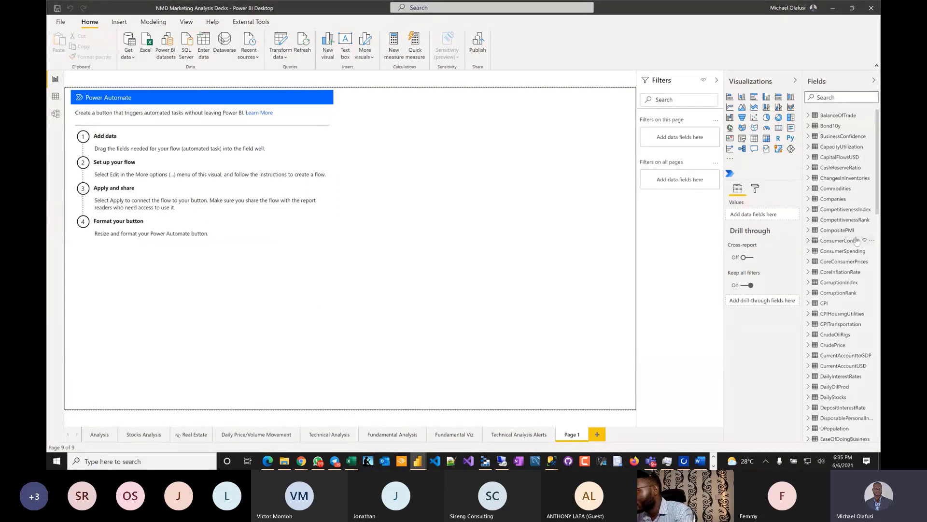
- Build a table visual from Test Table's First Name, Last Name, Power BI Level and Promotion Date
scroll(858, 283, "down", 15)
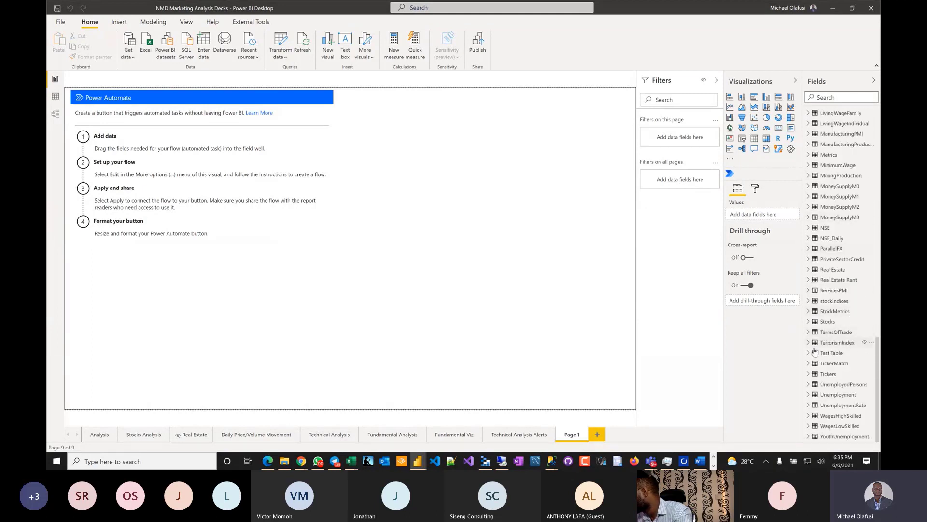
left_click(815, 354)
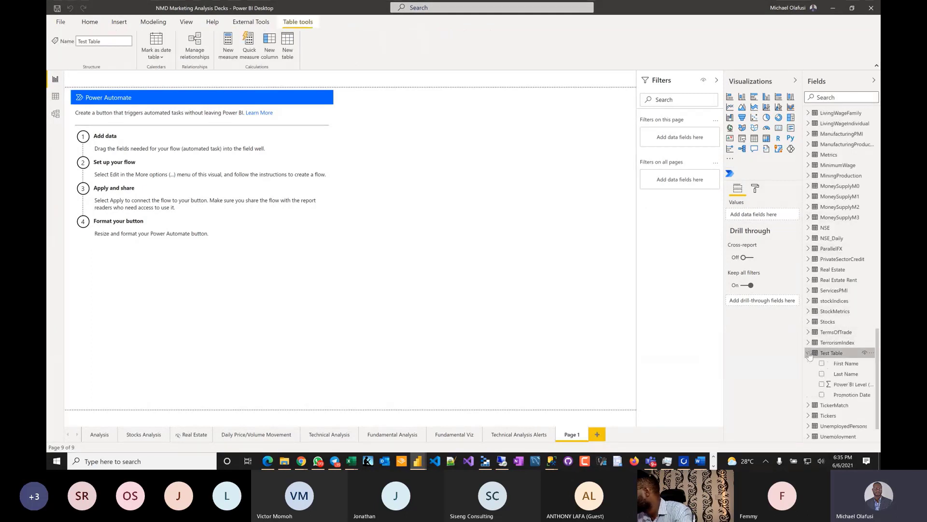
left_click(815, 353)
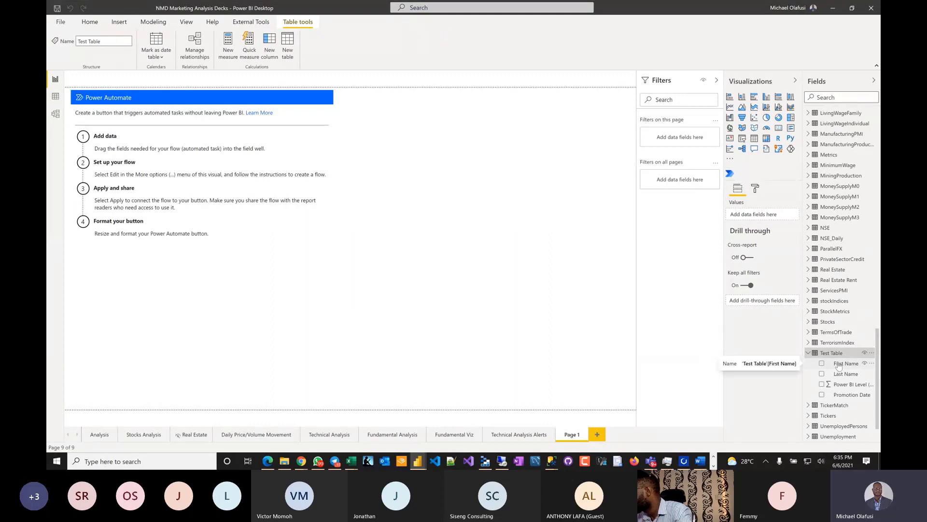
left_click(839, 366)
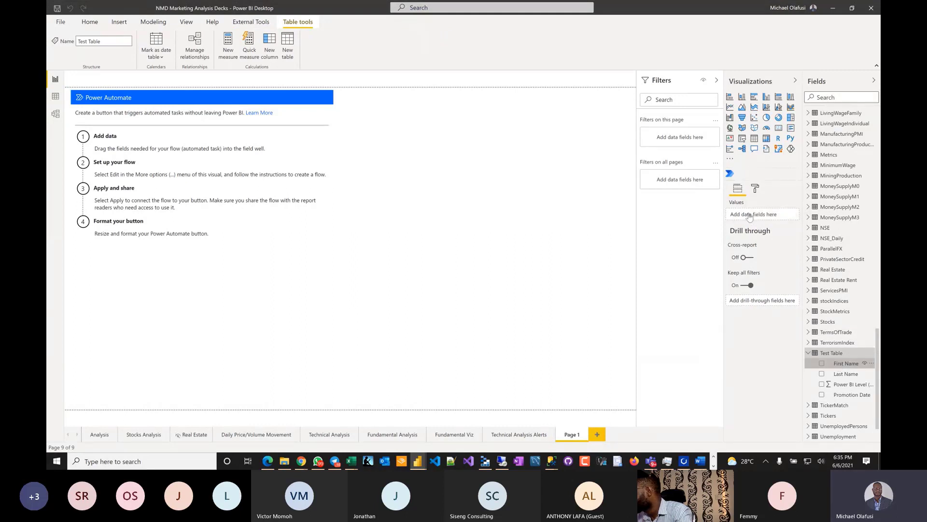
left_click_drag(845, 373, 760, 225)
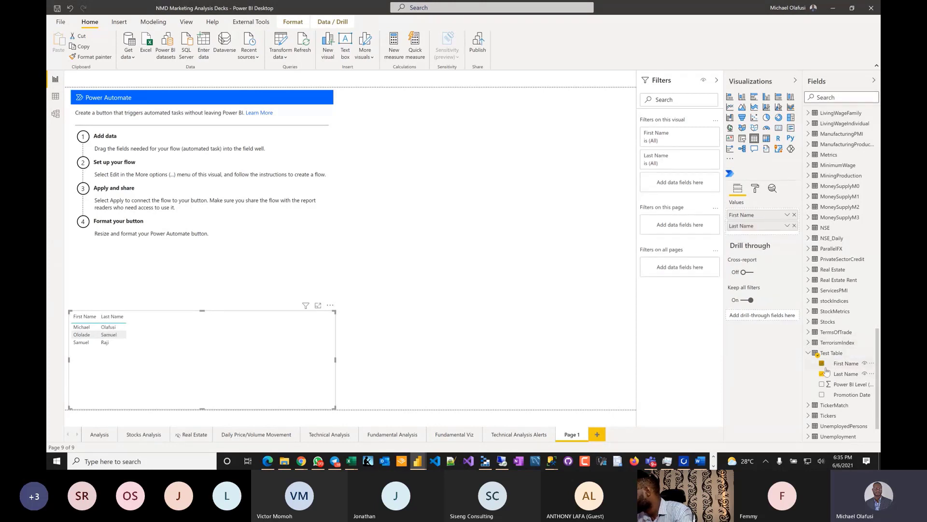
left_click_drag(840, 386, 749, 232)
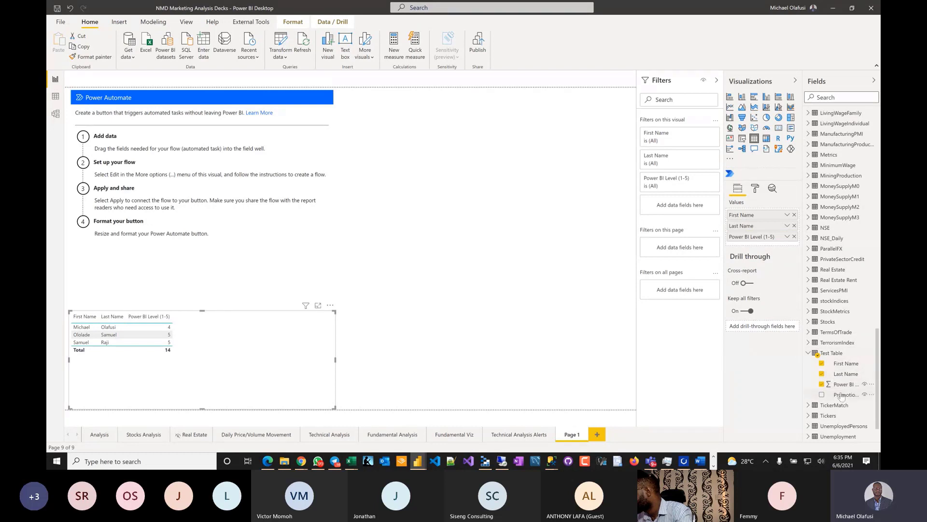
left_click_drag(841, 395, 751, 240)
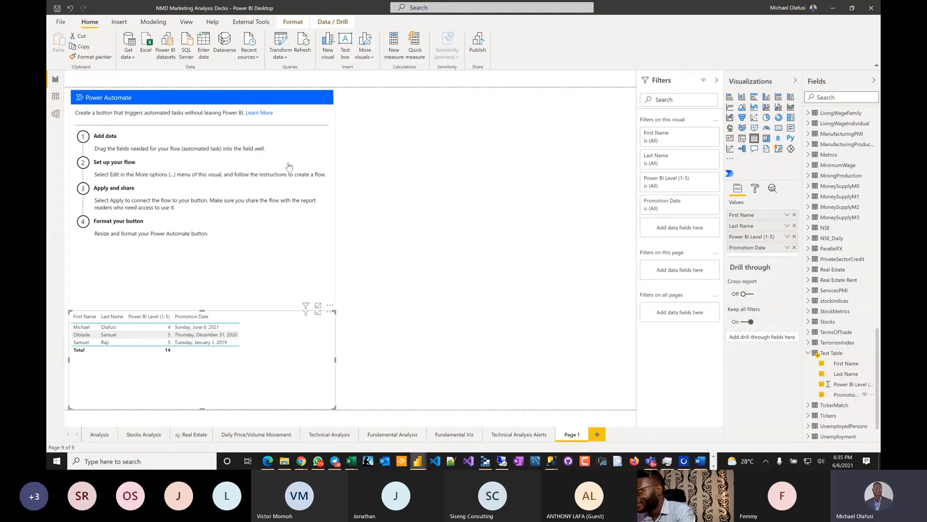
left_click(285, 248)
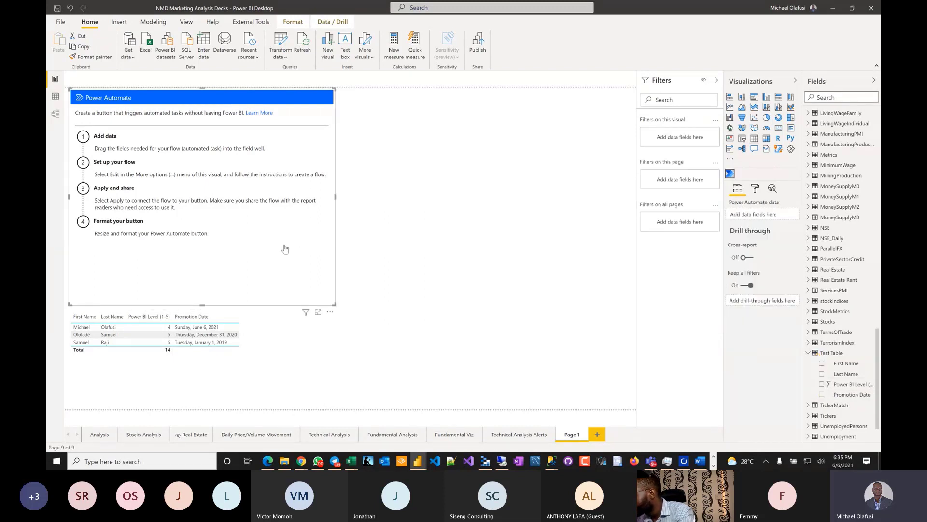
- Remove the Test Table table visual from the page
left_click(327, 321)
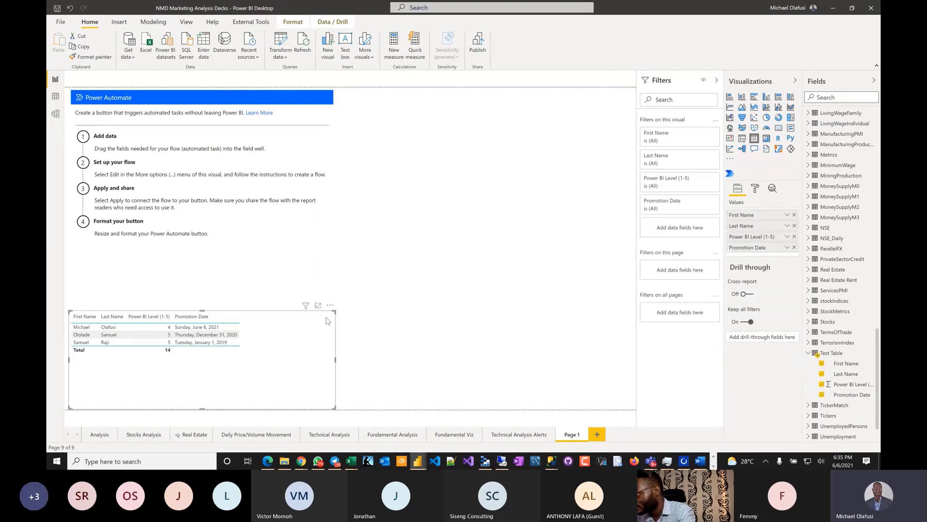
left_click(330, 305)
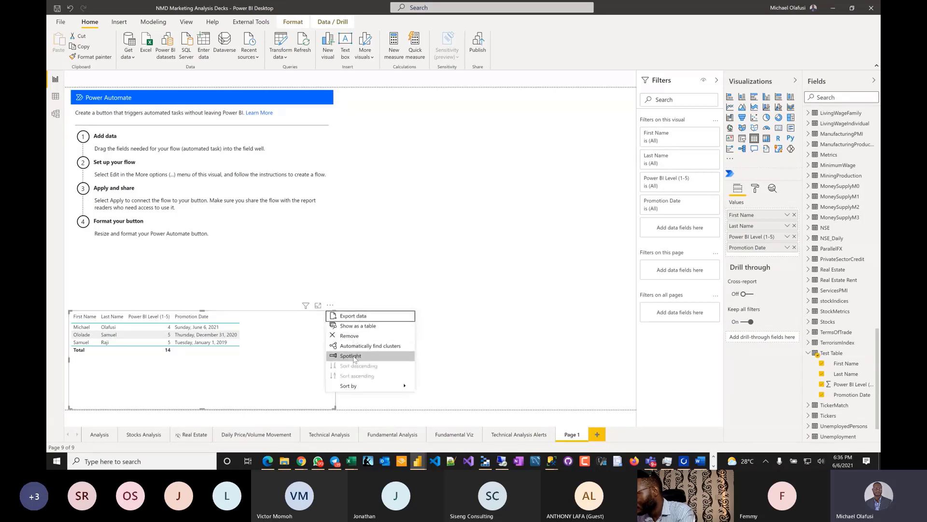
left_click(354, 337)
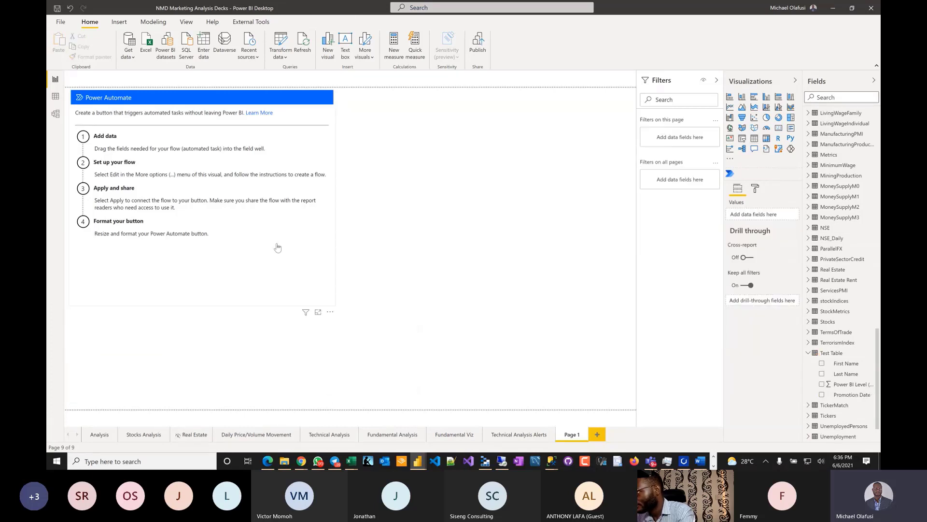
- Give the Power Automate visual First Name, Last Name, Power BI Level and Promotion Date, then reposition it
left_click_drag(839, 367, 763, 215)
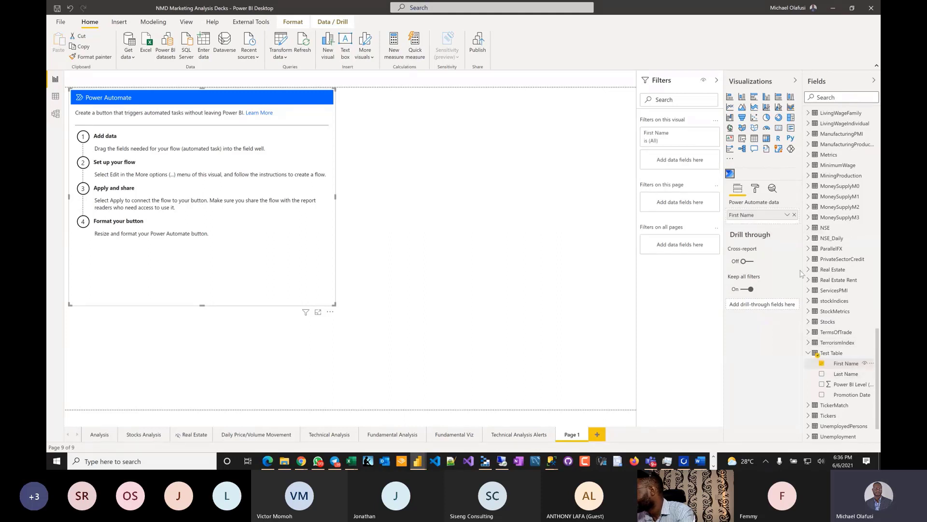
left_click_drag(846, 373, 758, 226)
left_click_drag(843, 384, 740, 235)
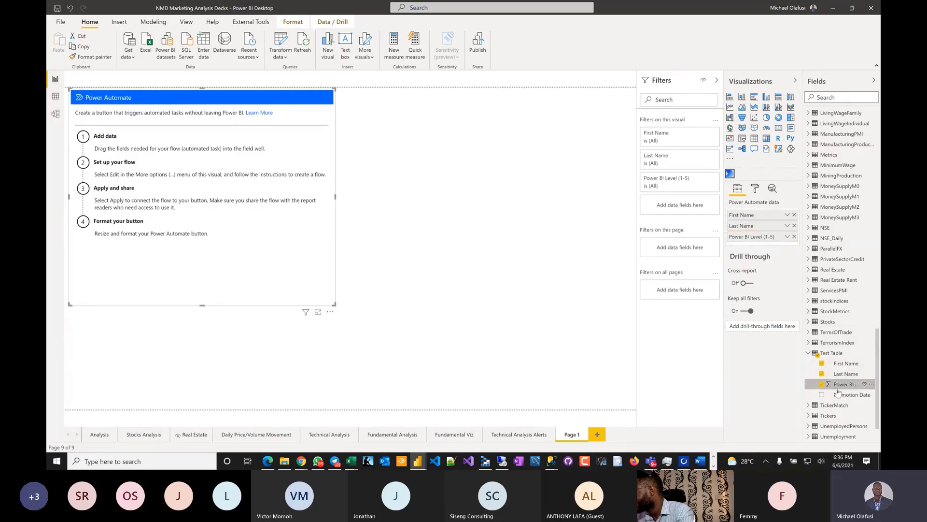
left_click_drag(839, 392, 750, 244)
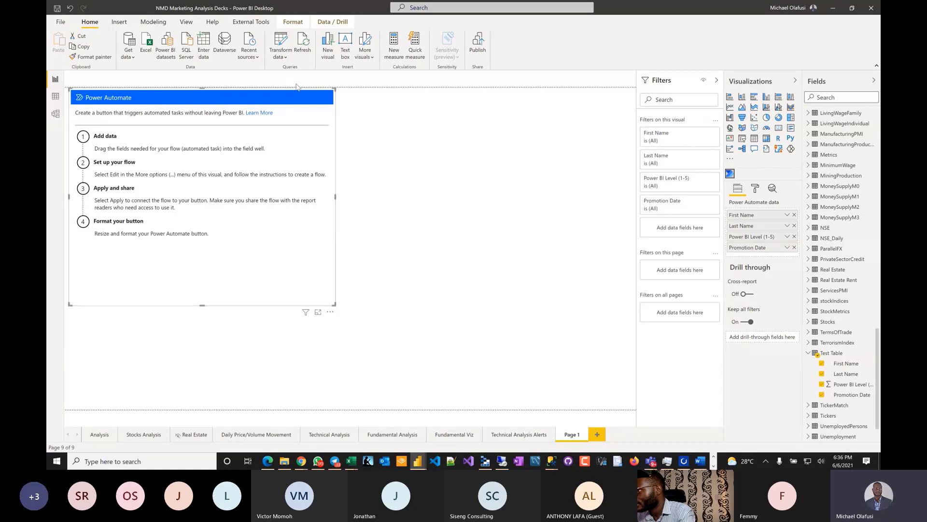
left_click_drag(328, 313, 625, 330)
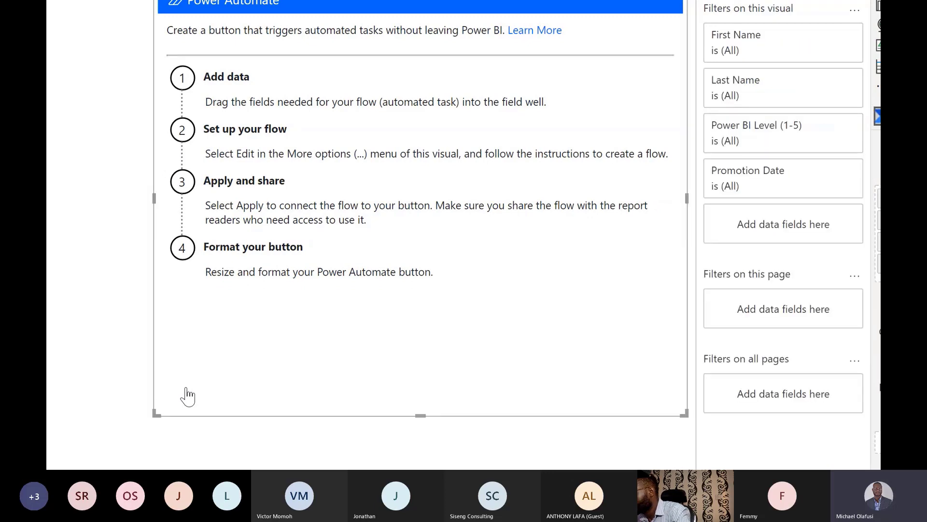
- Edit the Power Automate visual to show its flows and Power BI templates
left_click(676, 57)
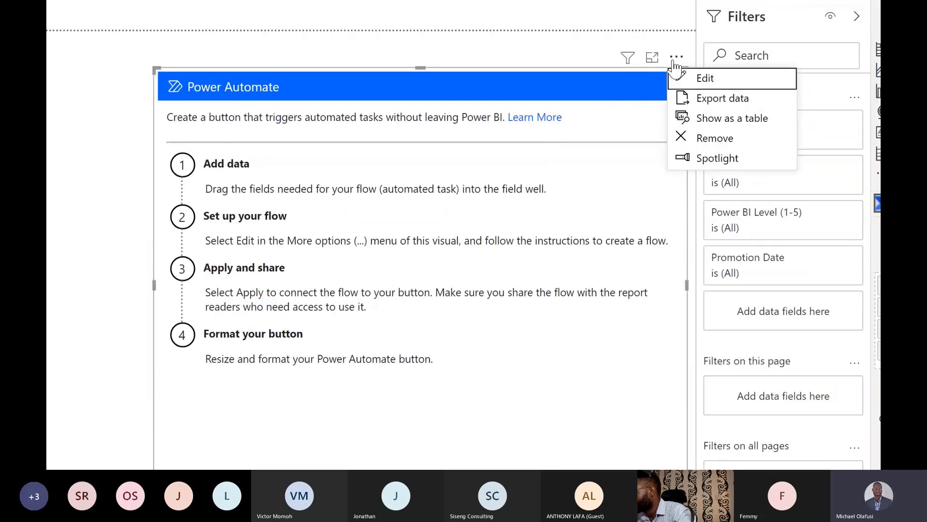
left_click(713, 81)
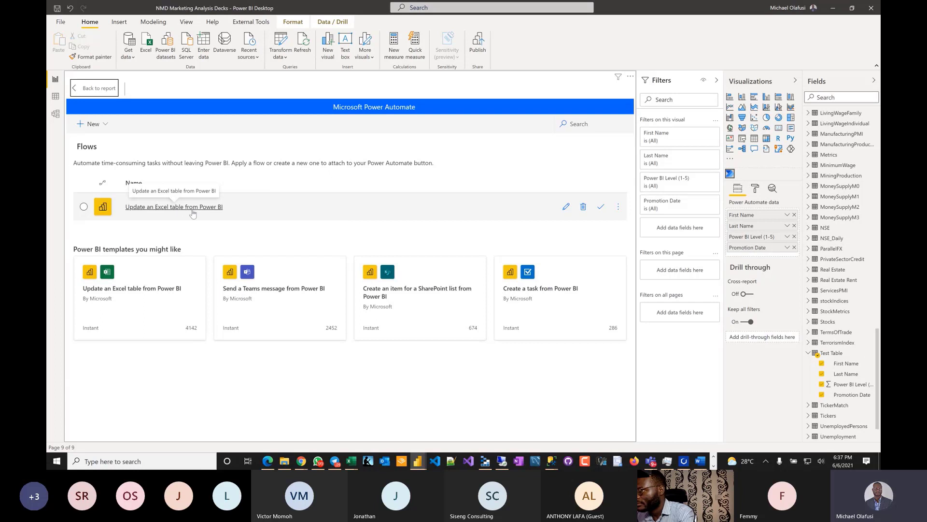
- Open the Update an Excel table from Power BI flow and continue with its Power BI and Excel Online connections
left_click(151, 271)
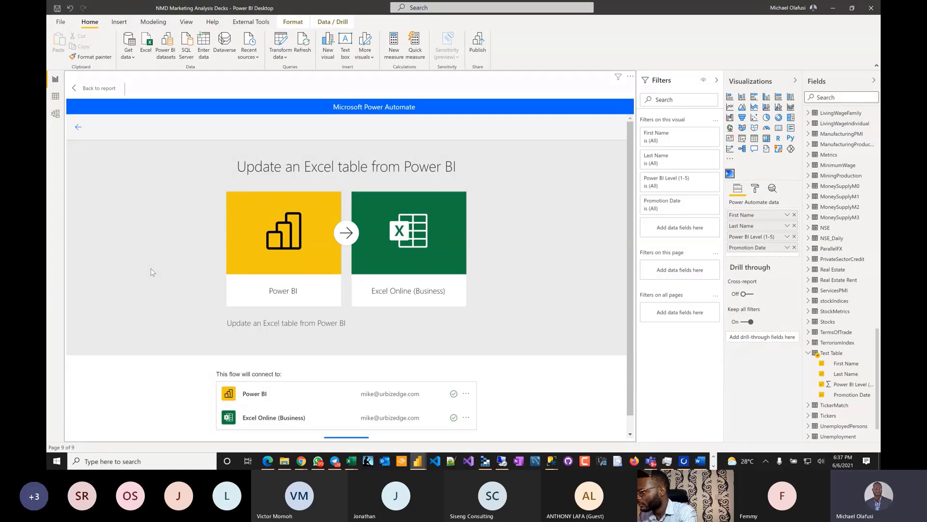
scroll(439, 324, "down", 1)
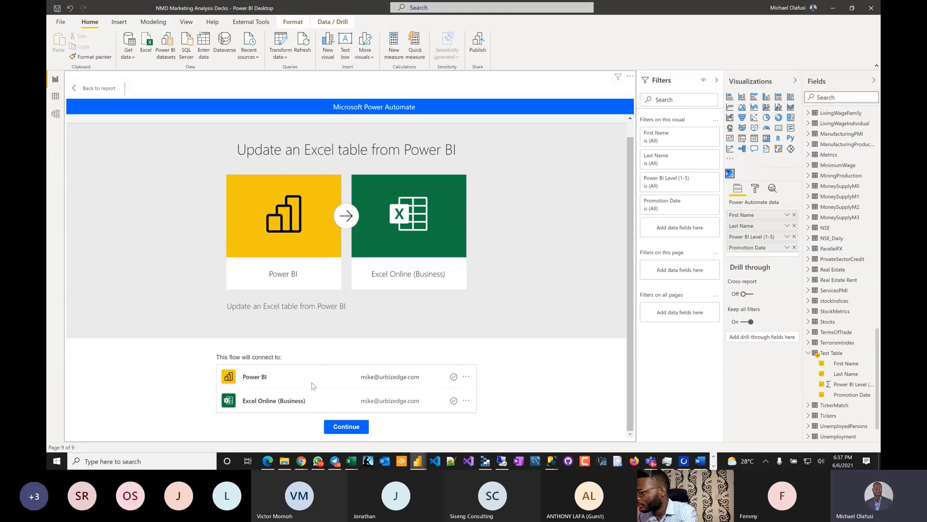
left_click(466, 377)
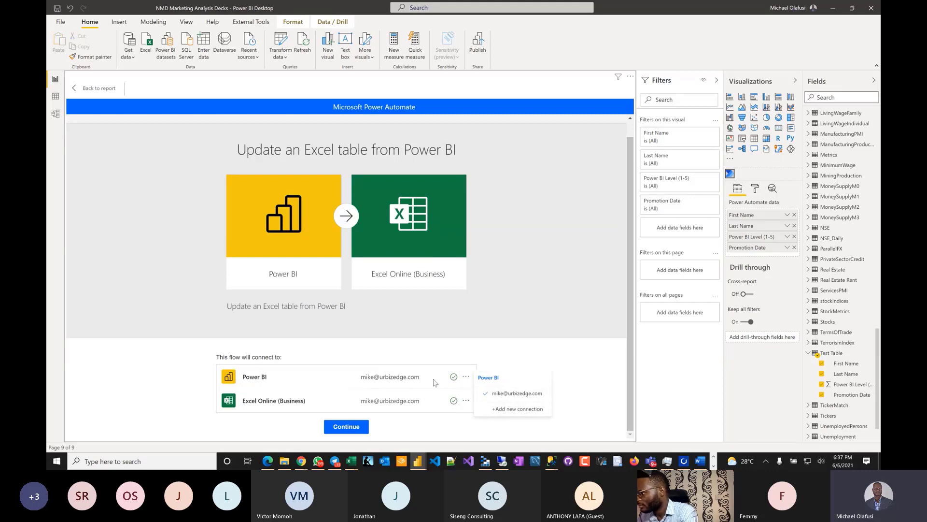
left_click(322, 356)
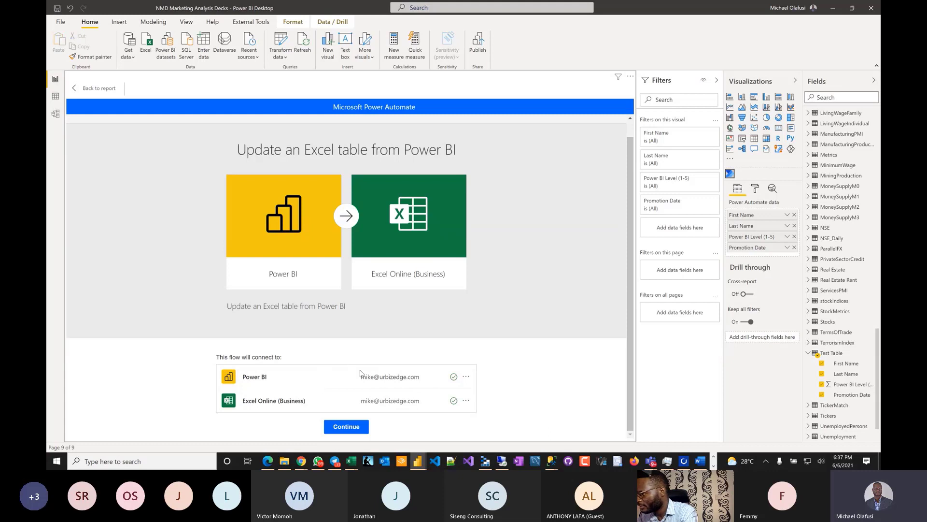
left_click(351, 428)
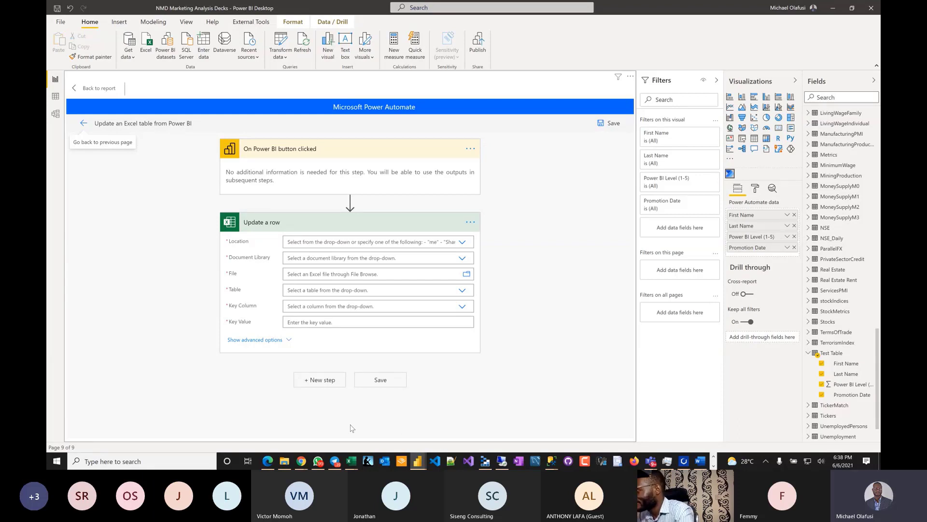
- Set Update a row's location to OneDrive for Business and library to OneDrive, then browse for the Excel file
left_click(463, 243)
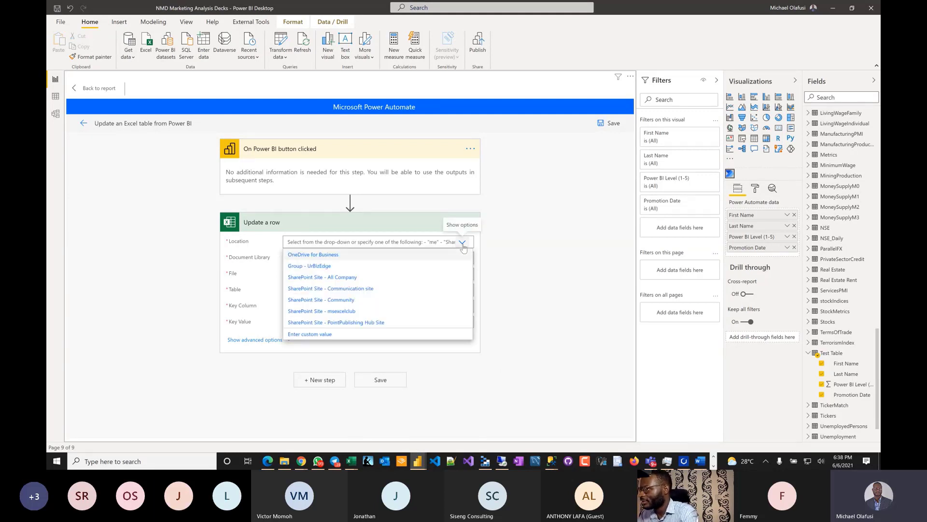
left_click(326, 256)
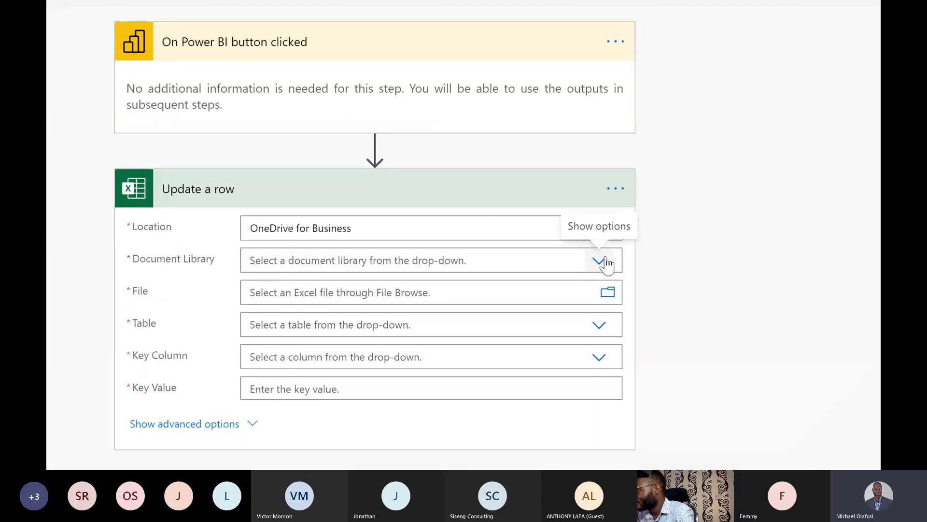
left_click(605, 261)
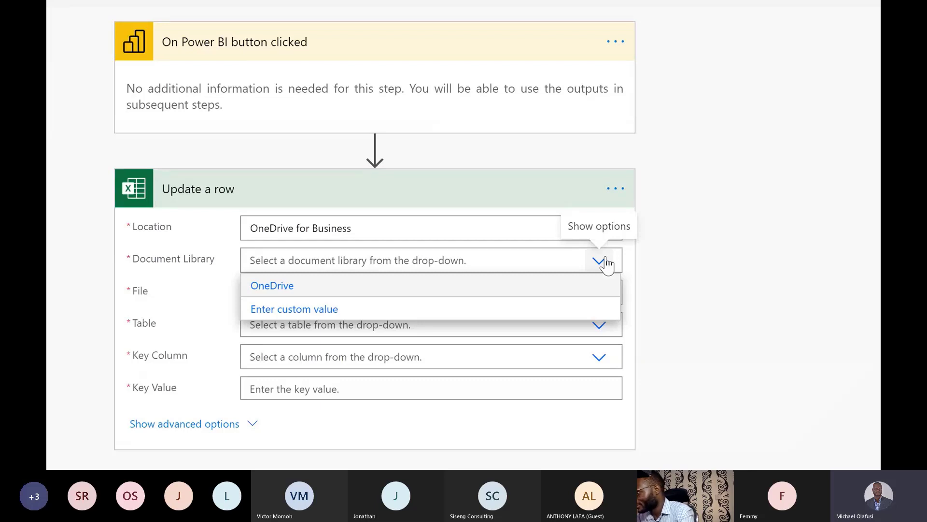
left_click(270, 285)
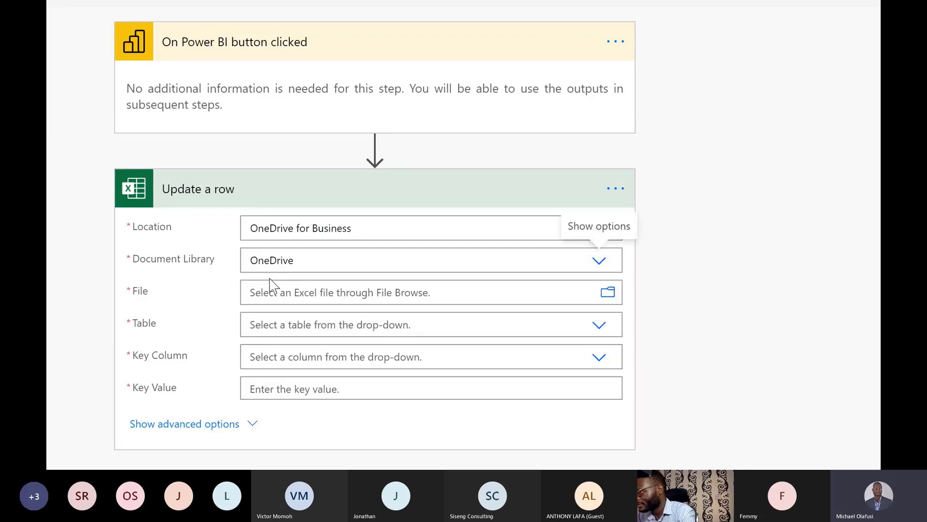
left_click(609, 294)
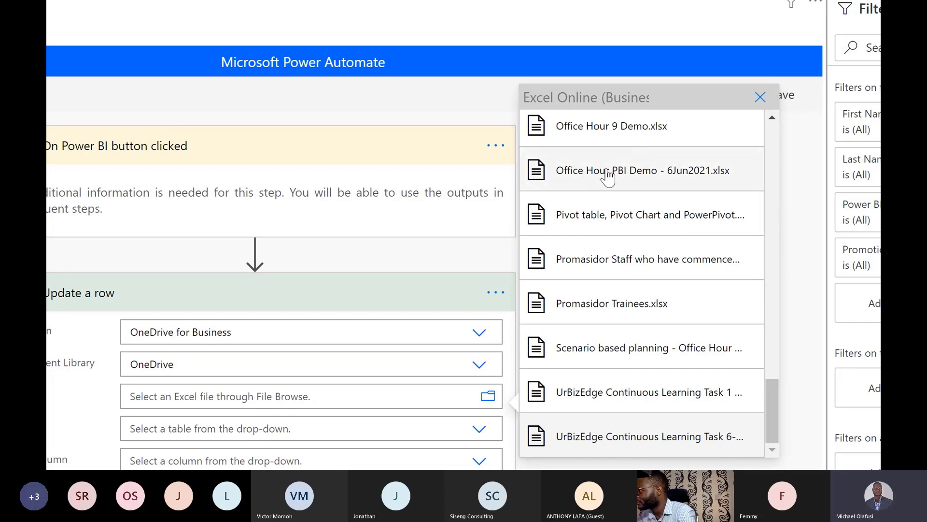
- Pick Office Hour PBI Demo - 6Jun2021.xlsx as the Update a row file
left_click(672, 182)
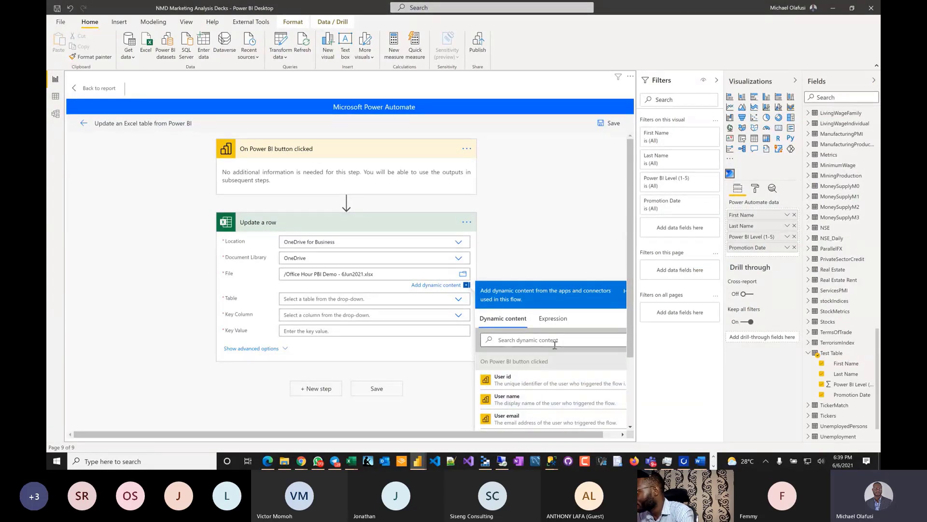
scroll(551, 377, "down", 3)
scroll(555, 349, "down", 1)
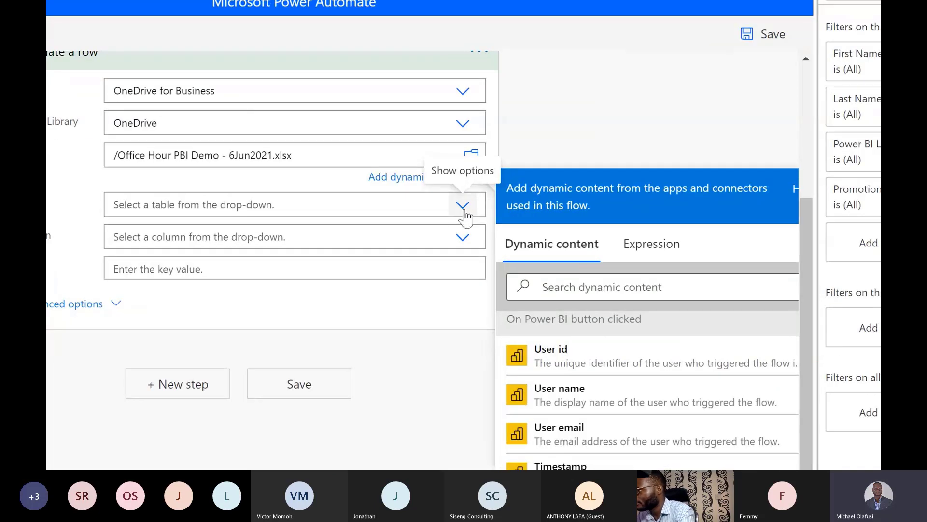
- Choose Table1 as the table and ID as the key column in Update a row
left_click(468, 207)
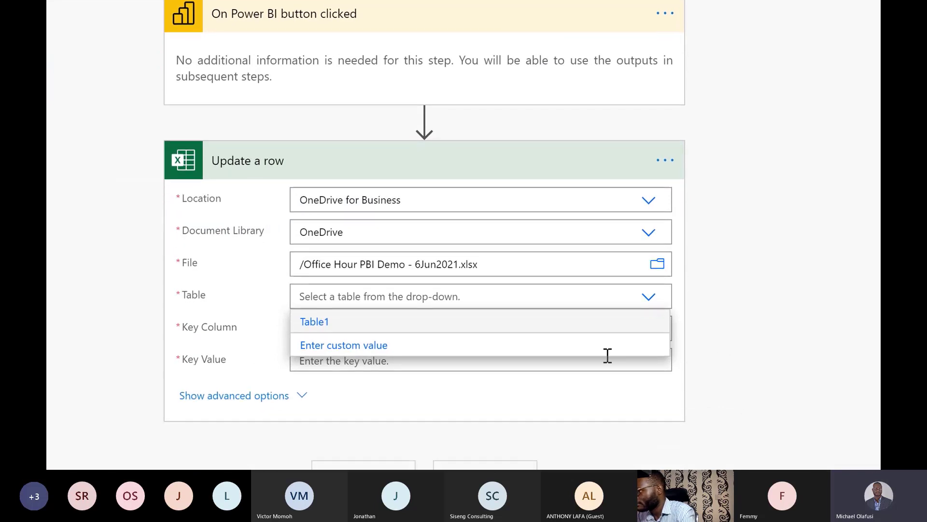
left_click(324, 323)
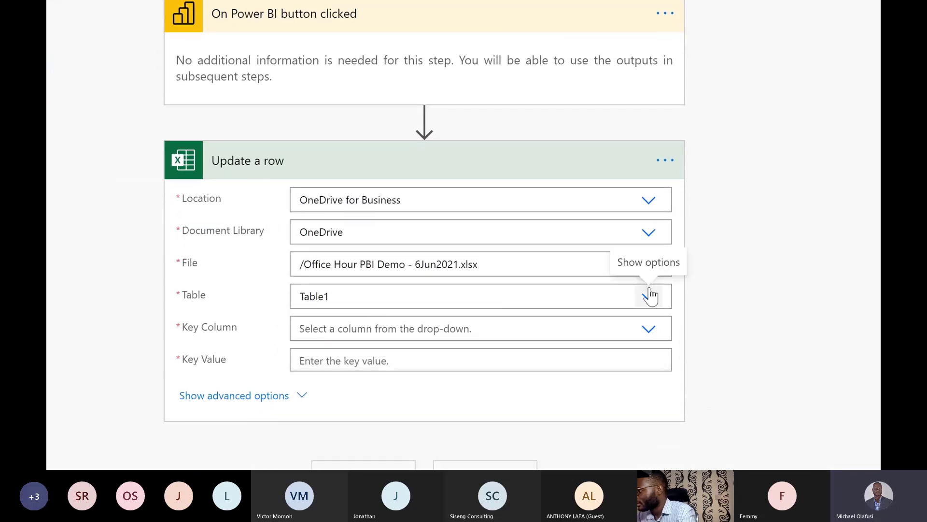
left_click(648, 330)
scroll(708, 418, "down", 2)
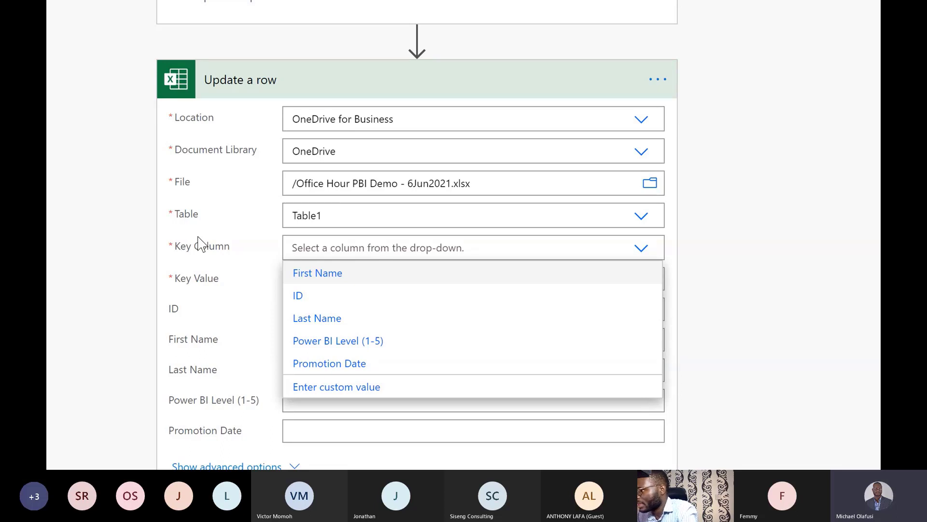
left_click(298, 296)
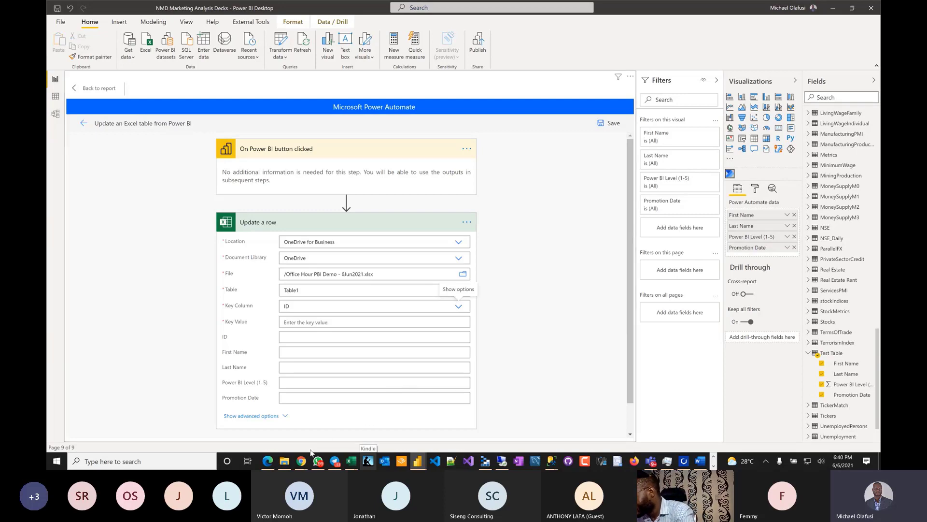
- Open the Office Hour PBI Demo - 6Jun2021 workbook in Excel for the web, signing in with the work account
key("alt+Tab")
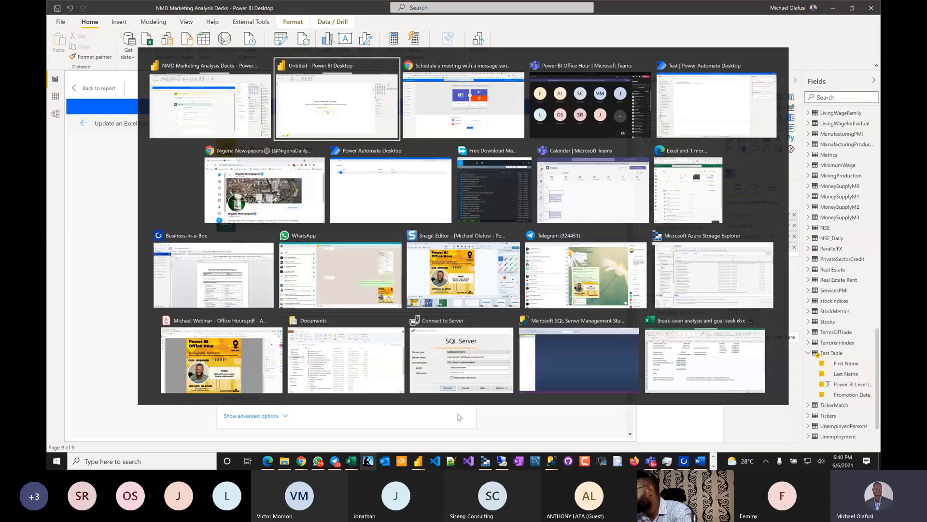
key("alt+Tab")
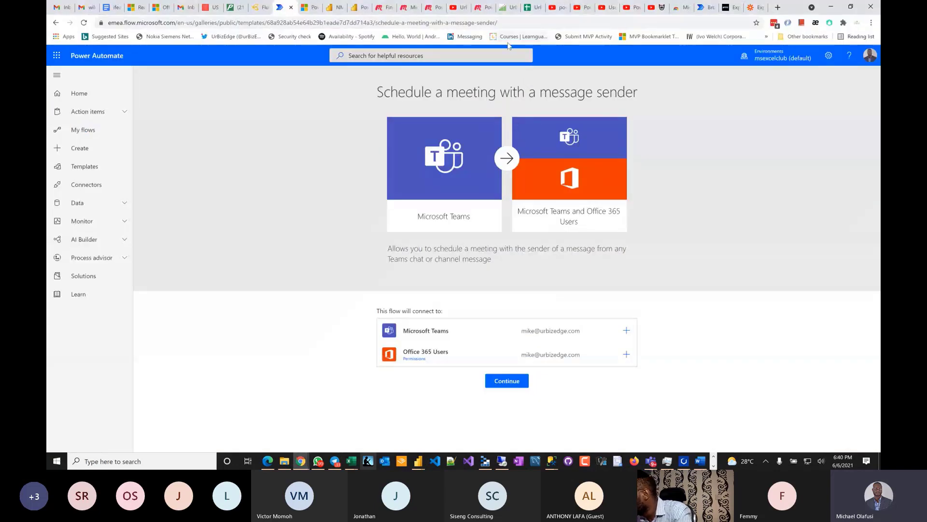
left_click(777, 8)
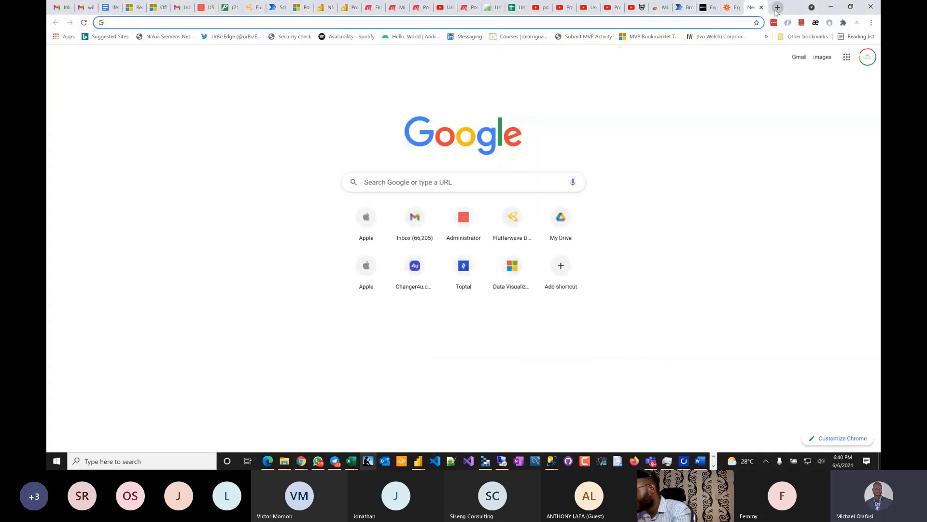
type("excel")
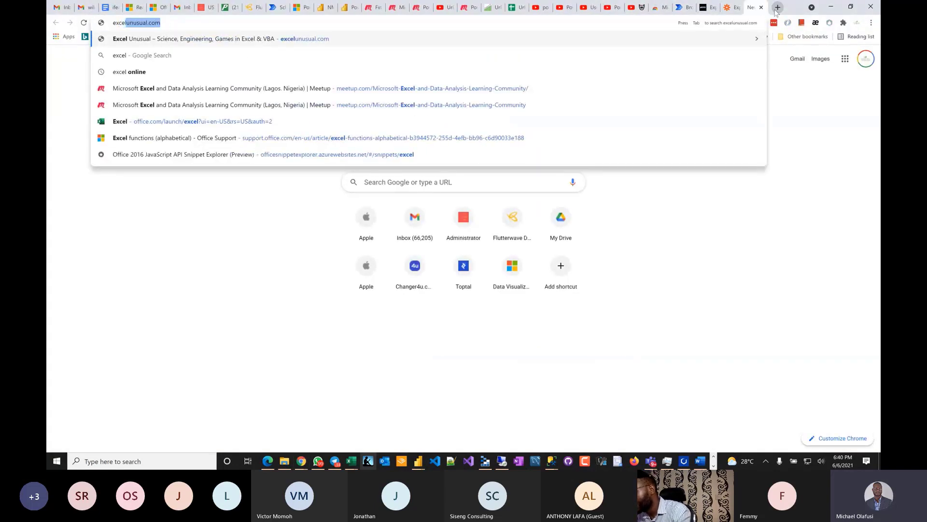
left_click(229, 124)
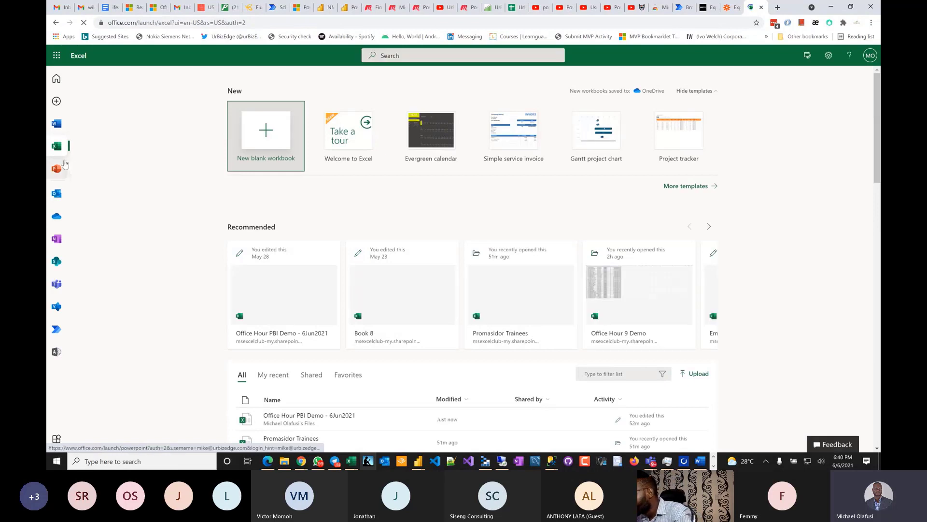
left_click(298, 286)
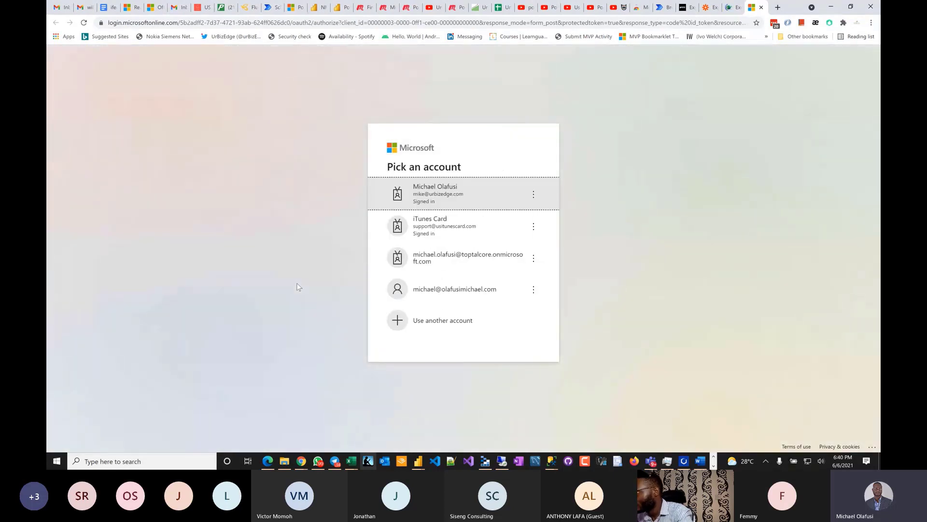
left_click(430, 193)
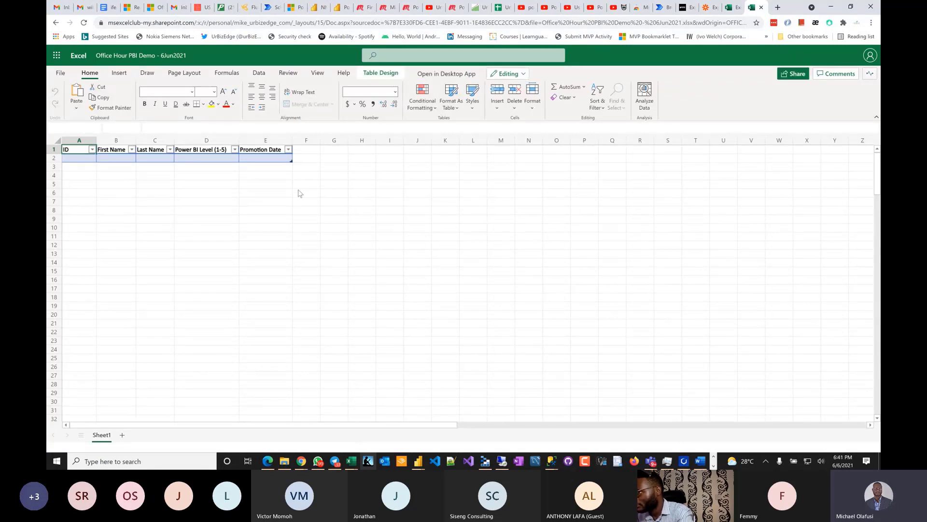
- Zoom in to check the five-column table's empty first data row, then return to the flow
key("ctrl+plus")
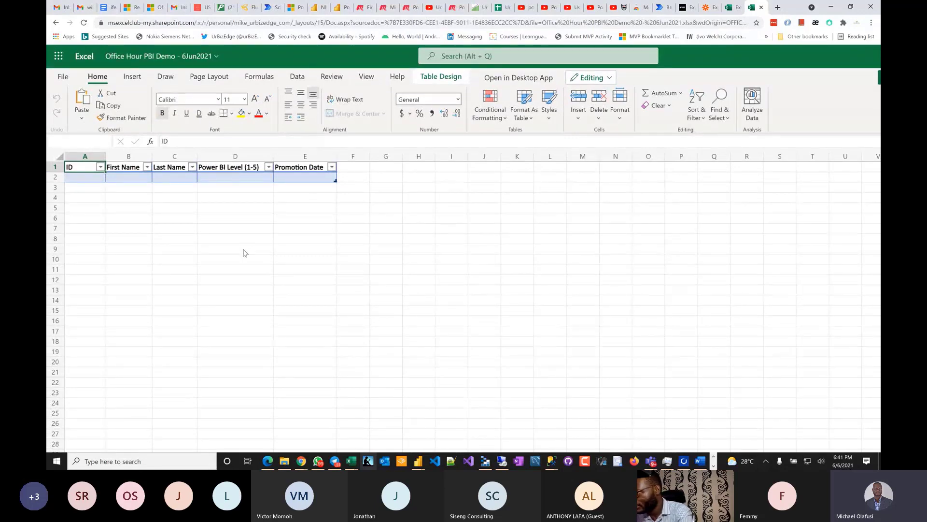
left_click(83, 179)
left_click(118, 180)
left_click(168, 180)
left_click(217, 178)
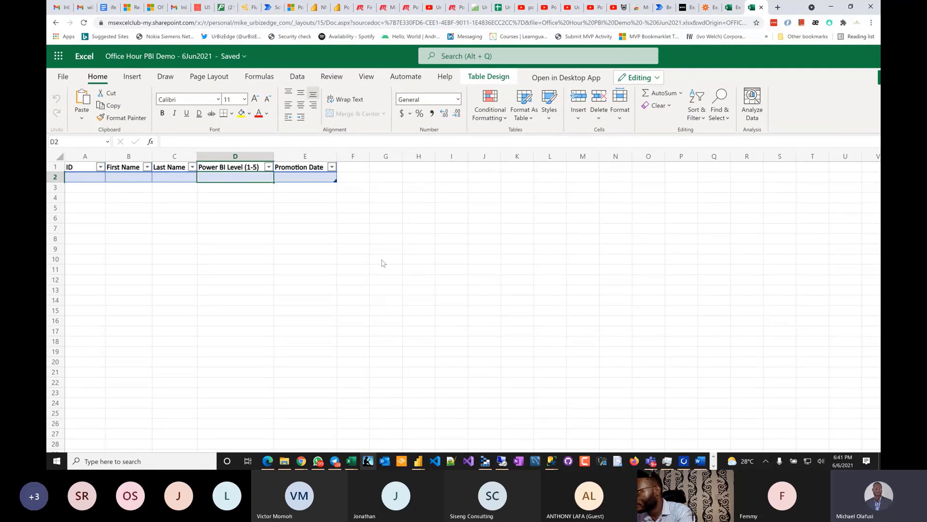
key("alt+Tab")
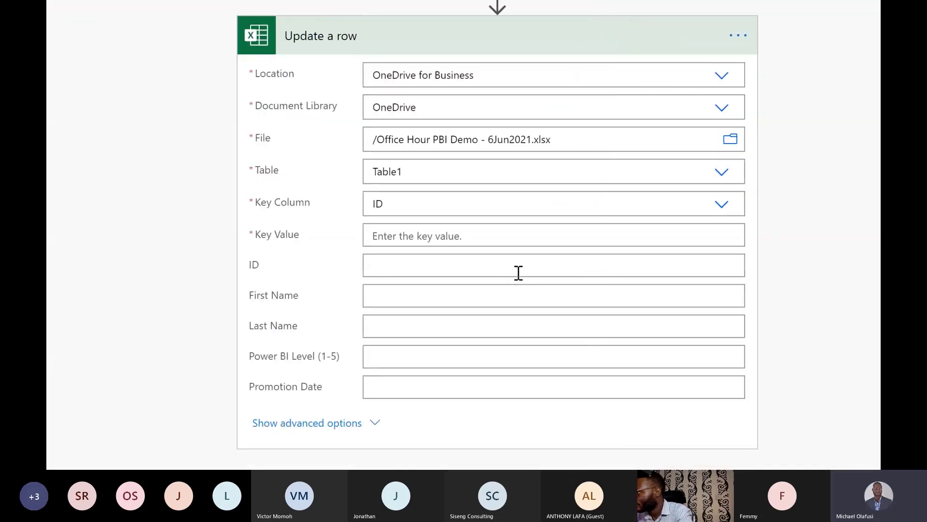
- Set the Update a row Key Value to Power BI data First Name, which wraps it in Apply to each
left_click(712, 227)
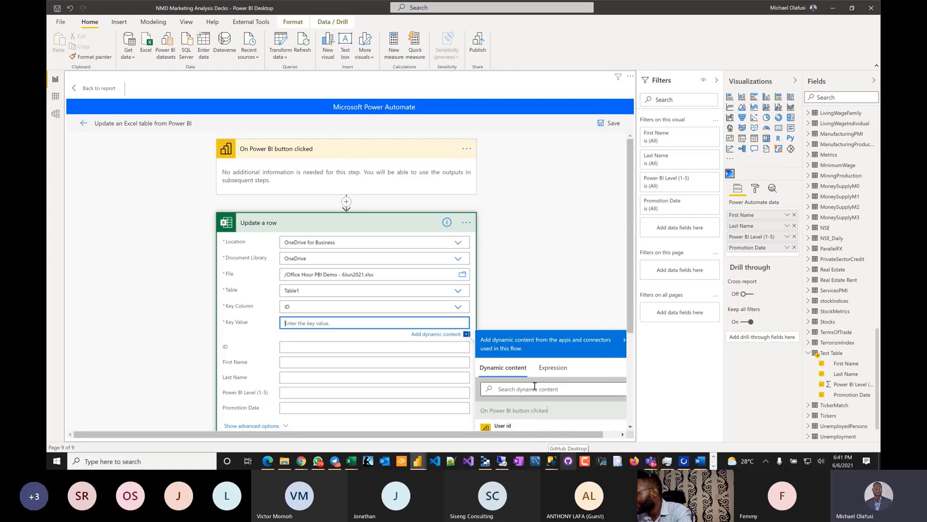
scroll(536, 390, "down", 2)
scroll(535, 389, "down", 1)
scroll(535, 389, "down", 4)
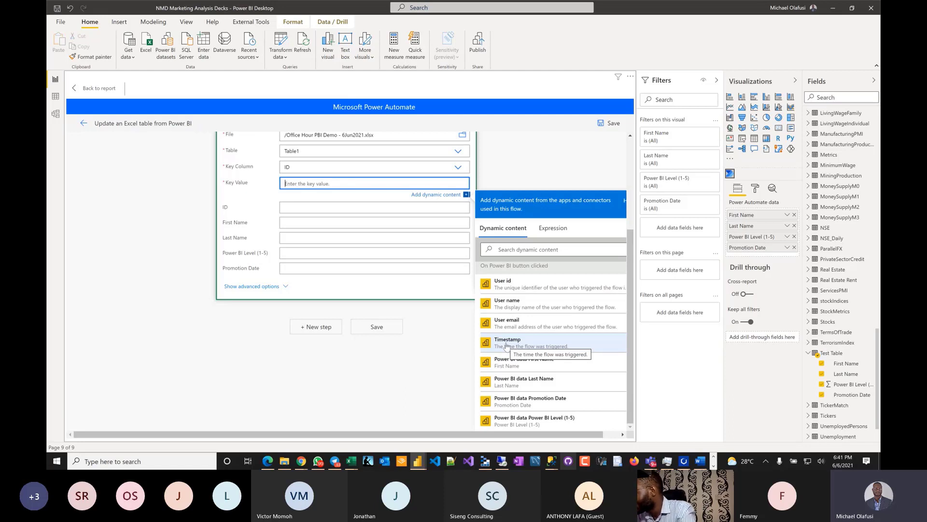
left_click(506, 346)
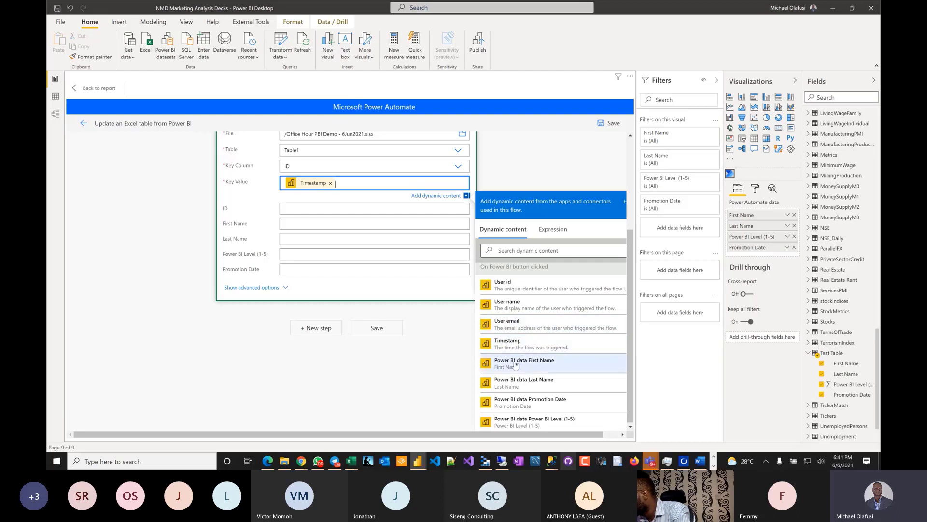
left_click(554, 366)
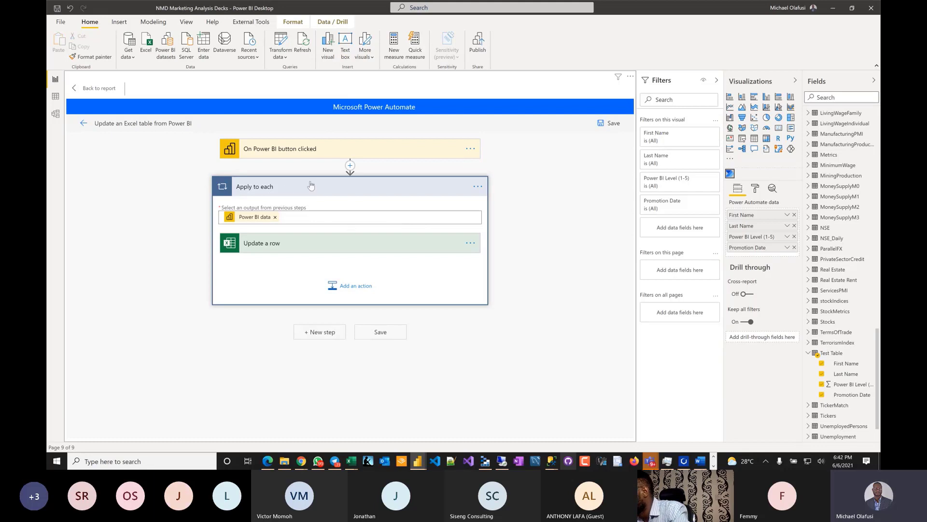
- Replace the Apply to each loop input with Power BI data First Name
left_click(278, 216)
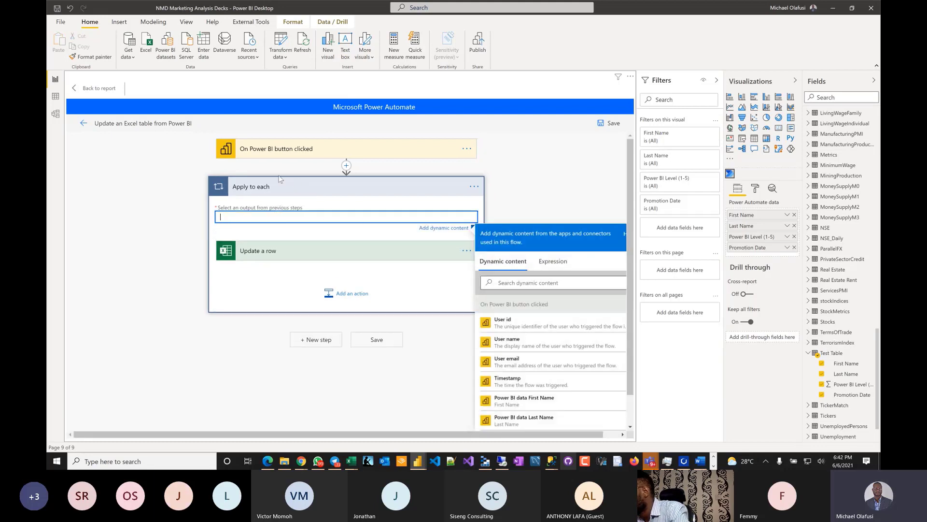
left_click(347, 166)
left_click(505, 176)
left_click(252, 187)
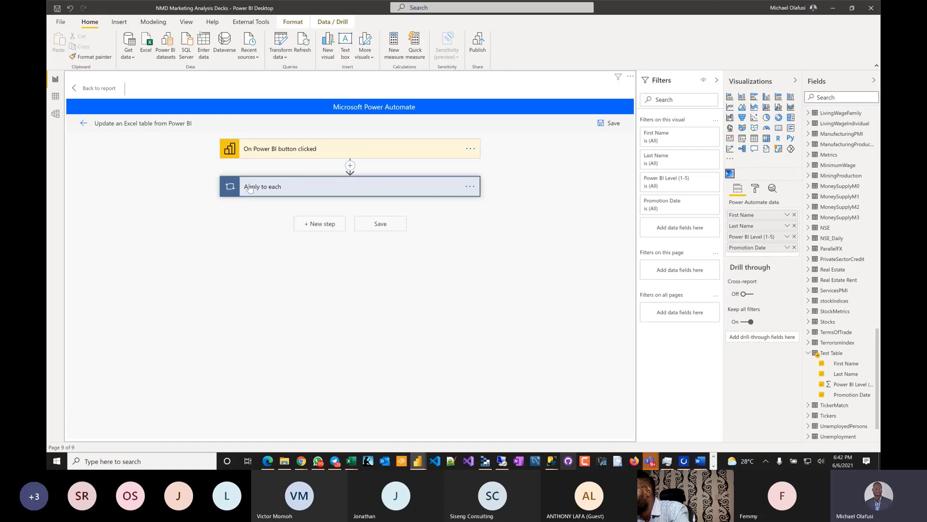
left_click(258, 187)
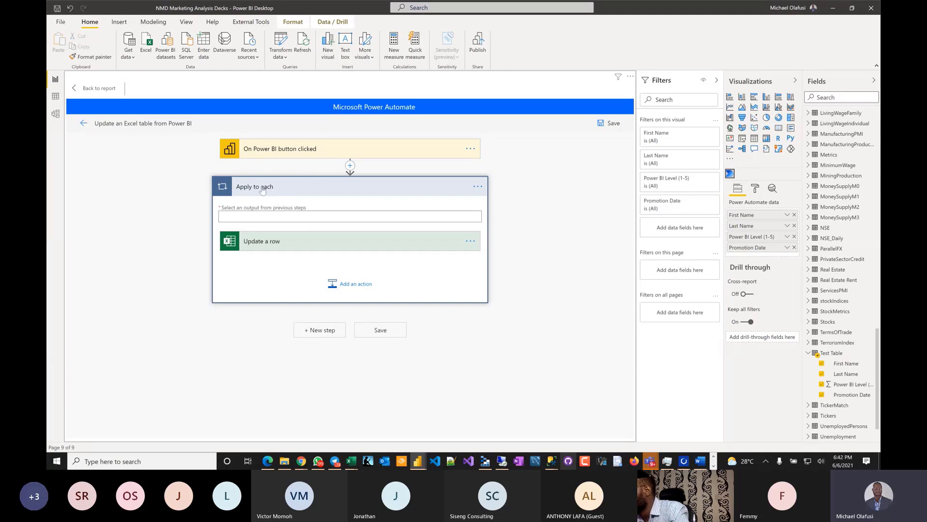
left_click(282, 218)
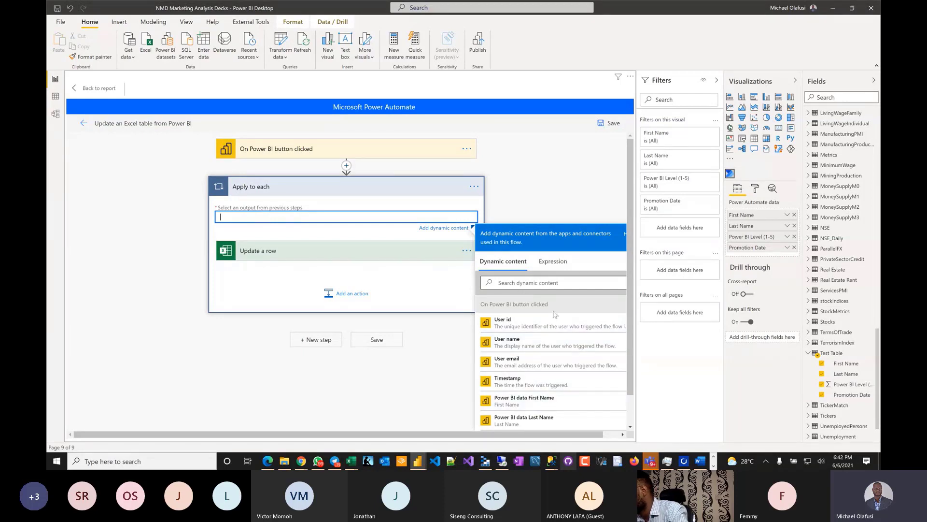
scroll(555, 315, "down", 1)
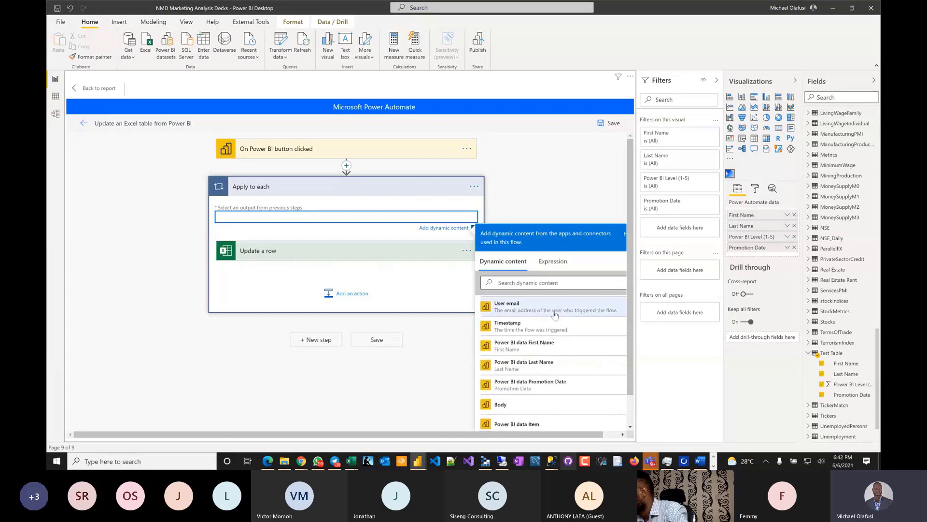
left_click(546, 345)
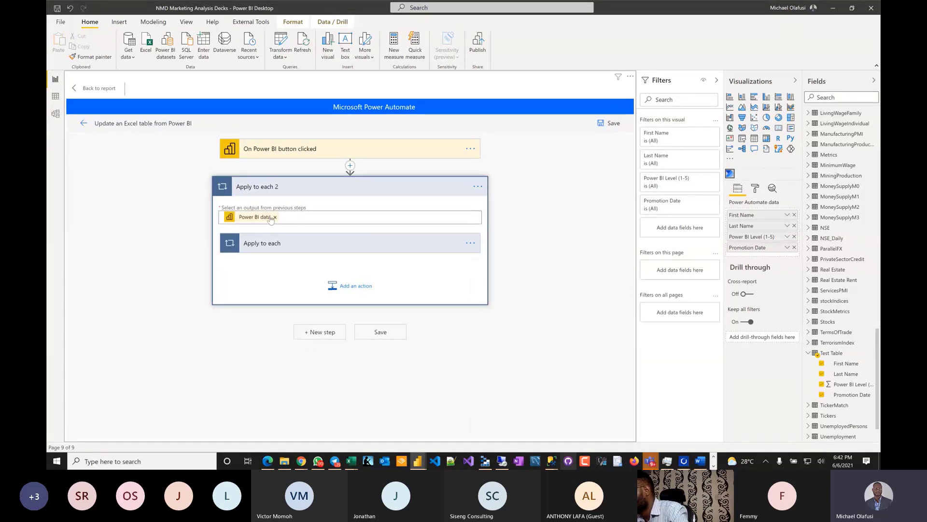
- Add a new action after Update a row inside the inner Apply to each loop
left_click(251, 245)
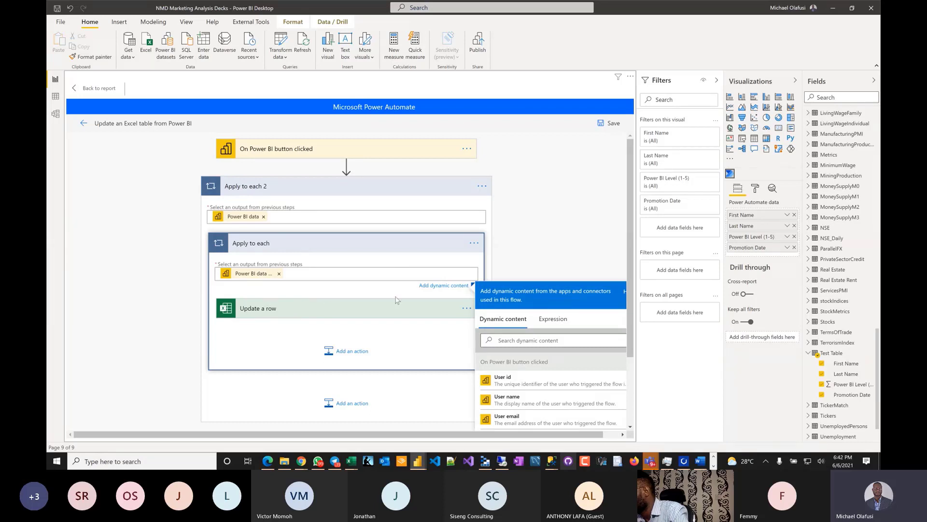
left_click(465, 309)
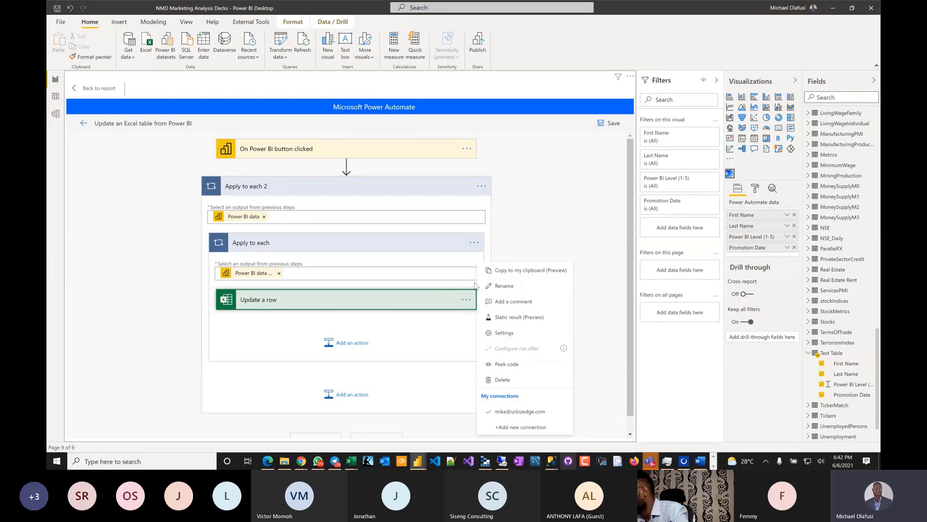
left_click(228, 303)
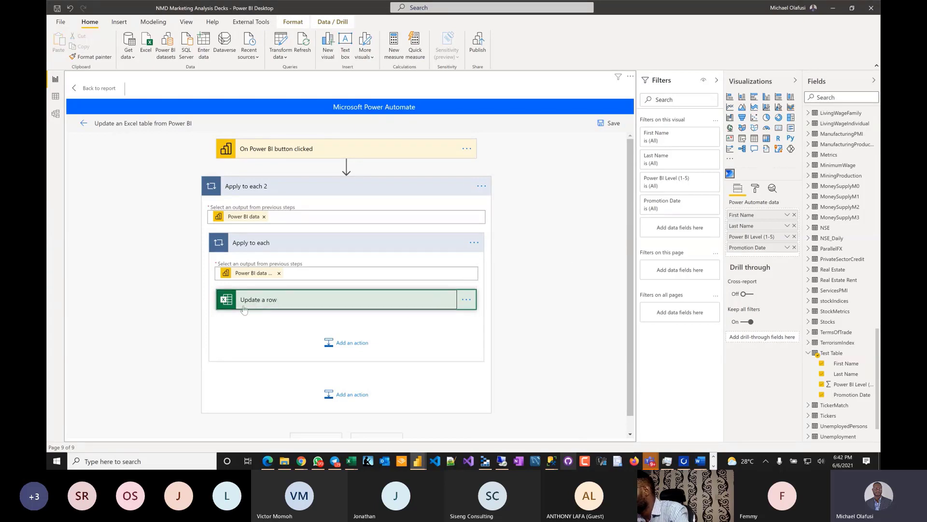
left_click(342, 344)
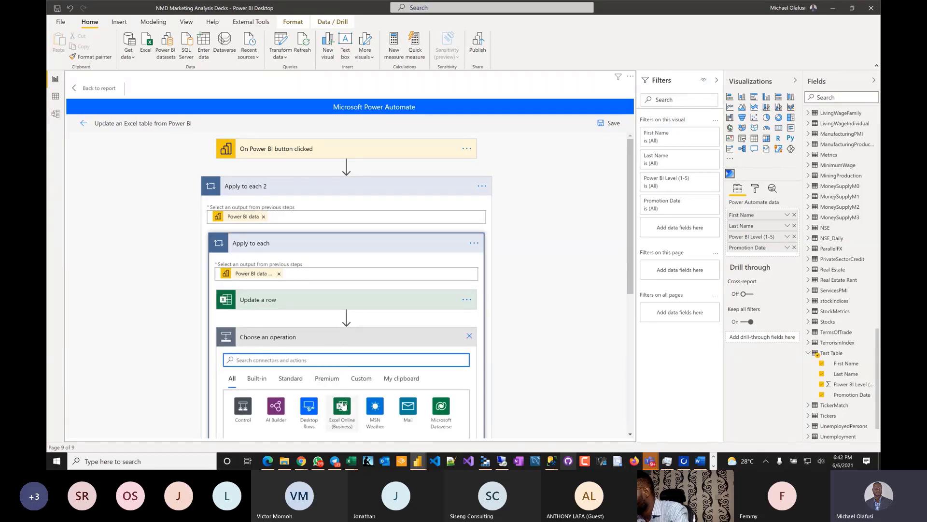
- Add an Excel Online (Business) Add a row into a table action and delete the Update a row step
left_click(343, 407)
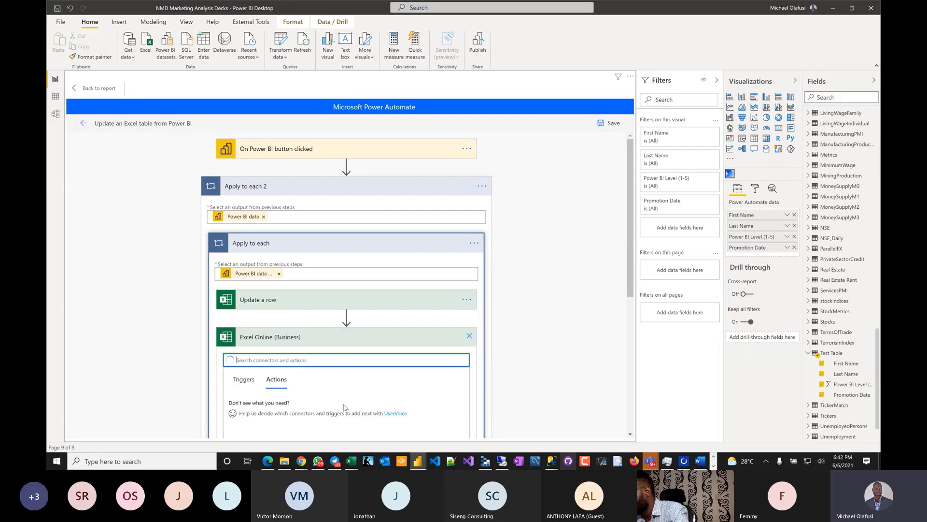
scroll(311, 359, "down", 5)
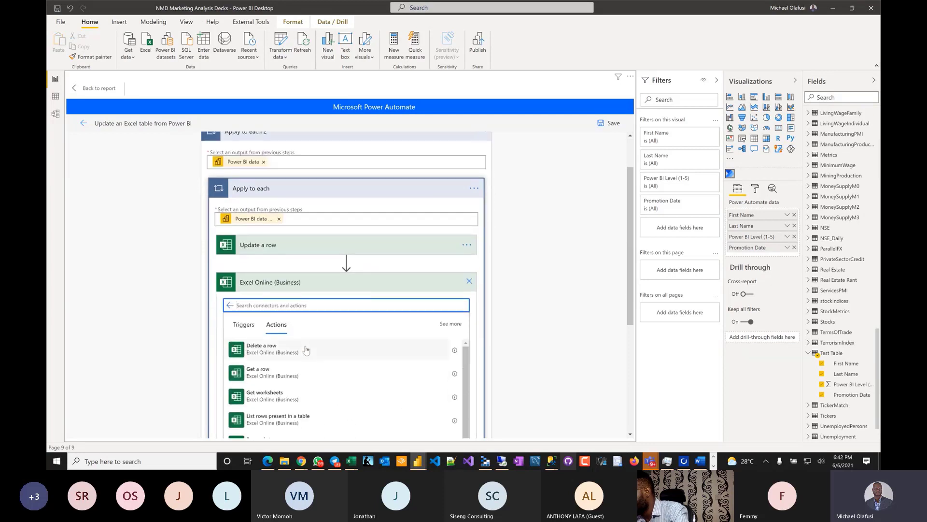
scroll(306, 349, "down", 5)
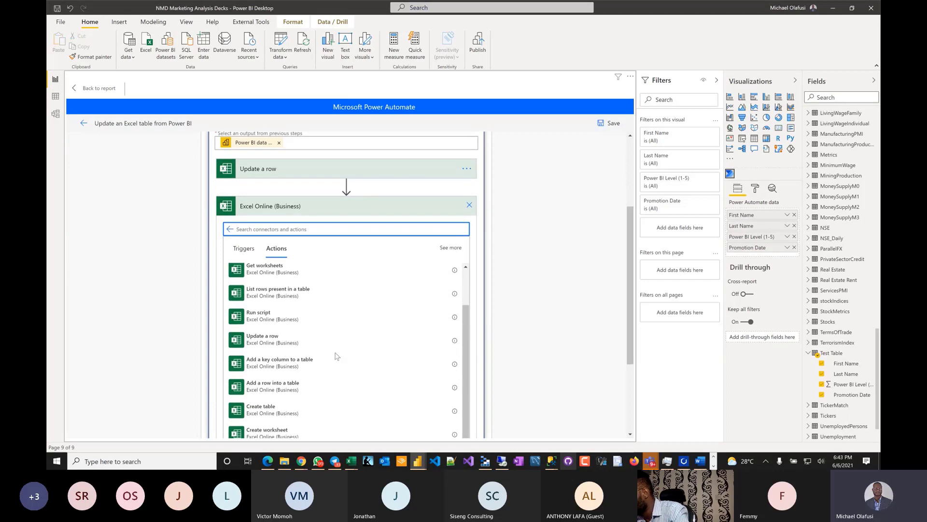
scroll(336, 357, "down", 2)
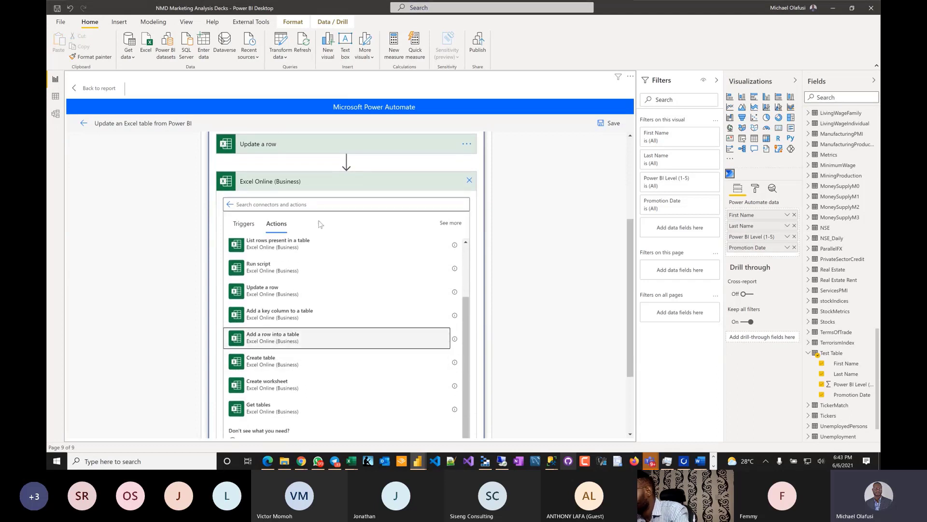
left_click(276, 337)
scroll(336, 209, "up", 4)
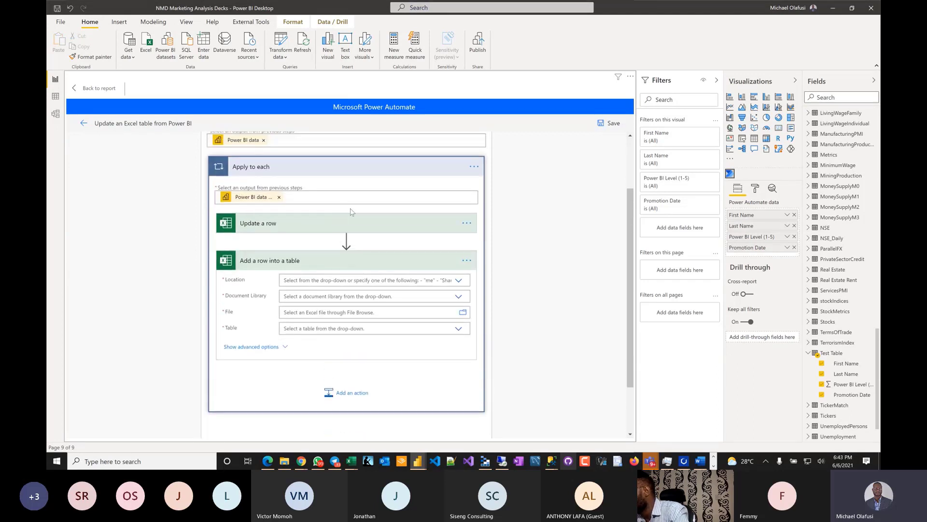
left_click(466, 225)
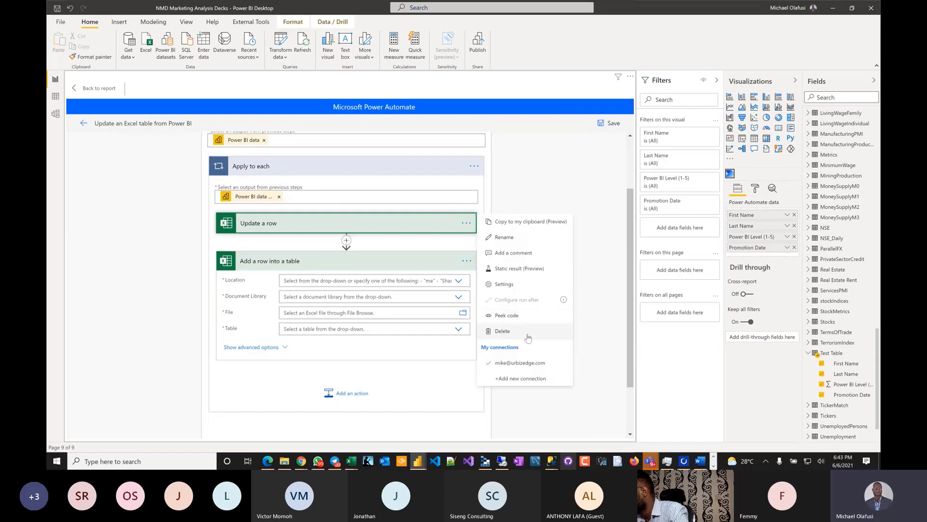
left_click(507, 331)
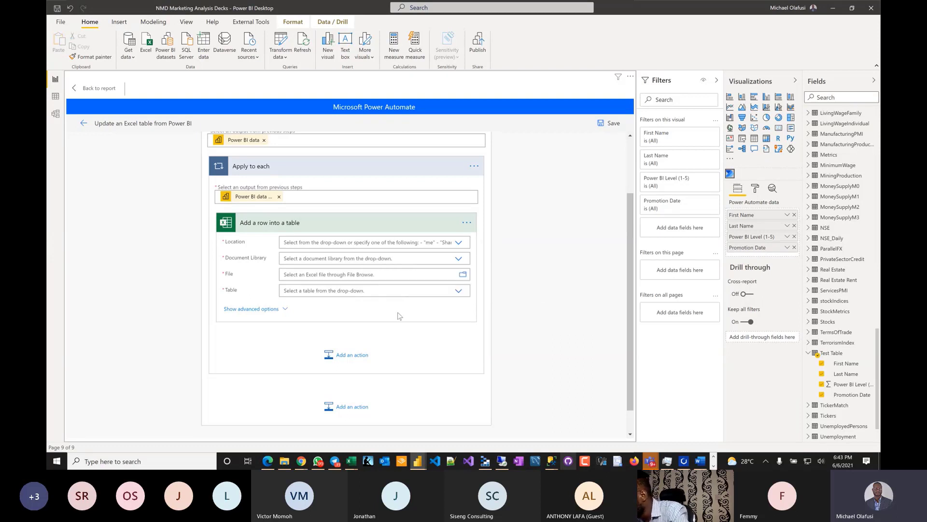
- Target OneDrive for Business, library OneDrive, file Office Hour PBI Demo - 6Jun2021.xlsx, and Table1
left_click(461, 247)
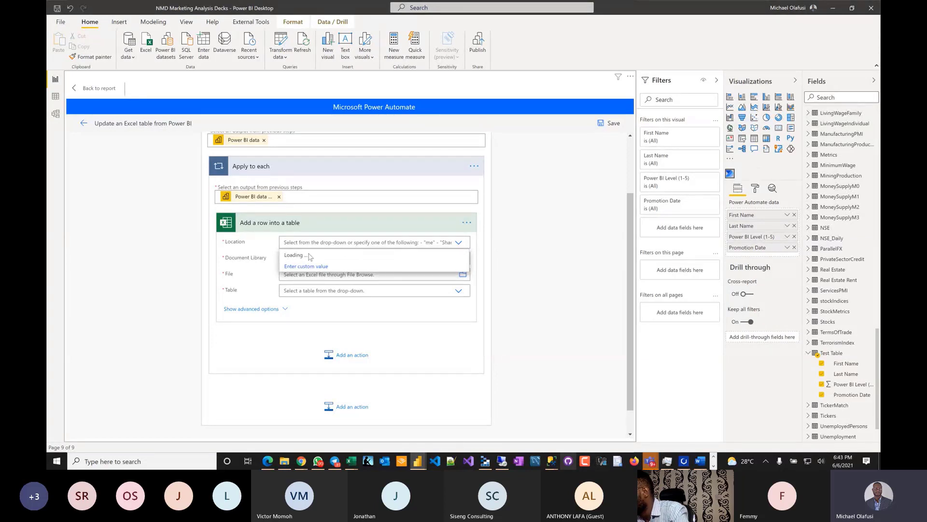
left_click(462, 246)
left_click(462, 246)
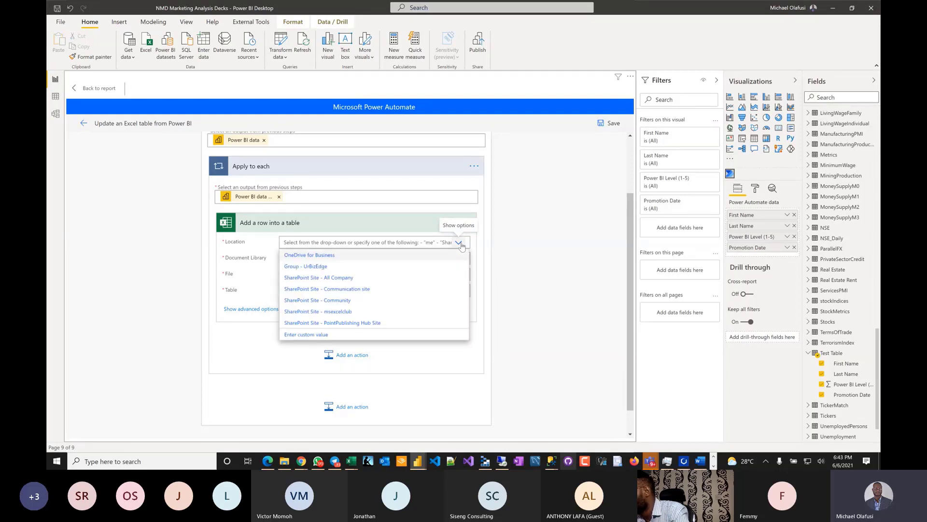
left_click(318, 256)
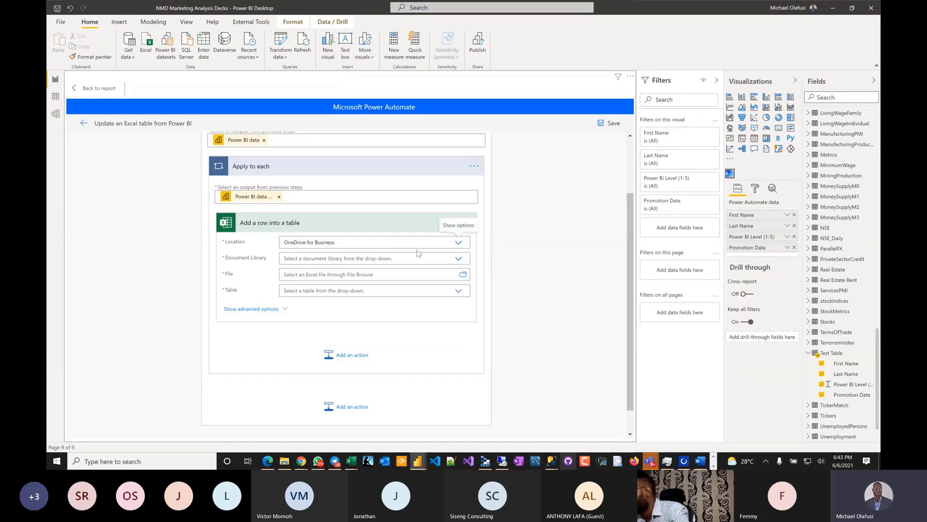
left_click(459, 259)
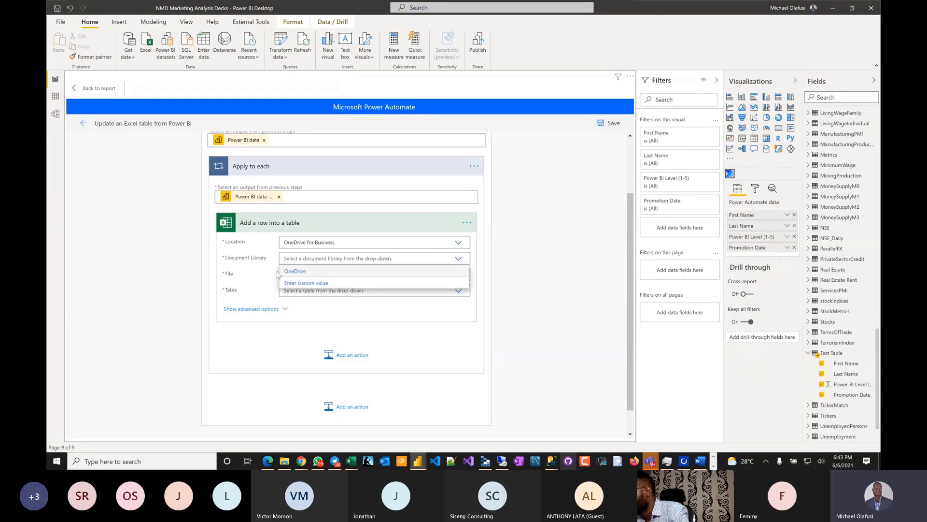
left_click(297, 271)
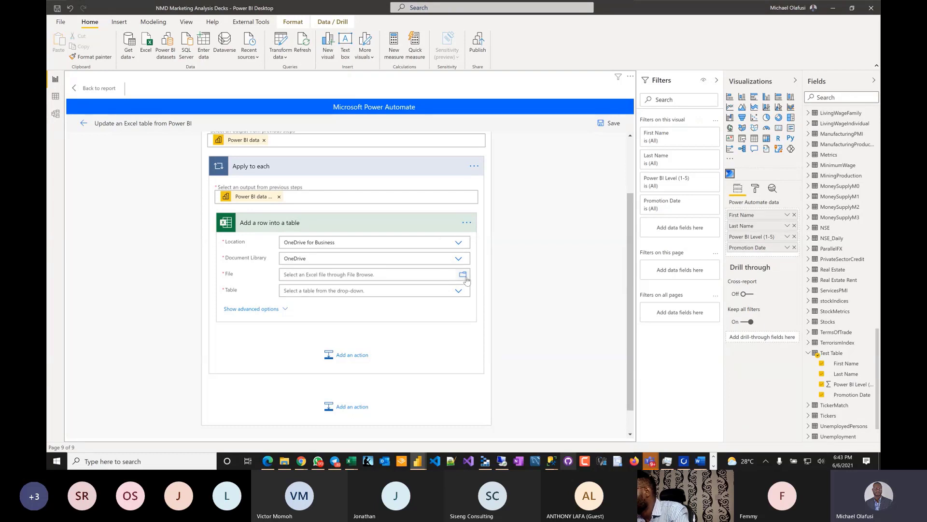
left_click(462, 274)
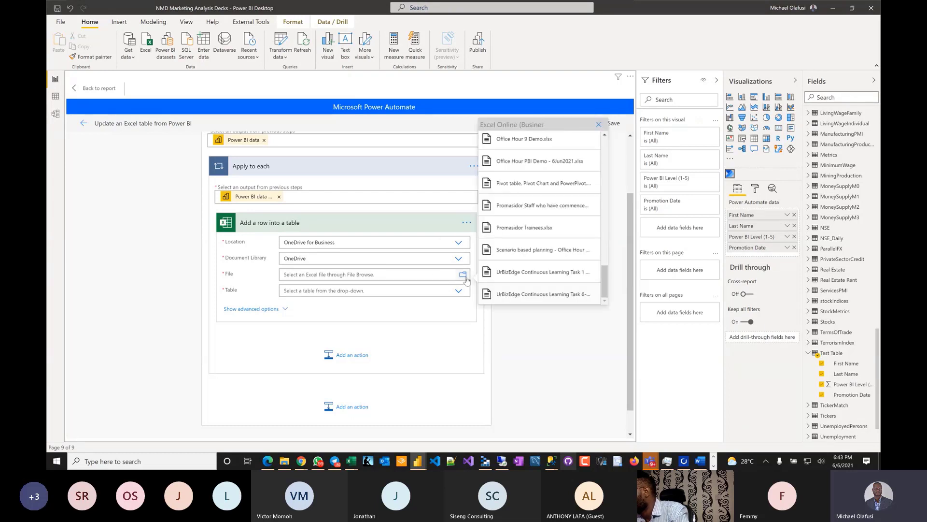
left_click(565, 163)
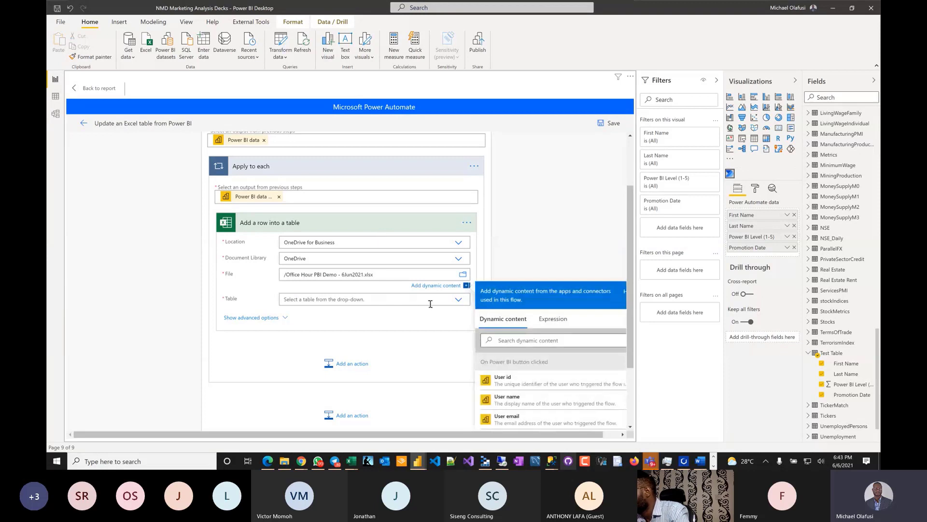
left_click(457, 299)
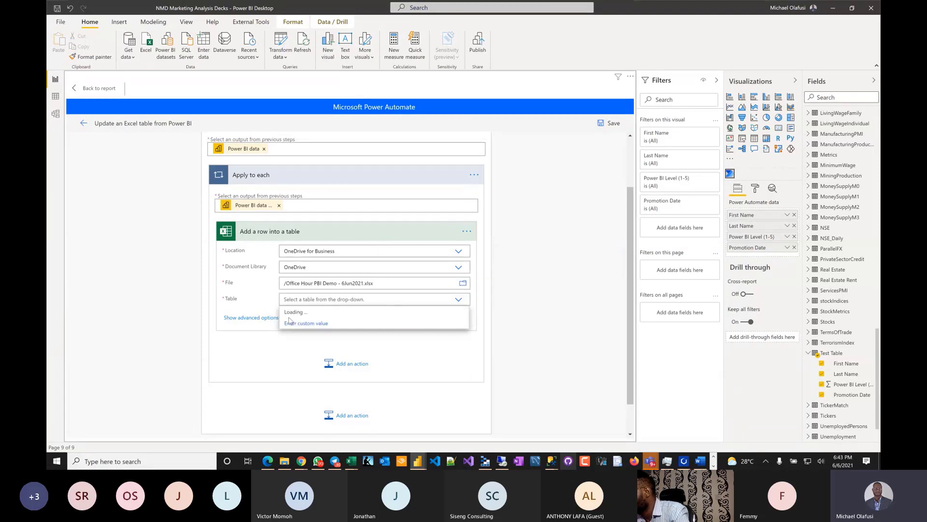
left_click(298, 312)
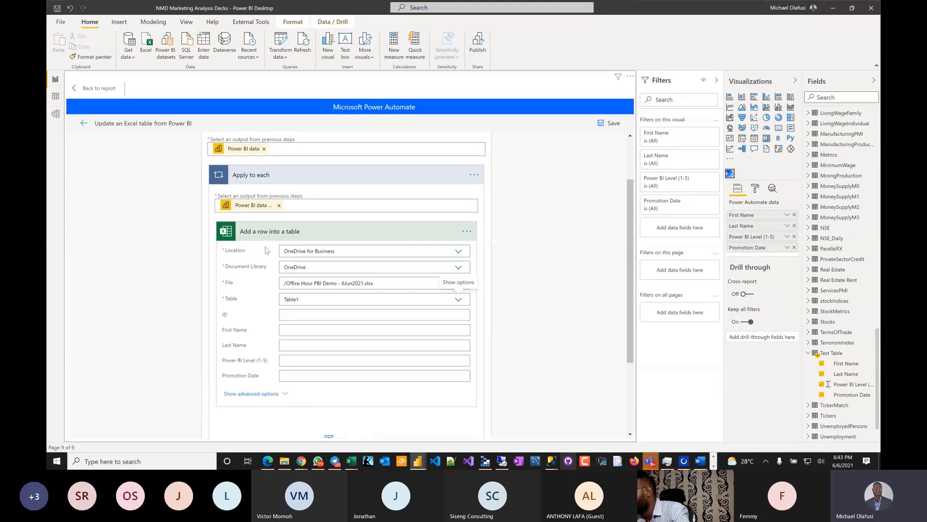
scroll(338, 316, "down", 1)
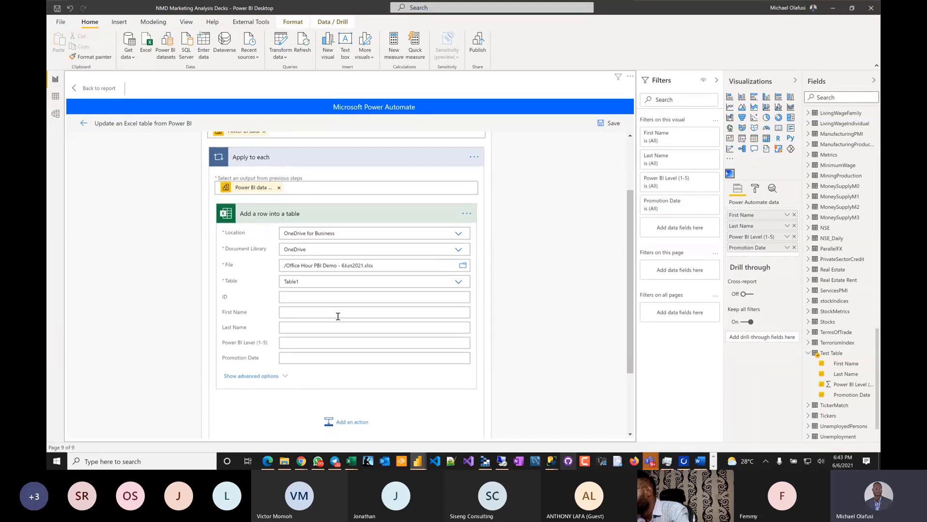
- Map ID to Timestamp, and First Name and Last Name to their Power BI data values
left_click(320, 299)
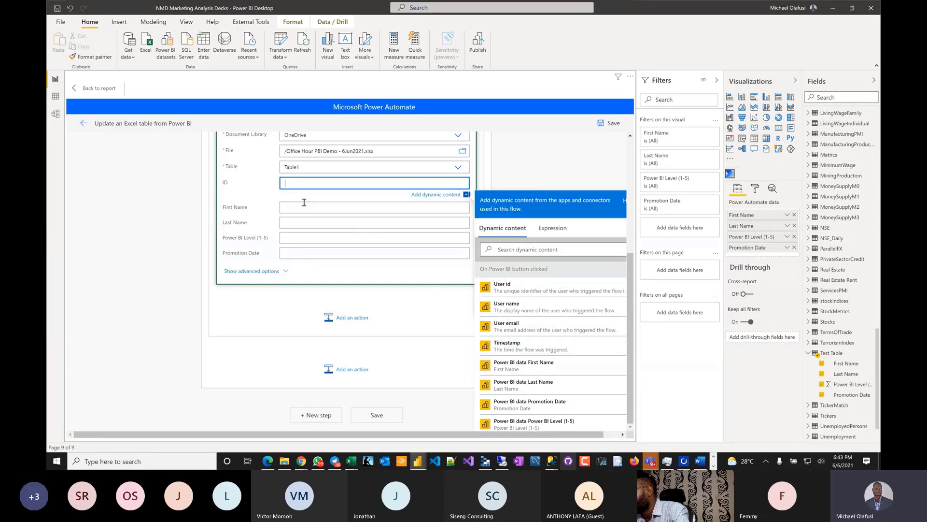
left_click(527, 344)
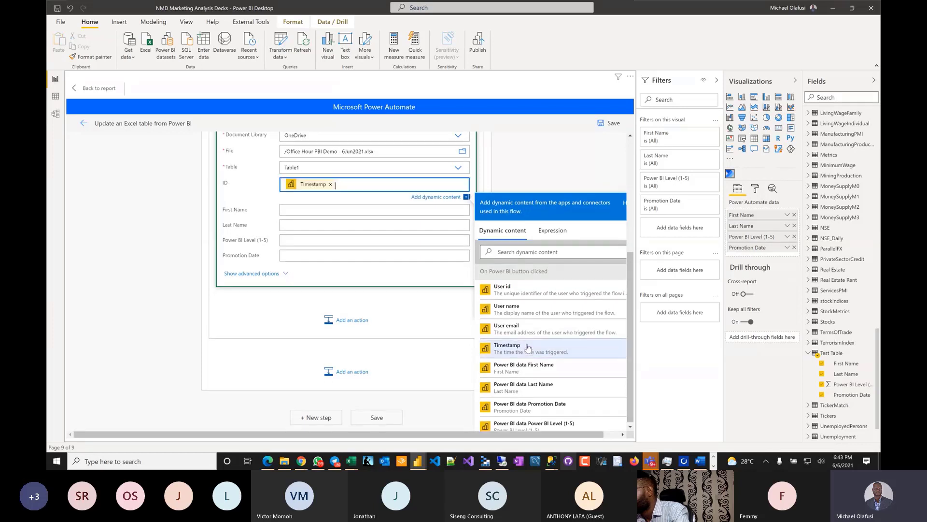
left_click(324, 209)
left_click(524, 394)
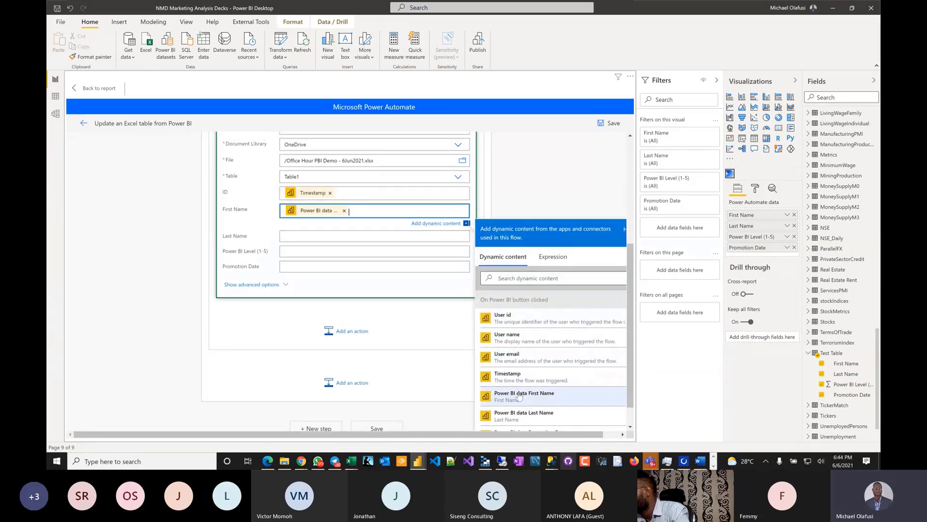
left_click(361, 243)
left_click(348, 234)
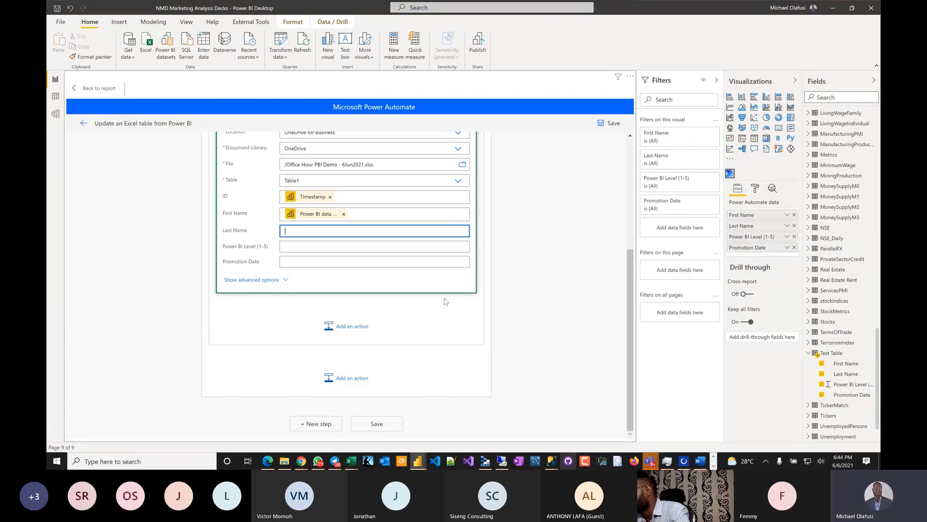
left_click(568, 407)
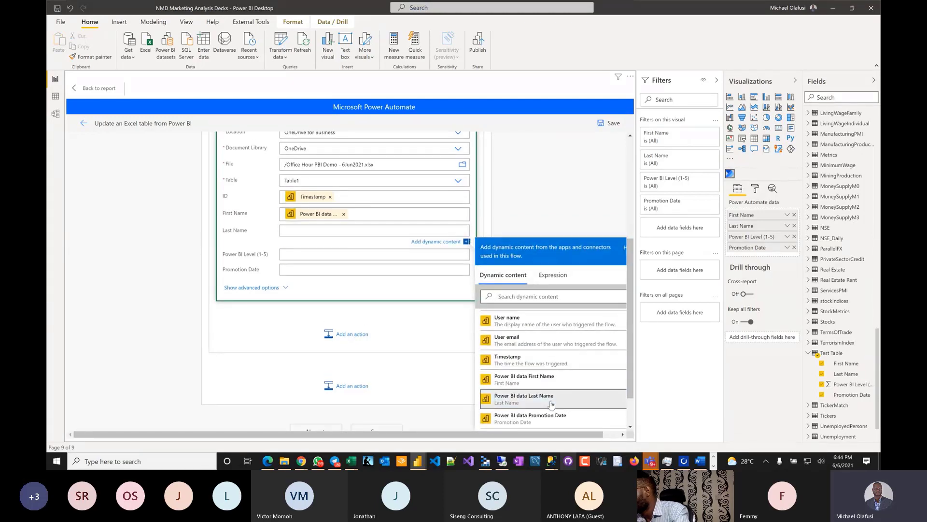
- Map Power BI Level (1-5) and Promotion Date to the matching Power BI data values
left_click(307, 256)
scroll(535, 405, "down", 2)
scroll(535, 405, "down", 2)
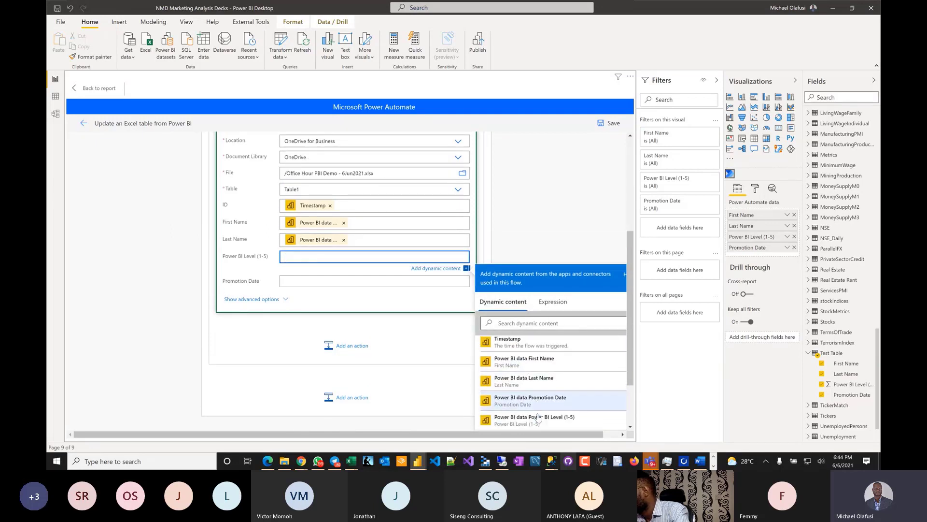
left_click(531, 418)
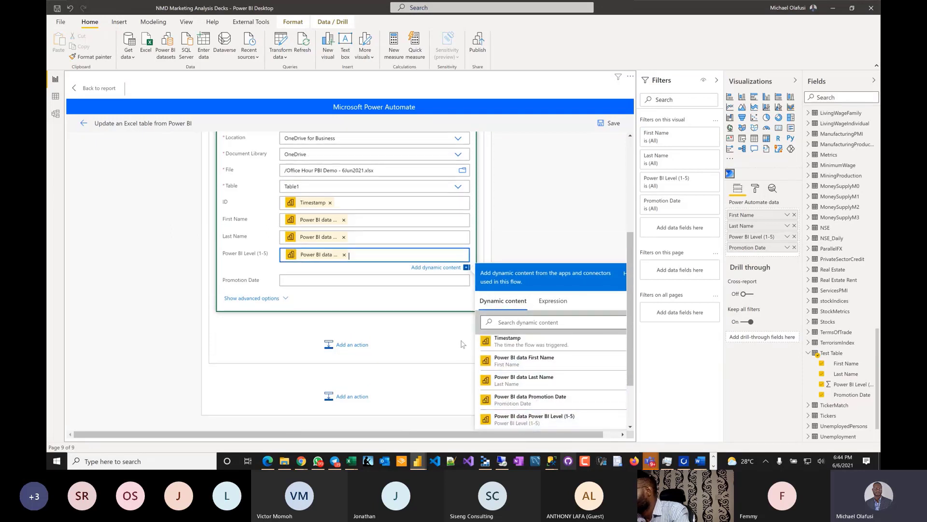
left_click(341, 280)
scroll(549, 392, "down", 5)
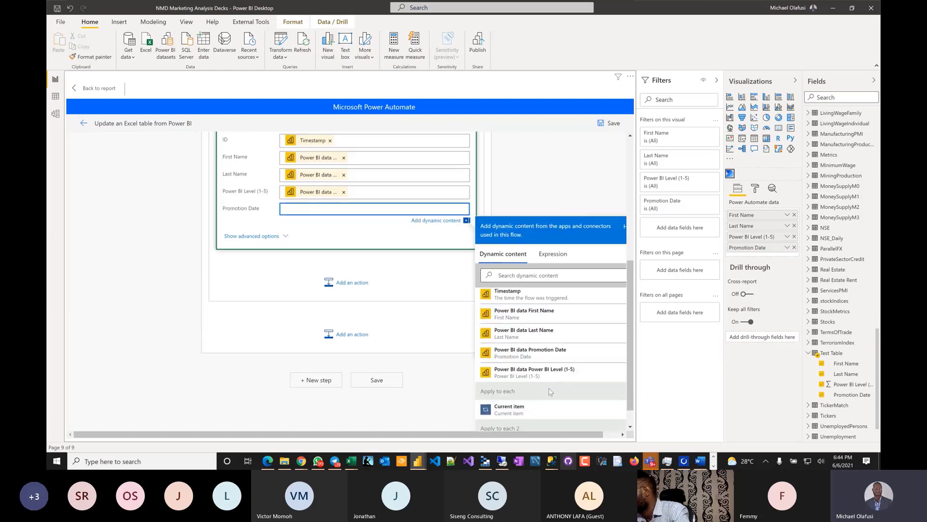
left_click(528, 327)
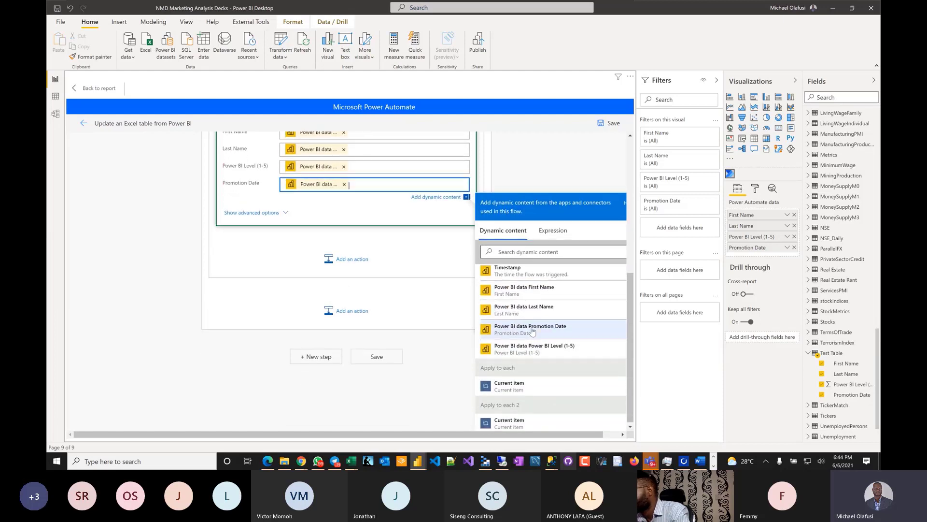
left_click(337, 208)
scroll(377, 225, "up", 5)
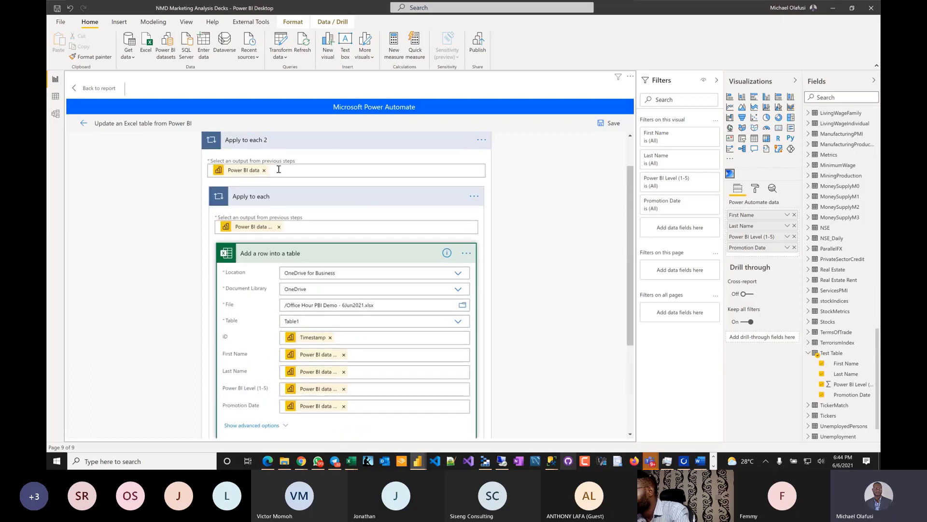
scroll(278, 169, "up", 2)
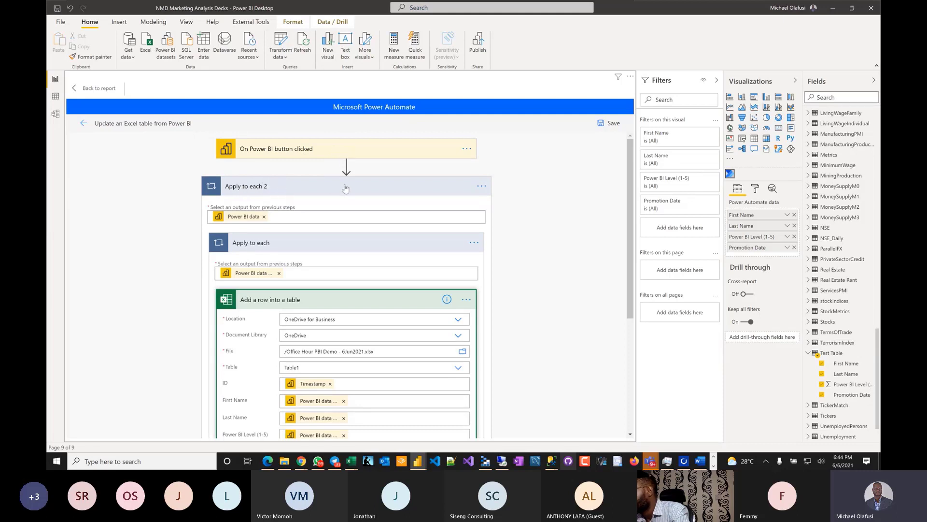
left_click(325, 189)
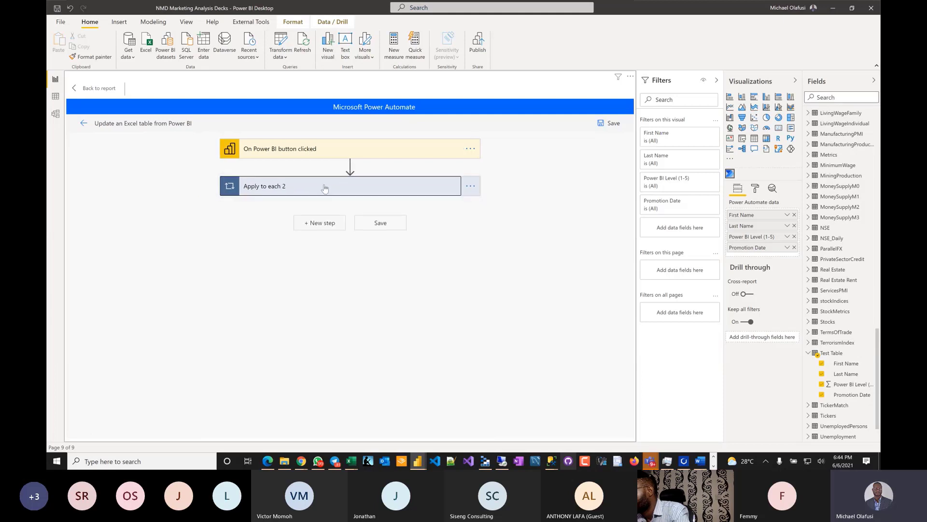
left_click(325, 189)
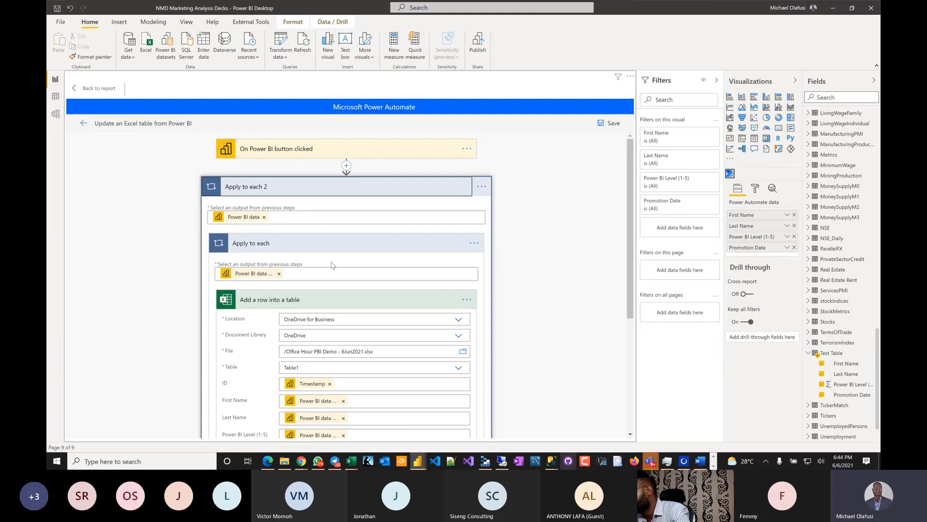
scroll(332, 265, "down", 2)
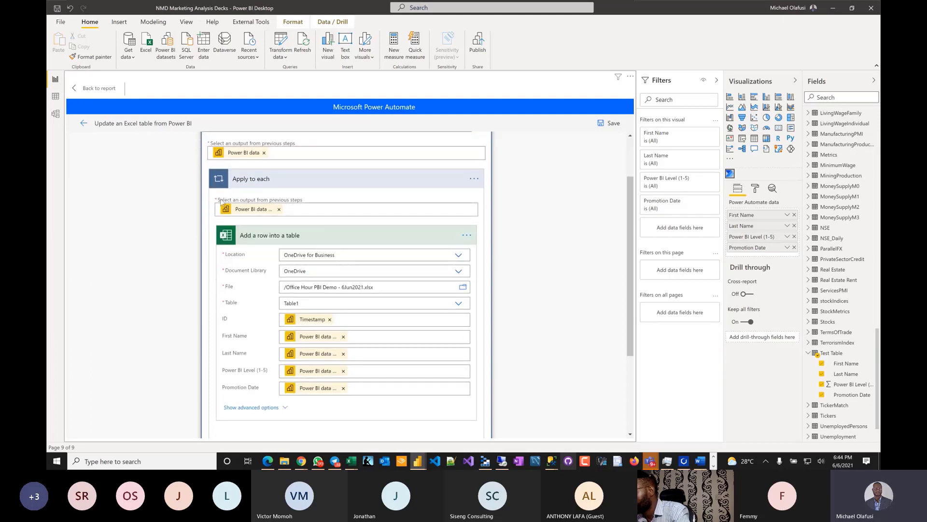
scroll(370, 215, "down", 1)
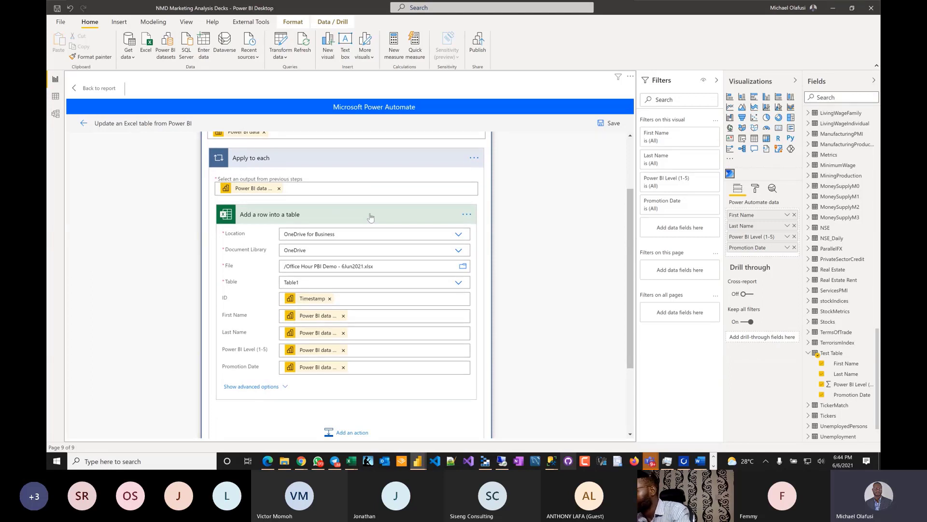
scroll(371, 216, "down", 3)
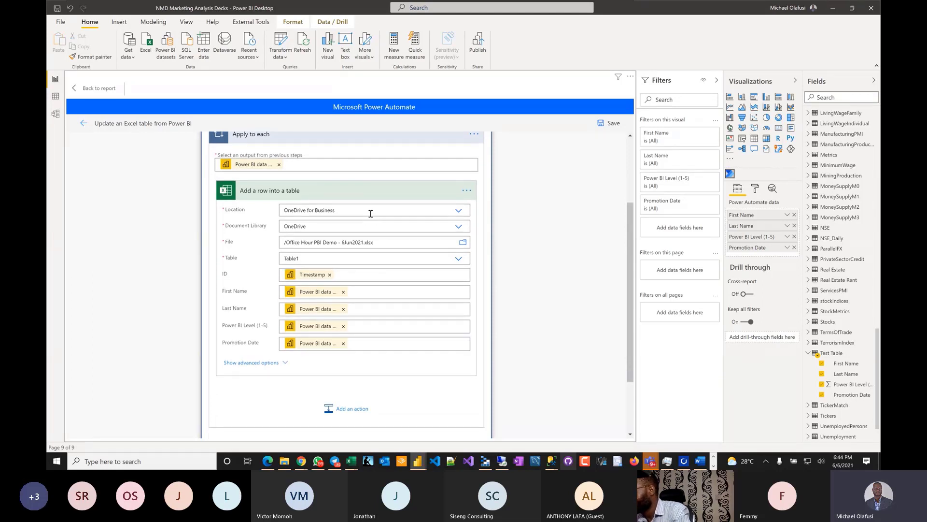
scroll(371, 213, "down", 2)
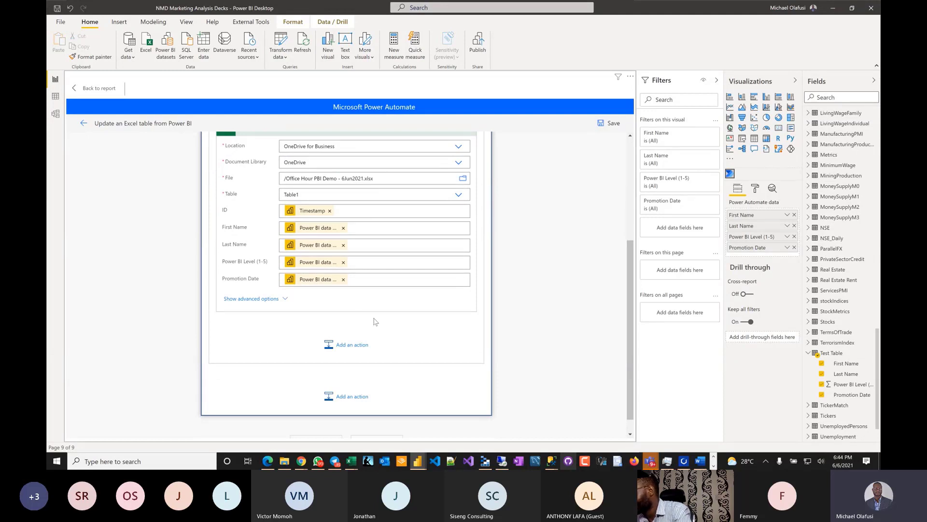
scroll(374, 321, "down", 1)
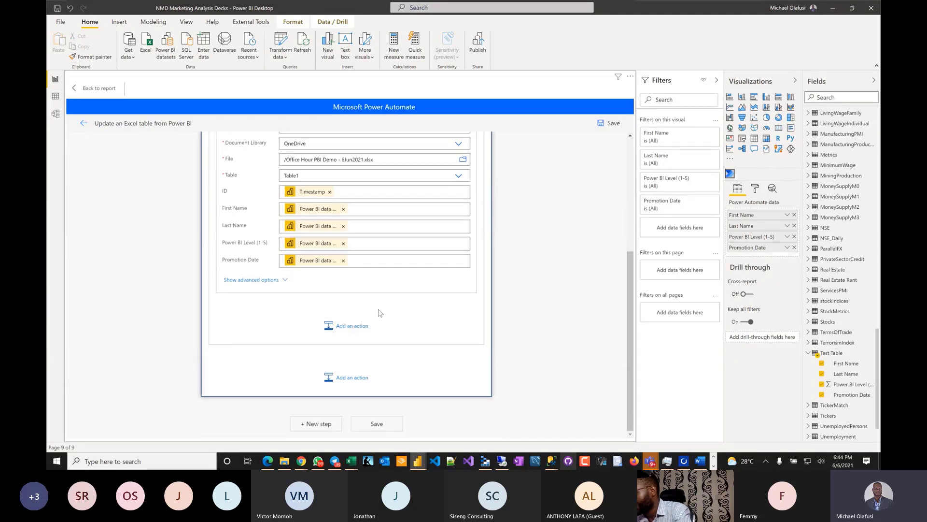
scroll(378, 312, "up", 5)
scroll(379, 313, "down", 4)
scroll(378, 313, "down", 1)
- Try saving the flow, get the Azure Resource Manager throttling error, and switch to Excel Online
left_click(379, 423)
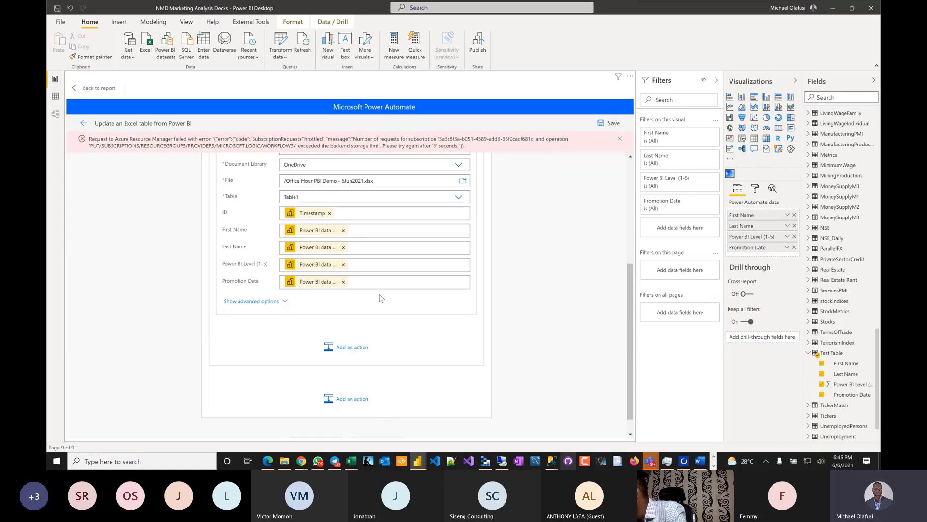
scroll(381, 298, "up", 2)
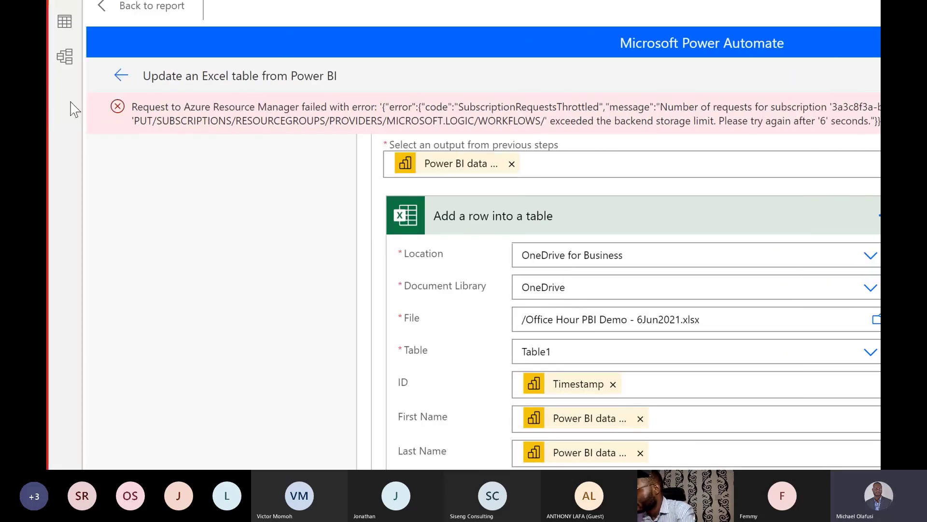
key("super+Escape")
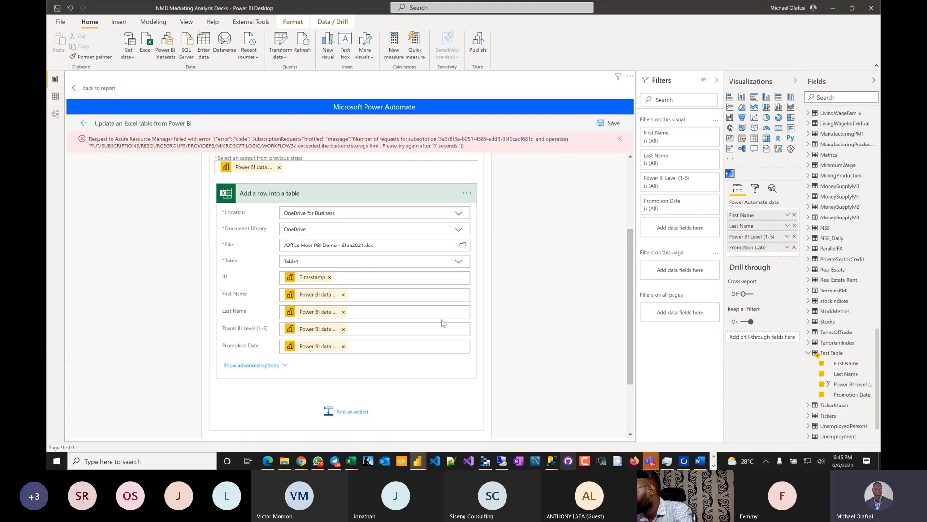
scroll(502, 323, "down", 3)
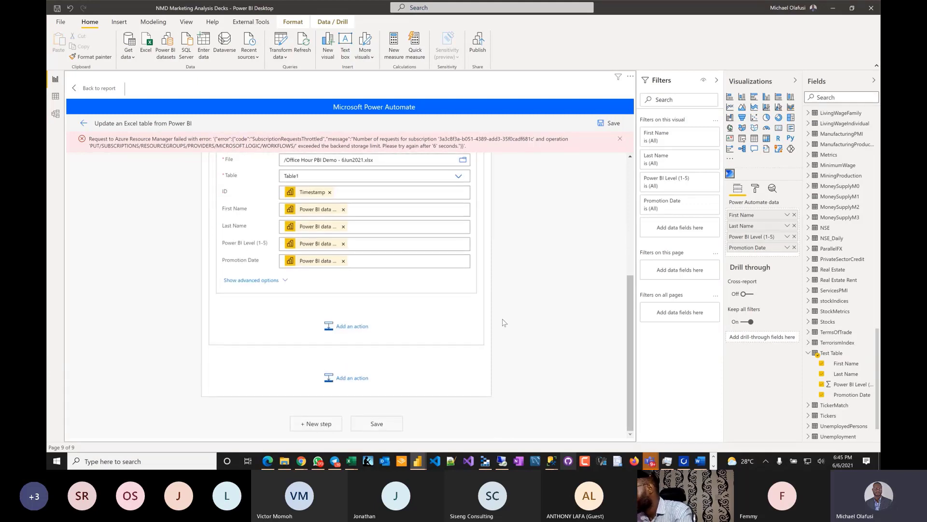
key("alt+Tab")
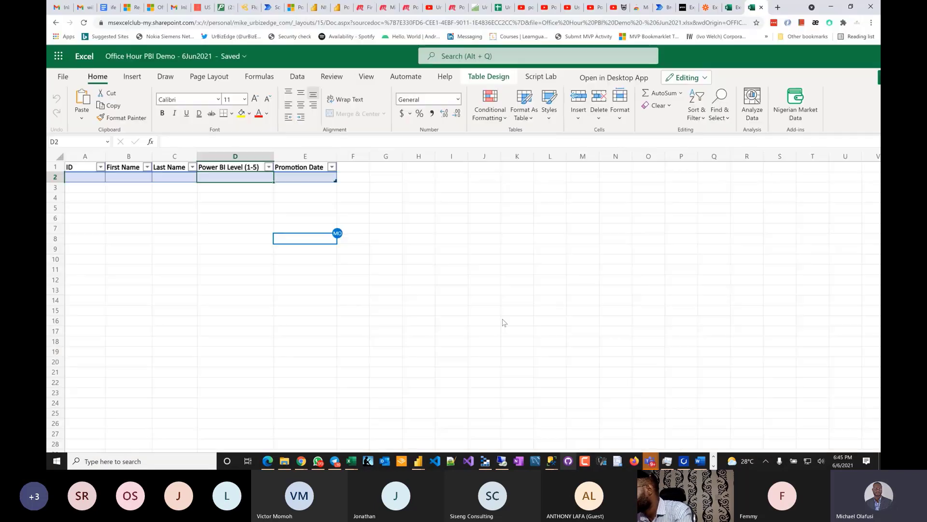
- Confirm the Excel test table is still empty, then switch back to Power BI Desktop
left_click(686, 8)
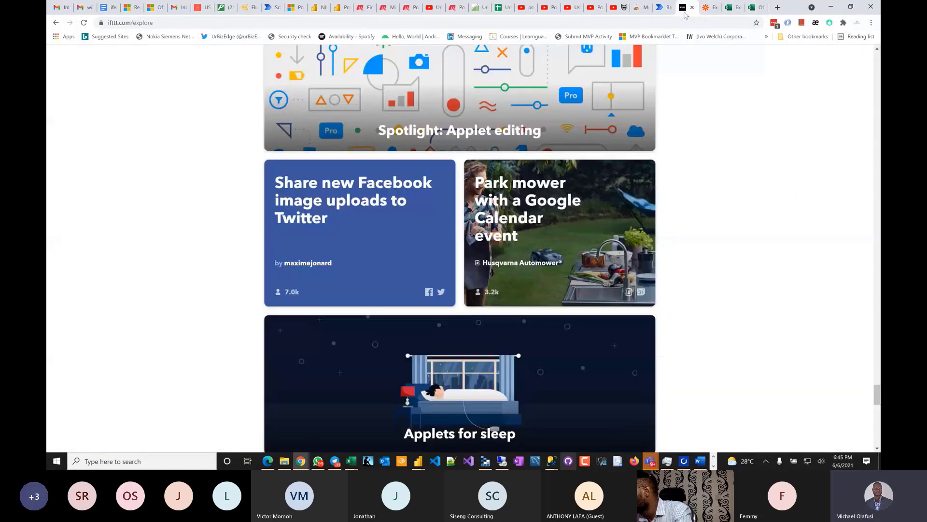
scroll(695, 154, "up", 10)
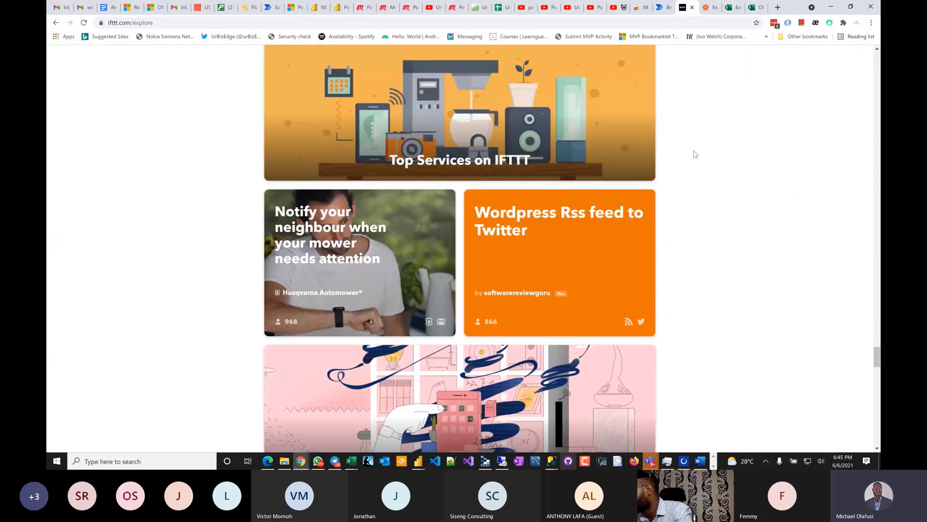
key("alt+Tab")
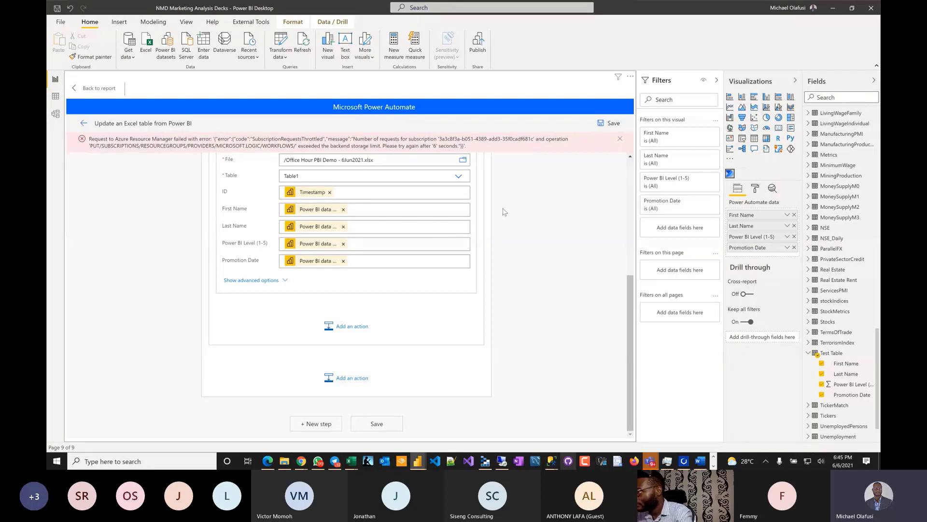
- Save 'Update an Excel table from Power BI - 2' until it shows Saved, then go back to the report
left_click(386, 424)
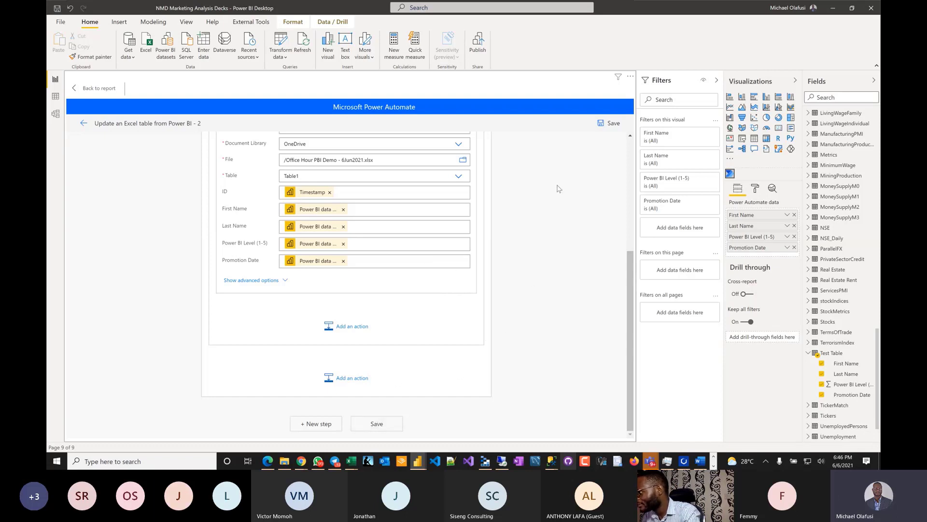
left_click(608, 125)
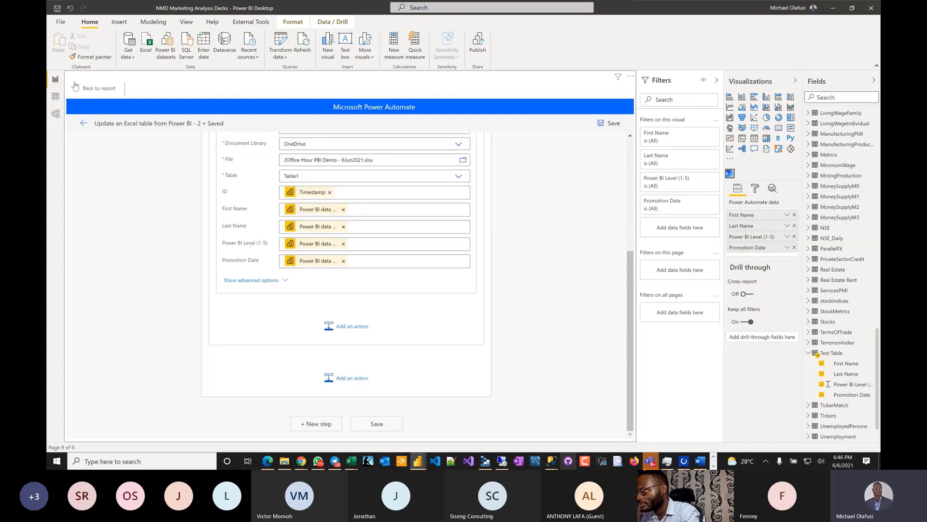
left_click(75, 88)
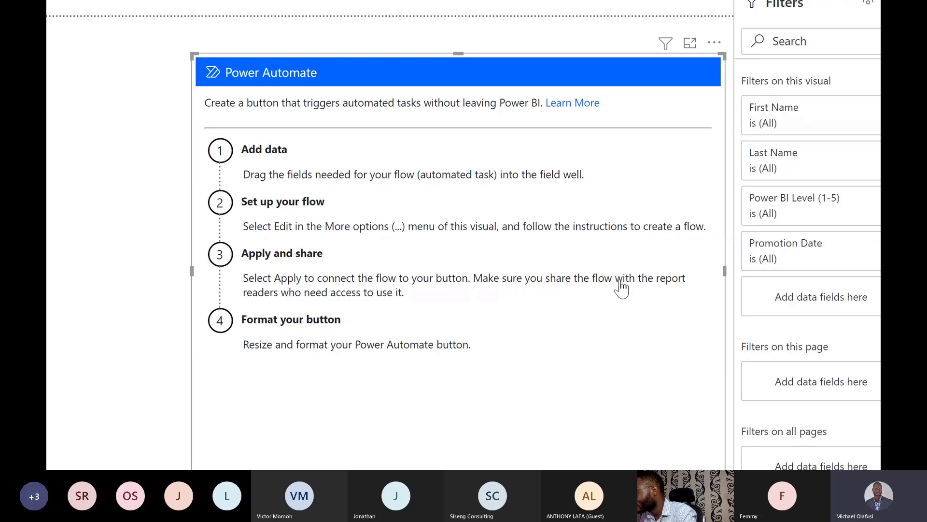
- Select the 'Update an Excel table from Power BI - 2' flow for the Power Automate visual and apply it
left_click(713, 57)
left_click(709, 80)
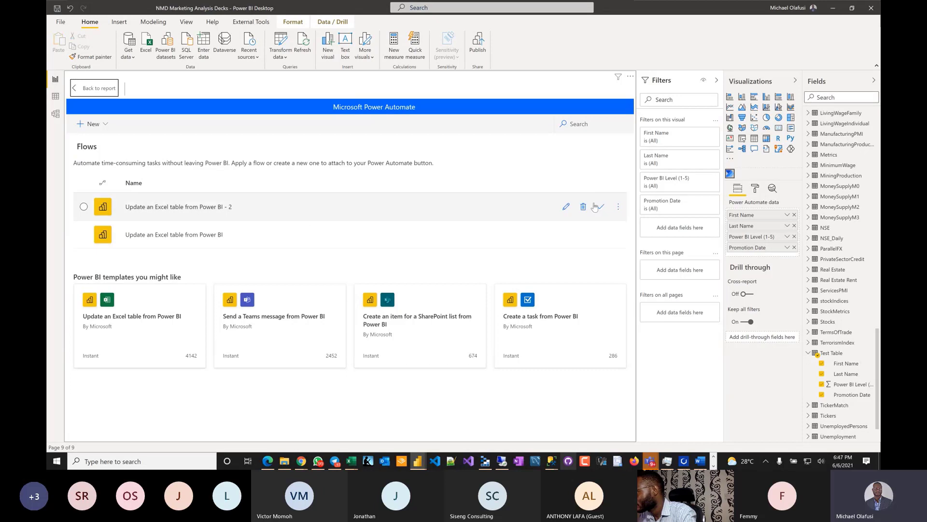
left_click(619, 208)
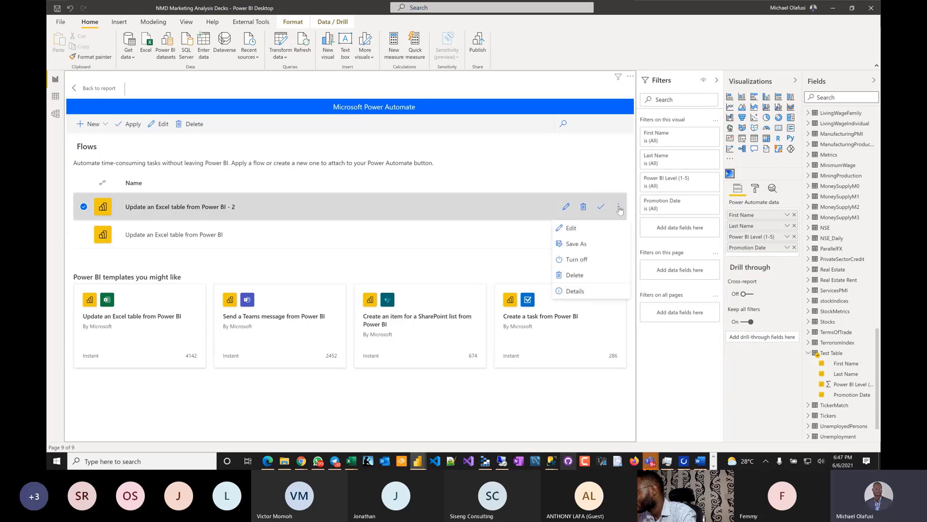
left_click(600, 206)
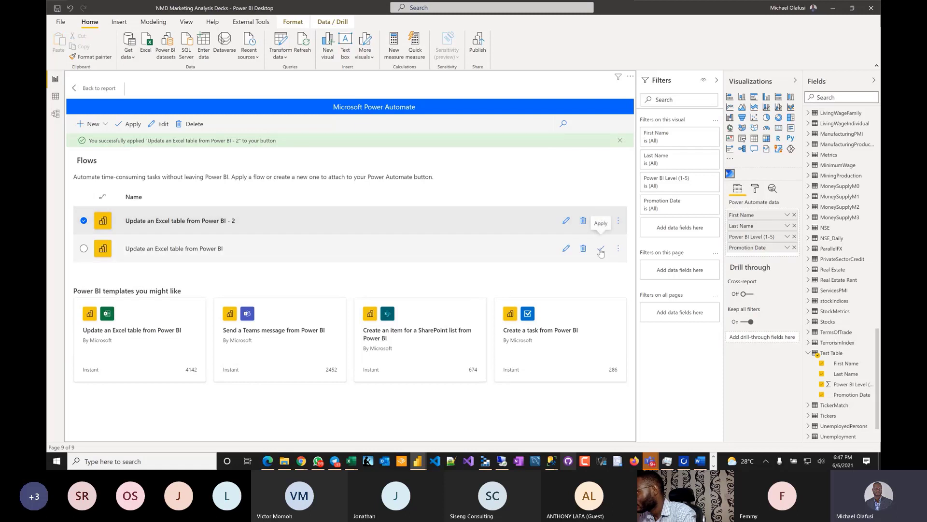
left_click(600, 248)
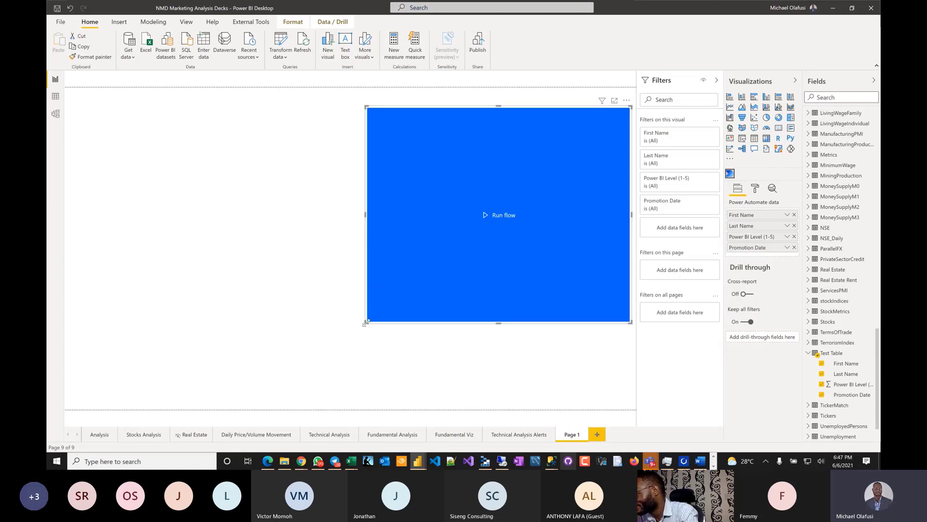
- Shrink the Run flow button and move it onto the Analysis page inside Last Reported Figures
left_click_drag(366, 322, 551, 130)
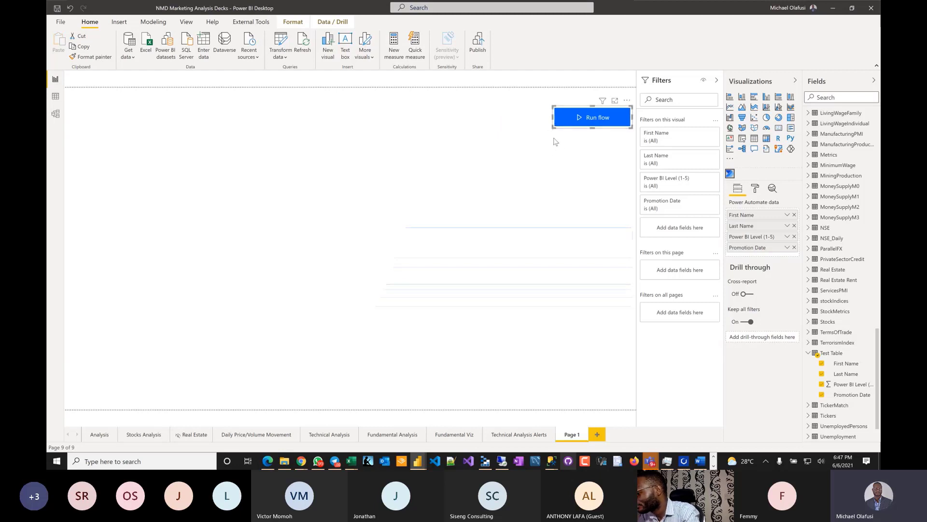
key("Delete")
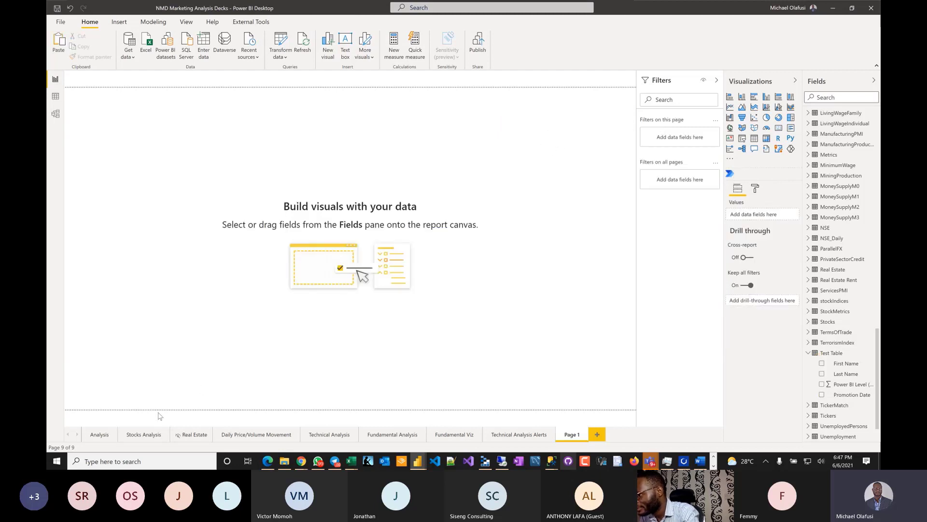
left_click(93, 437)
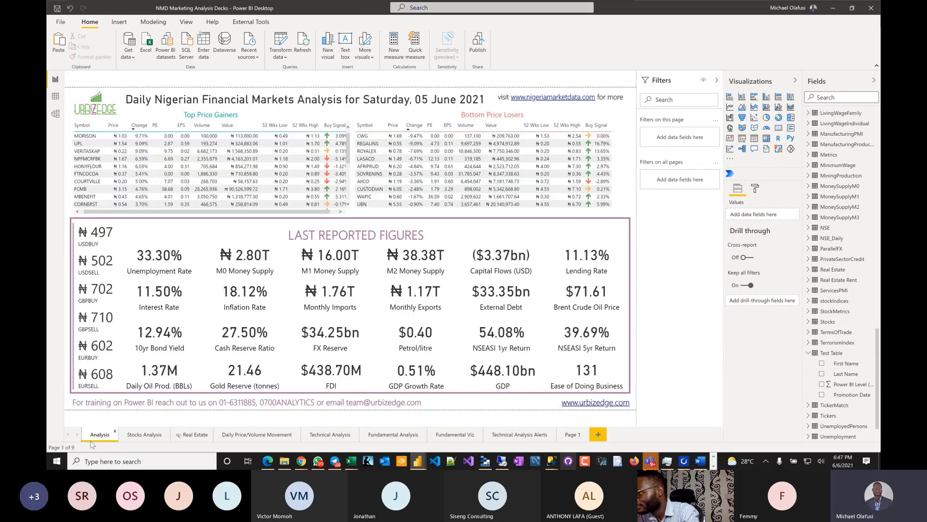
key("ctrl+v")
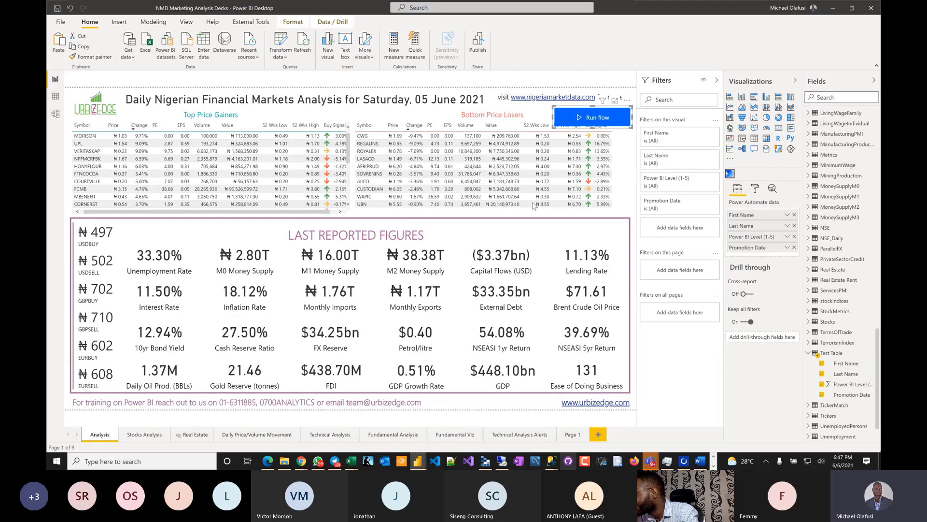
left_click_drag(628, 104, 621, 219)
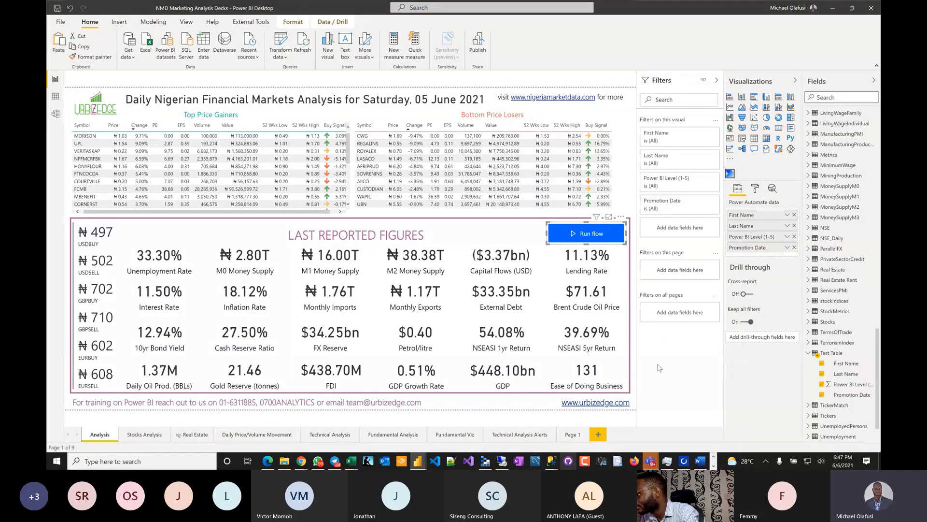
- Click Run flow on the Analysis page to trigger the flow, then switch to the browser
left_click(587, 82)
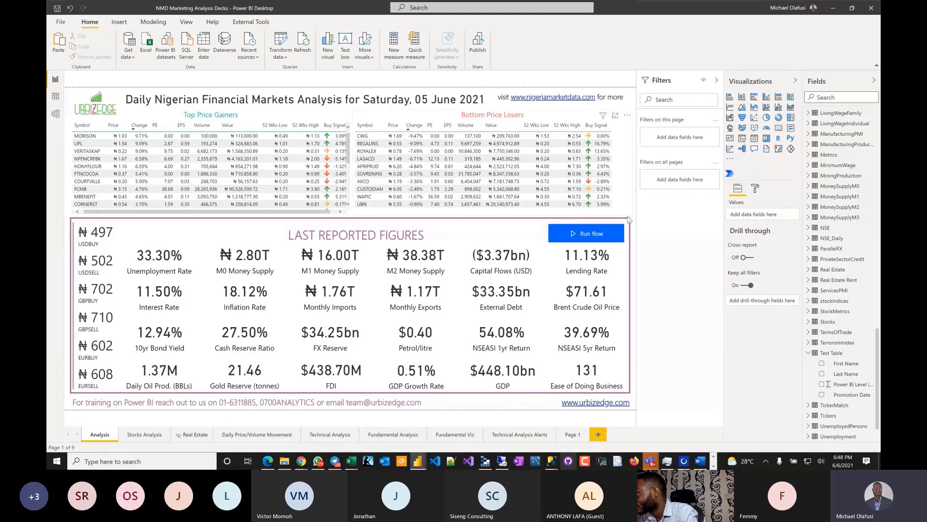
left_click(621, 217)
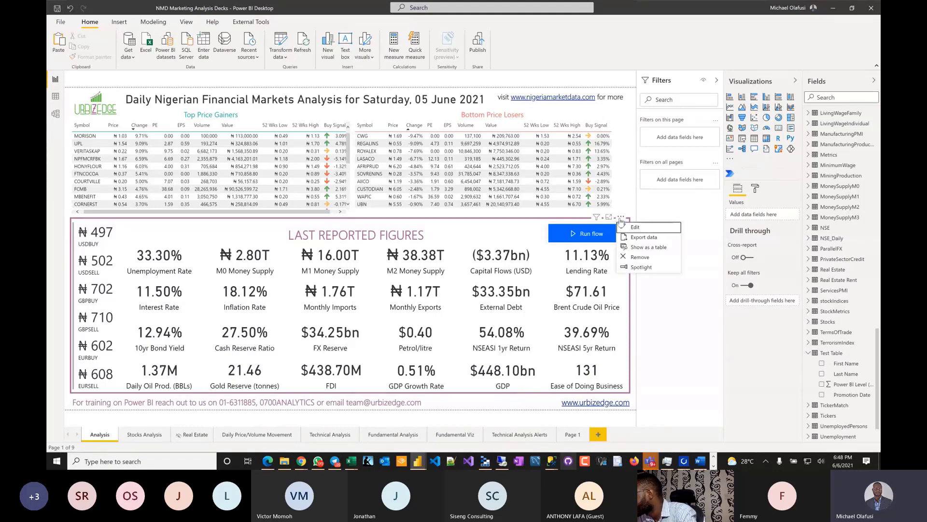
left_click(579, 232)
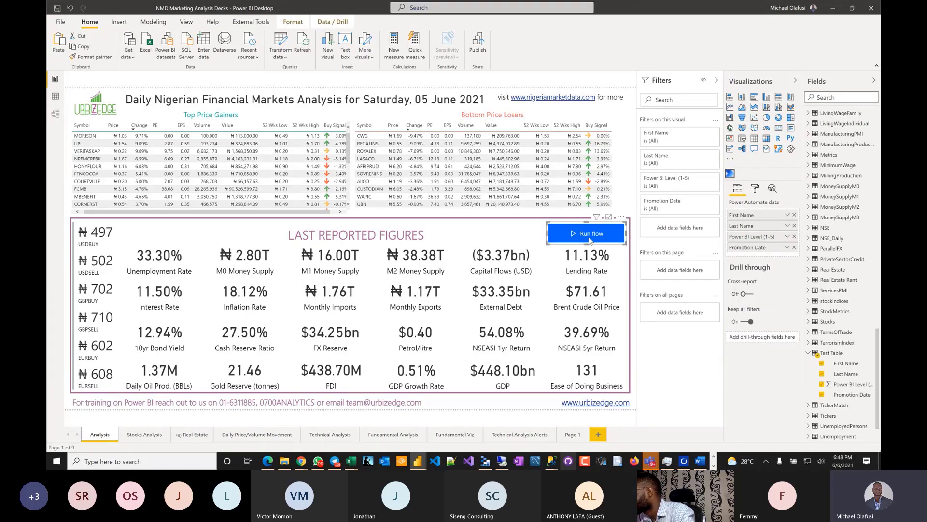
left_click(589, 240, "ctrl")
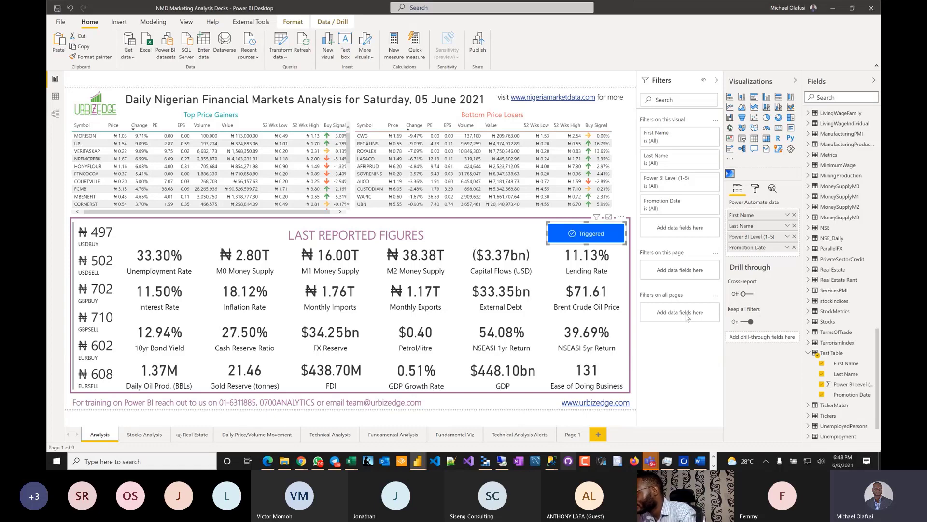
key("alt+Tab")
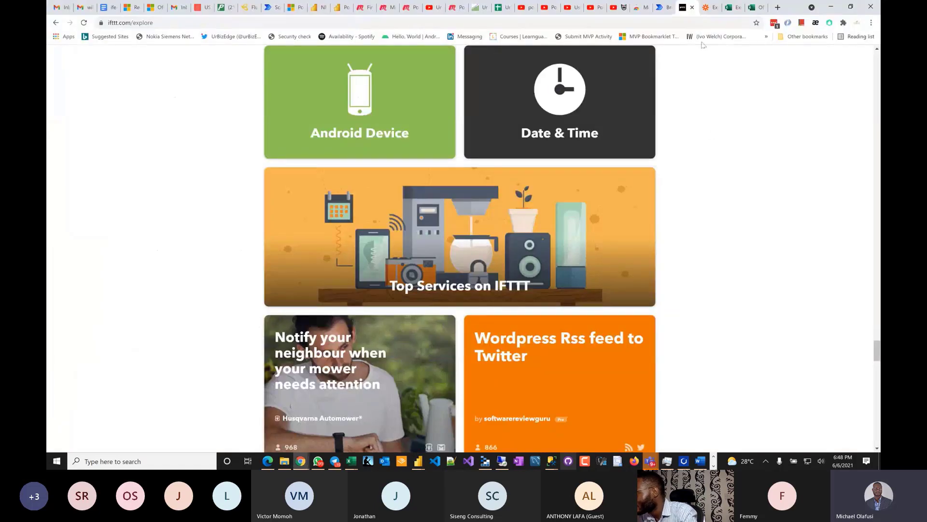
- Check the Office Hour PBI Demo table in Excel Online for new rows, then return to Power BI
left_click(756, 8)
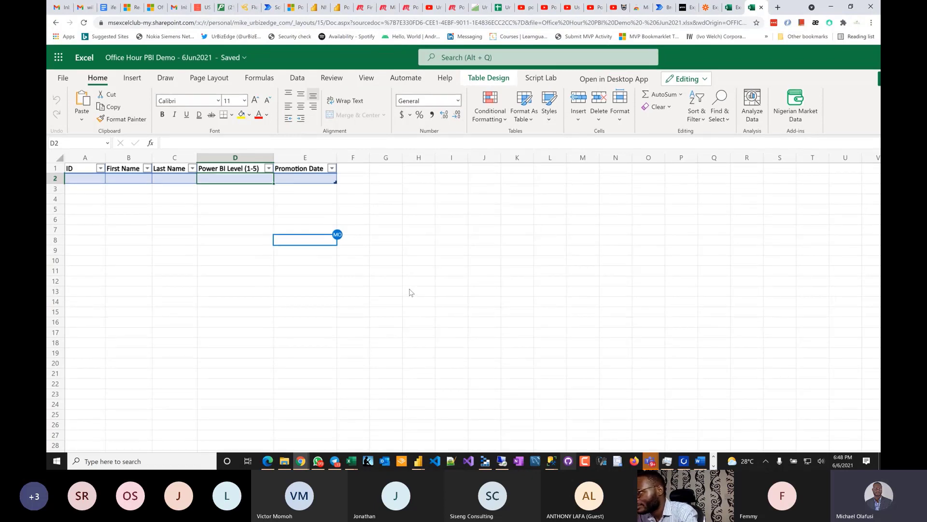
scroll(410, 292, "down", 11)
scroll(410, 293, "up", 11)
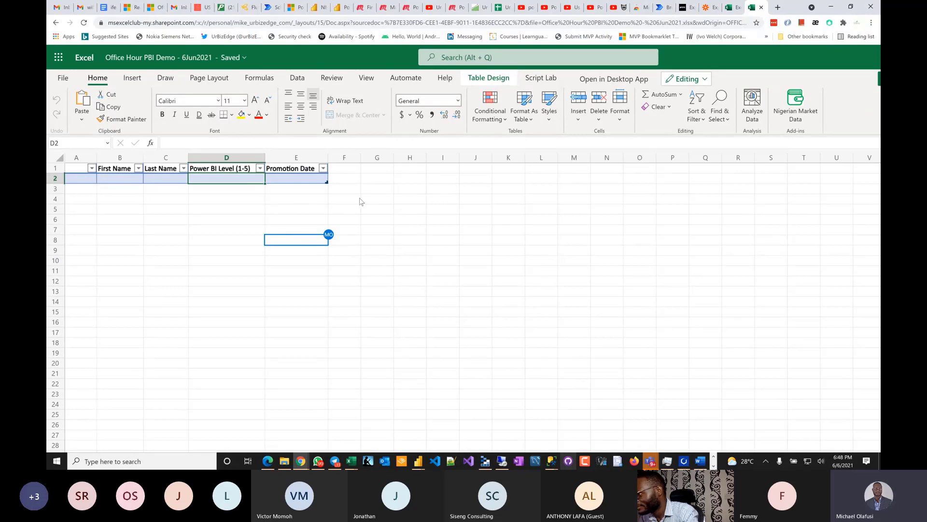
left_click(300, 230)
left_click(350, 203)
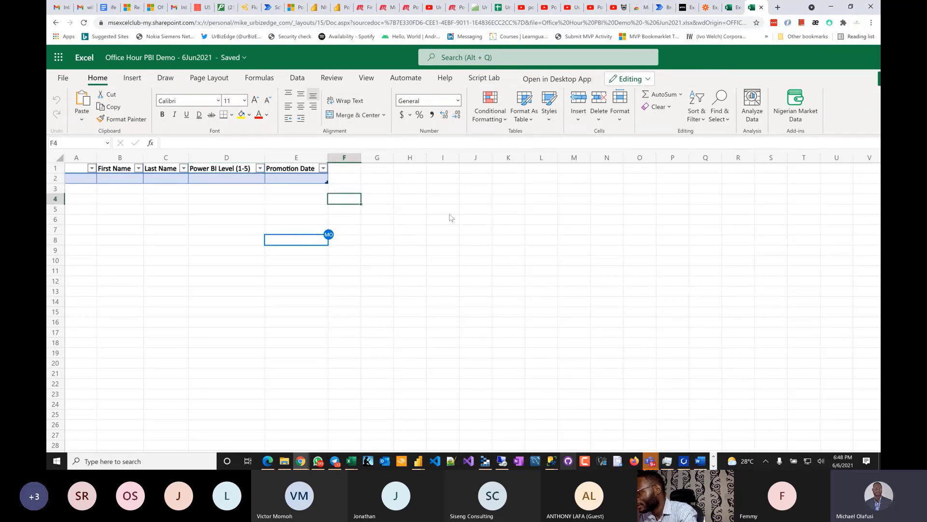
key("alt+Tab")
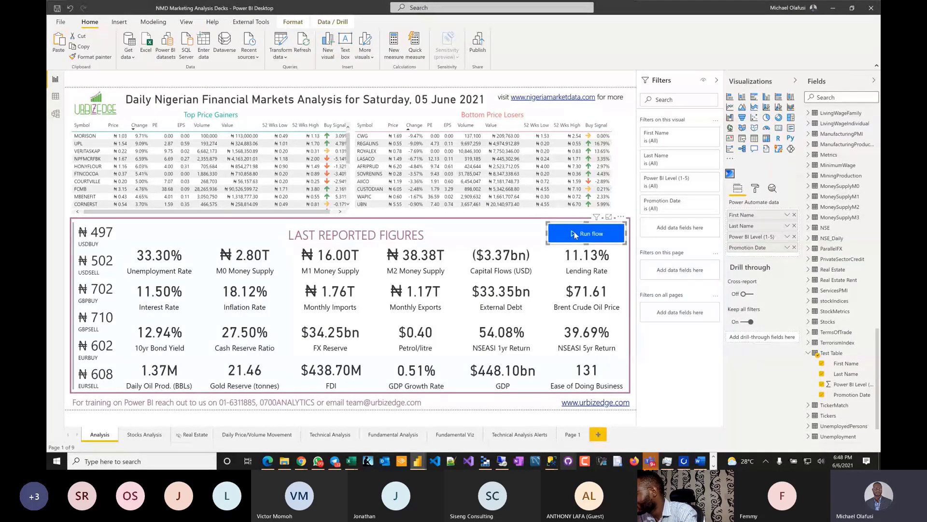
- Run the flow from the report's Run flow button and check the Excel workbook for rows
left_click(592, 232)
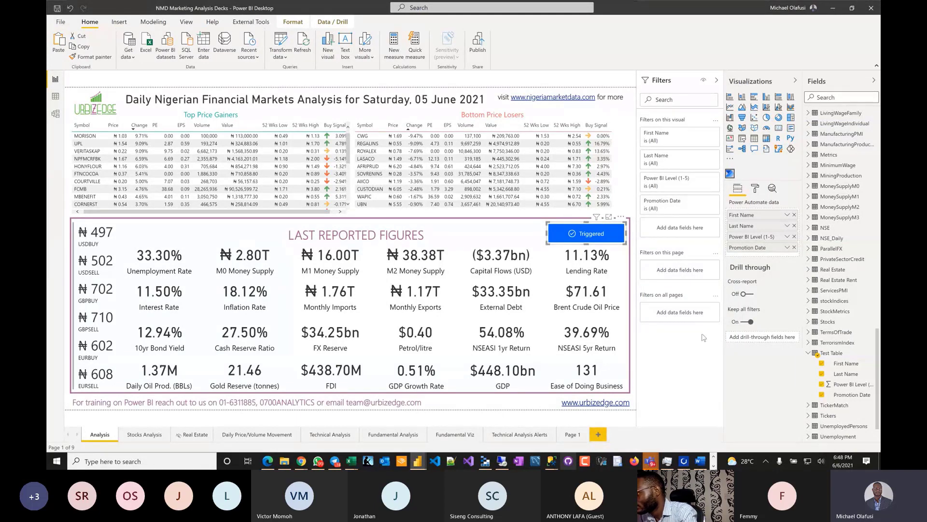
key("alt+Tab")
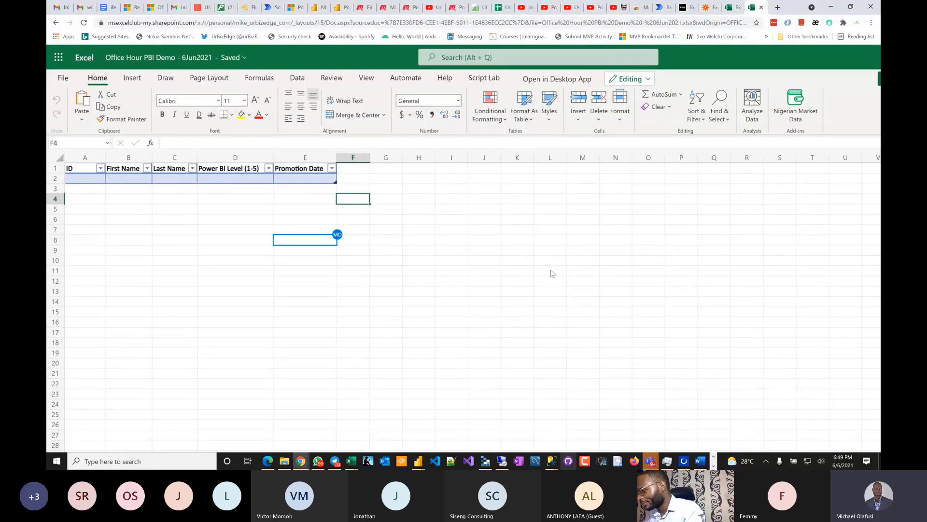
key("alt+Tab")
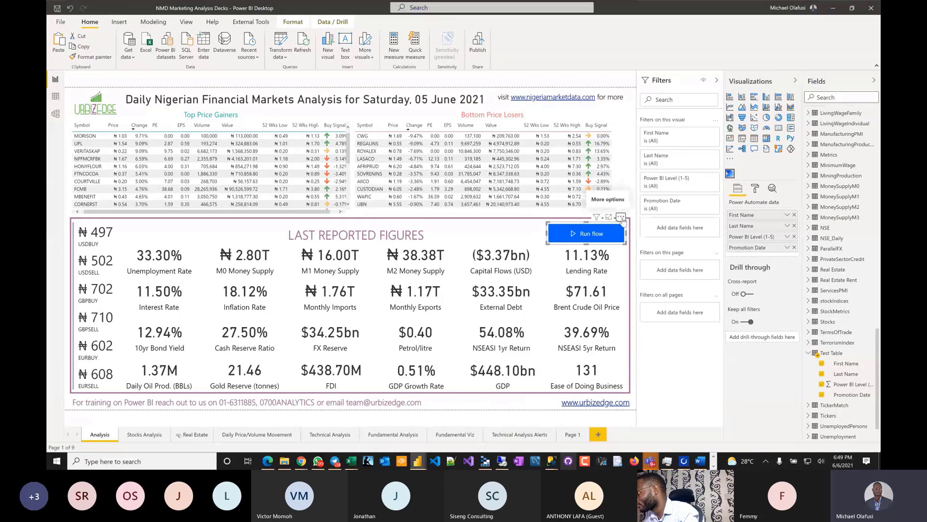
- Open the Run flow visual for editing, then bring up the Power Automate browser tab
left_click(621, 217)
left_click(636, 227)
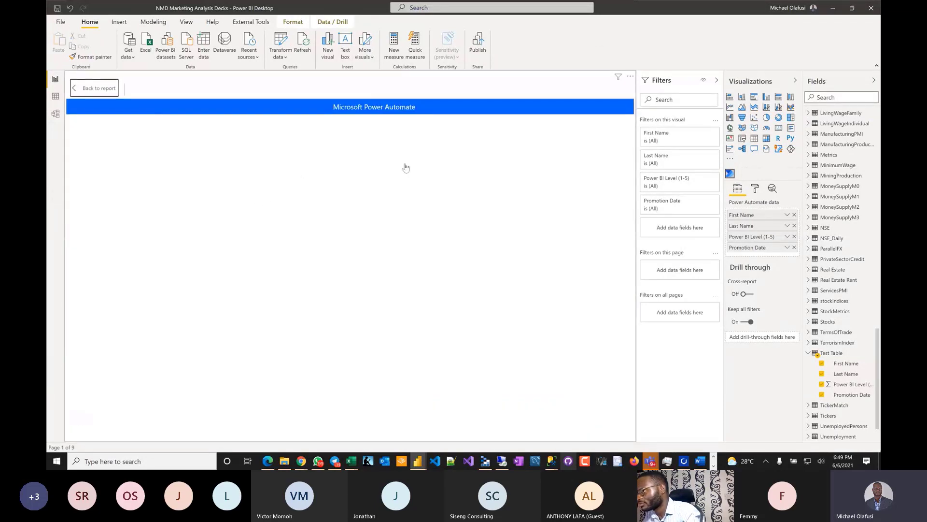
key("alt+Tab")
key("alt+Tab")
key("alt+shift+Tab")
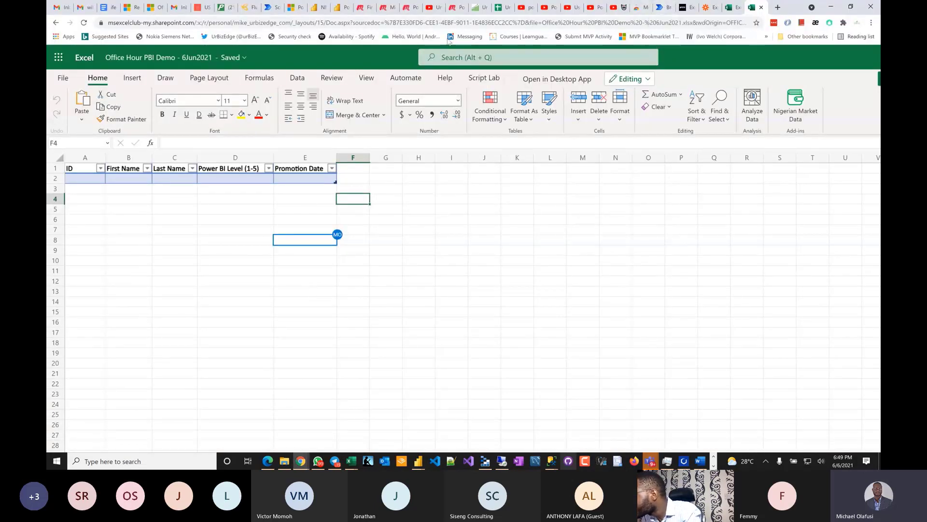
left_click(268, 14)
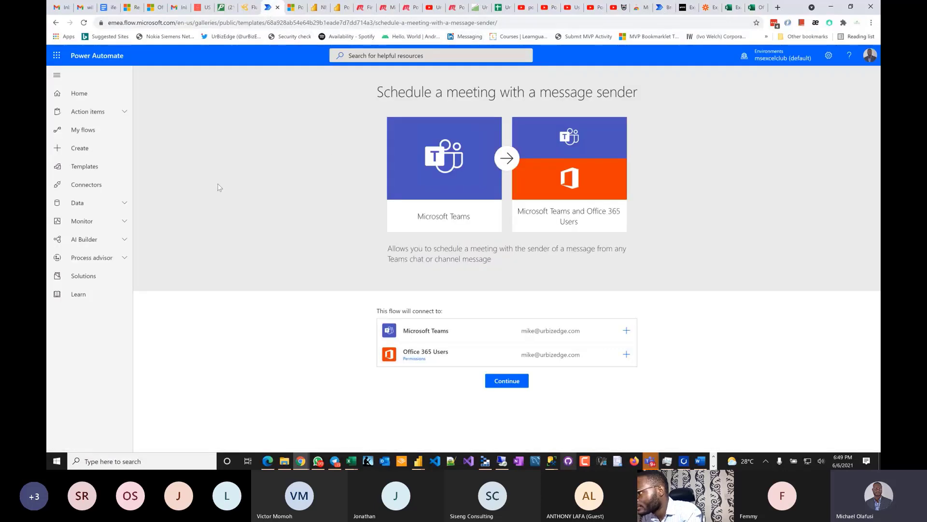
- Check the 'Update an Excel table from Power BI - 2' run history, then open that flow in the editor
left_click(81, 129)
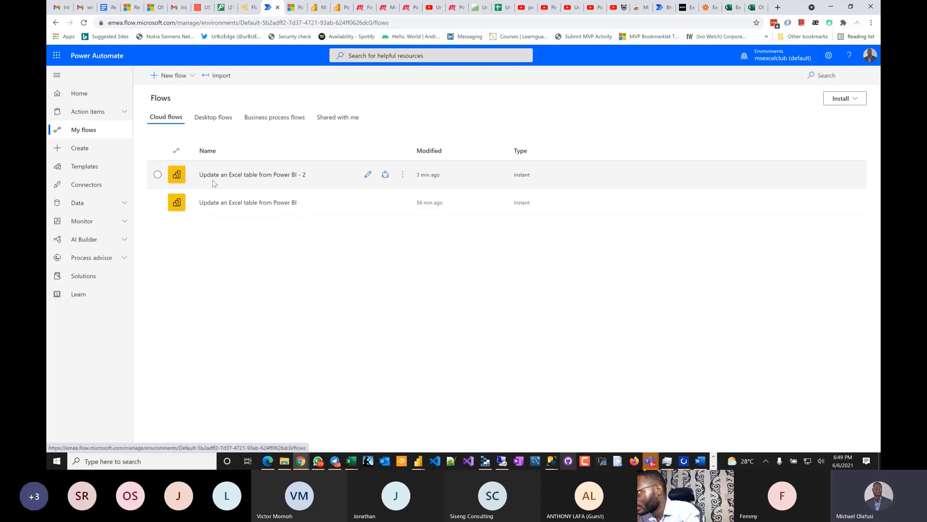
left_click(158, 174)
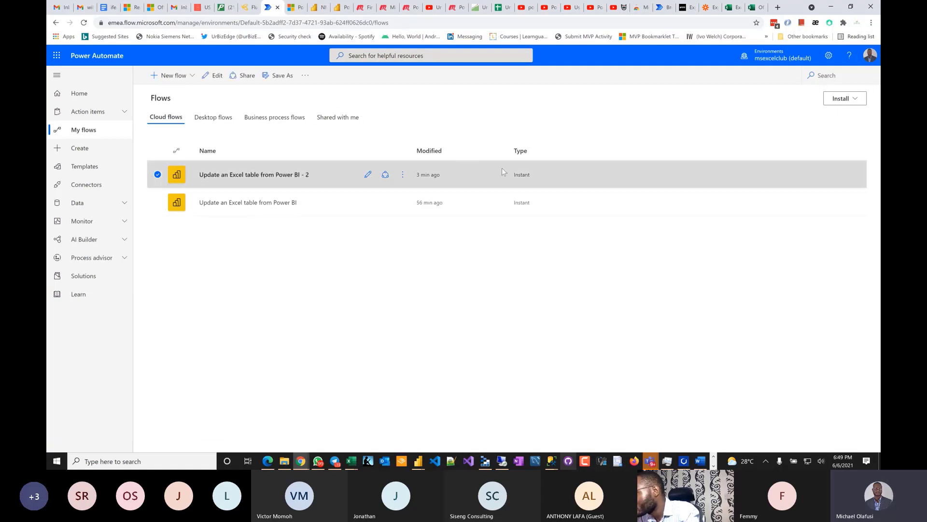
left_click(401, 178)
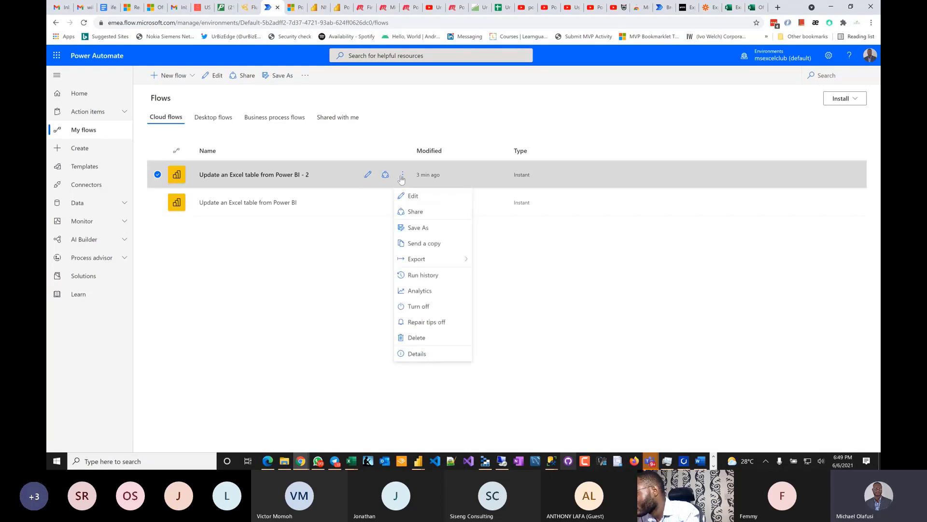
left_click(435, 276)
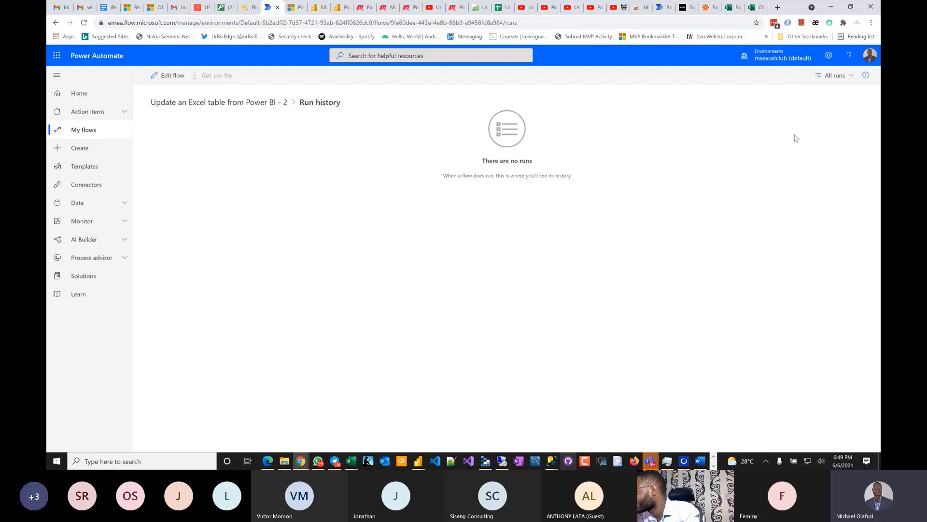
left_click(83, 129)
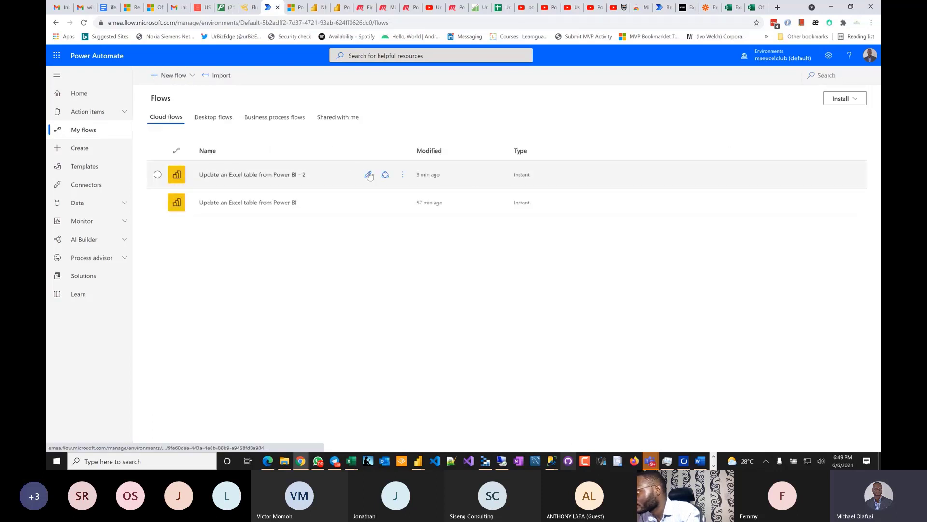
left_click(370, 175)
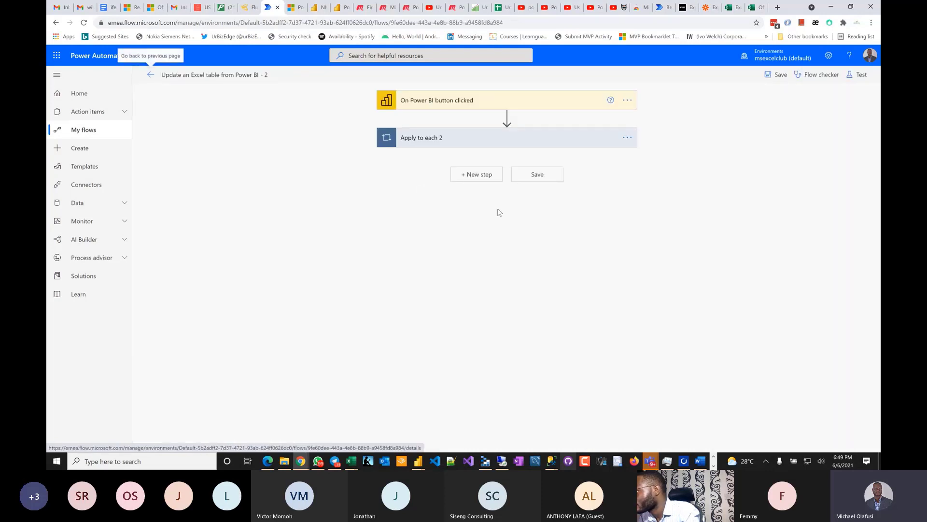
- Expand the nested Apply to each loops and replace the inner loop's First Name input with Body
left_click(624, 137)
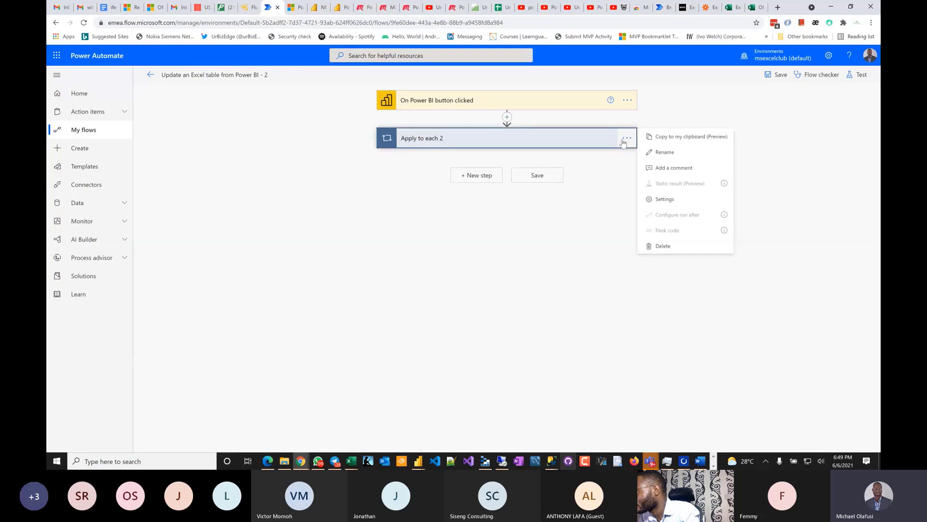
left_click(515, 140)
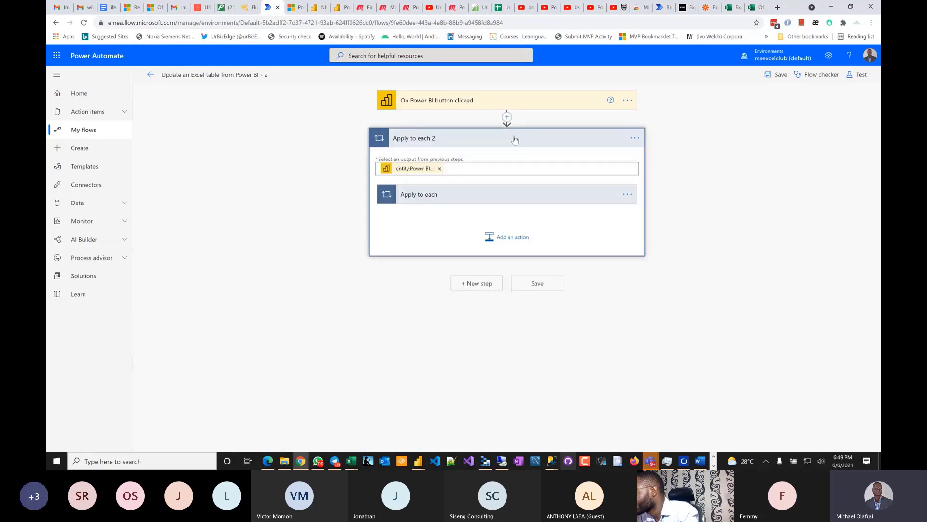
left_click(435, 196)
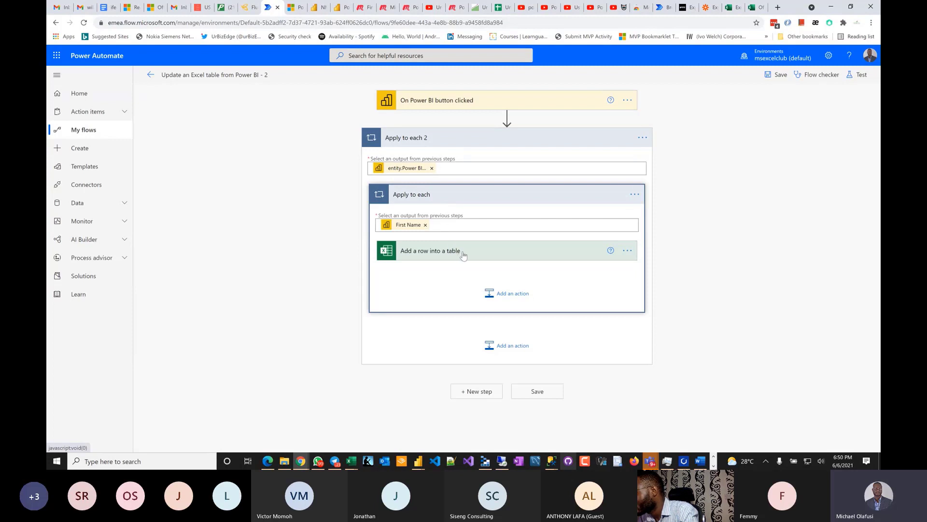
left_click(458, 226)
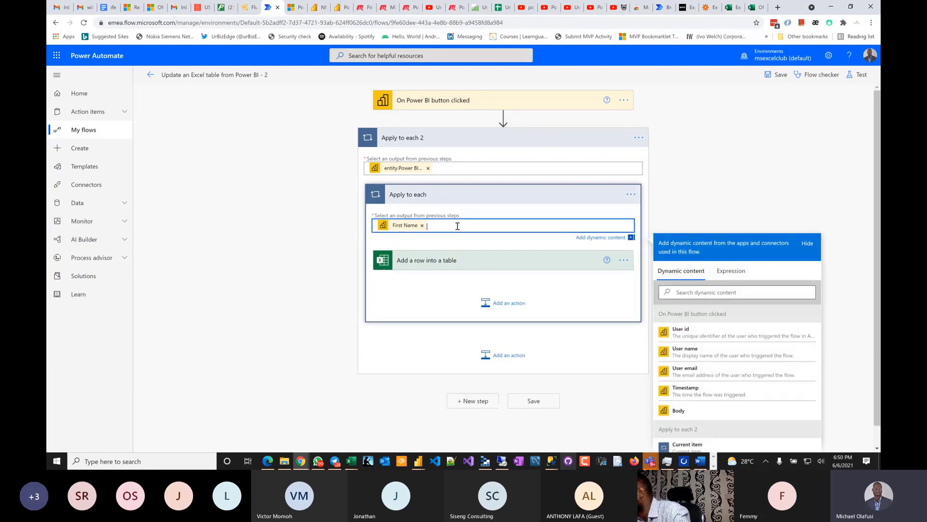
left_click(624, 260)
left_click(578, 250)
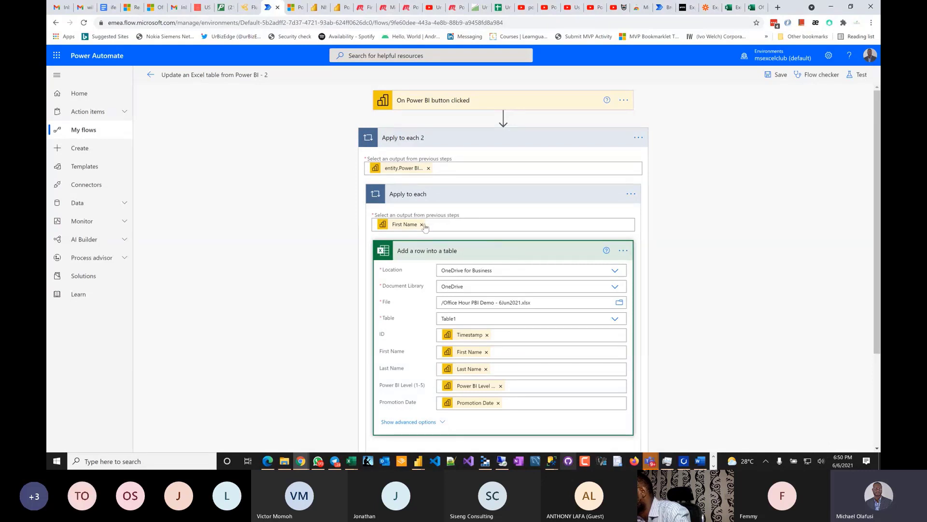
mouse_move(389, 227)
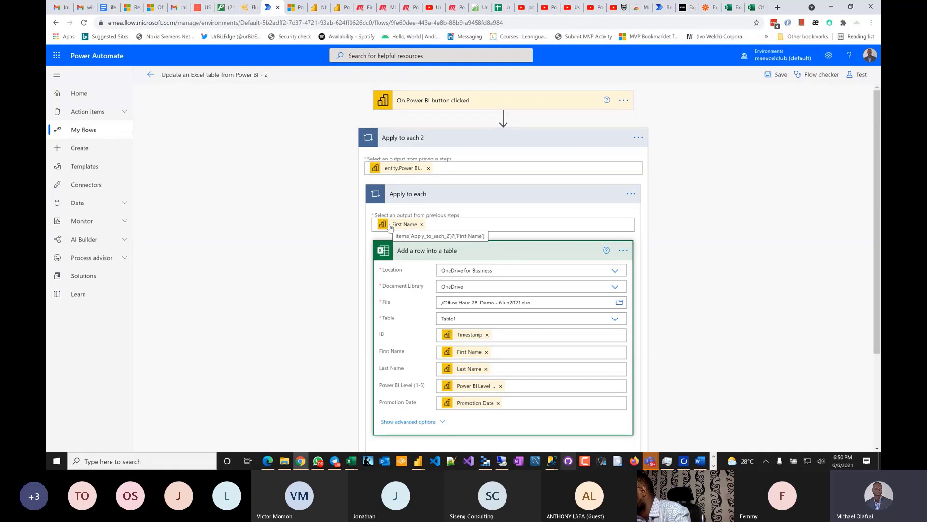
left_click(459, 225)
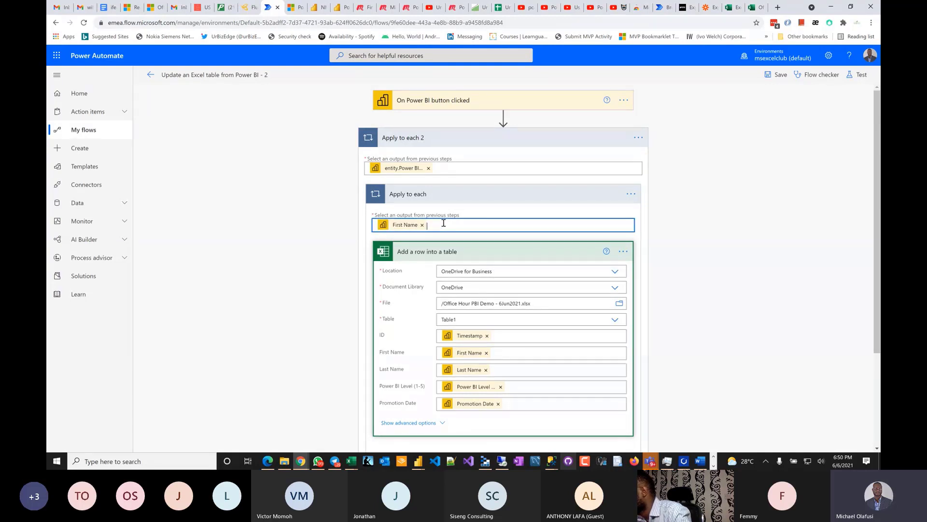
scroll(707, 389, "down", 3)
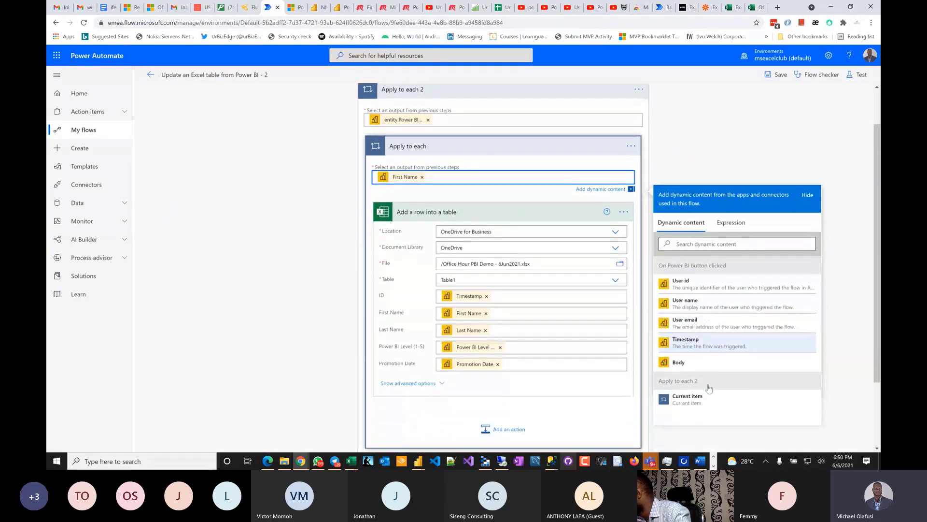
scroll(709, 387, "down", 2)
left_click(680, 277)
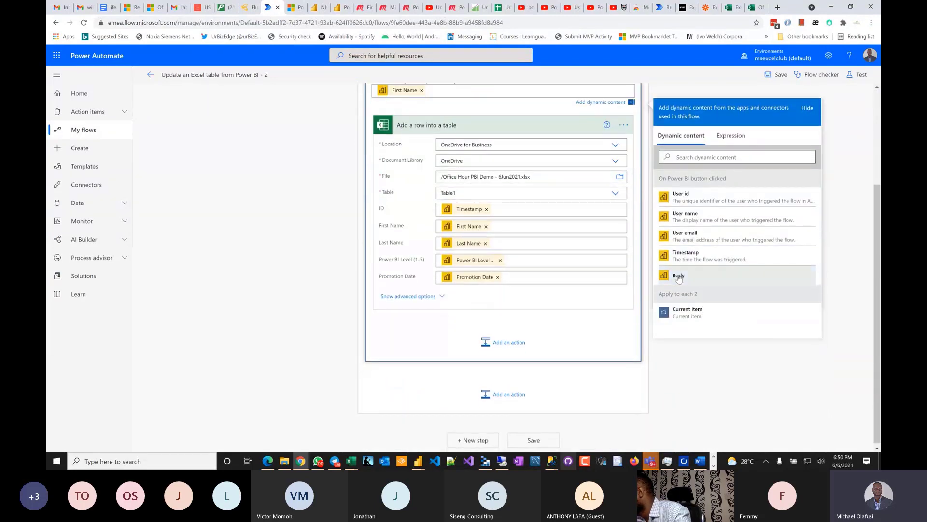
left_click(422, 90)
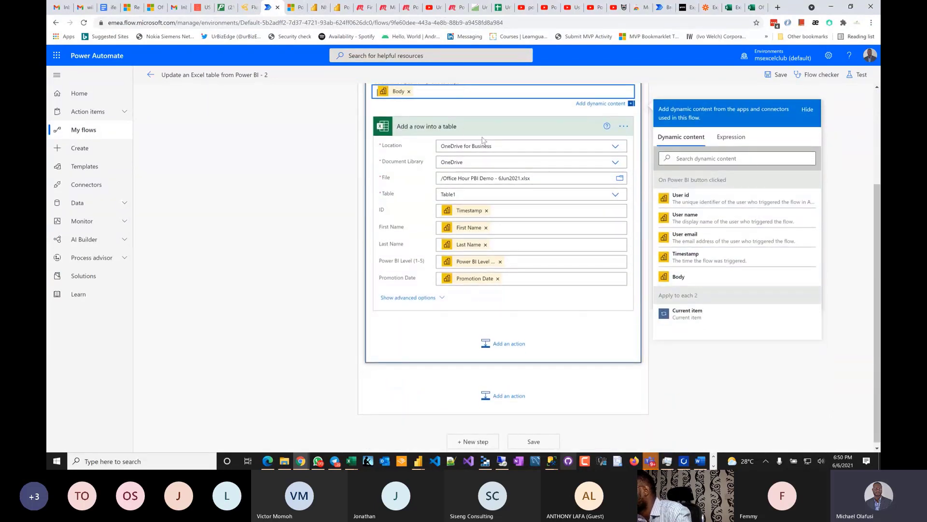
- Save the updated flow
scroll(482, 140, "up", 4)
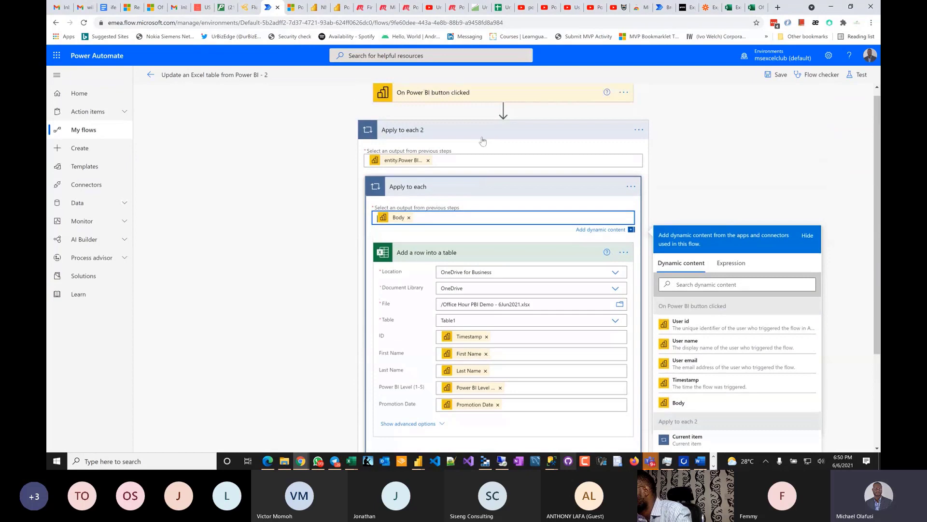
scroll(482, 140, "down", 3)
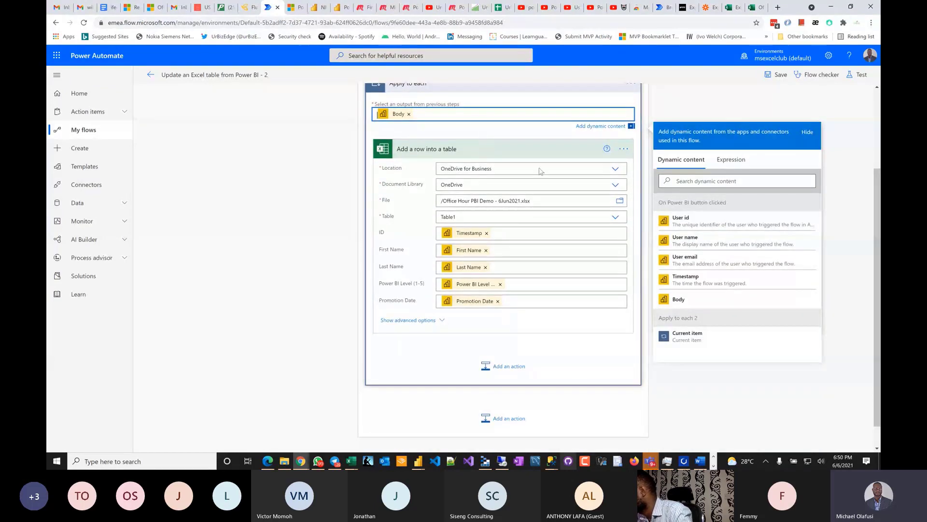
scroll(539, 170, "down", 1)
scroll(676, 217, "up", 4)
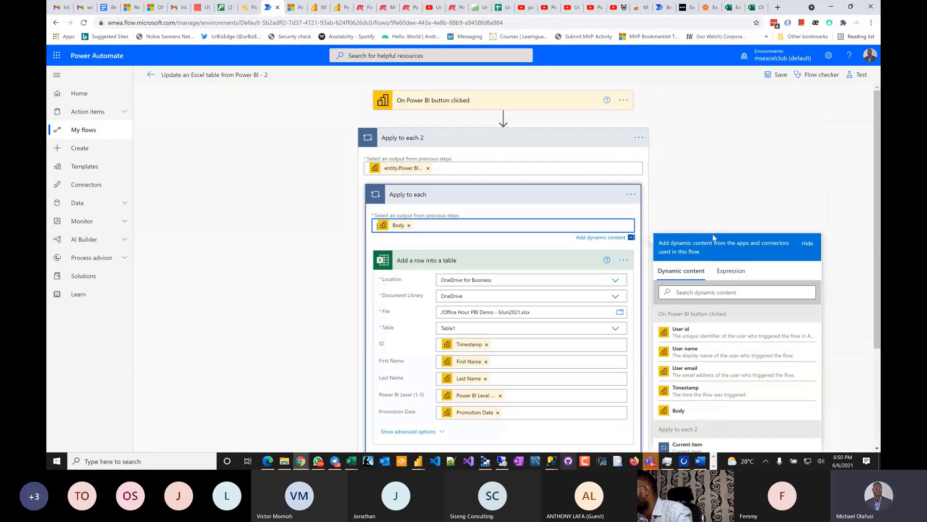
scroll(549, 239, "down", 3)
left_click(536, 438)
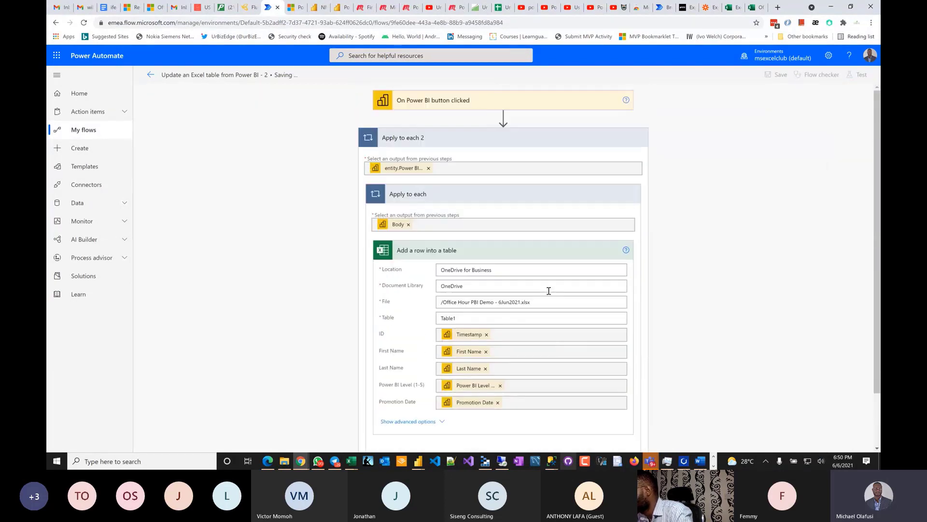
- Open the flow's Test options and cancel, since it can't be run manually
scroll(549, 290, "up", 2)
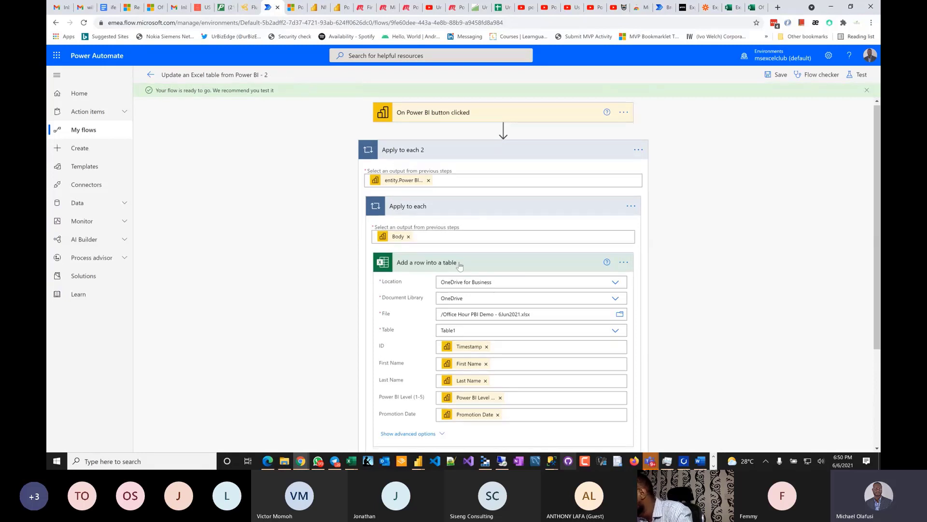
scroll(459, 264, "down", 4)
scroll(459, 265, "up", 4)
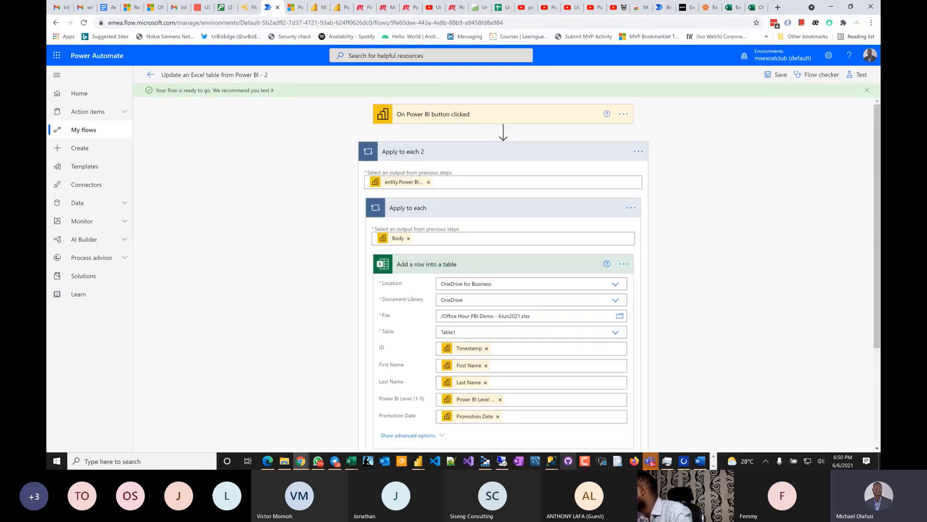
left_click(858, 76)
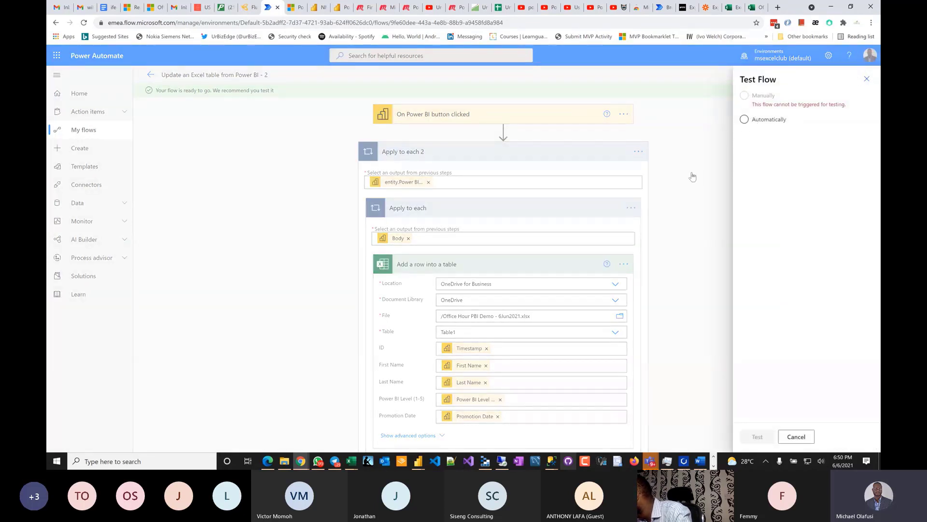
left_click(785, 439)
key("alt+Tab")
key("alt+Tab")
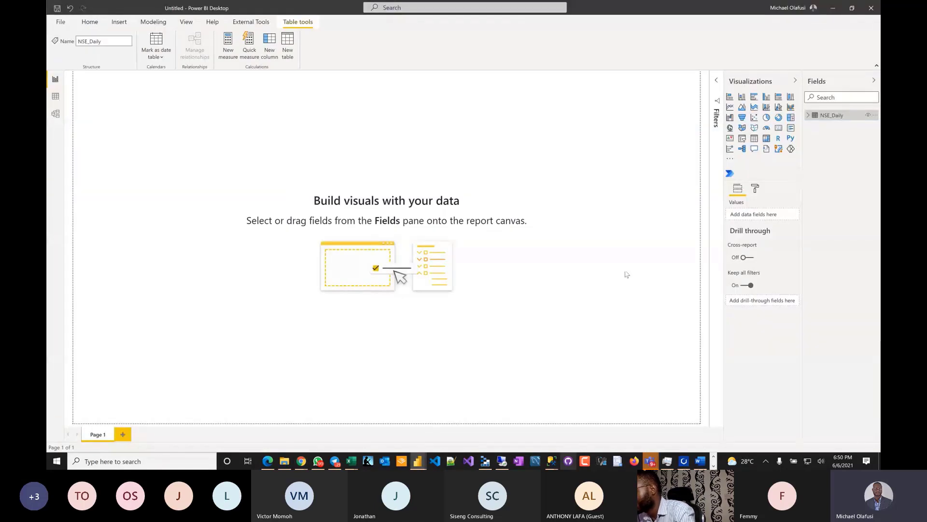
- Run the flow from the NMD Marketing Analysis Decks report and check Excel Online for new rows
key("alt+Tab")
key("alt+Tab")
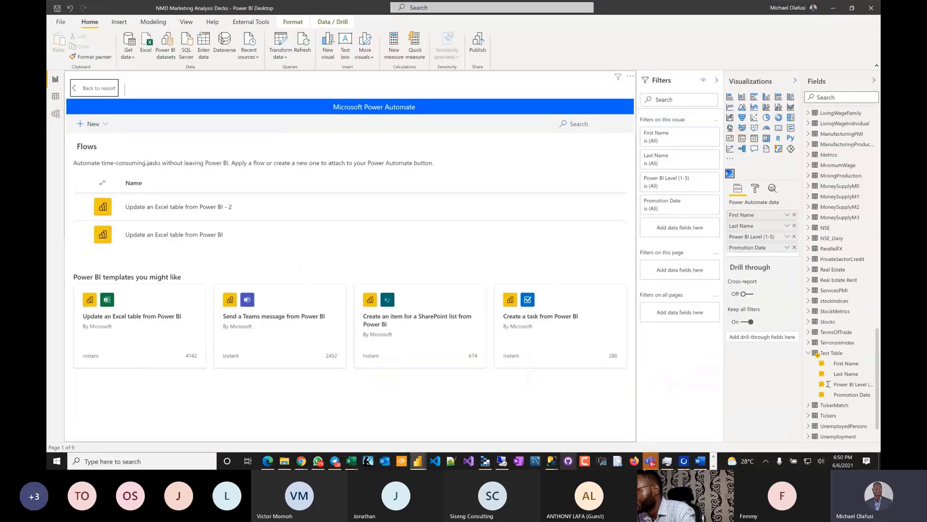
left_click(87, 87)
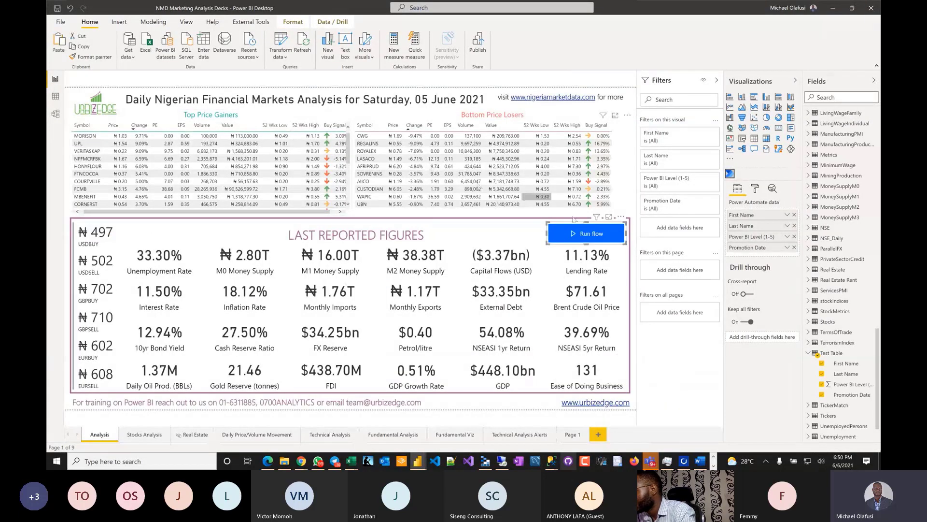
left_click(584, 237, "ctrl")
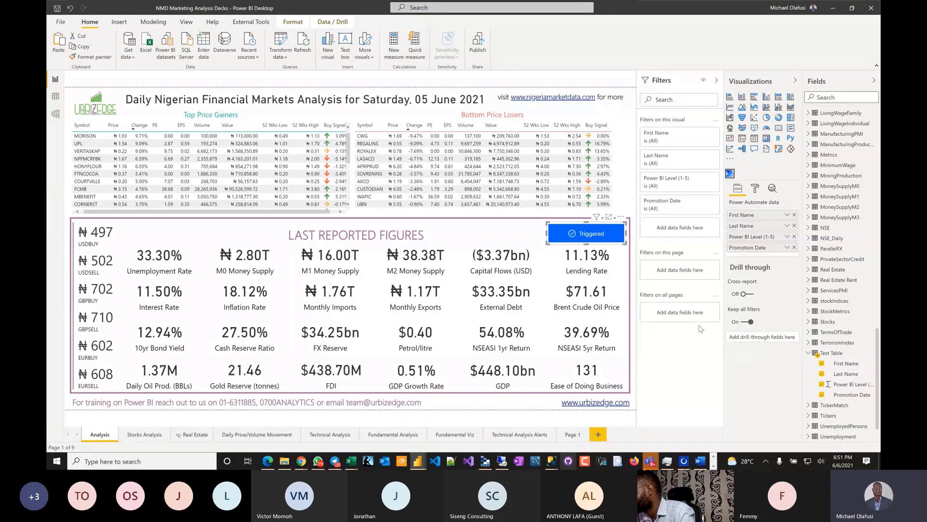
key("alt+Tab")
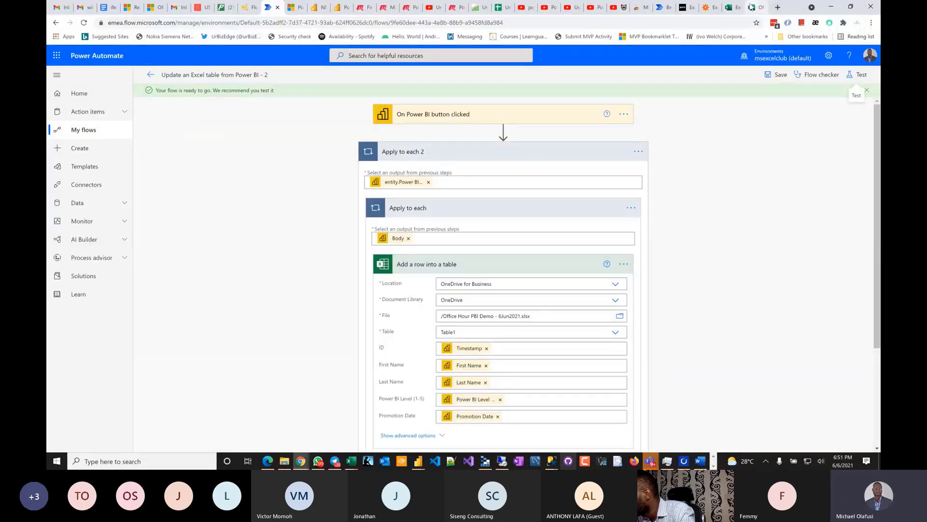
left_click(763, 5)
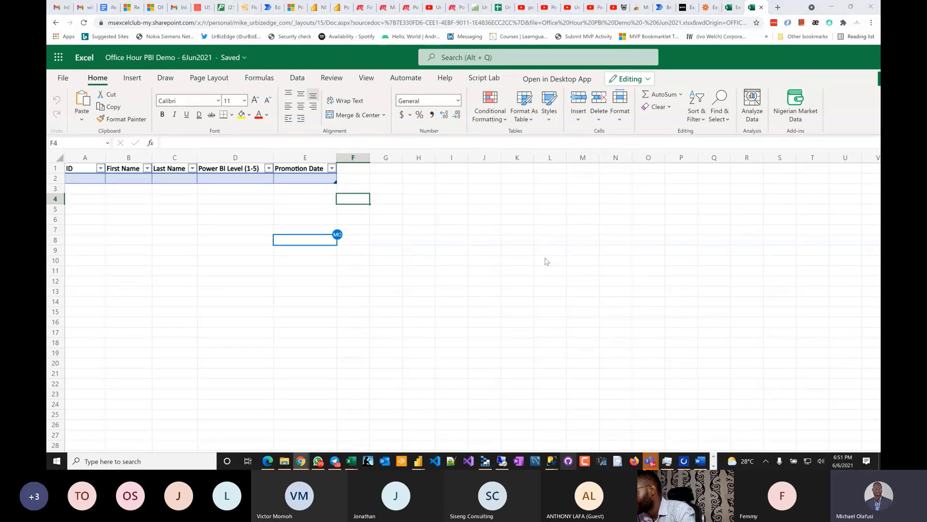
- Run the flow again, then return to the flow editor and its details page
key("alt+Tab")
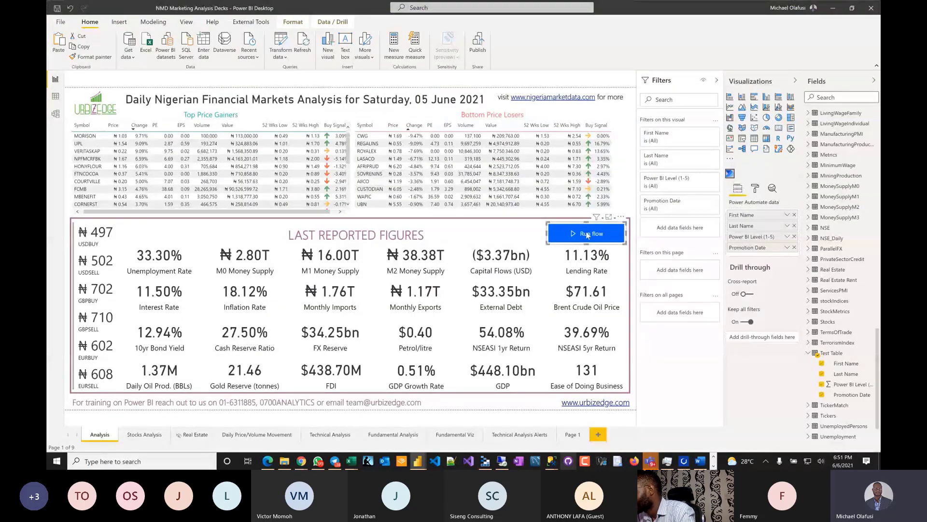
left_click(588, 235)
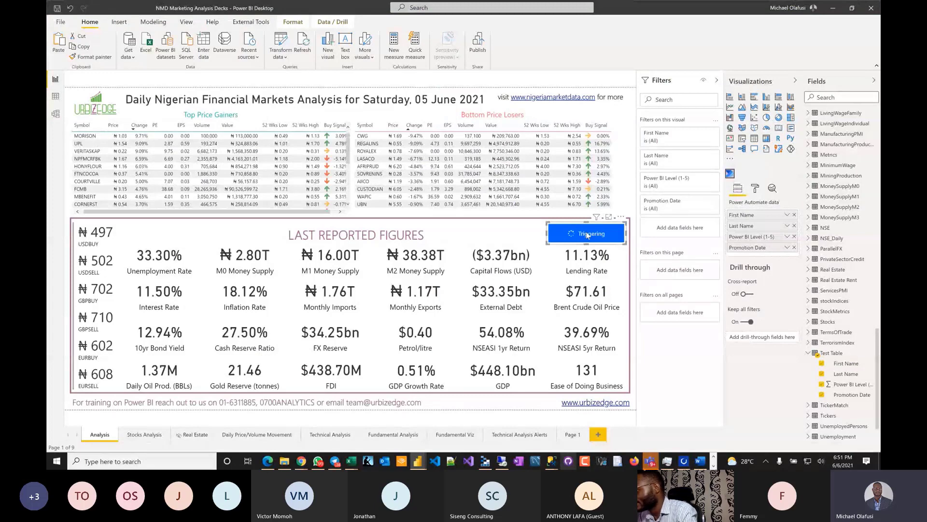
key("alt+Tab")
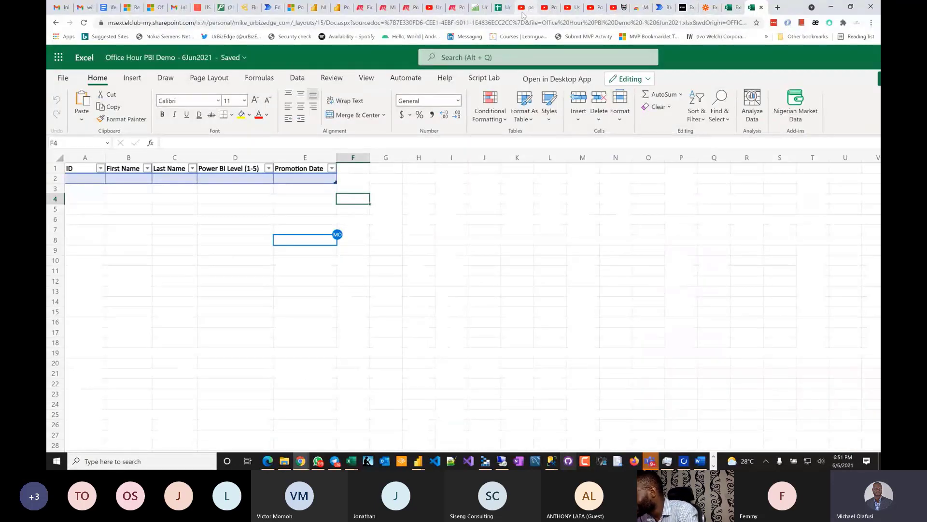
left_click(268, 8)
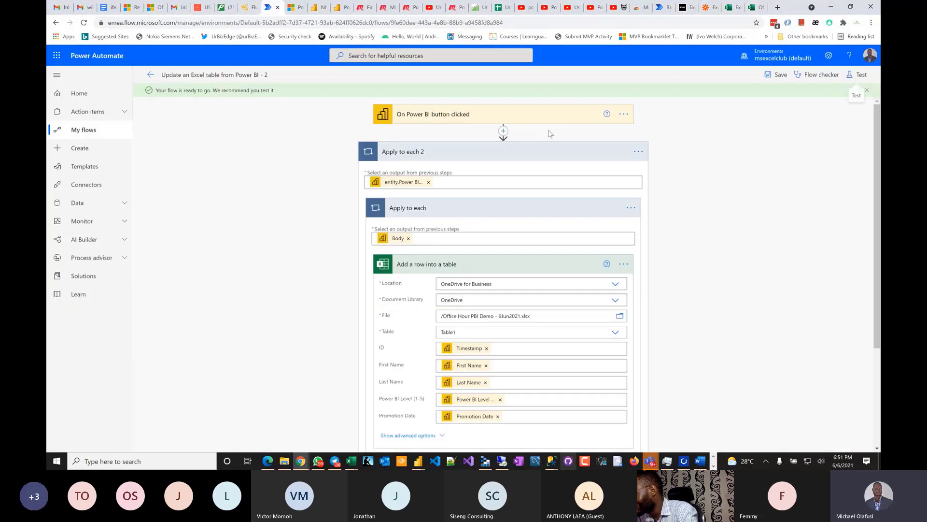
left_click(150, 75)
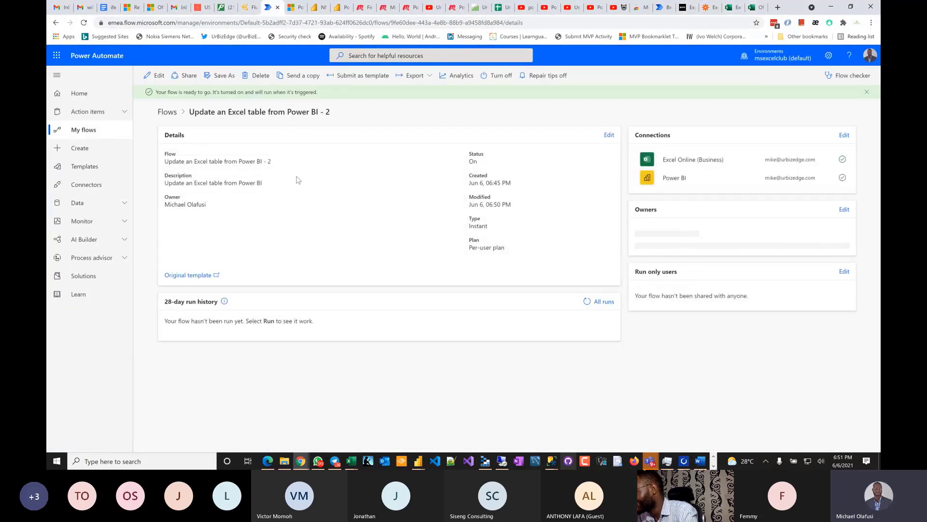
- Open the original Update an Excel table flow and expand its Update a row step
left_click(49, 145)
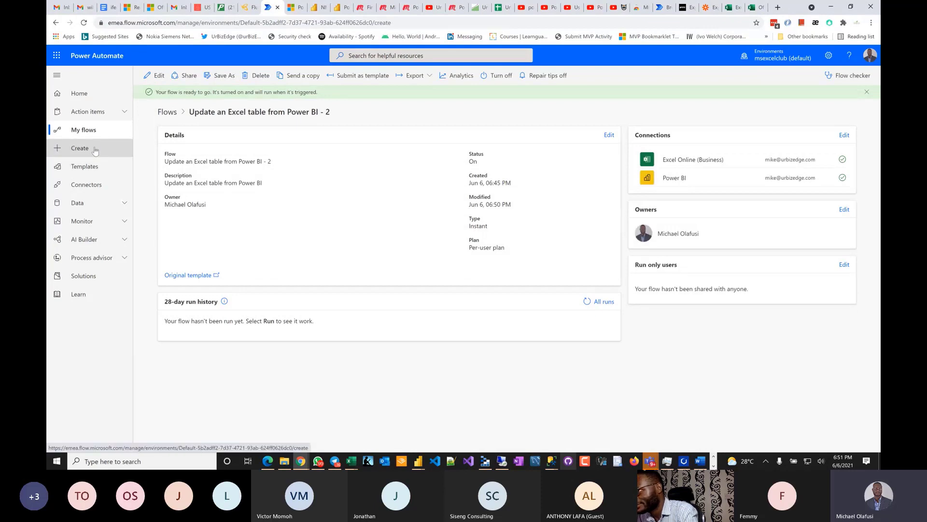
left_click(83, 129)
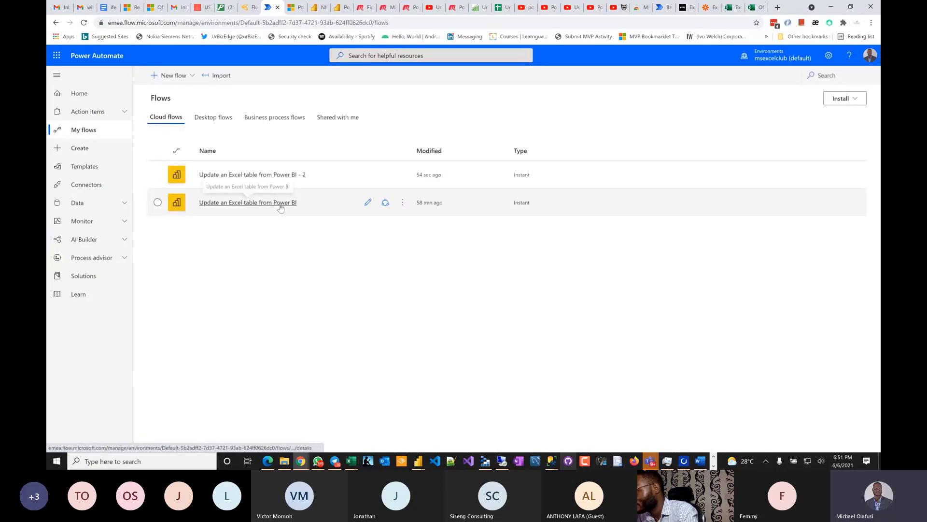
left_click(367, 203)
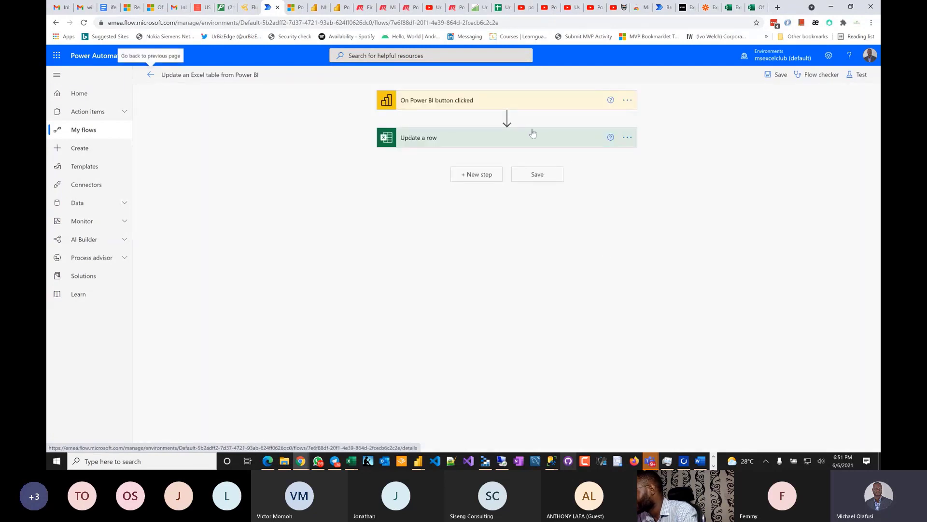
left_click(534, 139)
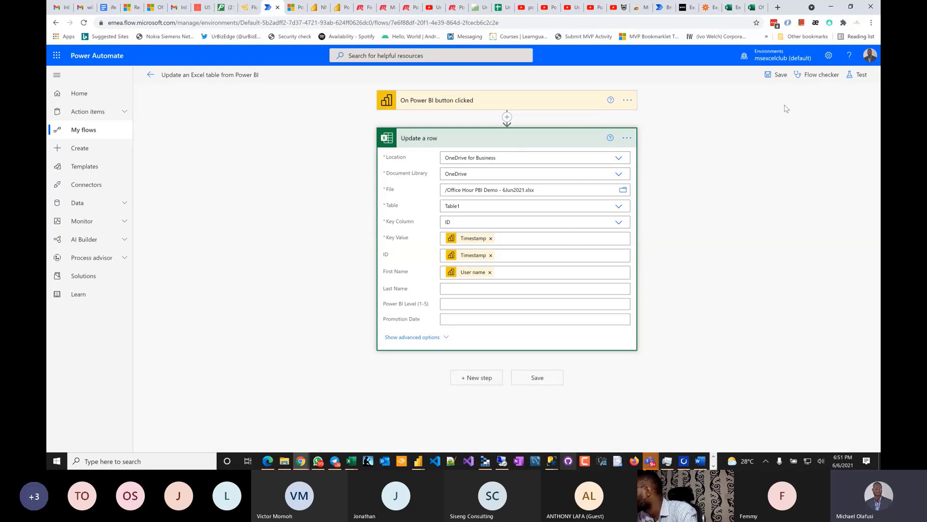
- Cancel deleting the step, keeping Update a row, and go back to the Power BI report
left_click(626, 100)
left_click(665, 208)
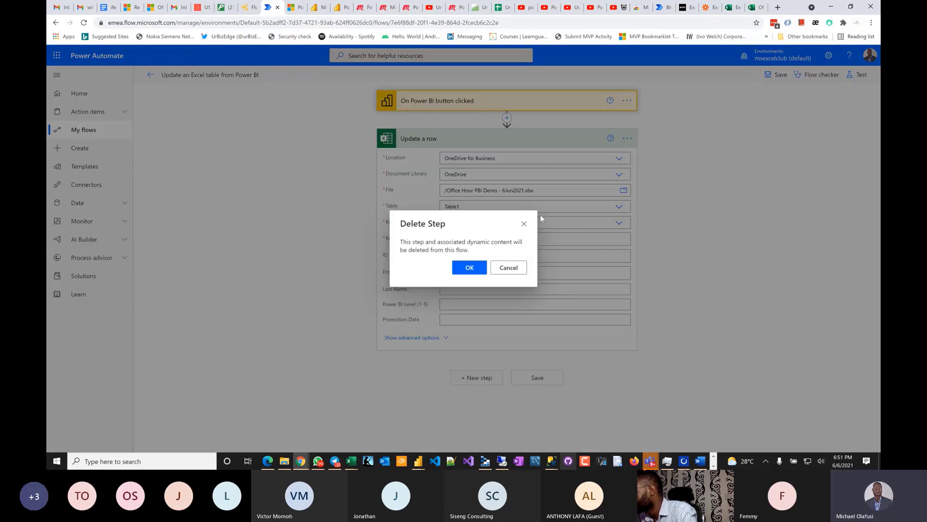
left_click(524, 223)
key("alt+Tab")
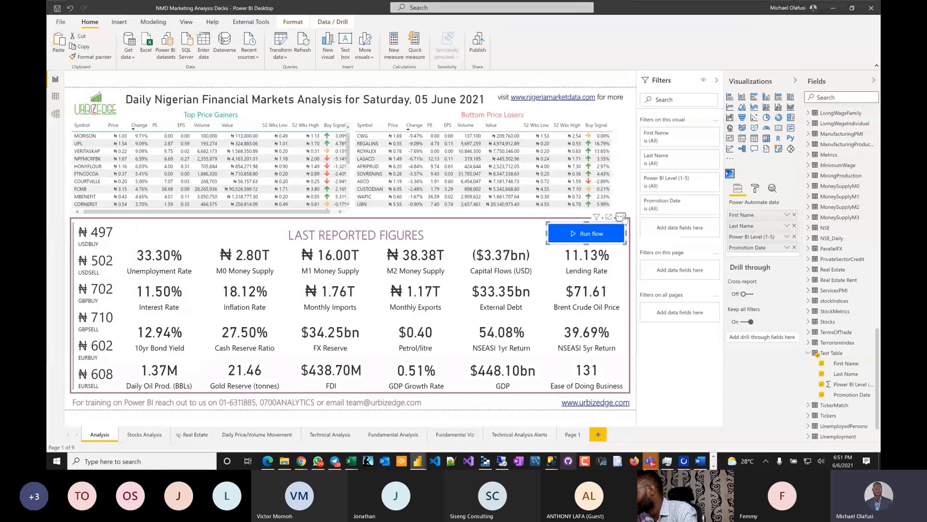
left_click(621, 217)
- Delete the old Update an Excel table from Power BI flow from the button's flow list
left_click(654, 231)
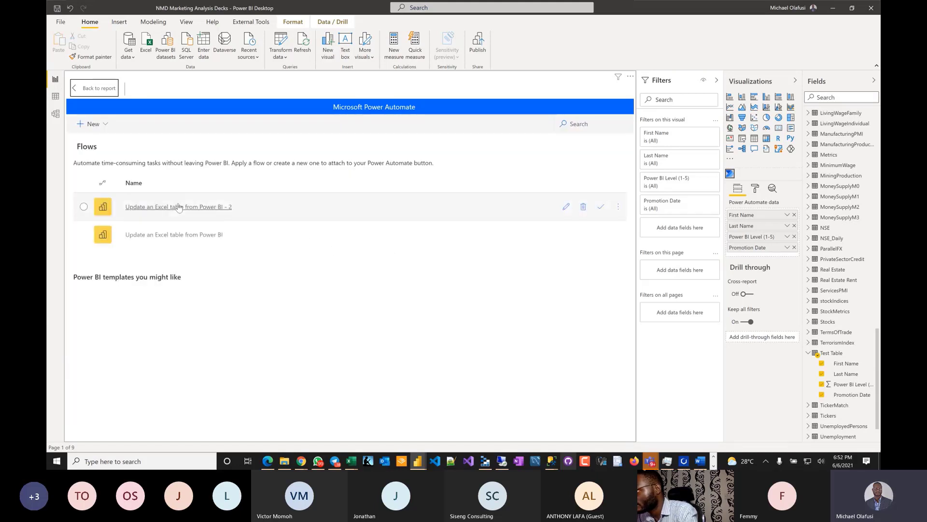
left_click(84, 235)
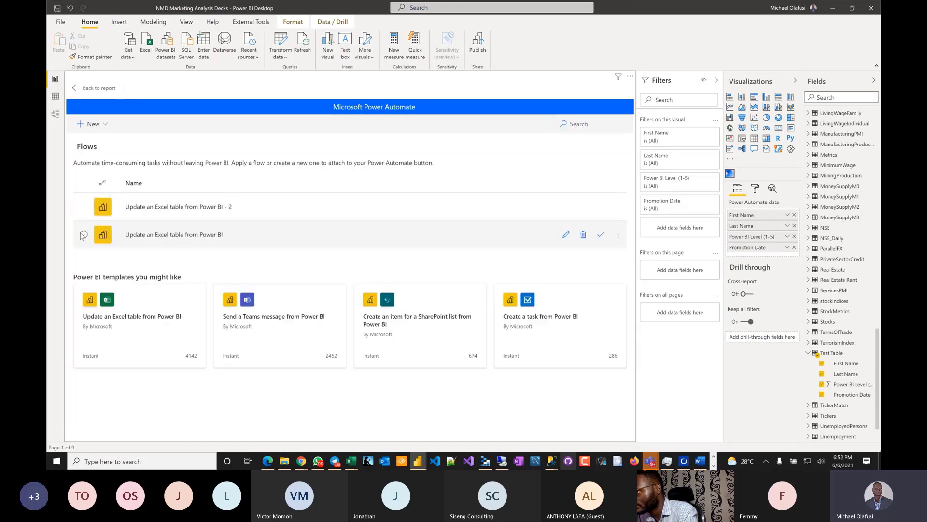
left_click(584, 235)
left_click(437, 306)
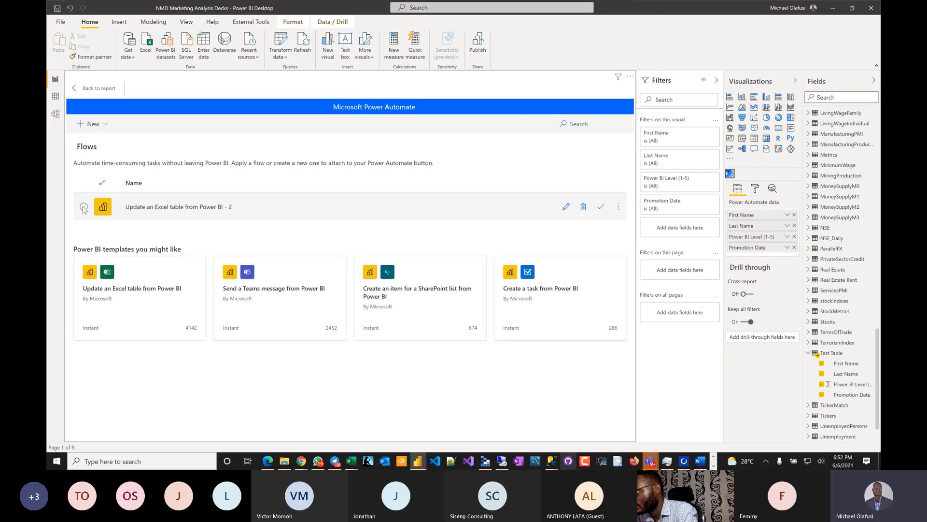
- Apply the 'Update an Excel table from Power BI - 2' flow to the button and return to the report
left_click(84, 207)
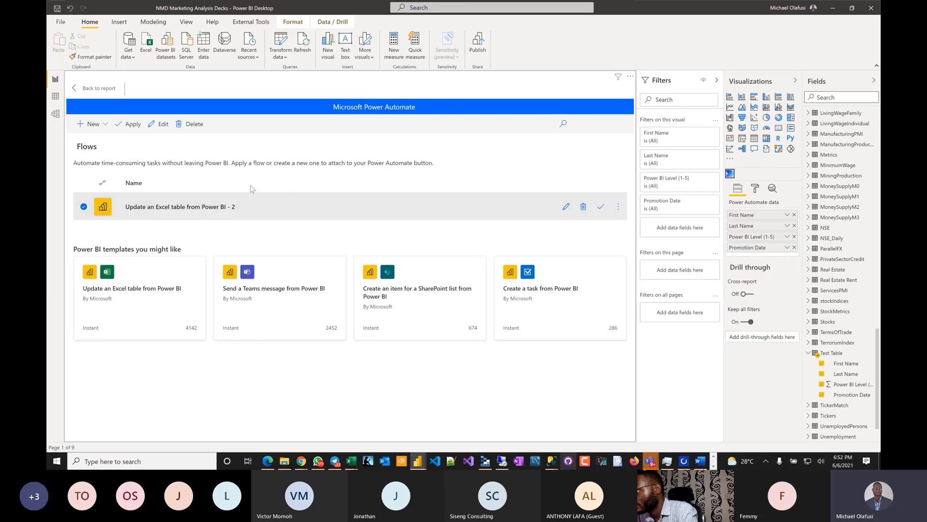
left_click(129, 124)
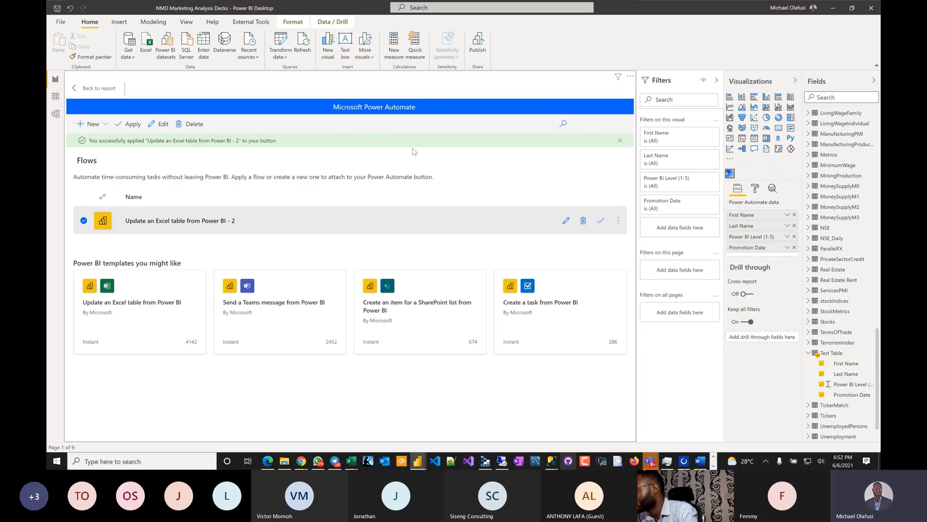
left_click(77, 95)
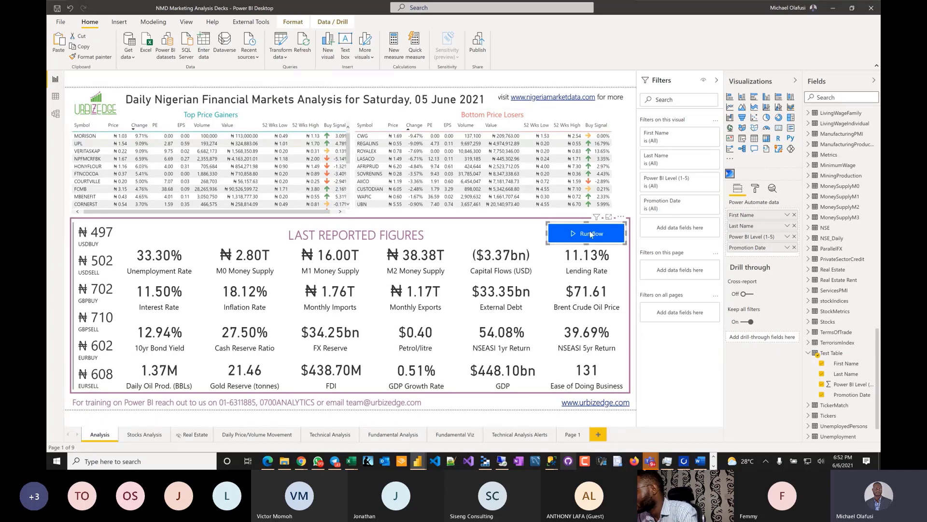
- Run the flow from the report button and check the Excel Online table for new rows
left_click(590, 235)
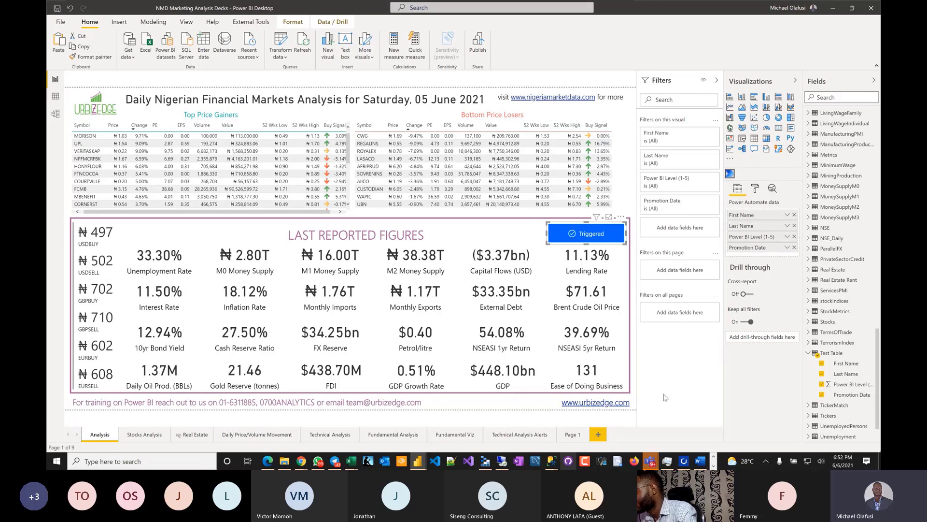
key("alt+Tab")
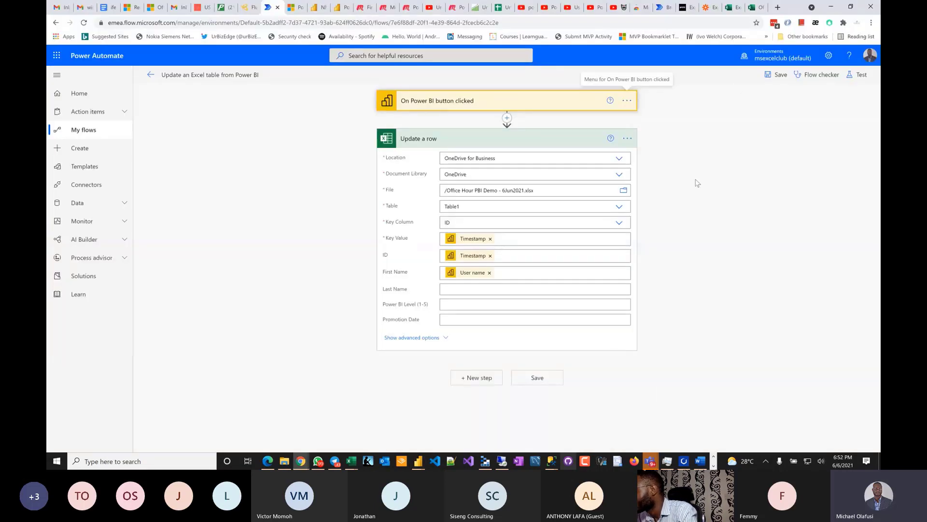
left_click(753, 8)
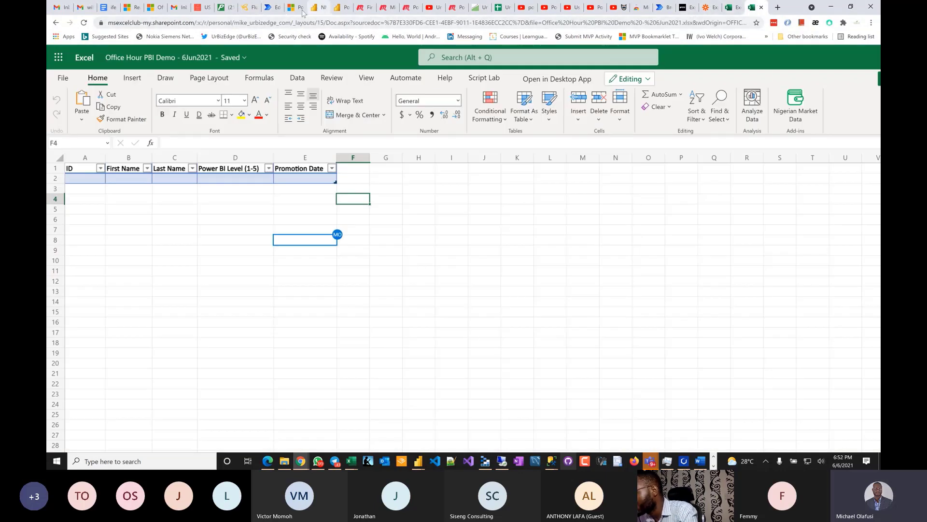
left_click(265, 8)
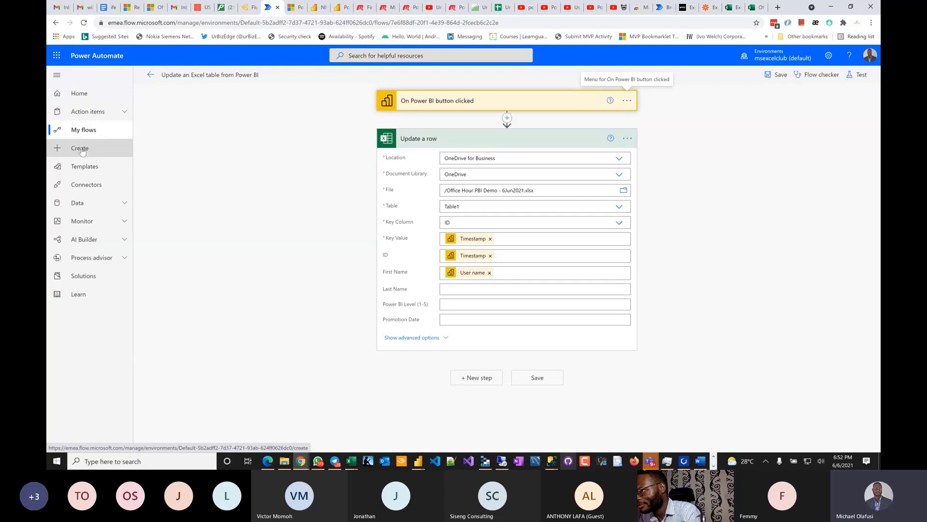
- Leave the flow editor without saving and open a new browser tab
left_click(82, 151)
left_click(506, 97)
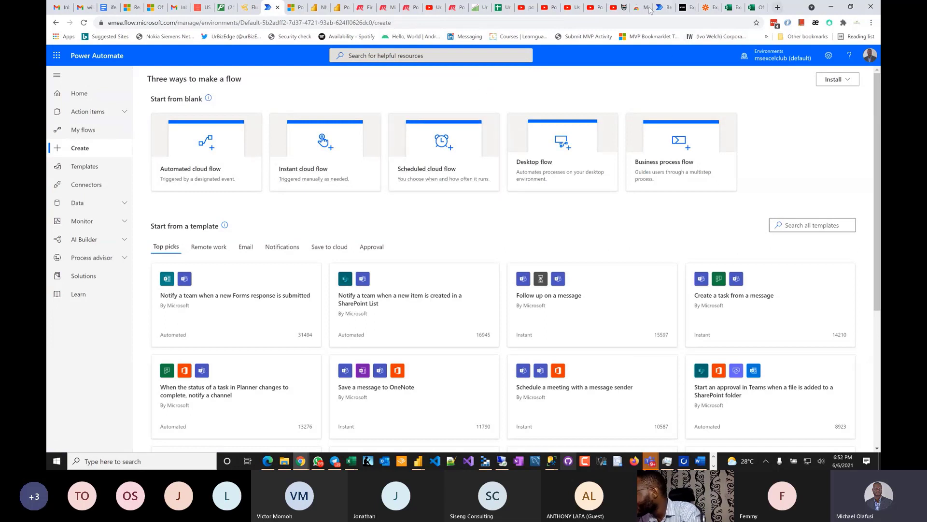
left_click(777, 7)
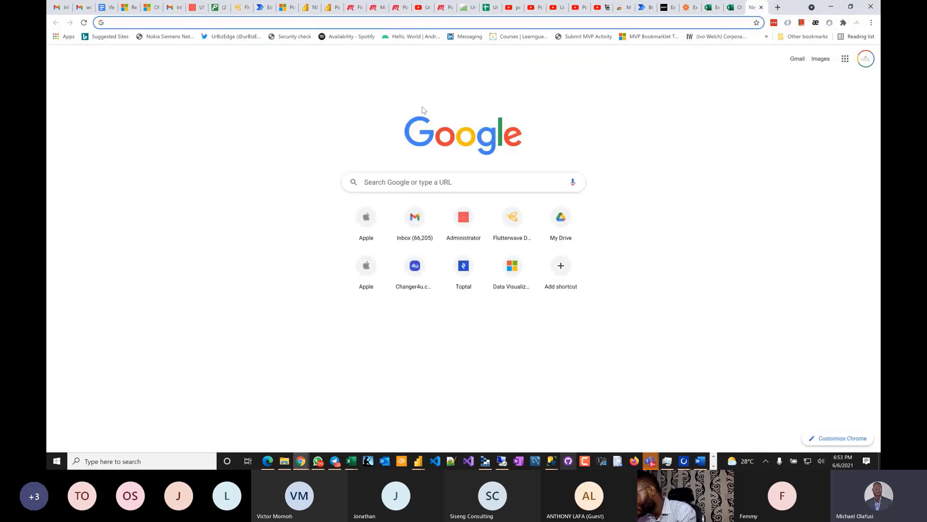
type("ur")
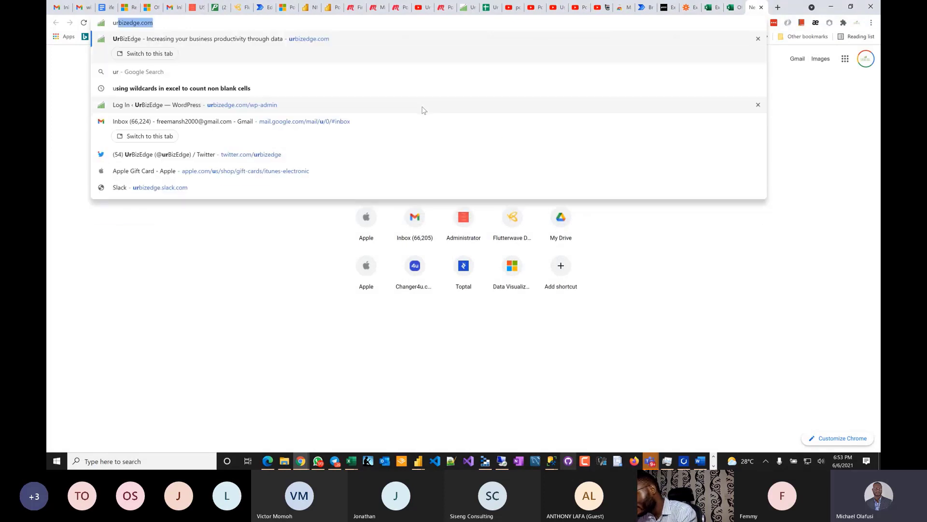
- Go to twitter.com and open the company's Twitter profile
key("BackSpace")
key("BackSpace")
key("BackSpace")
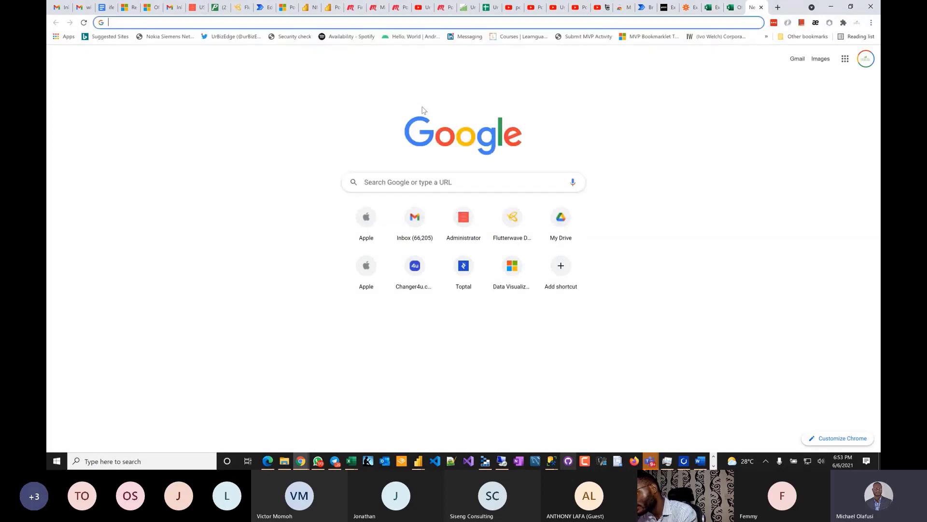
type("twitt")
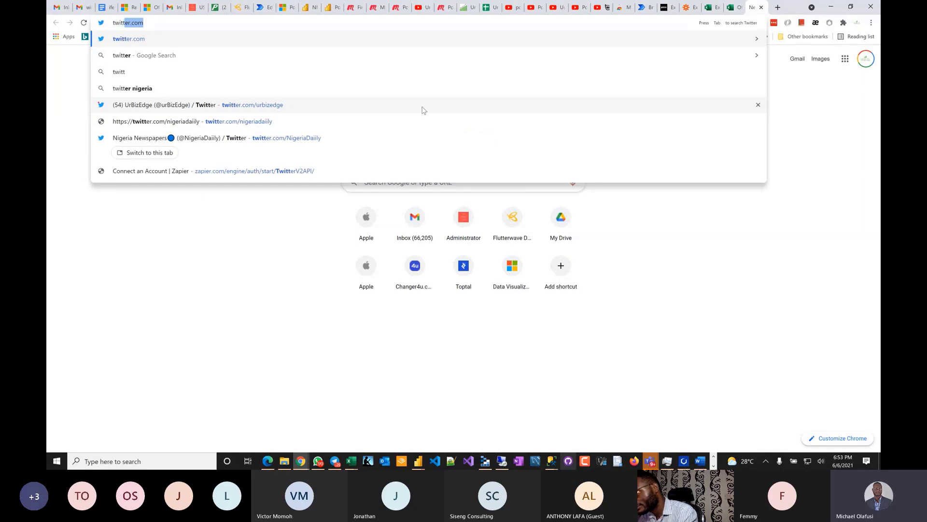
key("Right")
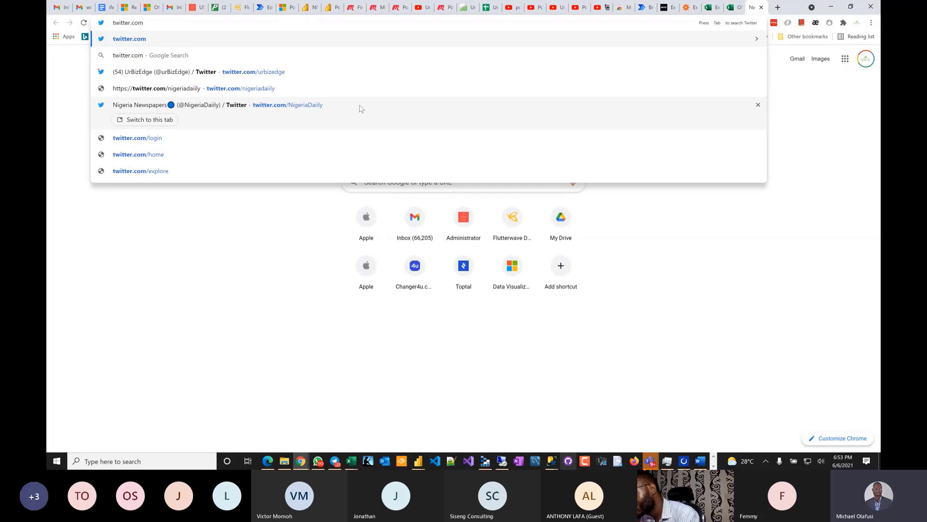
left_click(264, 72)
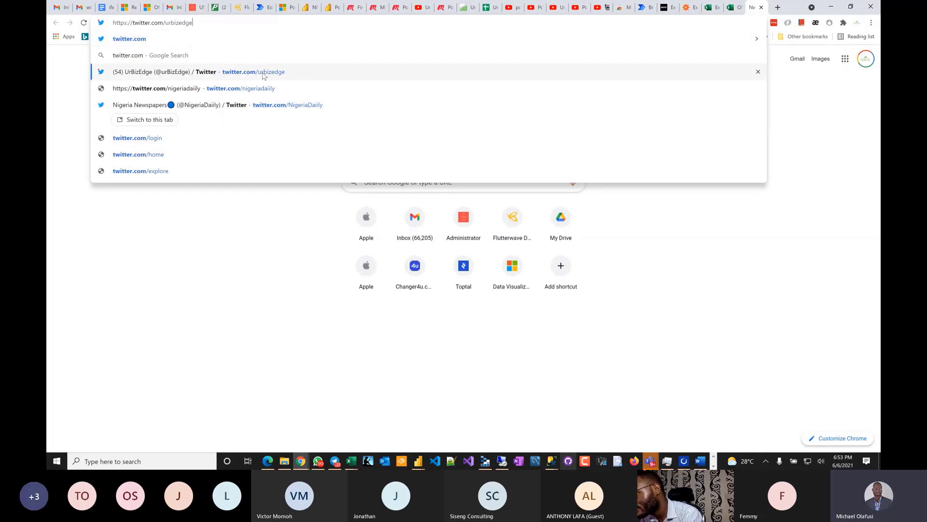
- In a new tab, open a personal Twitter profile by entering its full twitter.com address
left_click(777, 7)
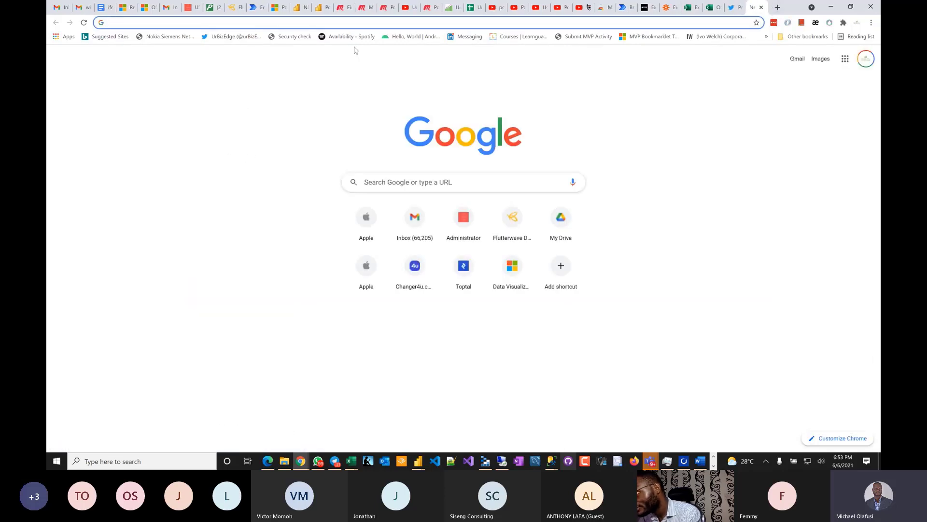
type("twi")
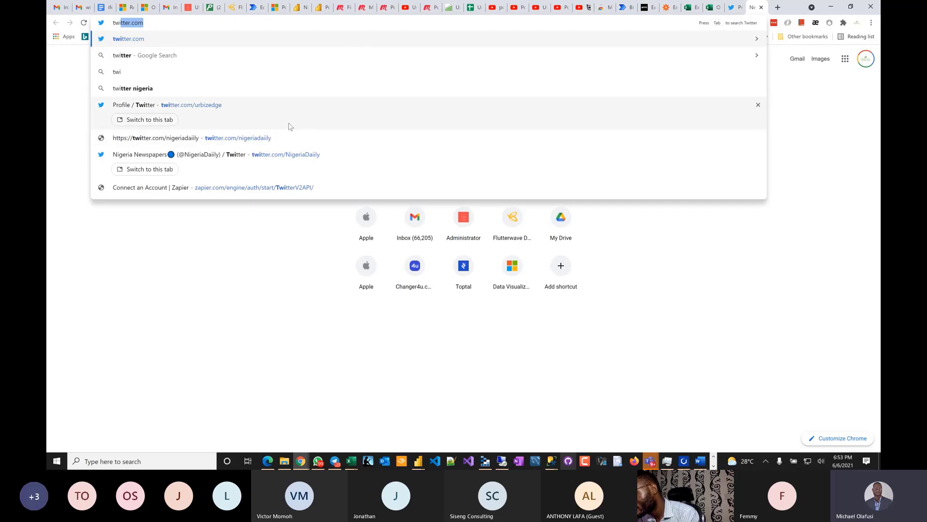
key("Right")
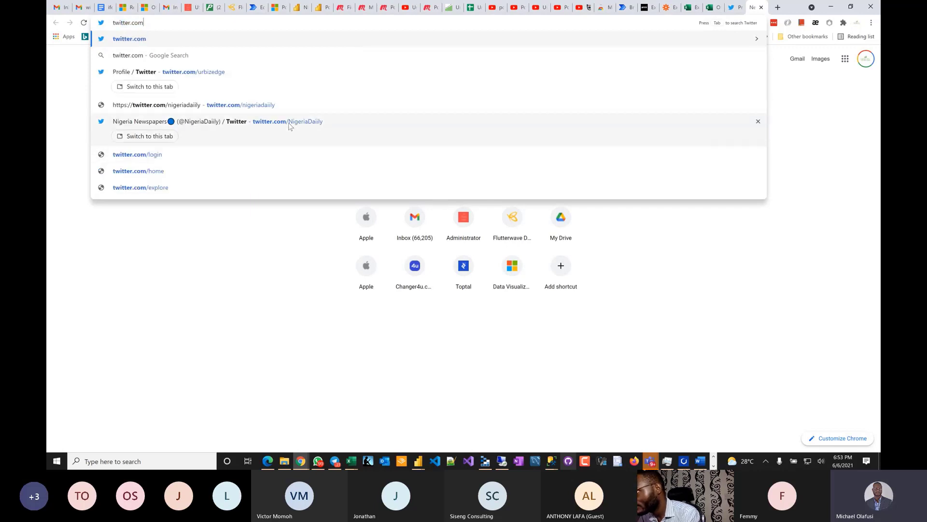
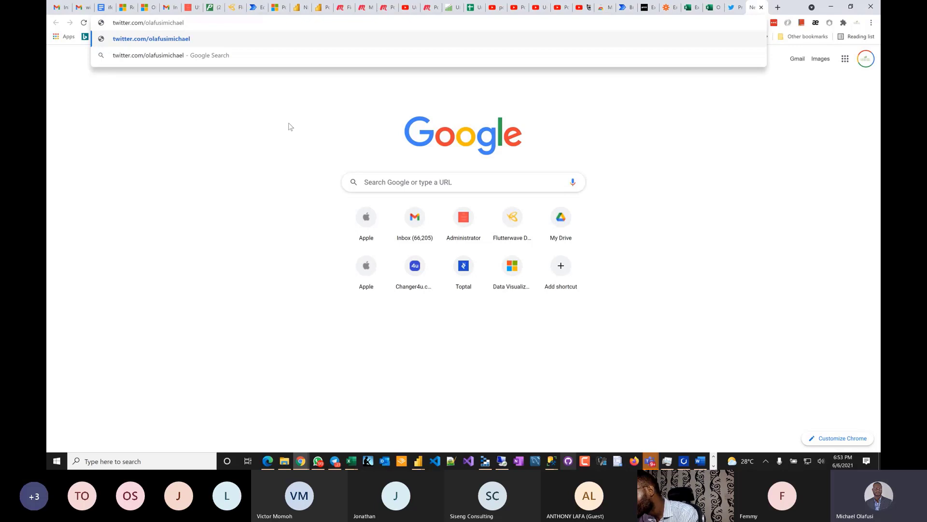
key("Return")
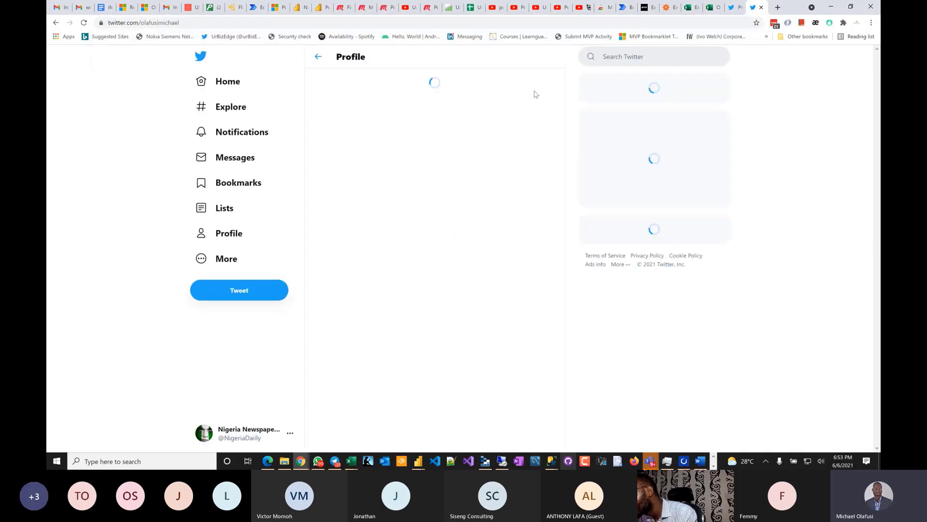
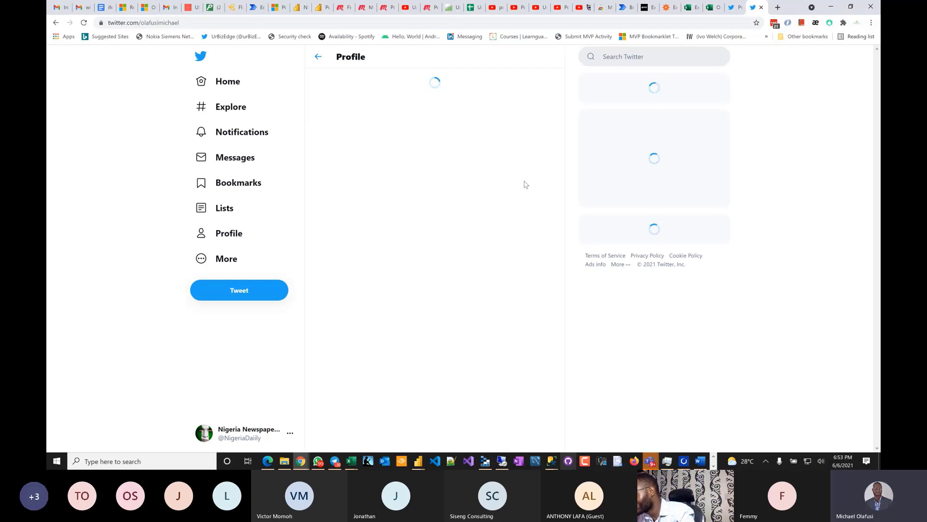
- Open the Nigeria Newspapers Twitter profile in a new browser tab from the 'twit' address suggestions
left_click(734, 7)
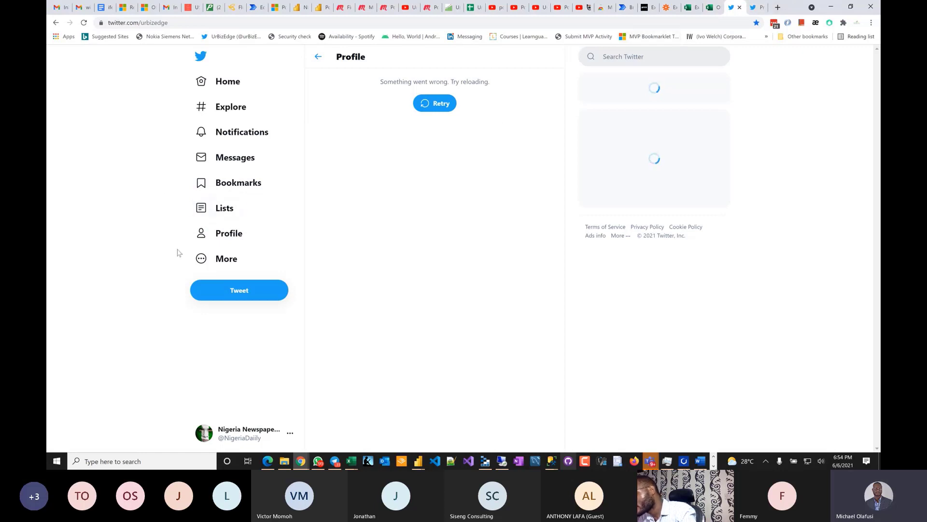
left_click(752, 6)
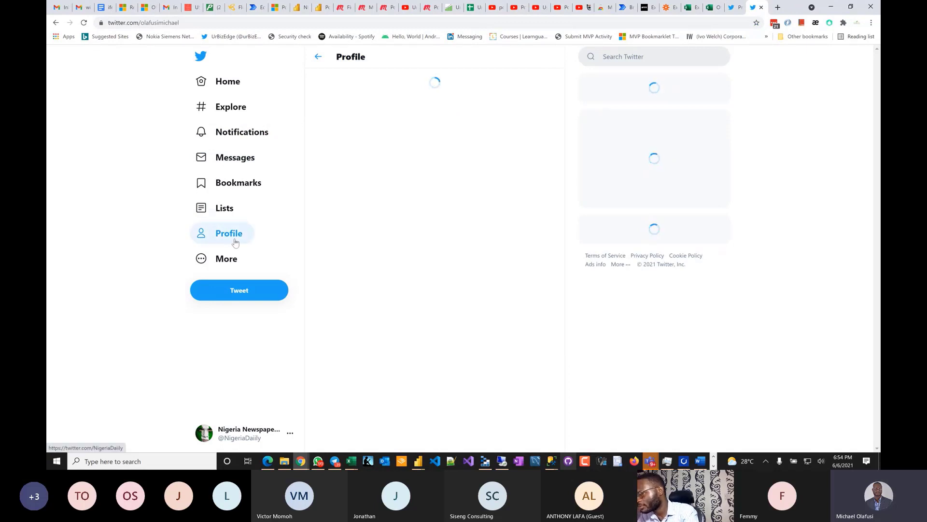
left_click(777, 8)
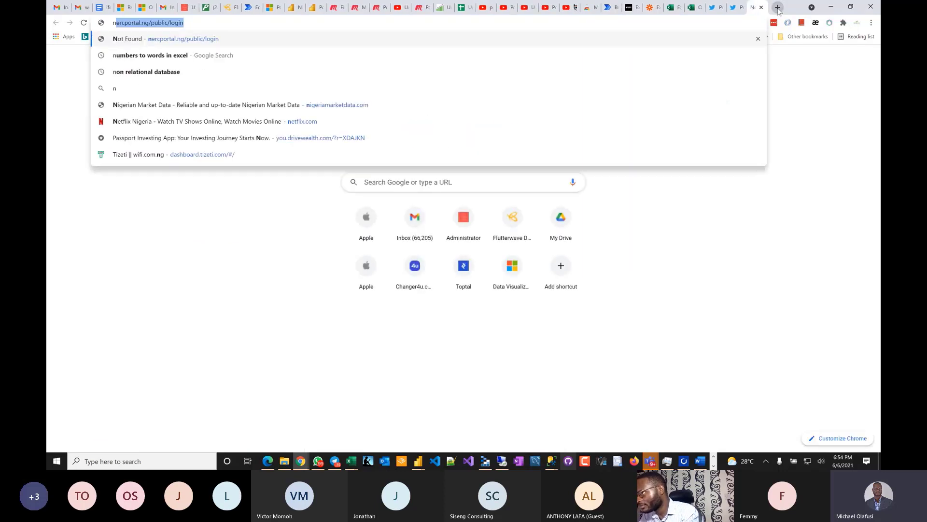
type("twitter.com")
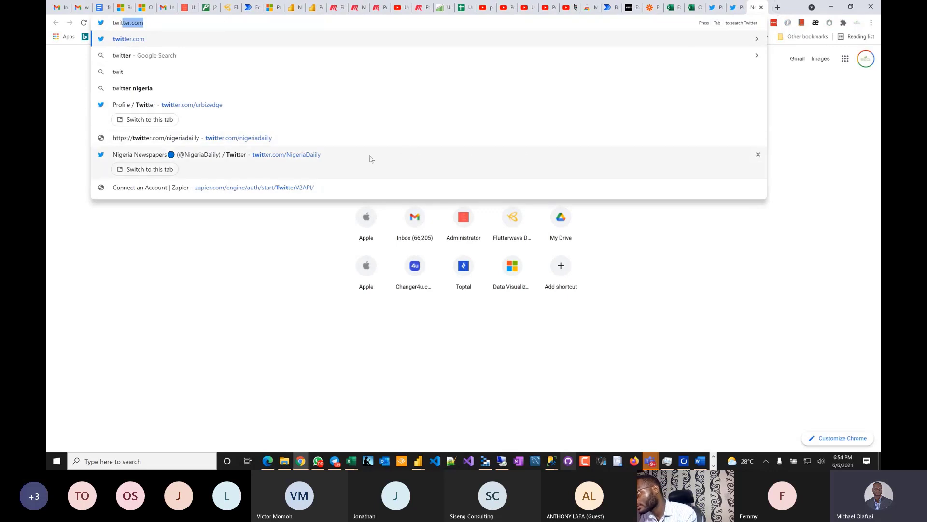
left_click(321, 156)
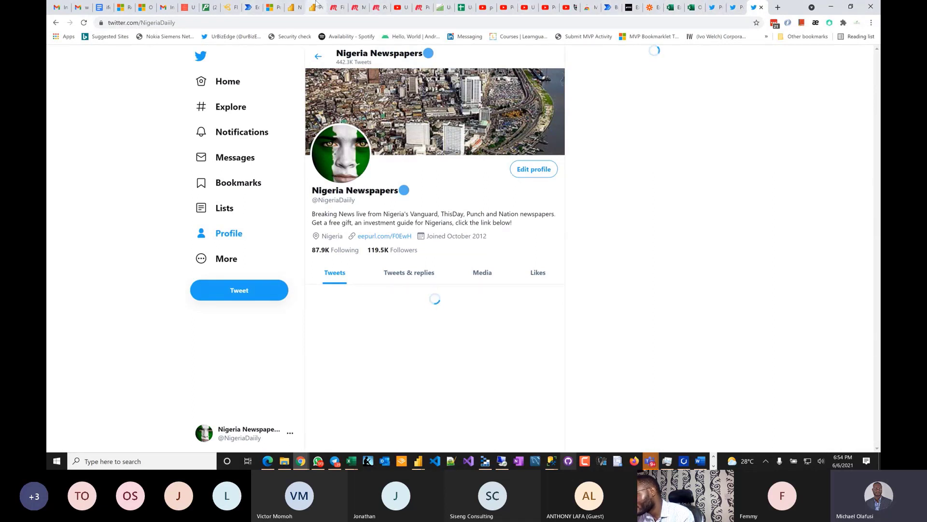
mouse_move(373, 6)
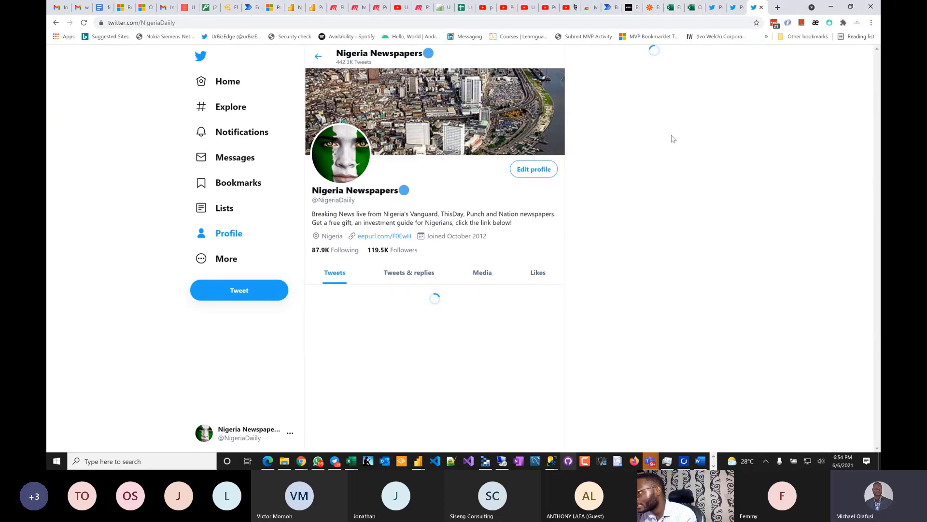
- Search Power Automate's helpful resources for 'twitter' to list the Twitter connector and templates
left_click(245, 8)
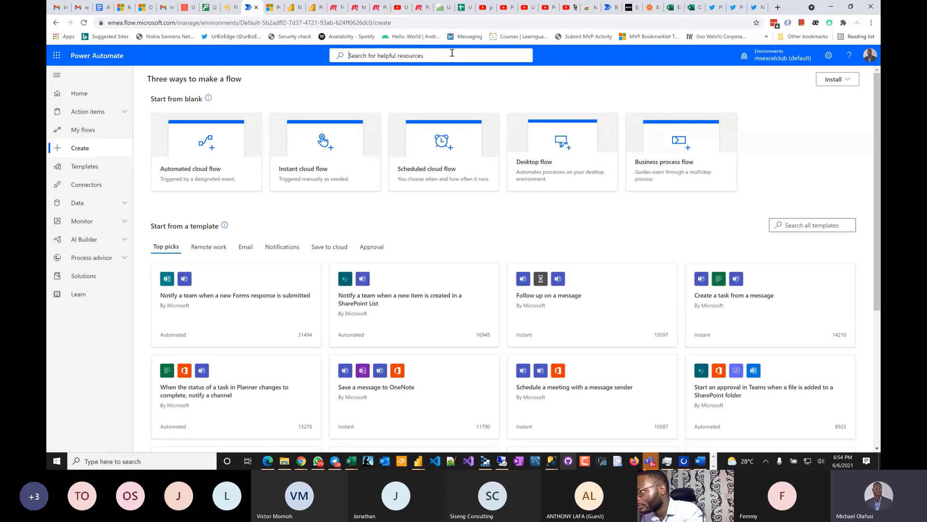
type("twitter")
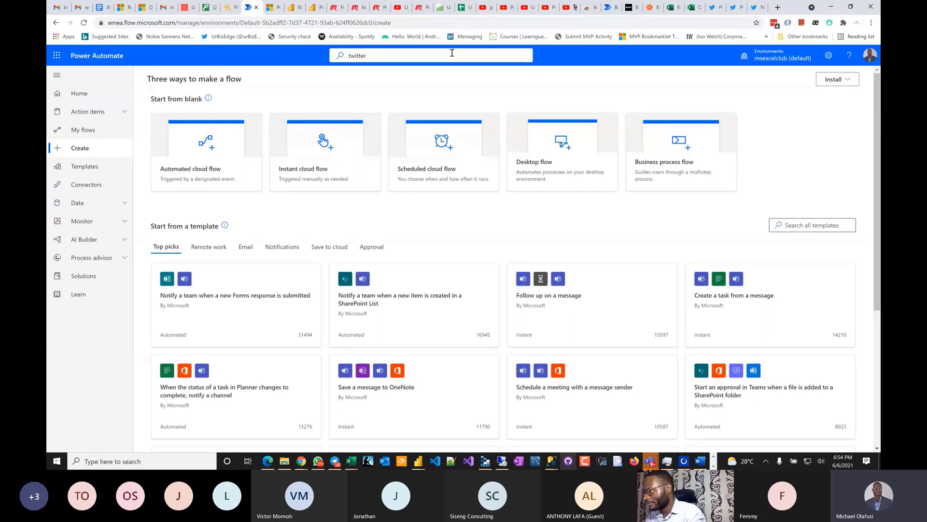
left_click(390, 56)
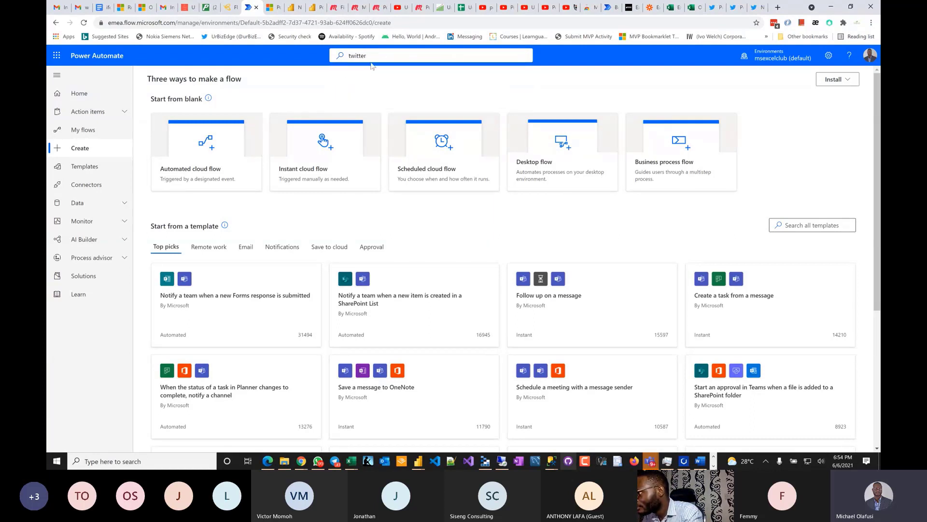
left_click(382, 51)
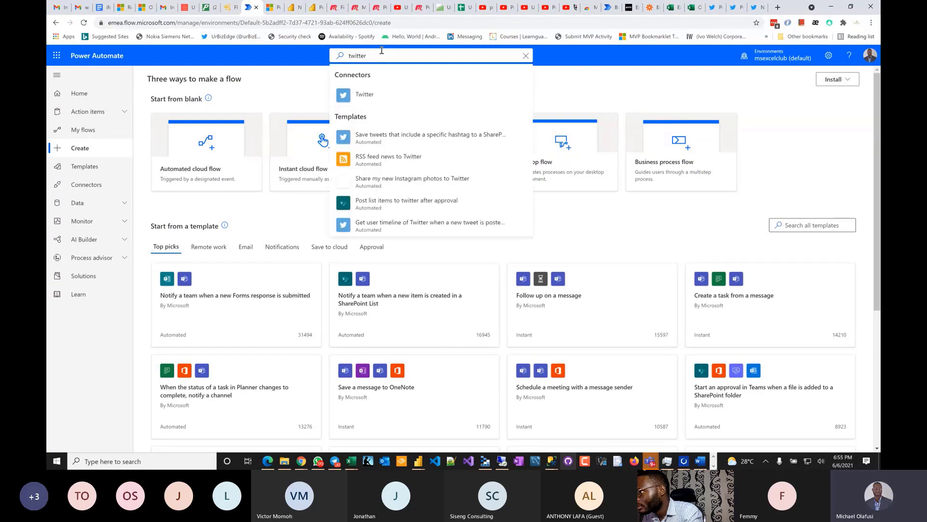
- Open the Twitter connector page and browse its new-tweet trigger and templates
left_click(353, 95)
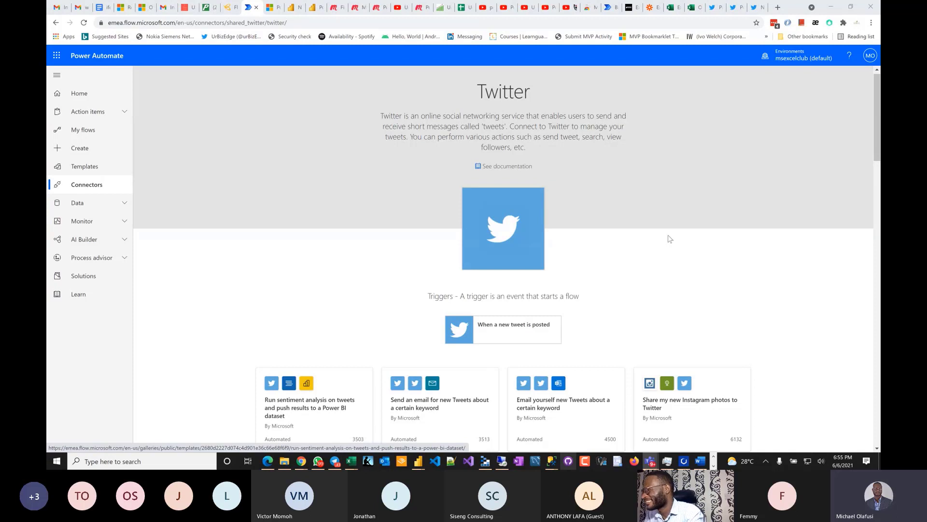
scroll(623, 189, "down", 1)
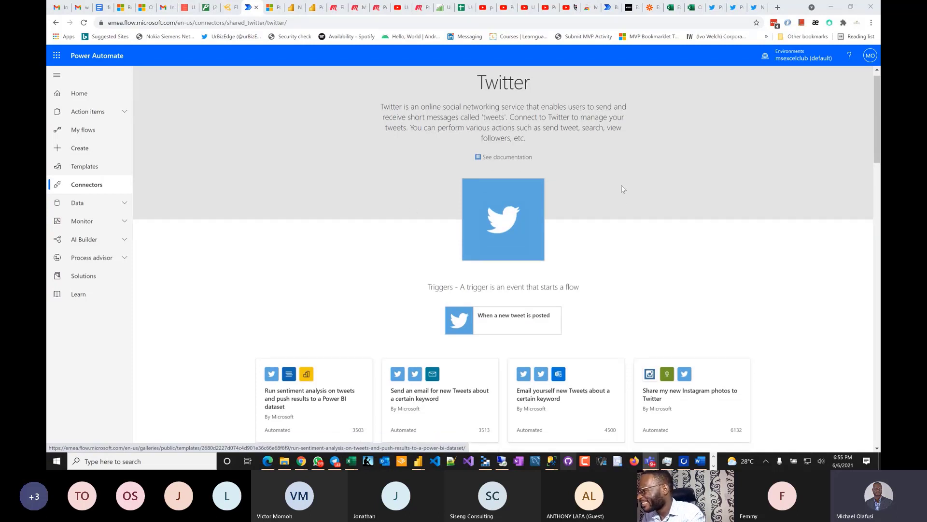
scroll(623, 189, "down", 1)
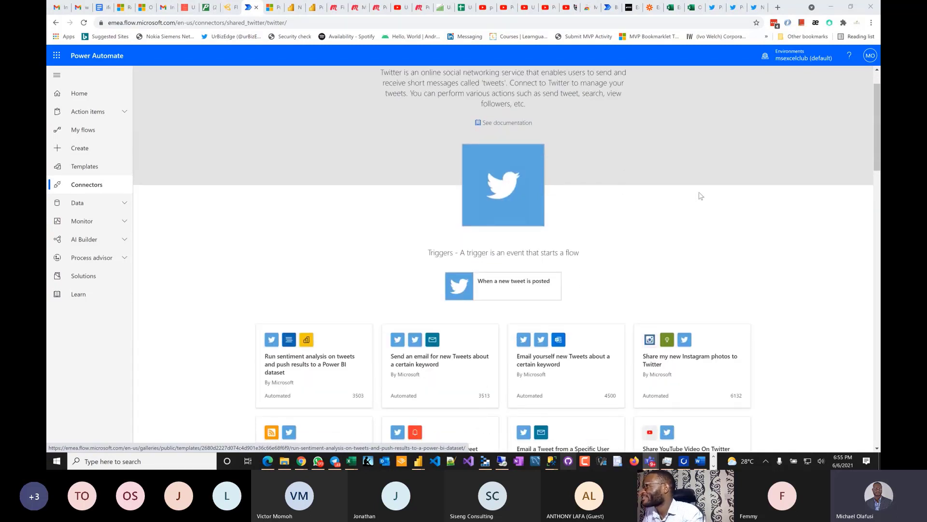
scroll(701, 195, "down", 1)
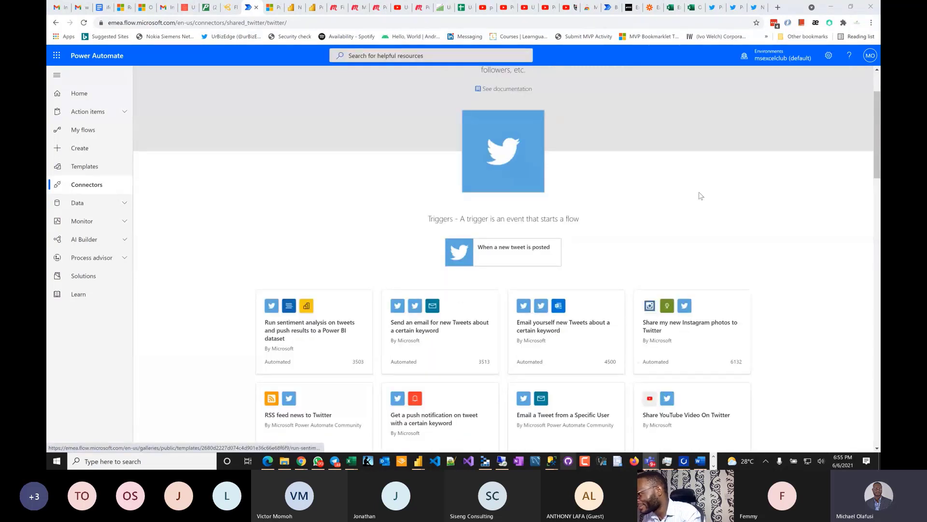
scroll(701, 195, "down", 2)
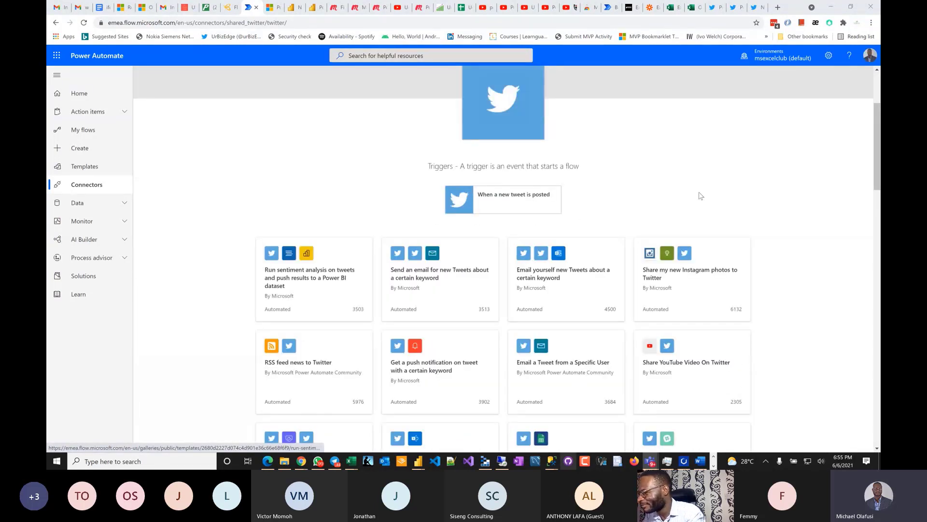
scroll(701, 195, "down", 1)
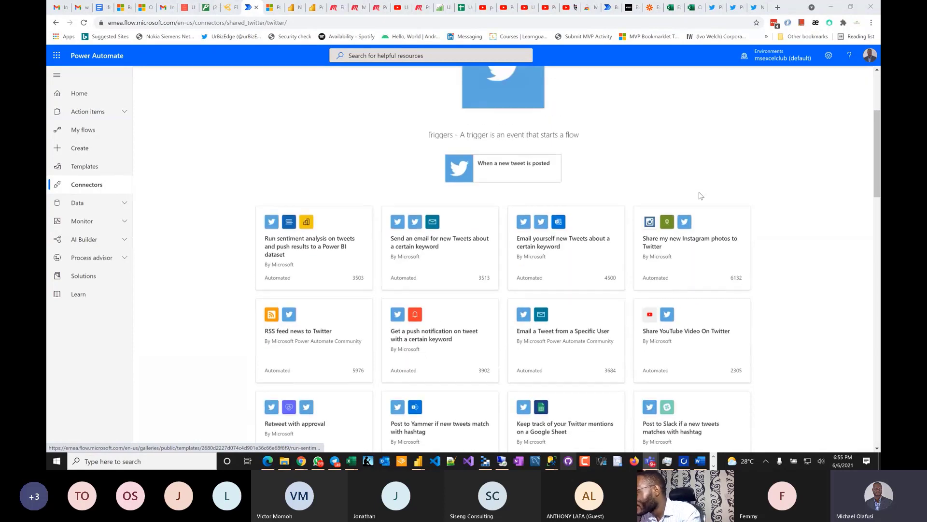
scroll(701, 195, "up", 1)
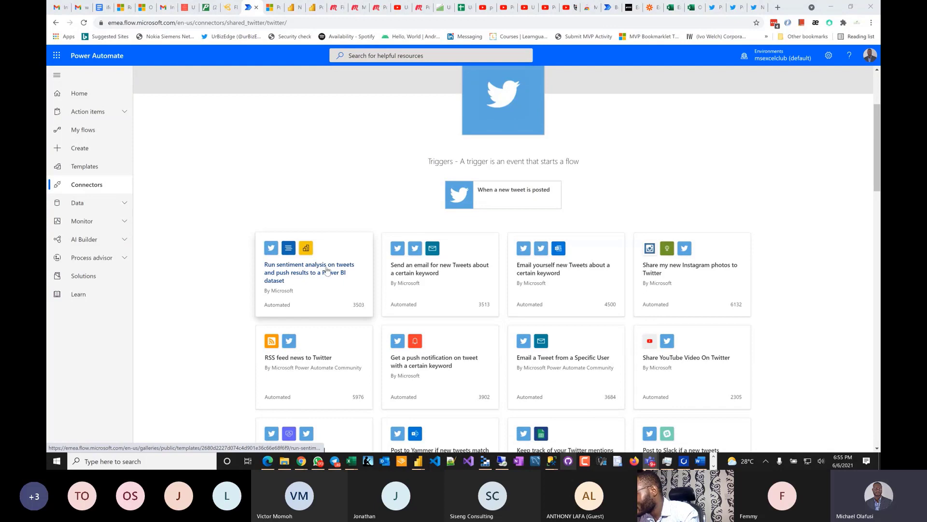
- Open the Retweet with approval template from the connector's template list
scroll(415, 266, "down", 2)
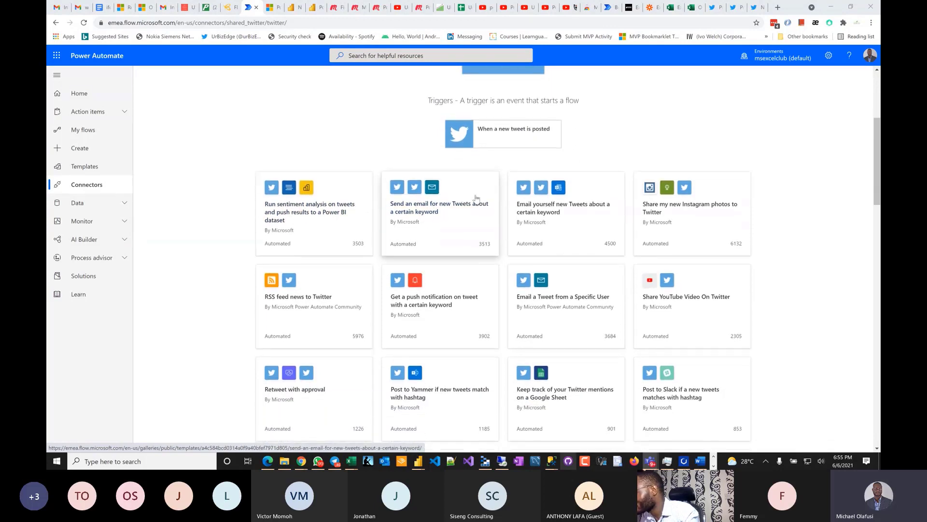
scroll(590, 221, "down", 1)
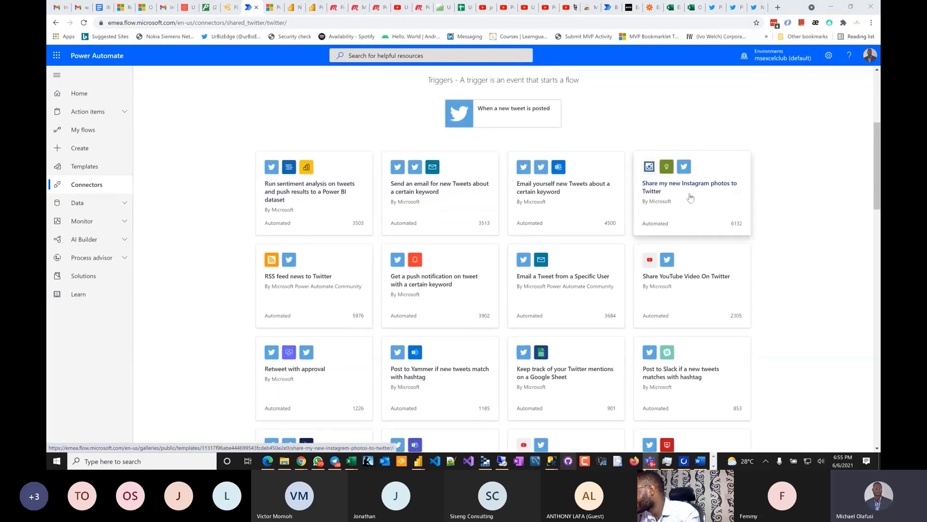
scroll(691, 197, "down", 1)
scroll(691, 197, "up", 1)
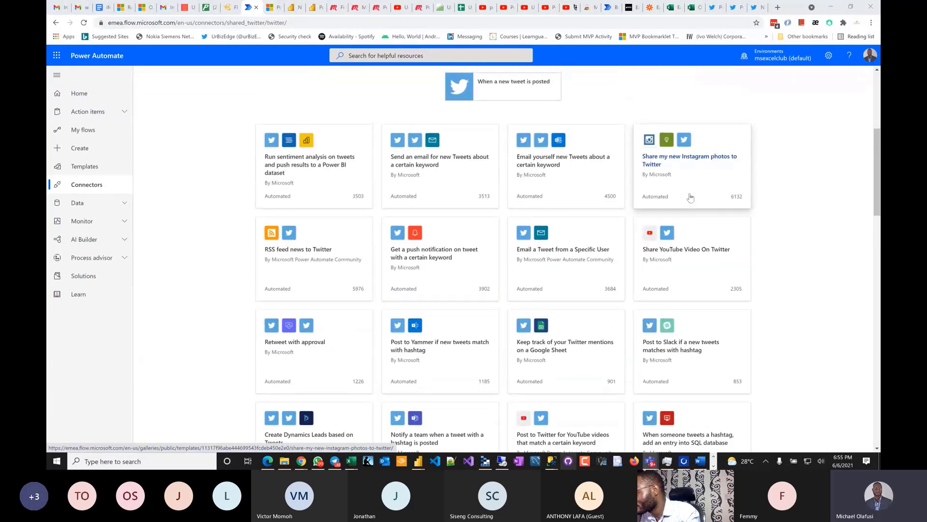
scroll(691, 197, "down", 1)
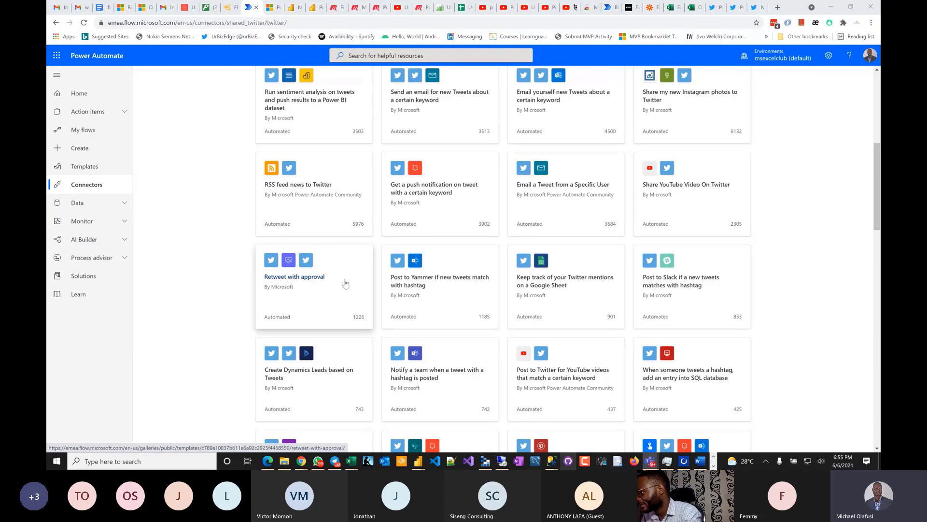
left_click(323, 285)
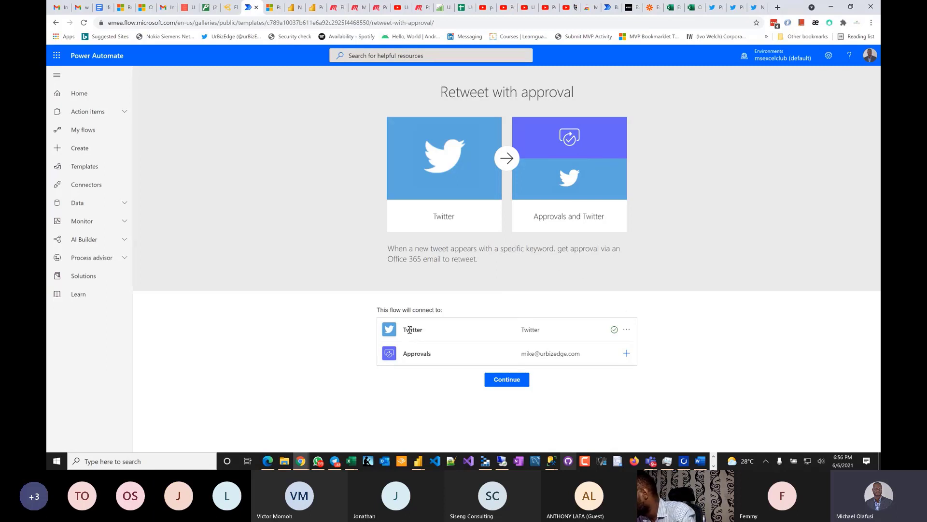
- Switch the Twitter connection to the other account, add an Approvals connection, and continue
left_click(627, 329)
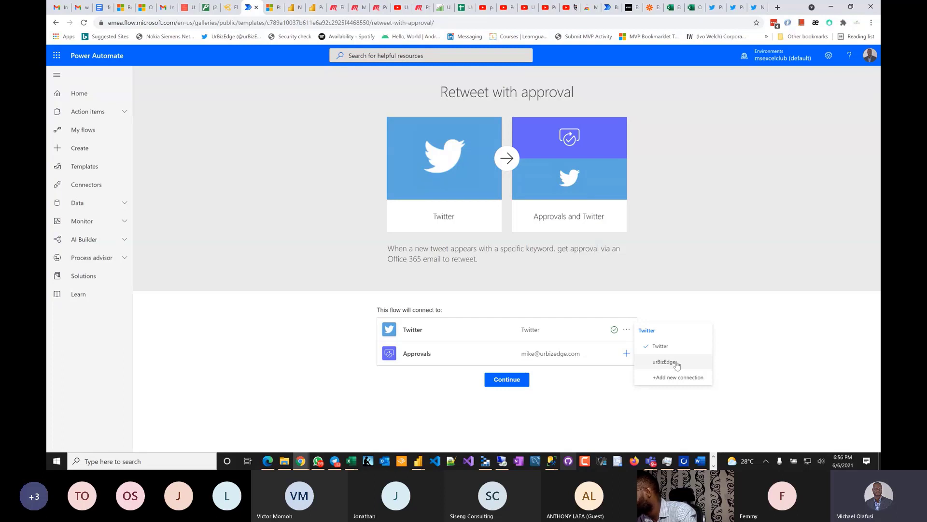
left_click(665, 361)
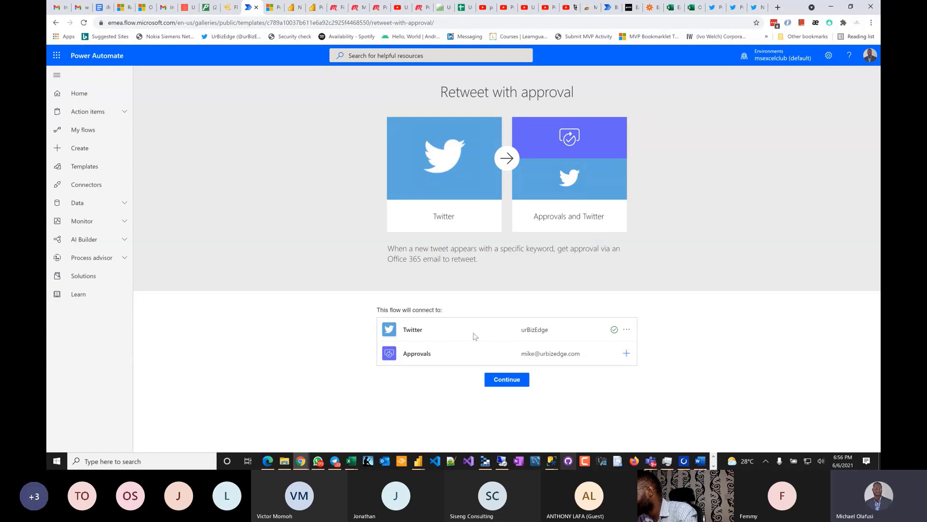
left_click(627, 354)
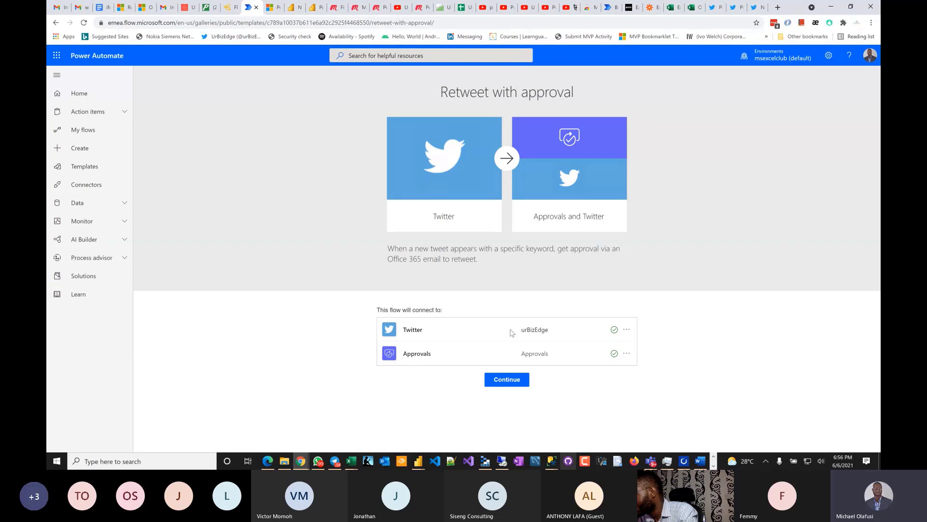
left_click(515, 382)
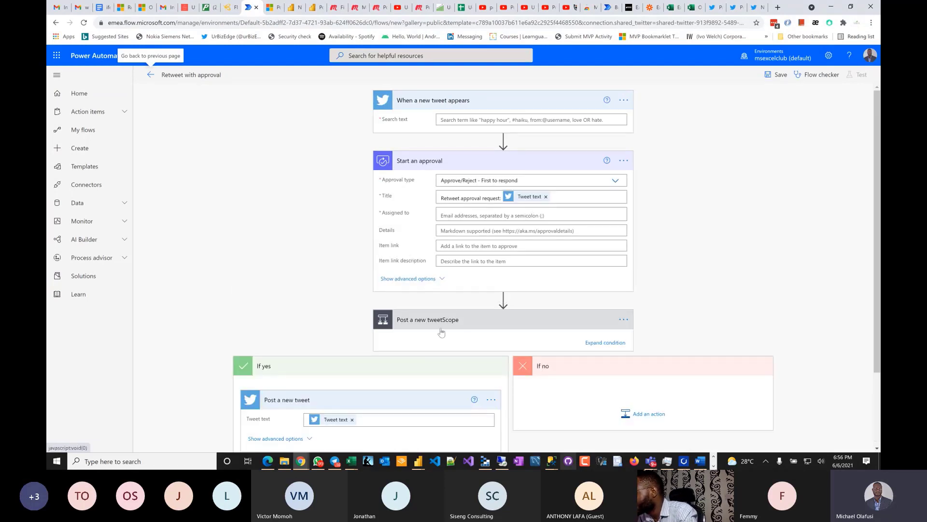
- Keep the approval type as Approve/Reject - First to respond and review the flow's steps
scroll(441, 332, "down", 2)
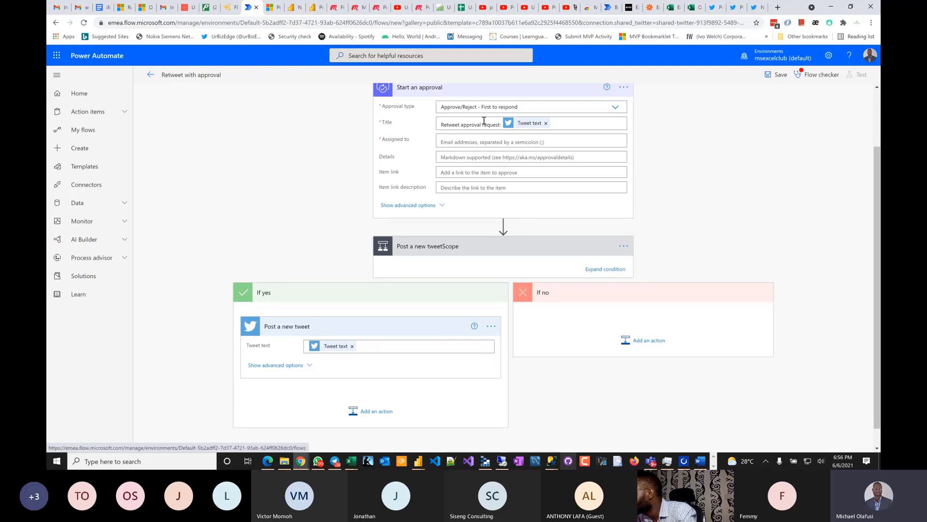
scroll(483, 121, "up", 1)
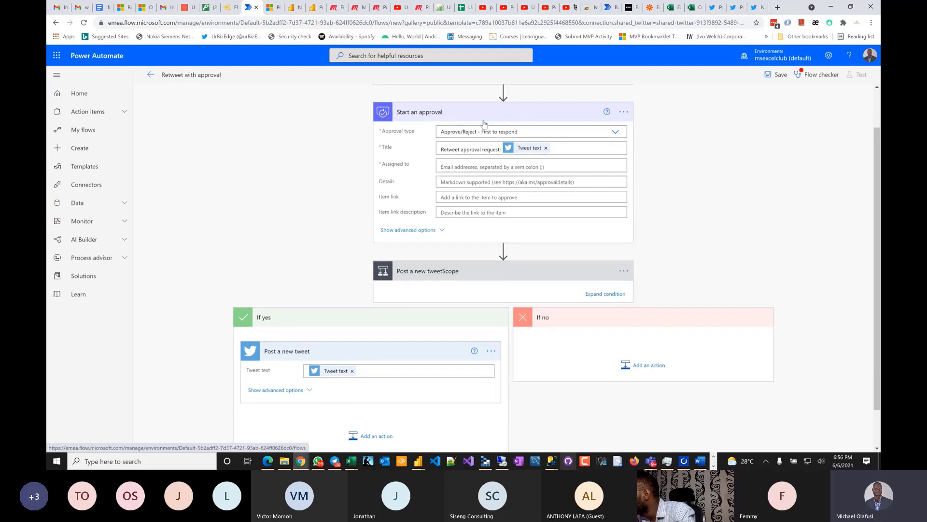
left_click(615, 132)
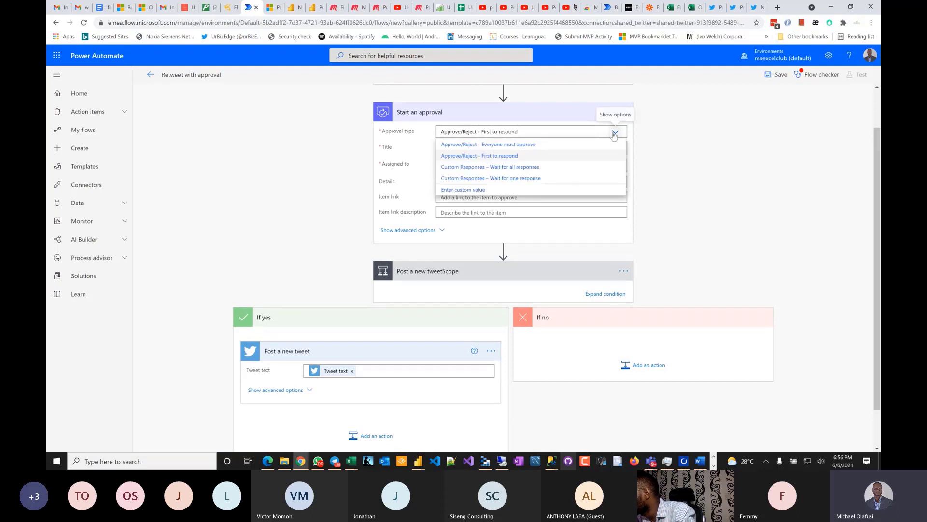
left_click(688, 128)
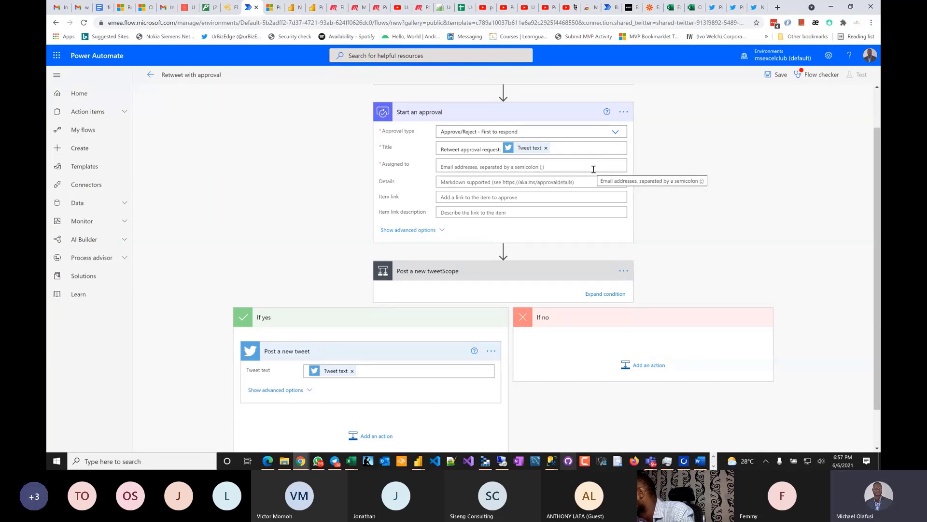
scroll(593, 169, "up", 1)
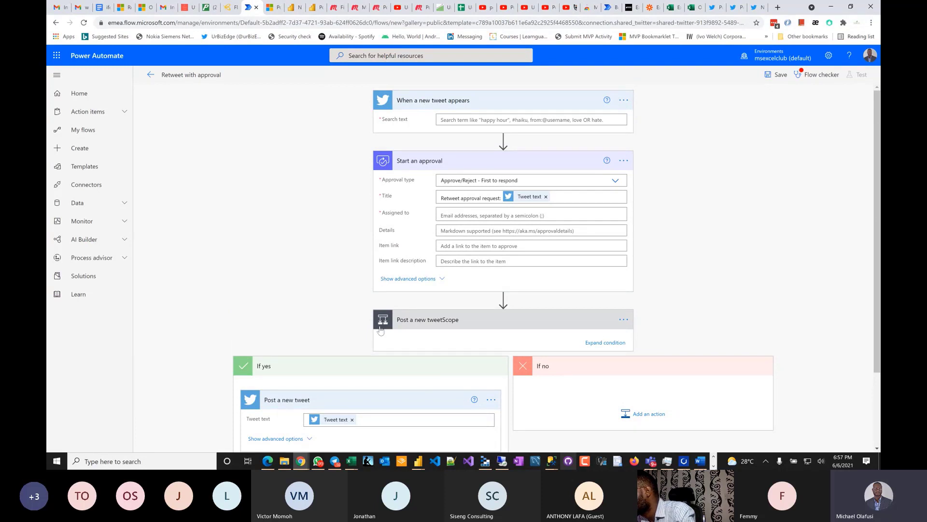
scroll(399, 331, "down", 1)
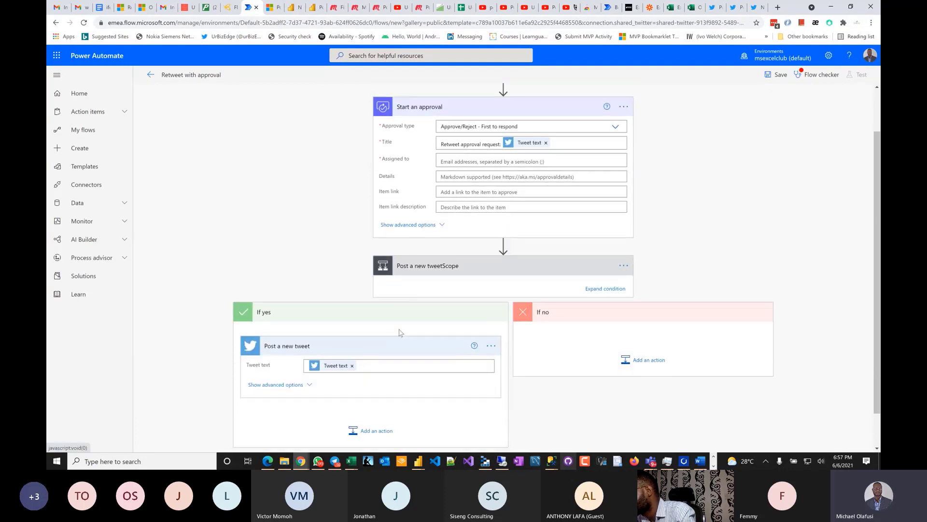
scroll(400, 331, "up", 1)
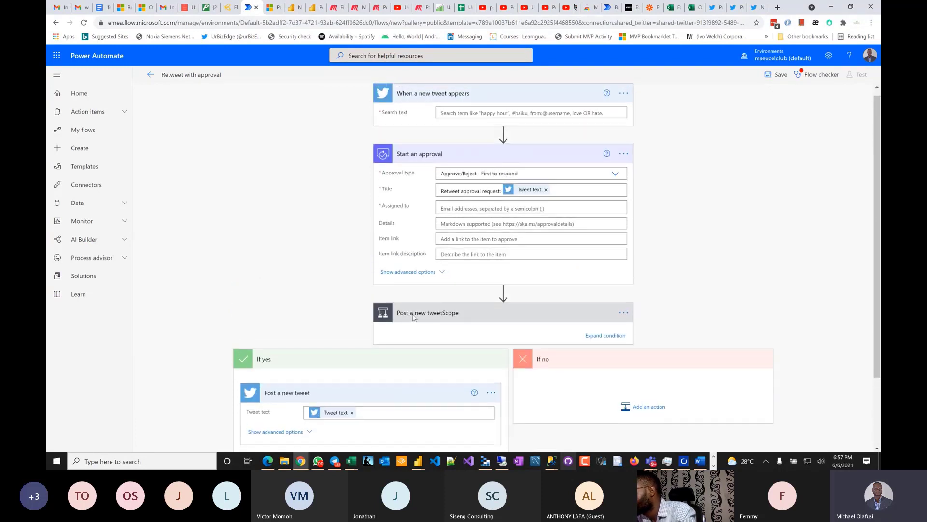
scroll(517, 229, "up", 1)
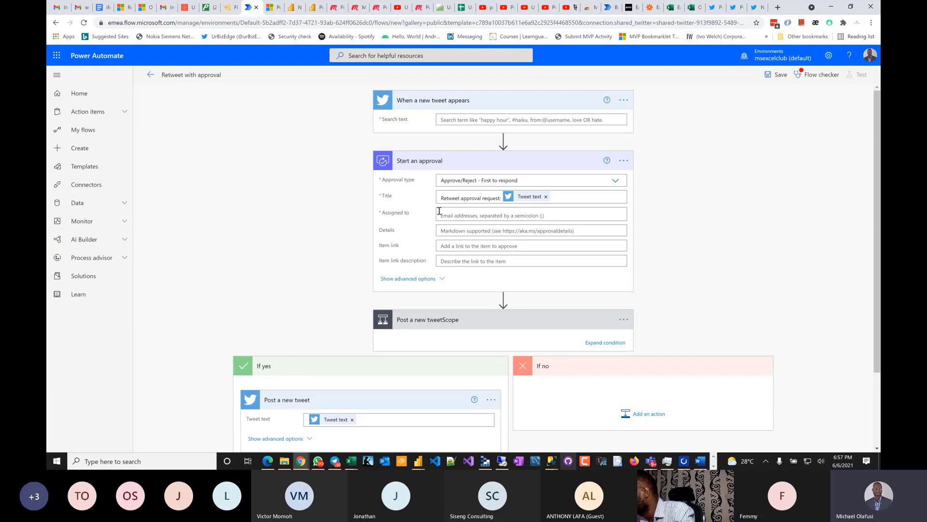
- Assign the Start an approval step to the approver by entering their e-mail and choosing the suggested user
left_click(468, 215)
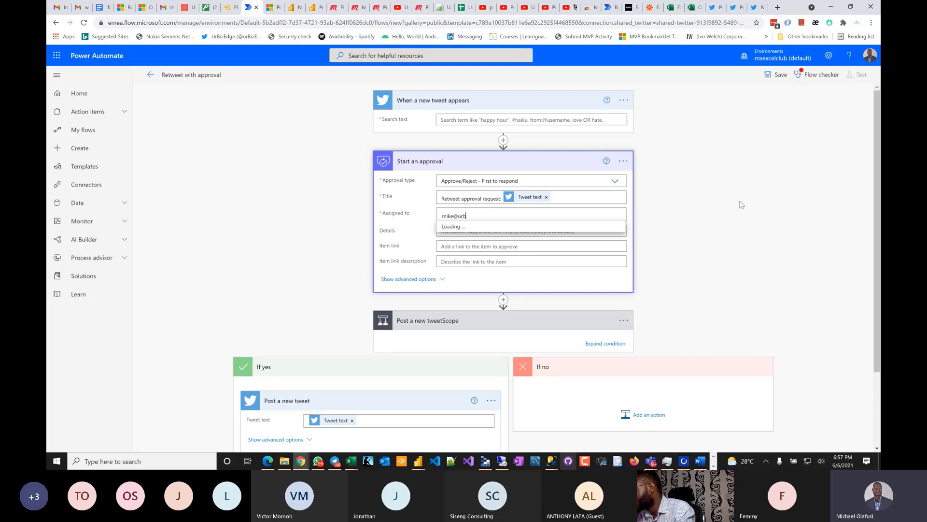
key("BackSpace")
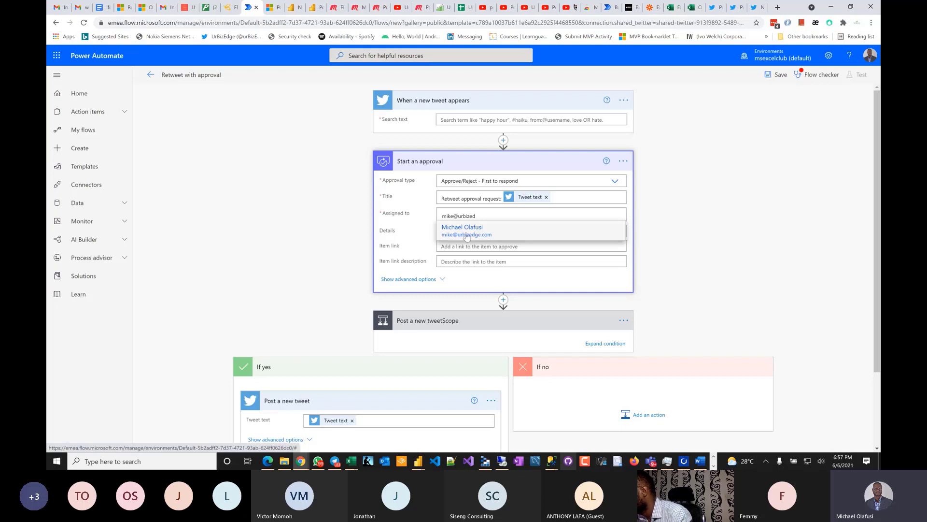
left_click(479, 230)
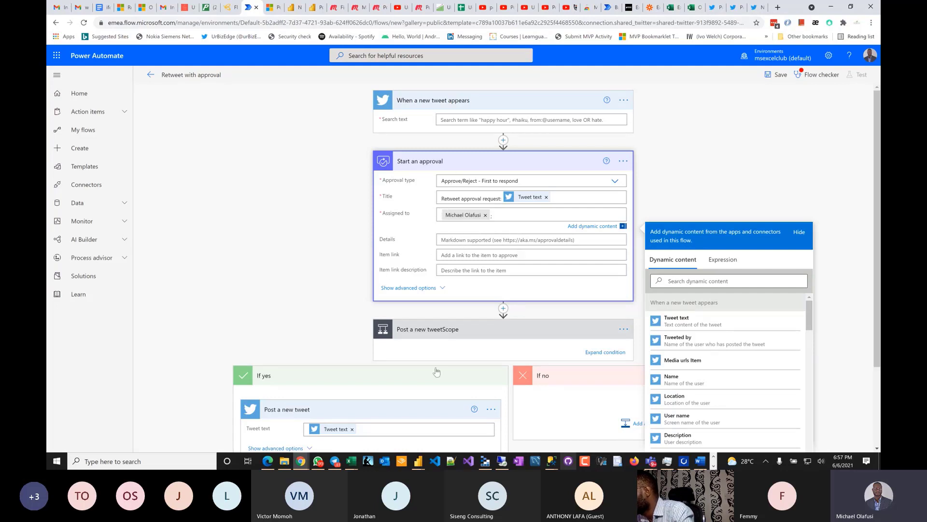
scroll(472, 274, "down", 1)
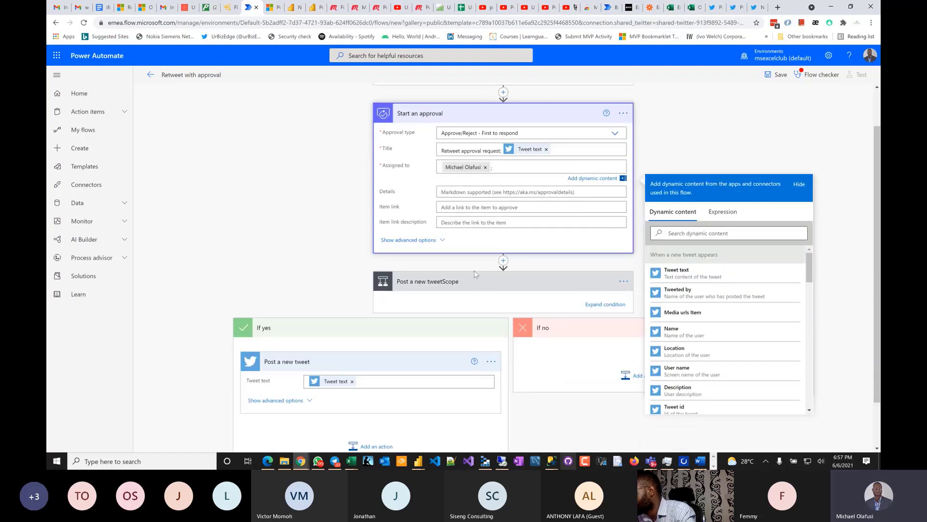
scroll(323, 339, "down", 1)
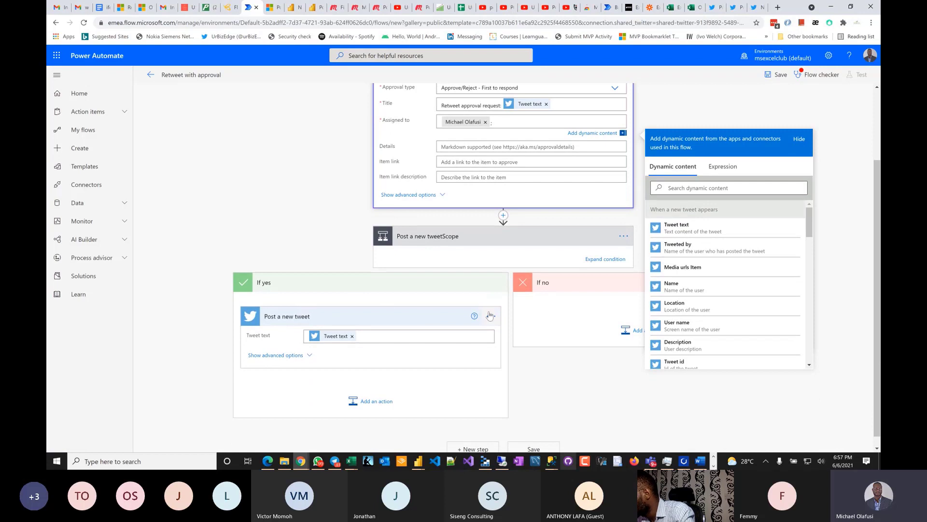
left_click(393, 336)
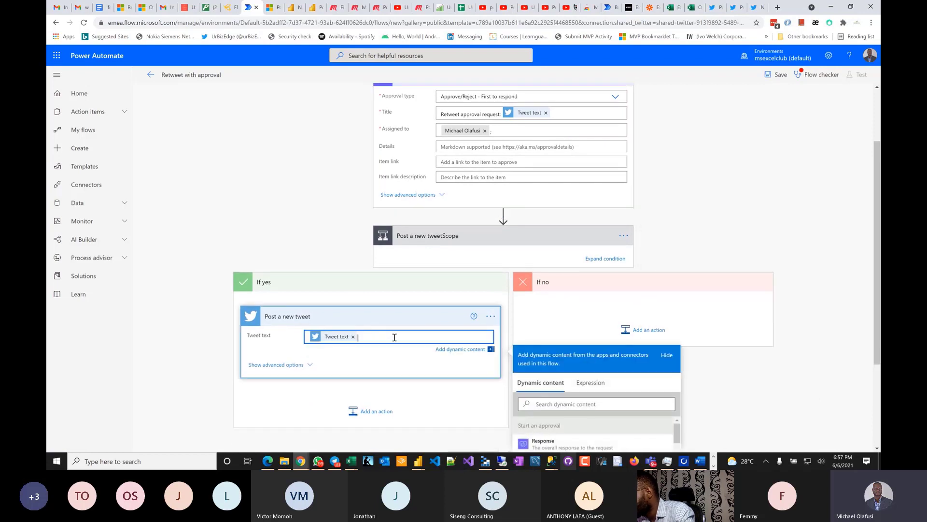
- Fill the Post a new tweet text with the trigger's Tweet text from Dynamic content
scroll(395, 337, "down", 3)
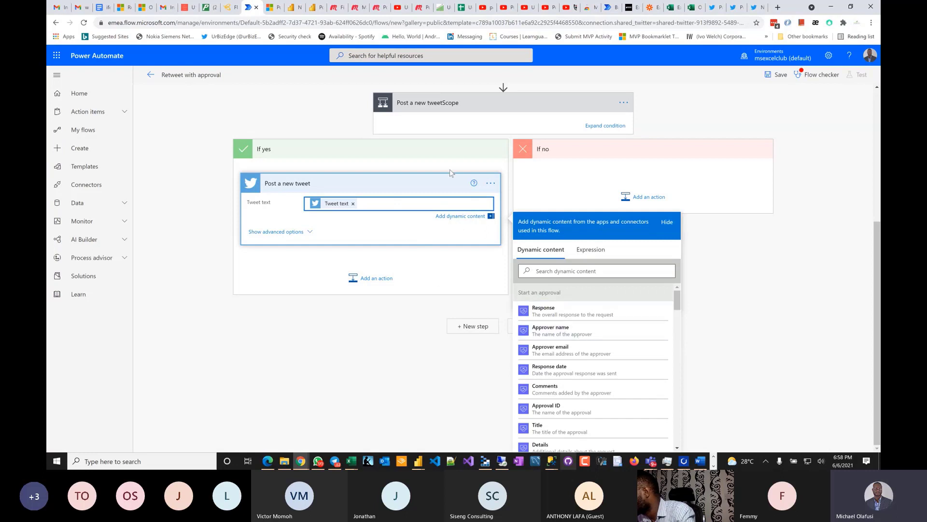
scroll(587, 334, "down", 2)
scroll(591, 337, "up", 2)
scroll(590, 335, "up", 1)
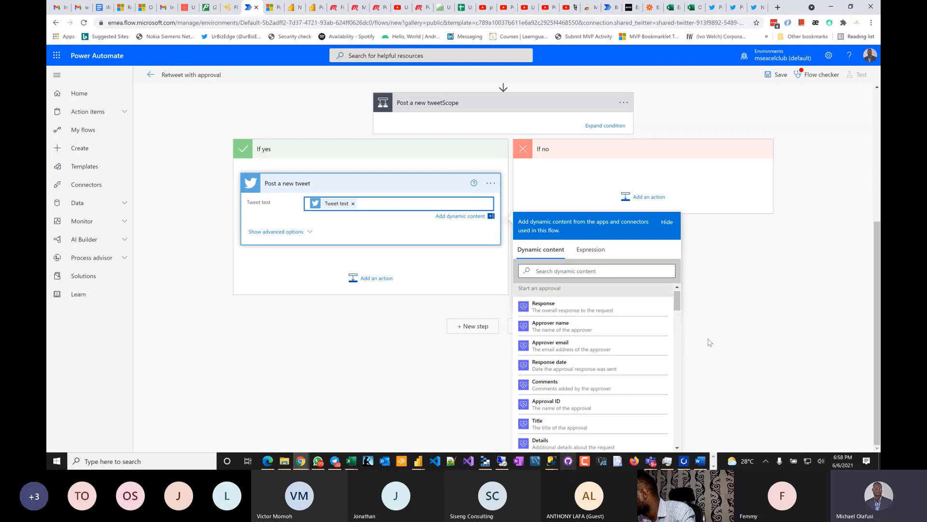
scroll(590, 358, "down", 3)
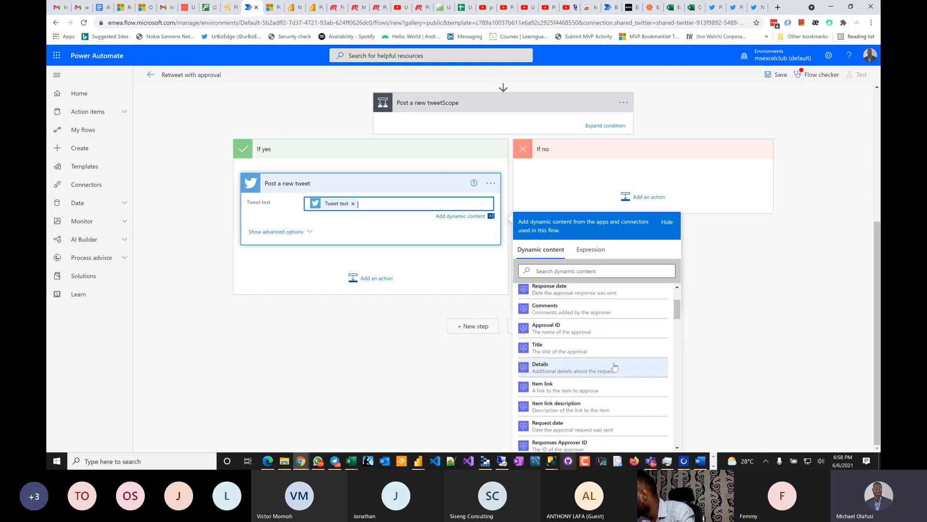
scroll(615, 367, "down", 5)
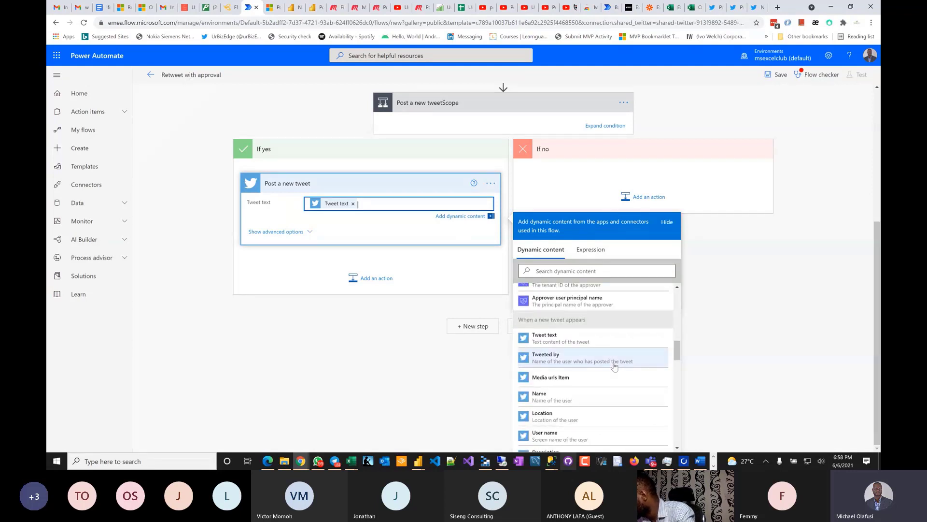
scroll(614, 367, "down", 2)
scroll(615, 367, "down", 12)
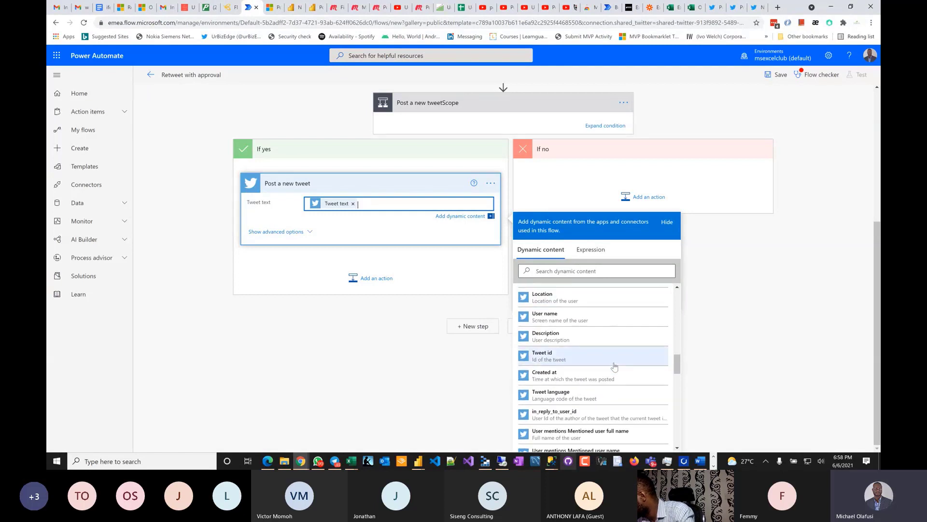
scroll(615, 367, "down", 4)
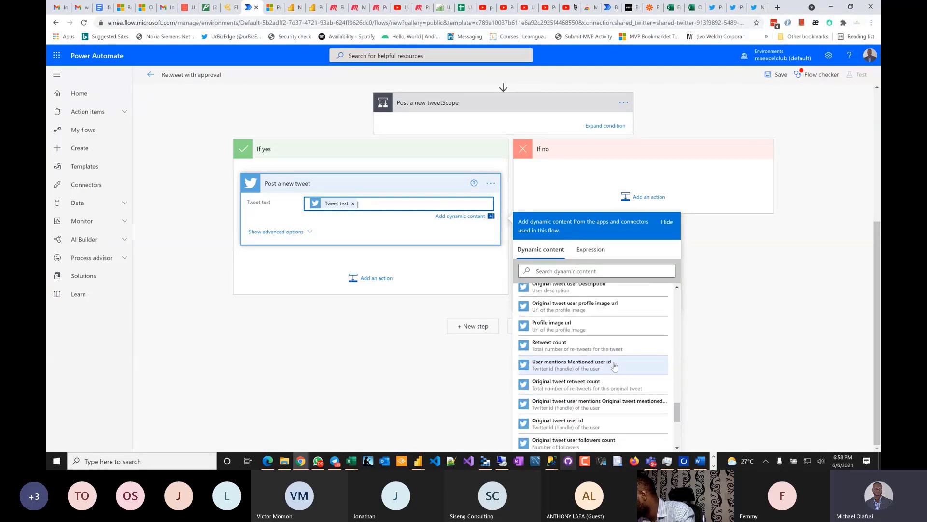
scroll(614, 367, "down", 7)
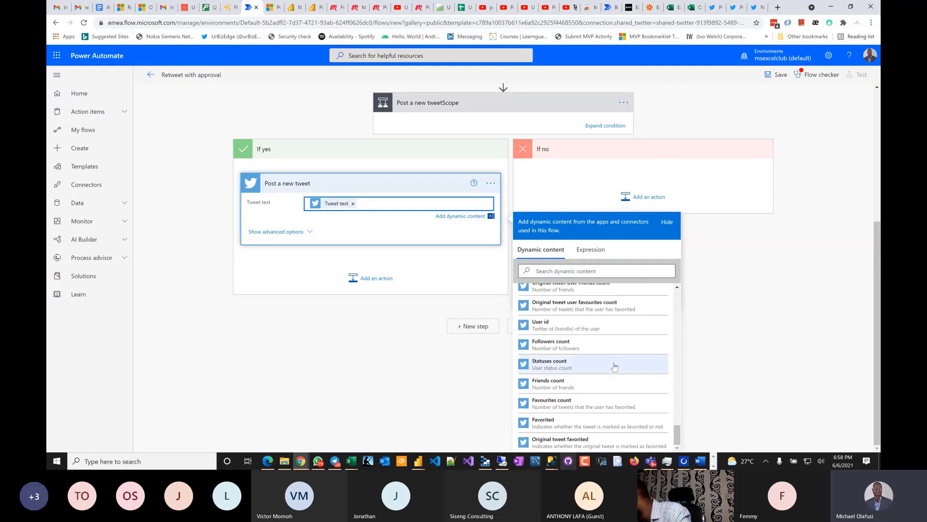
- Add a new step below the Post a new tweet action in the If yes branch
scroll(615, 367, "up", 2)
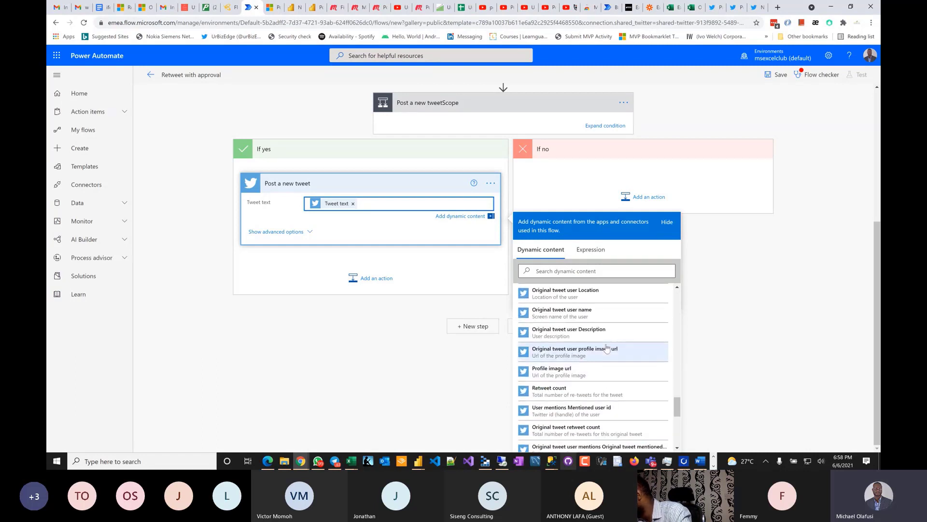
scroll(607, 348, "up", 2)
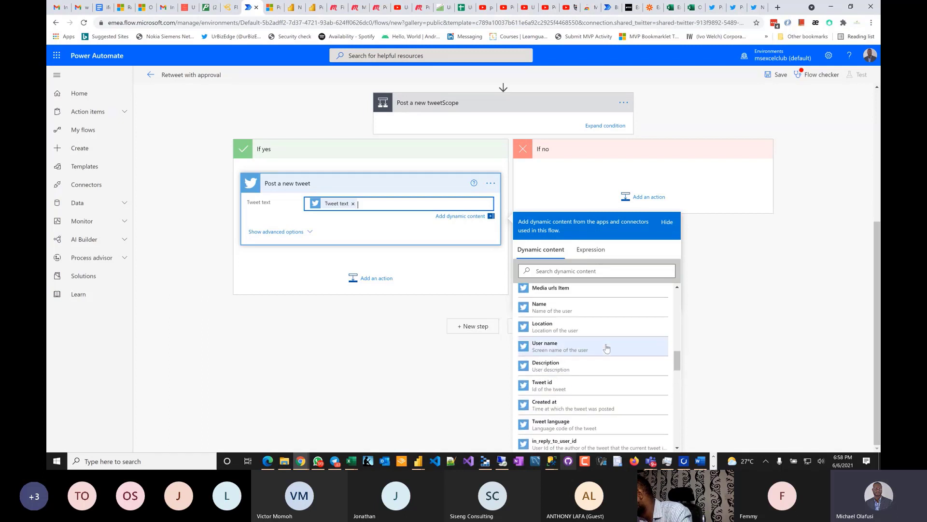
scroll(607, 347, "up", 2)
scroll(607, 348, "up", 2)
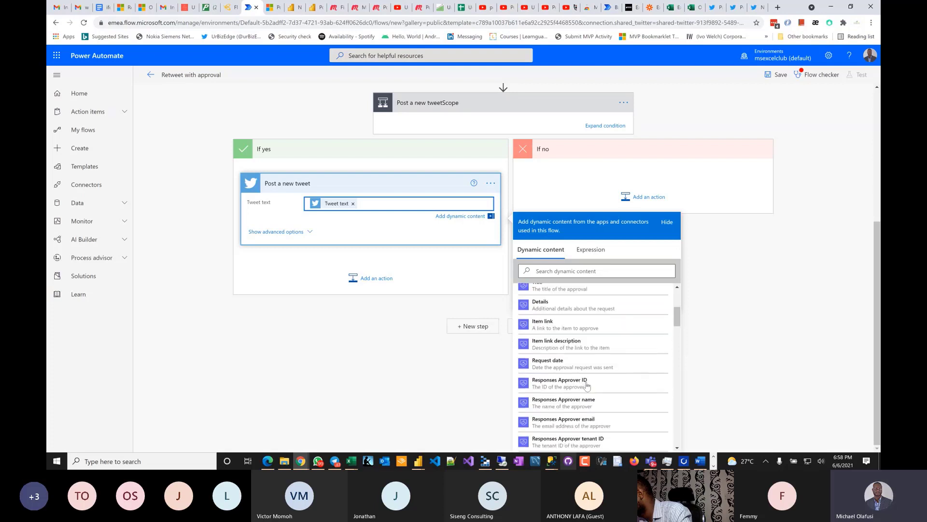
scroll(587, 384, "down", 7)
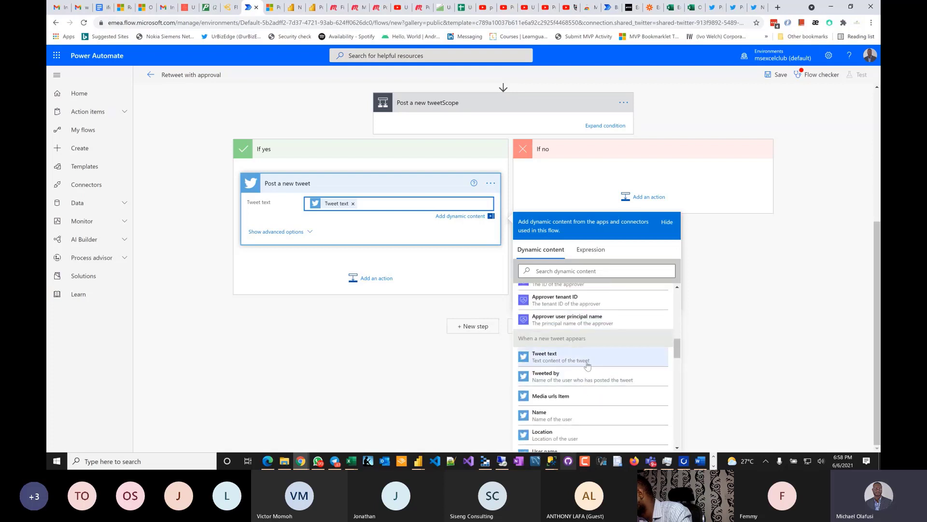
scroll(592, 357, "down", 3)
scroll(596, 345, "down", 1)
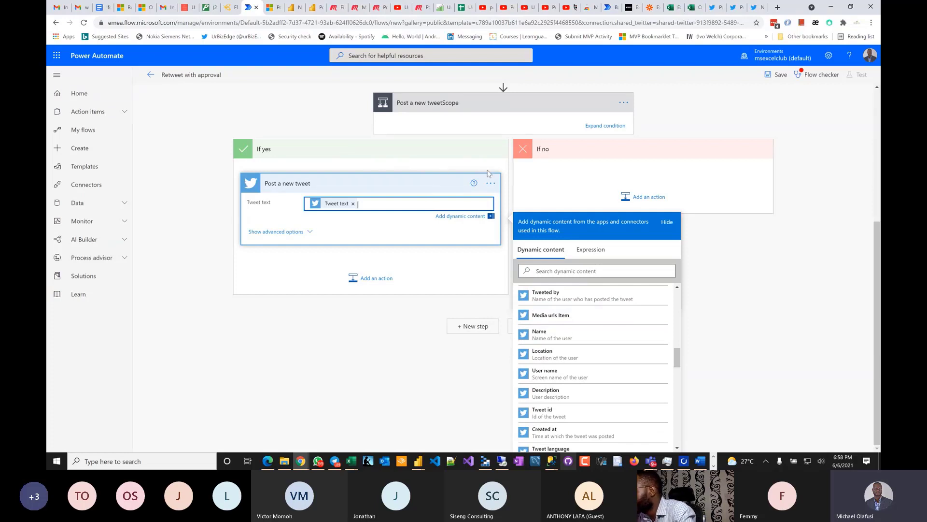
left_click(370, 277)
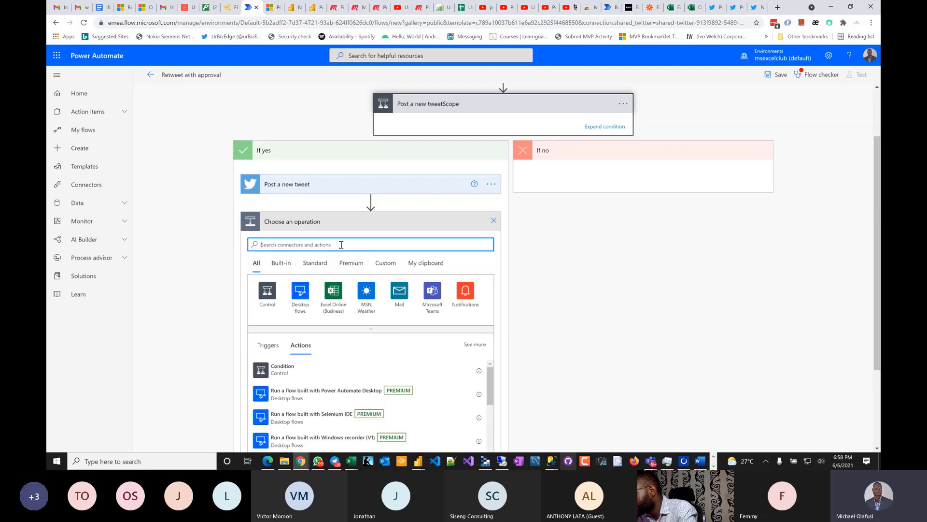
- Add a Twitter Retweet action to the If yes branch and insert Tweet id
type("retweet")
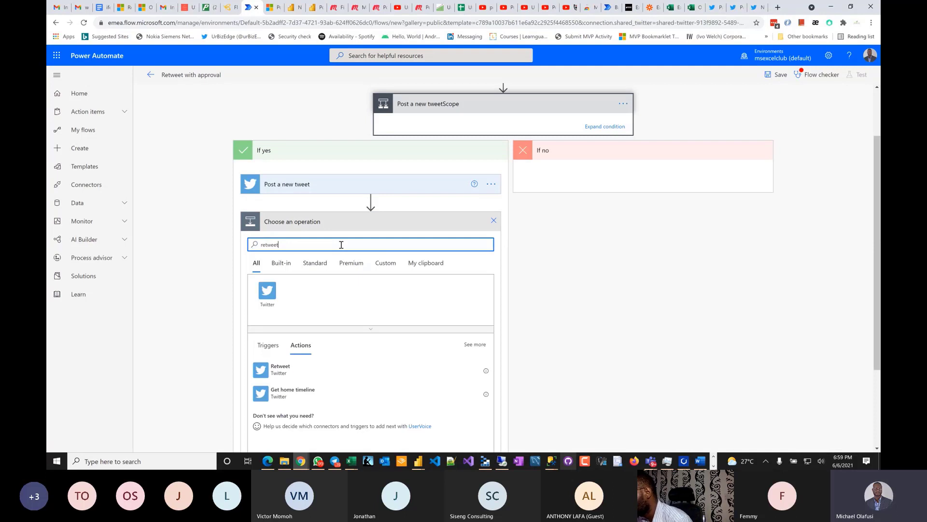
scroll(292, 347, "down", 1)
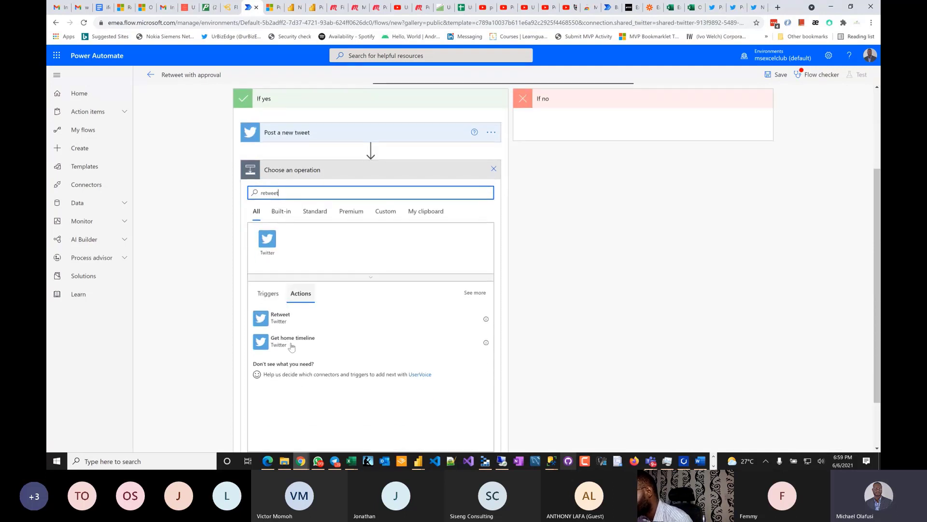
left_click(280, 317)
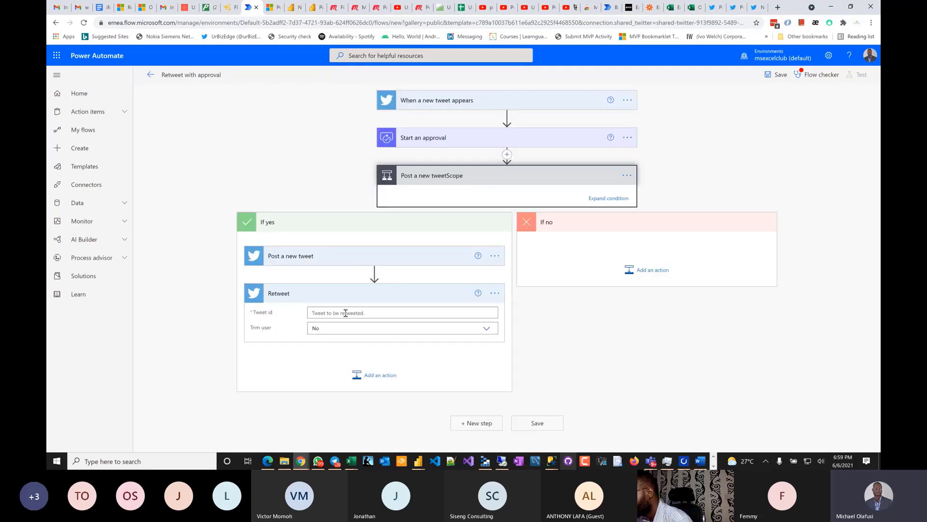
left_click(483, 311)
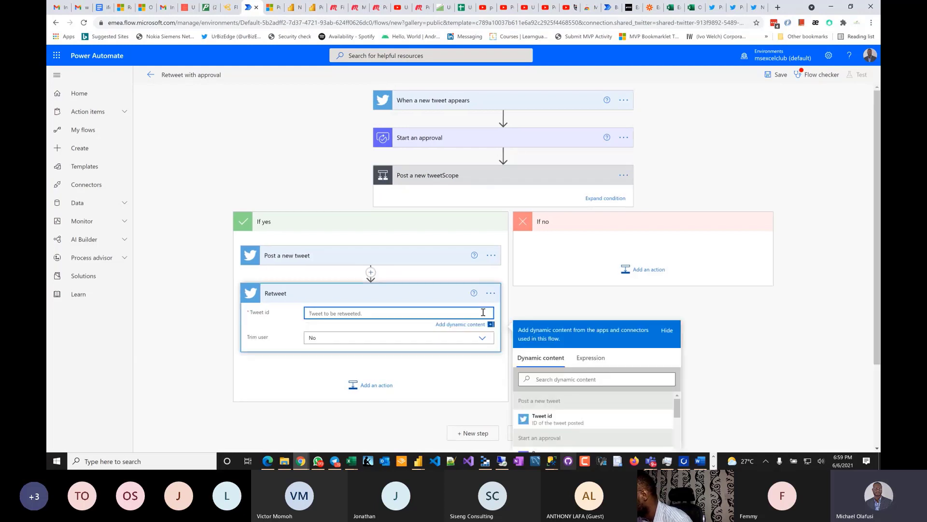
scroll(594, 374, "down", 1)
left_click(568, 374)
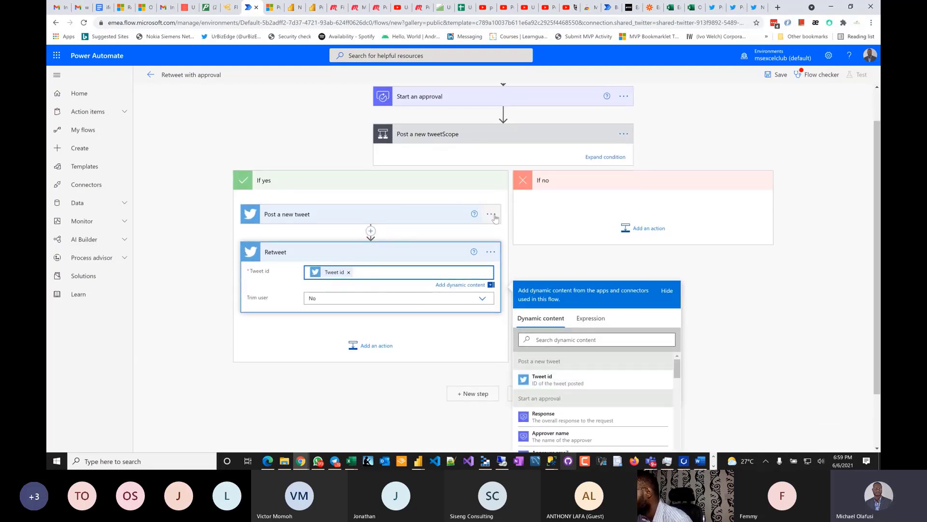
- Delete the Post a new tweet step and confirm the removal
left_click(497, 218)
left_click(494, 255)
left_click(530, 365)
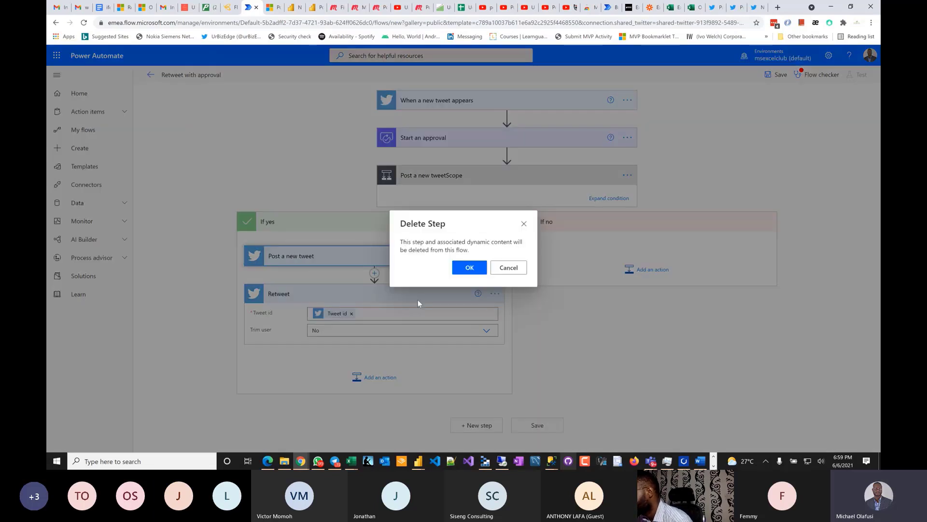
left_click(462, 272)
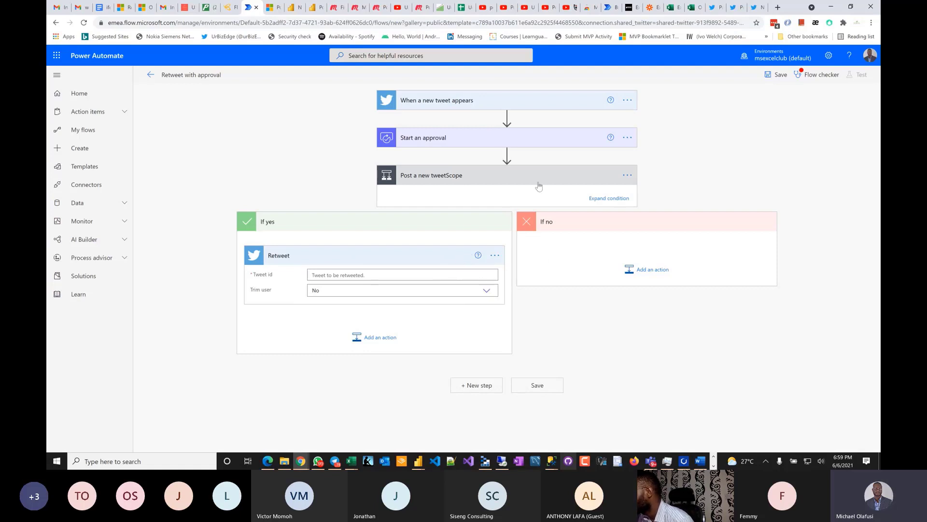
left_click(496, 256)
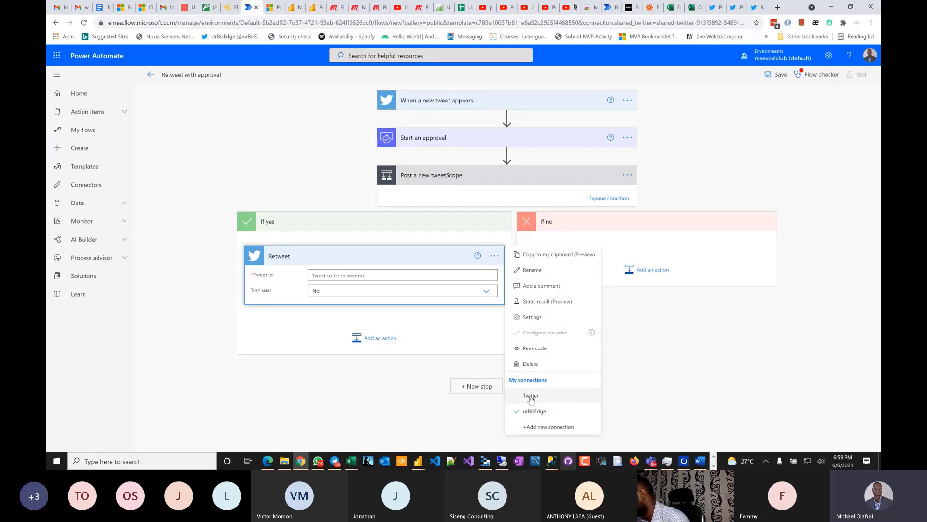
left_click(550, 427)
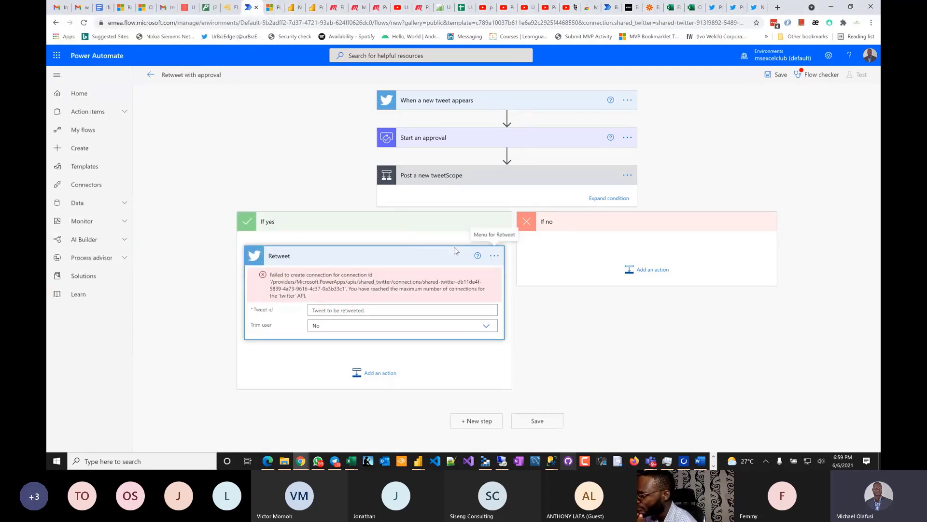
left_click(494, 257)
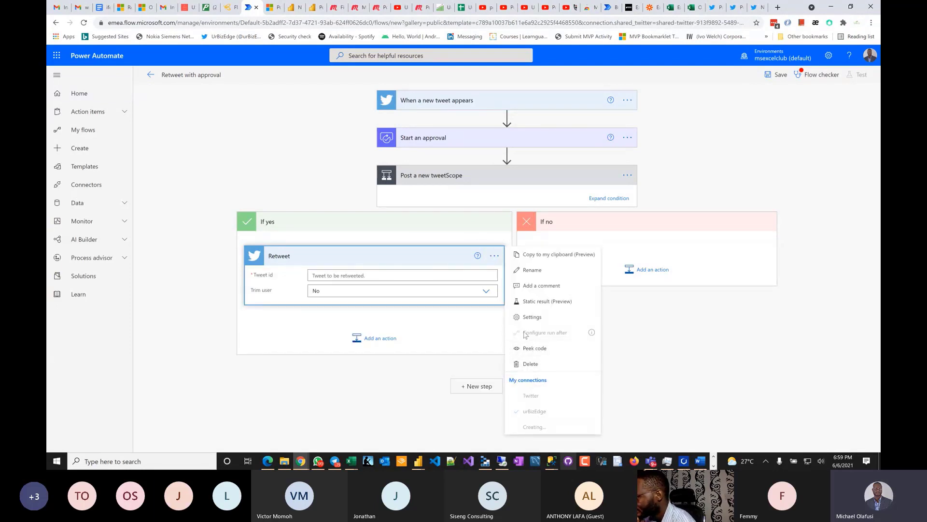
left_click(496, 256)
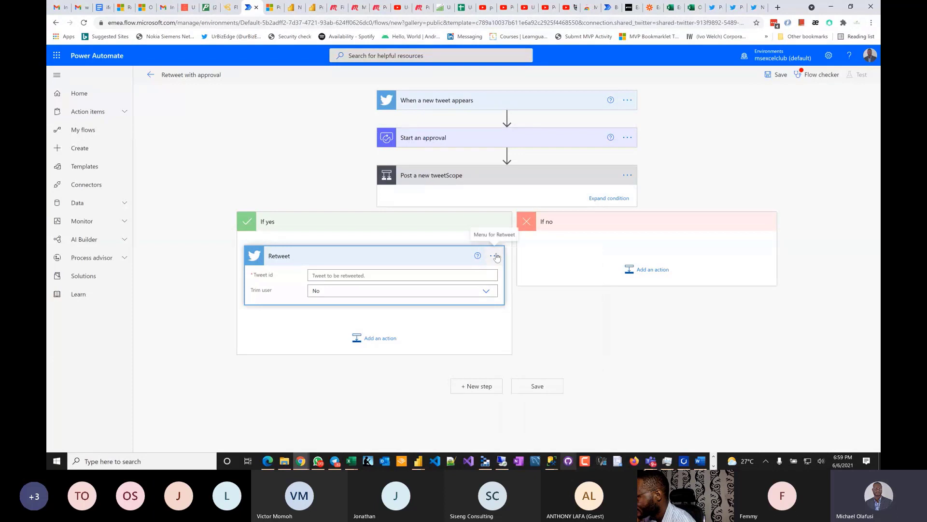
left_click(496, 256)
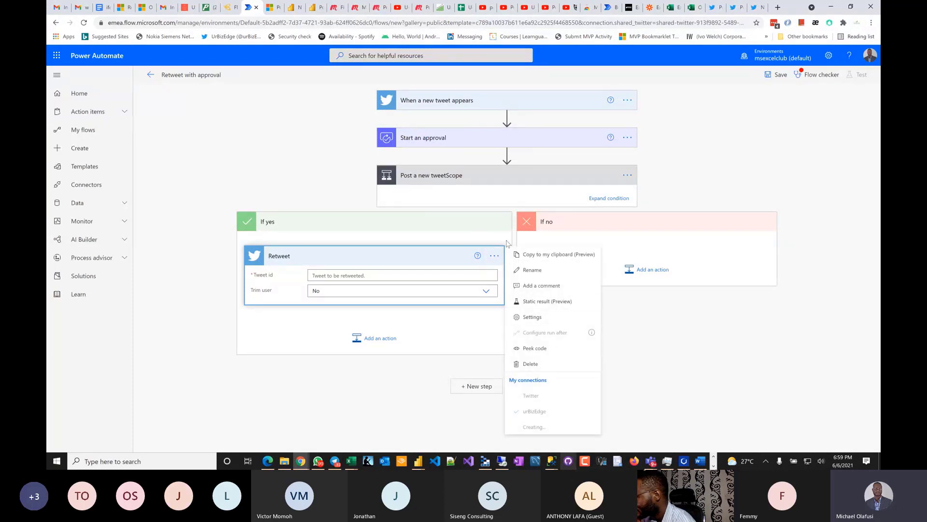
left_click(495, 256)
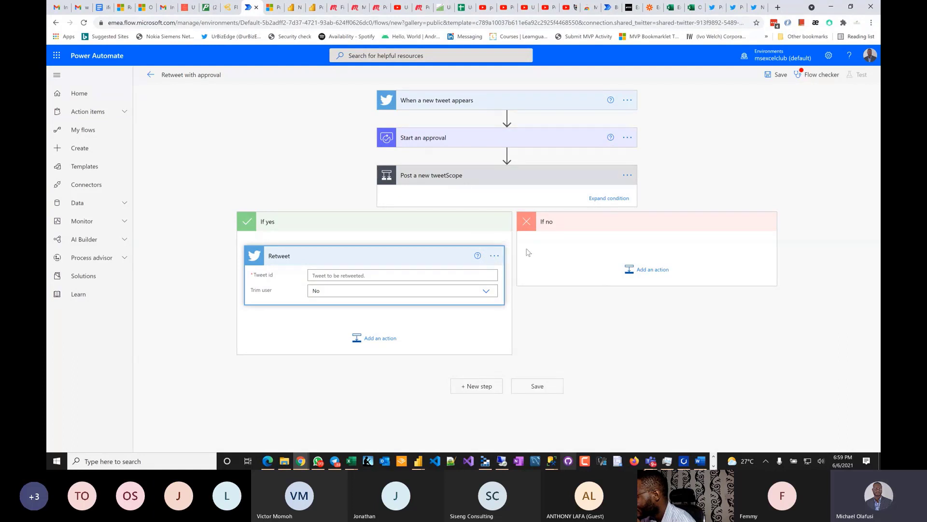
left_click(496, 256)
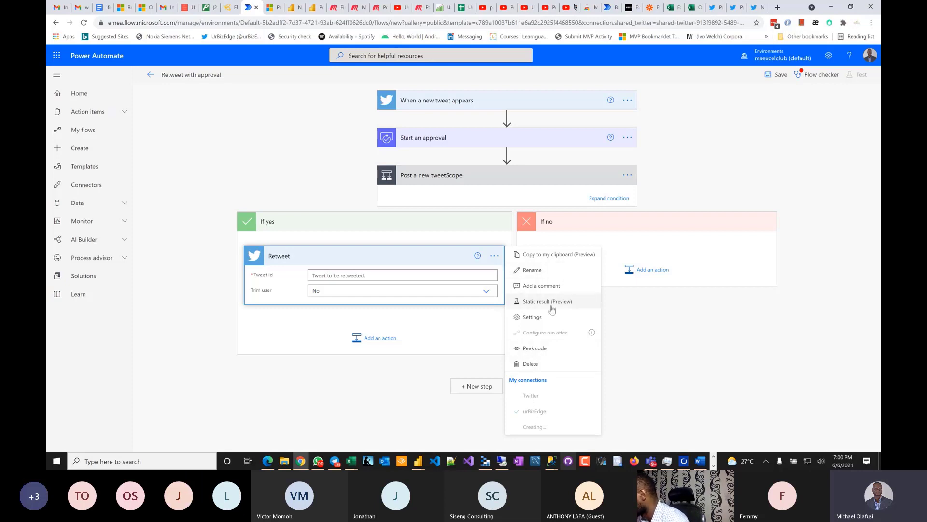
left_click(258, 373)
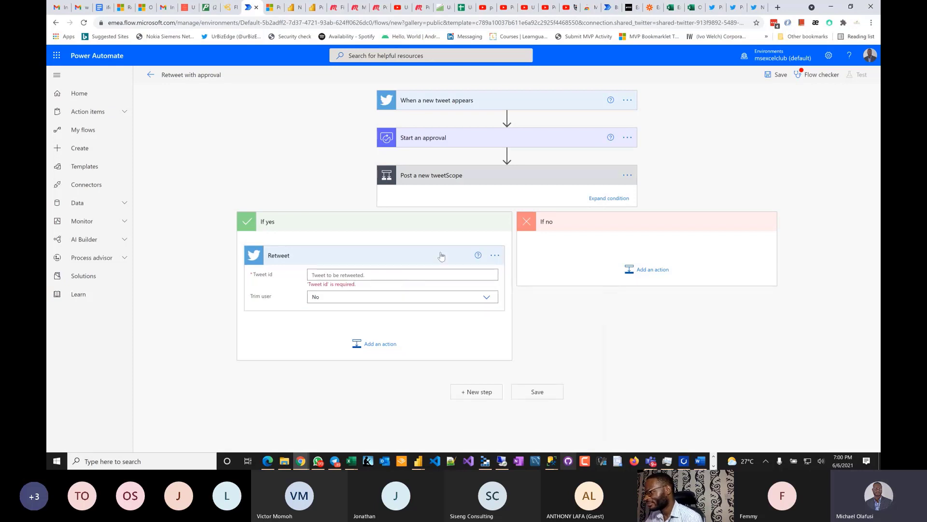
left_click(495, 256)
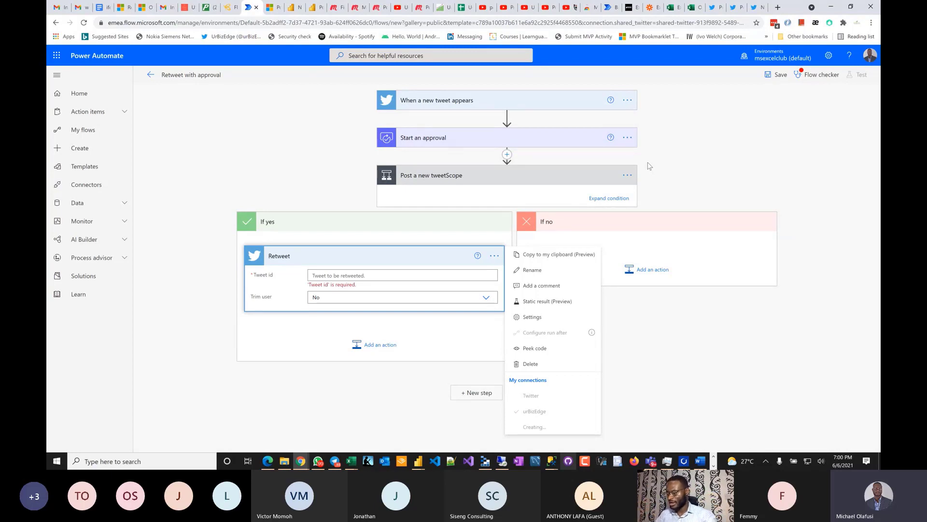
key("alt+Tab")
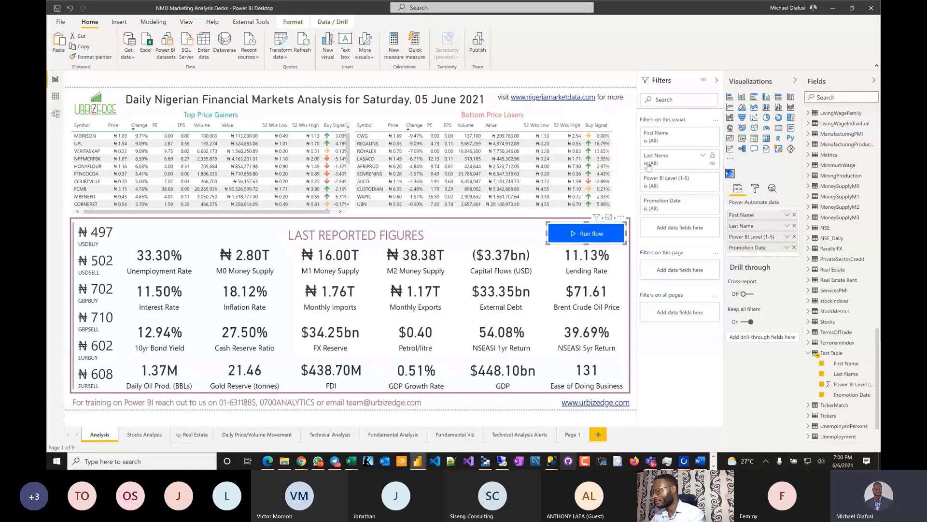
key("alt+Tab")
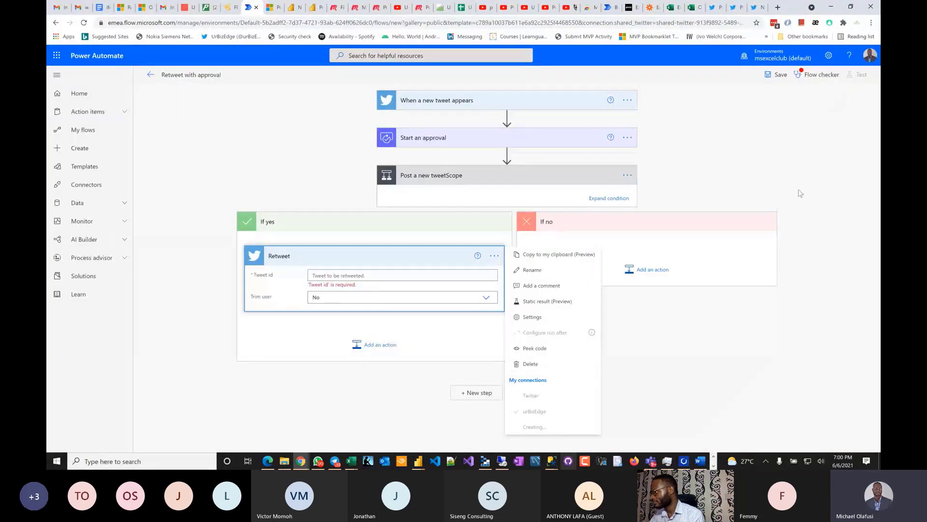
- Close the Retweet step's options menu and switch to Power BI Desktop
left_click(742, 333)
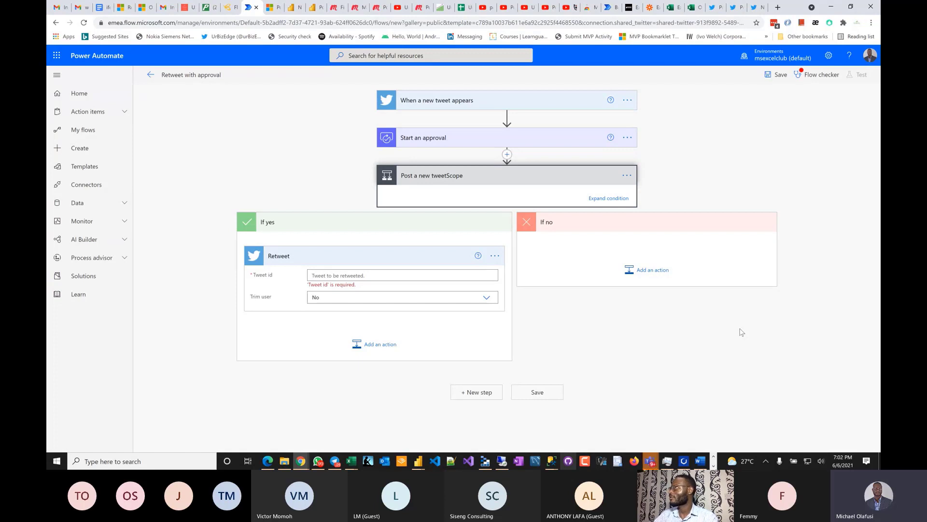
key("alt+Tab")
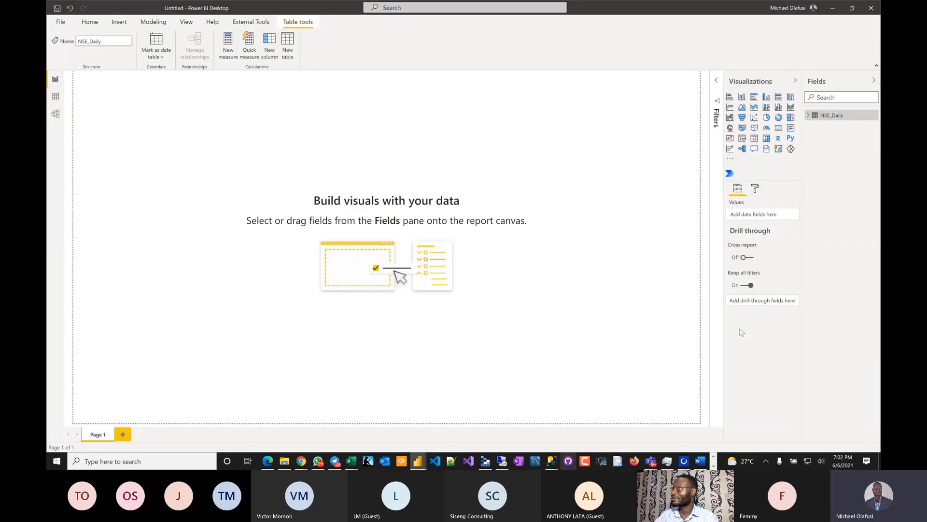